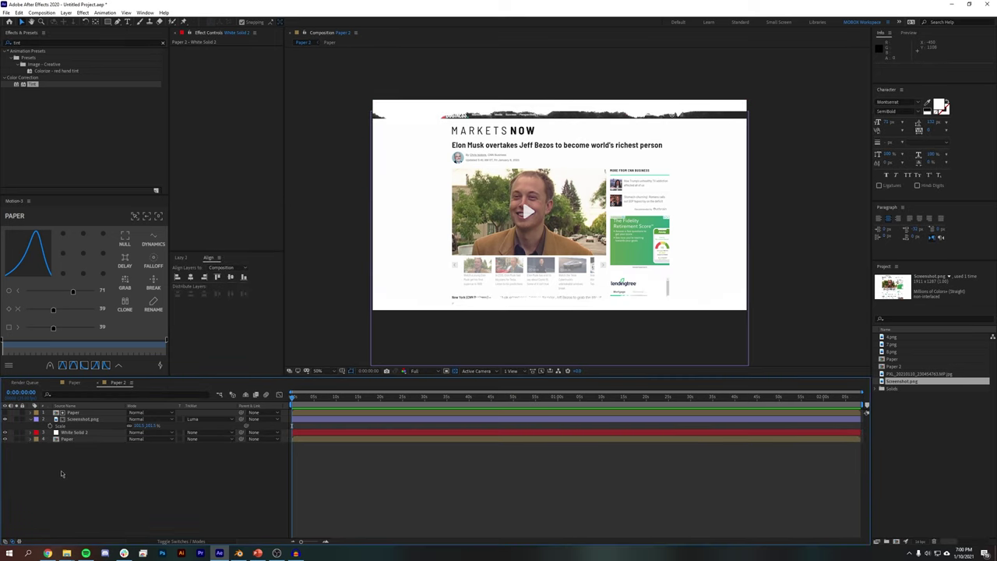
Set the White Solid 2 layer's track matte to Luma Matte "Paper" and check the torn edges
{"action": "left_click", "coordinate": [214, 439]}
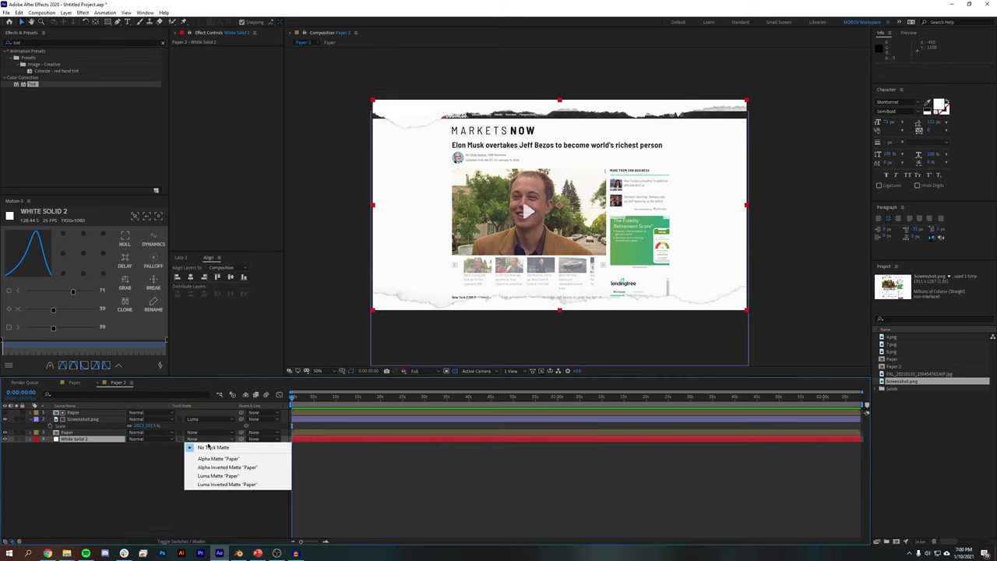
{"action": "left_click", "coordinate": [218, 475]}
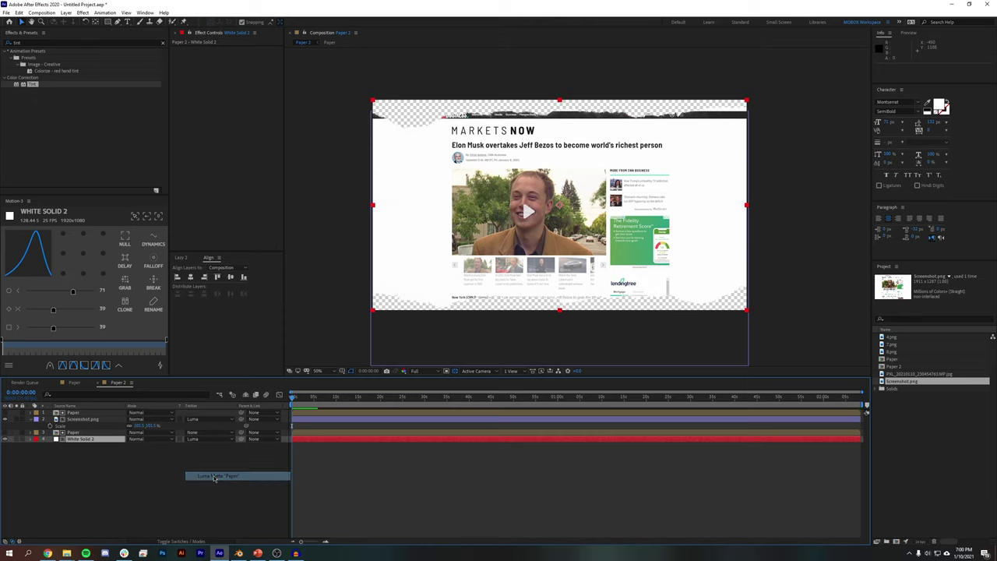
{"action": "scroll", "coordinate": [522, 278], "scroll_direction": "up", "scroll_amount": 4, "text": "alt"}
{"action": "scroll", "coordinate": [793, 222], "scroll_direction": "down", "scroll_amount": 4, "text": "alt"}
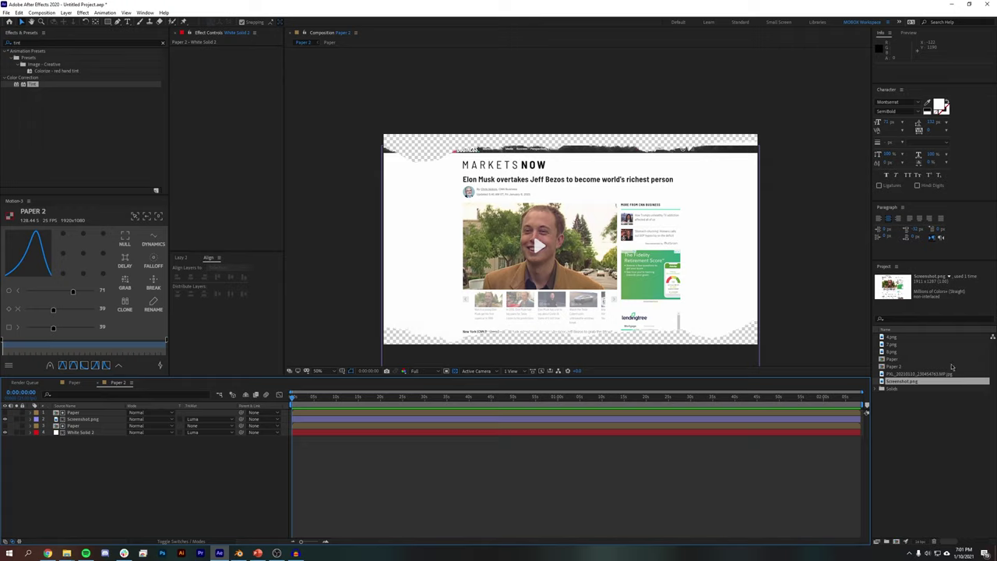
Add the PXL marker-line photo as the top layer of Paper 2 and scale it to 53%
{"action": "left_click", "coordinate": [951, 367]}
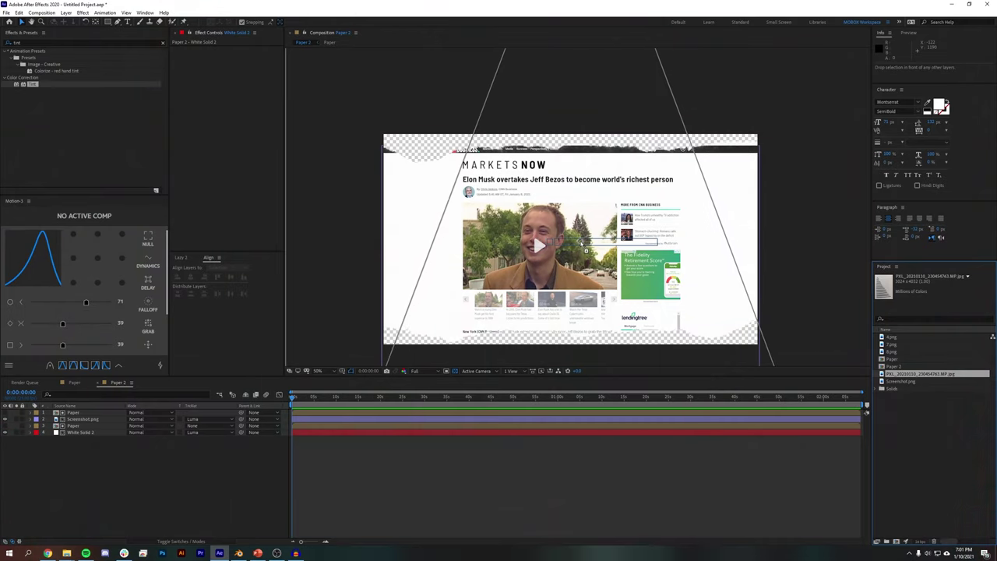
{"action": "left_click_drag", "start_coordinate": [581, 243], "coordinate": [581, 242]}
{"action": "left_click_drag", "start_coordinate": [542, 301], "coordinate": [610, 299]}
{"action": "key", "text": "s"}
{"action": "left_click_drag", "start_coordinate": [155, 420], "coordinate": [138, 419]}
{"action": "left_click_drag", "start_coordinate": [545, 234], "coordinate": [699, 267]}
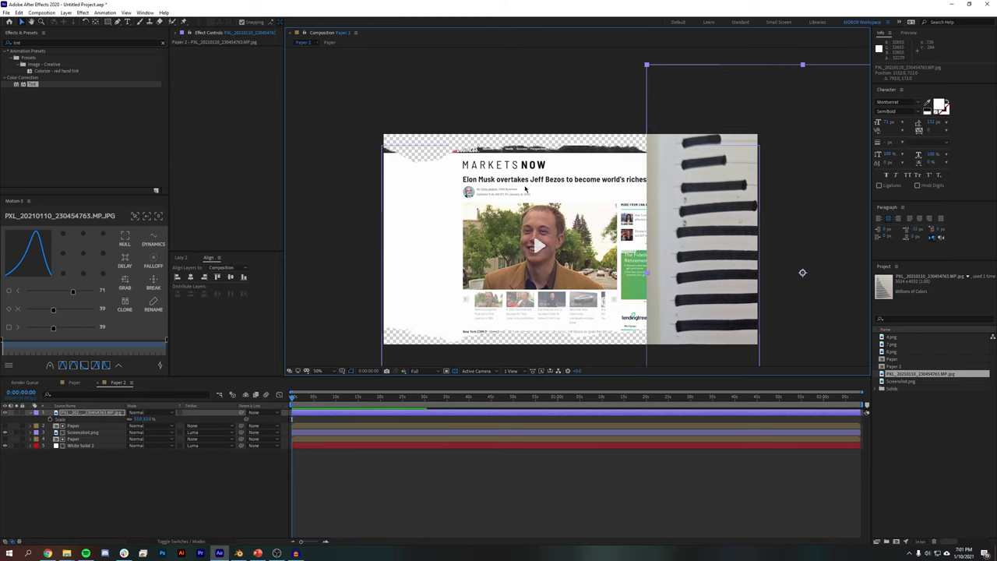
Move the marker-line photo over the middle of the article and inspect its strokes up close
{"action": "left_click_drag", "start_coordinate": [707, 196], "coordinate": [579, 211]}
{"action": "scroll", "coordinate": [578, 211], "scroll_direction": "up", "scroll_amount": 1}
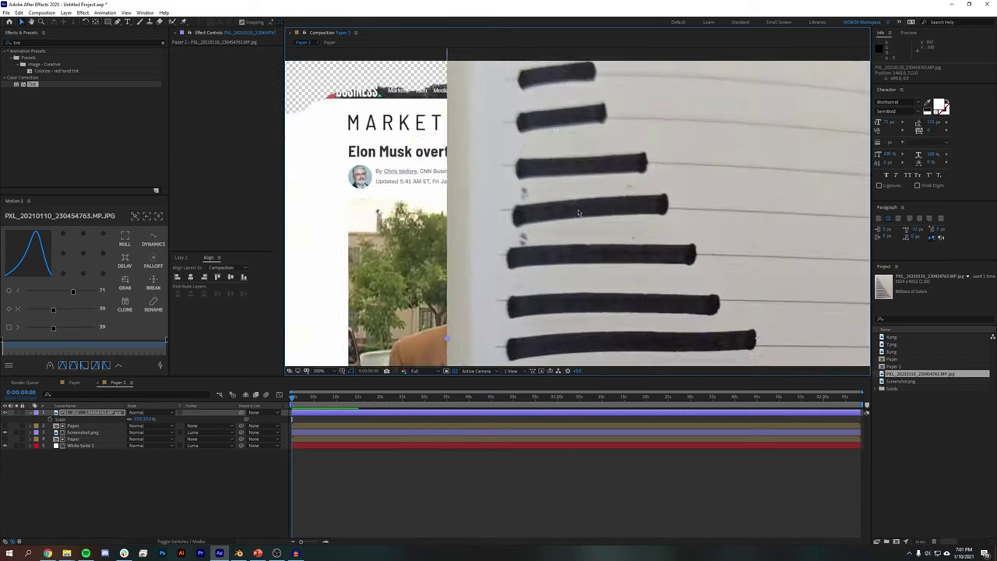
{"action": "scroll", "coordinate": [579, 209], "scroll_direction": "up", "scroll_amount": 2}
{"action": "scroll", "coordinate": [570, 220], "scroll_direction": "down", "scroll_amount": 2}
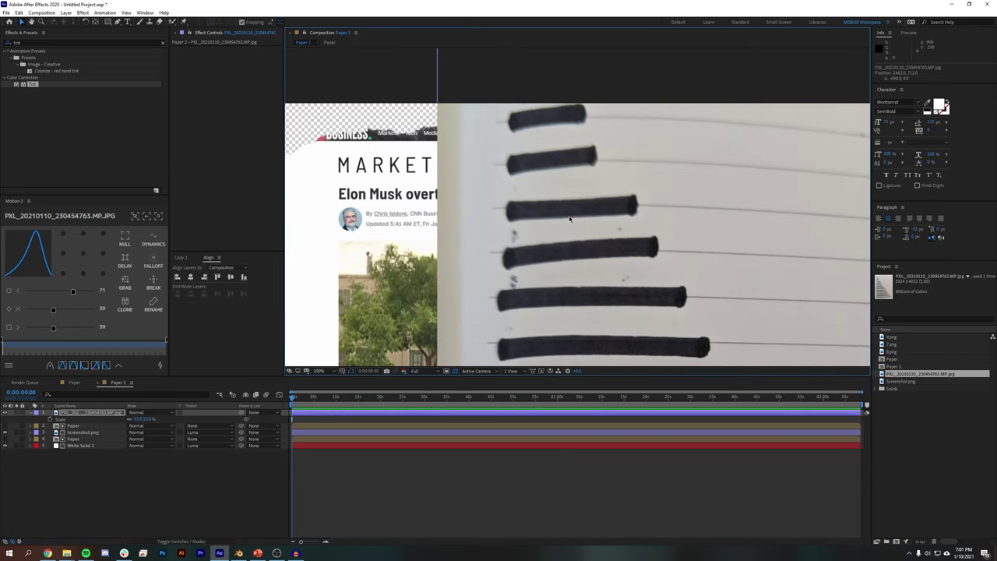
{"action": "scroll", "coordinate": [569, 220], "scroll_direction": "down", "scroll_amount": 2}
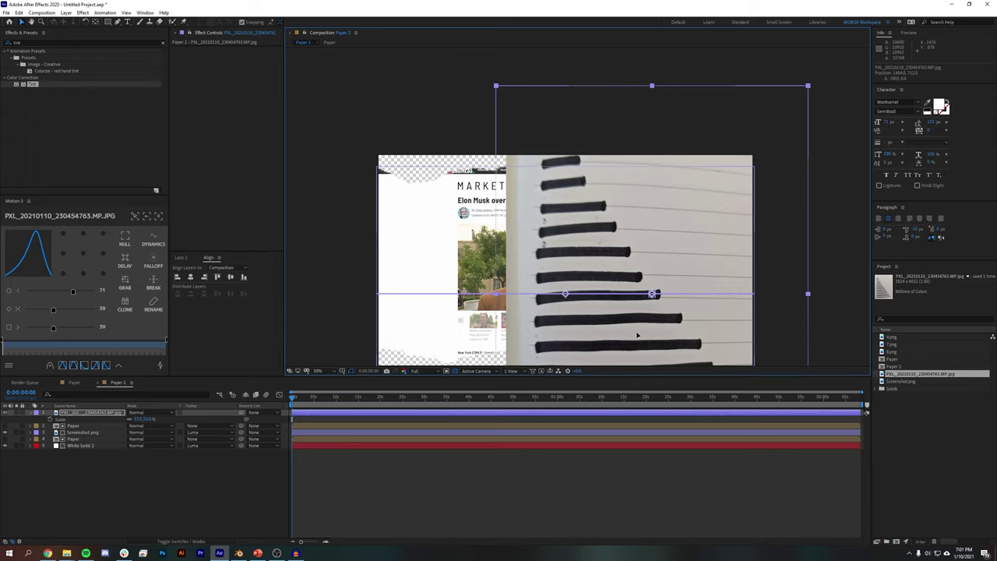
{"action": "left_click_drag", "start_coordinate": [678, 333], "coordinate": [602, 334]}
Find the RE Ink Text preset by searching "re ink" and apply it to the marker-line photo
{"action": "left_click", "coordinate": [45, 43]}
{"action": "double_click", "coordinate": [45, 43]}
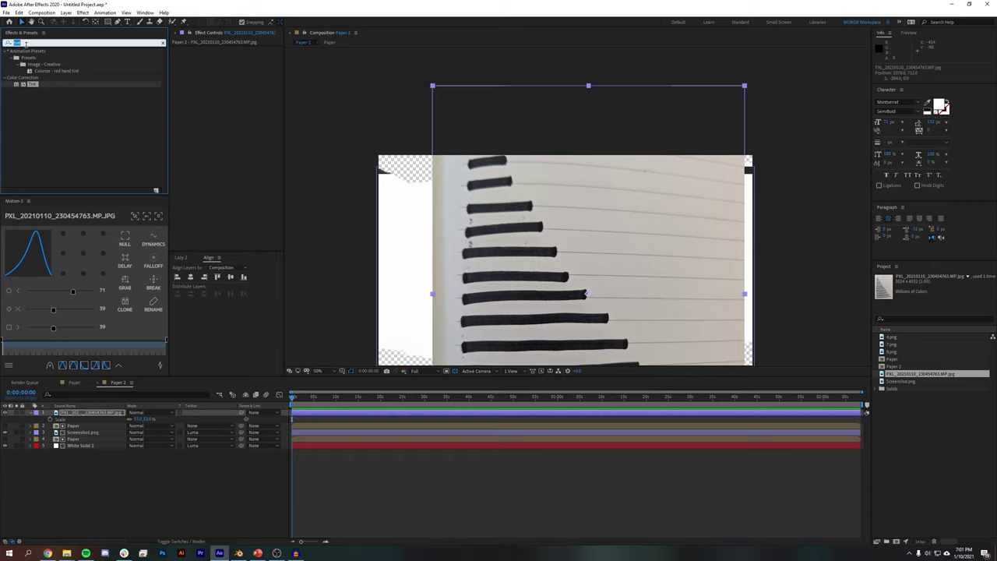
{"action": "type", "text": "re ink"}
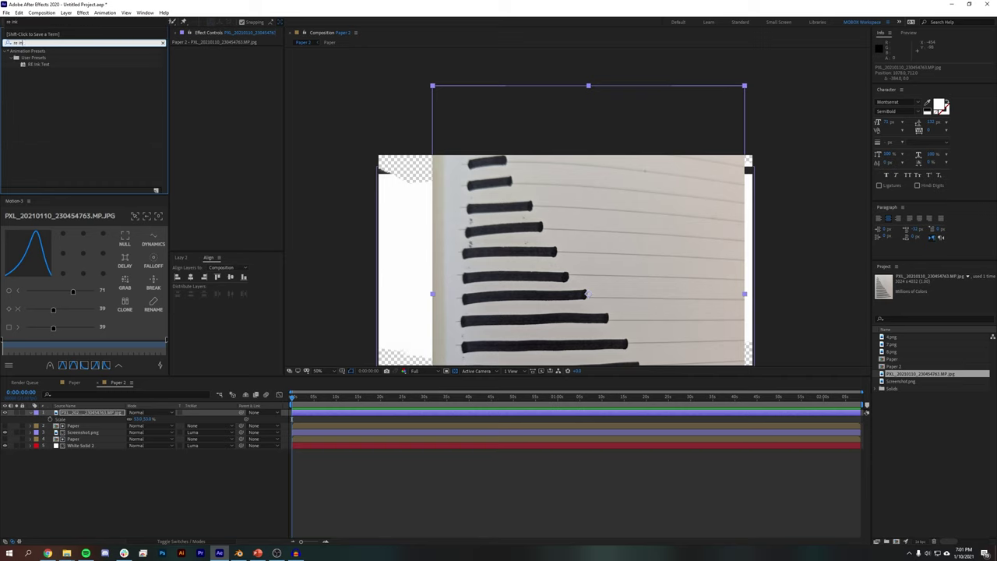
{"action": "mouse_move", "coordinate": [35, 63]}
{"action": "left_mouse_down"}
{"action": "mouse_move", "coordinate": [387, 187]}
{"action": "mouse_move", "coordinate": [550, 263]}
{"action": "left_mouse_up"}
{"action": "key", "text": "period"}
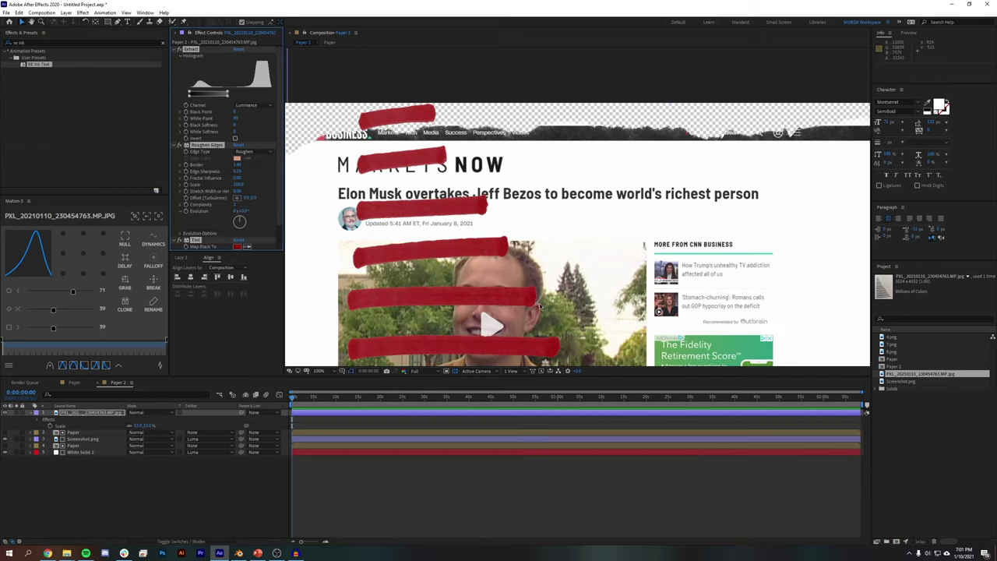
{"action": "scroll", "coordinate": [540, 305], "scroll_direction": "up", "scroll_amount": 1}
{"action": "middle_click_drag", "start_coordinate": [541, 304], "coordinate": [666, 329]}
{"action": "scroll", "coordinate": [665, 330], "scroll_direction": "down", "scroll_amount": 1}
{"action": "middle_click_drag", "start_coordinate": [645, 365], "coordinate": [628, 288]}
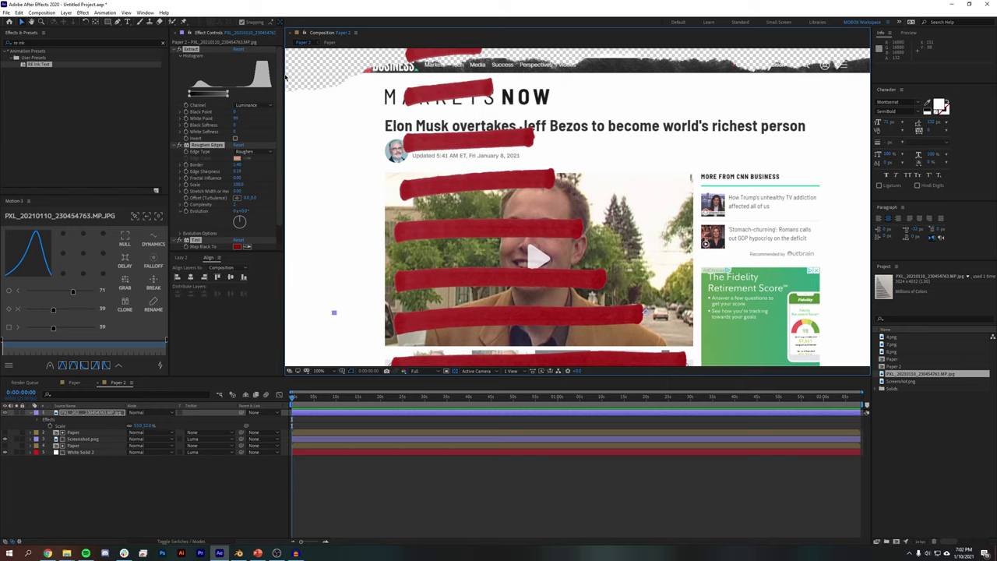
Change the Tint effect's Map Black To colour on the marker-line photo to a bright golden yellow
{"action": "left_click_drag", "start_coordinate": [283, 76], "coordinate": [383, 77]}
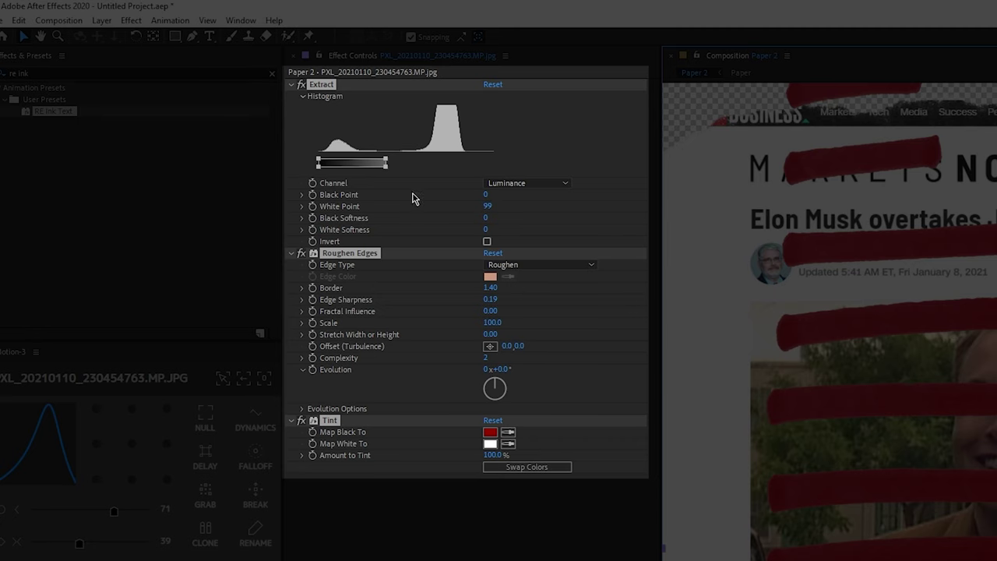
{"action": "left_click", "coordinate": [265, 188]}
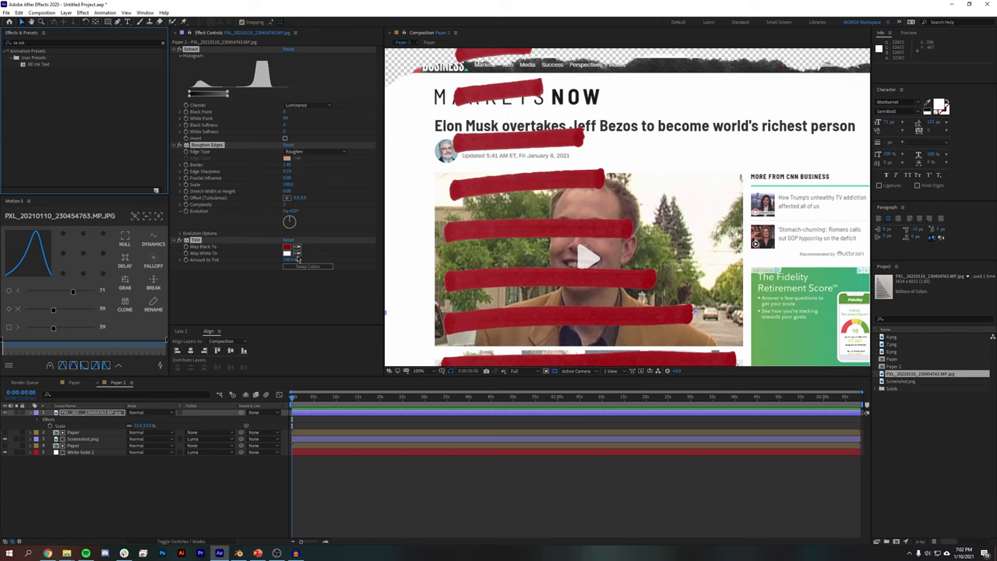
{"action": "left_click", "coordinate": [489, 431]}
{"action": "left_click", "coordinate": [267, 374]}
{"action": "mouse_move", "coordinate": [268, 374]}
{"action": "left_mouse_down"}
{"action": "mouse_move", "coordinate": [268, 418]}
{"action": "mouse_move", "coordinate": [267, 409]}
{"action": "left_mouse_up"}
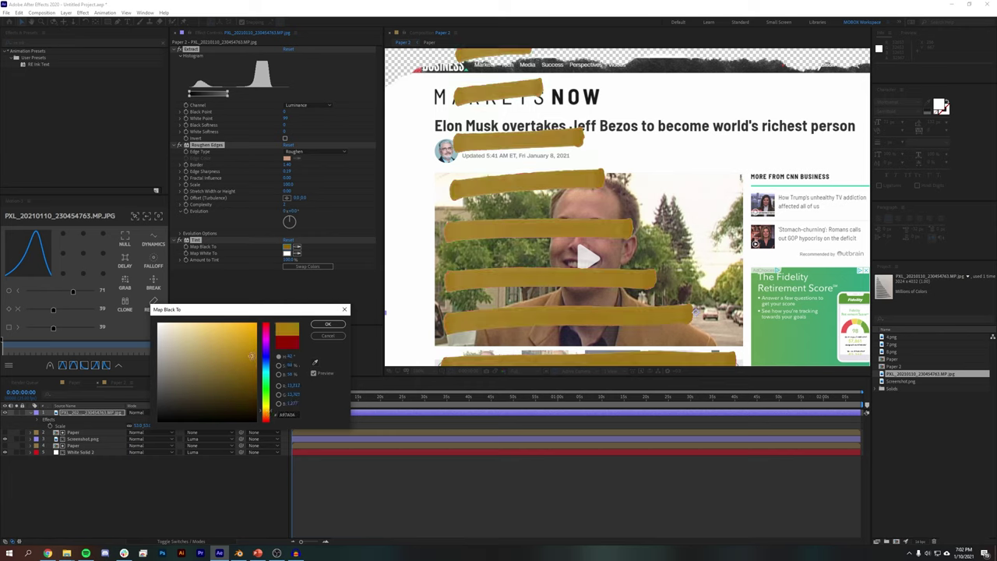
{"action": "left_click", "coordinate": [328, 324]}
Set the marker-line photo layer's blending mode to Linear Burn
{"action": "left_click", "coordinate": [197, 473]}
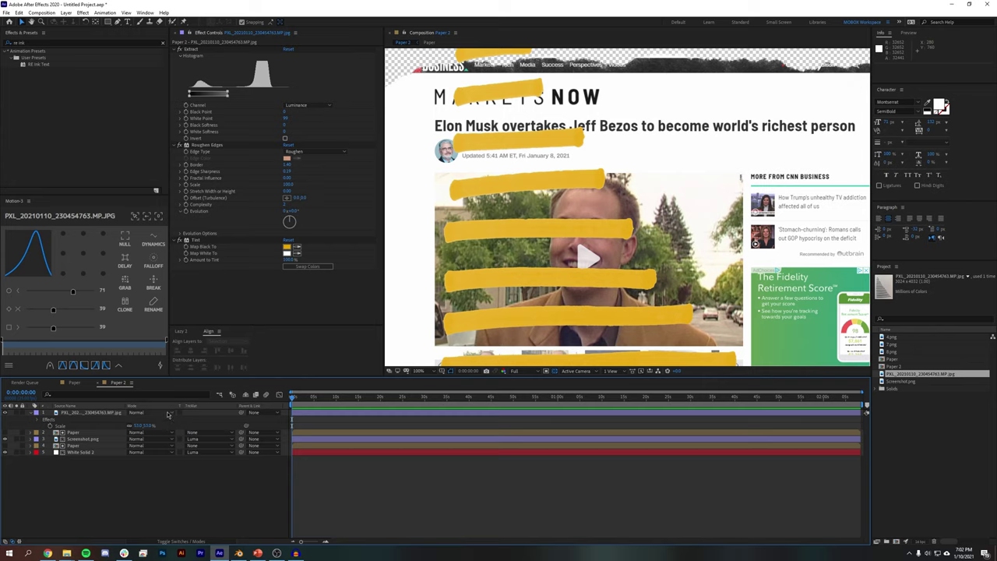
{"action": "left_click", "coordinate": [167, 414]}
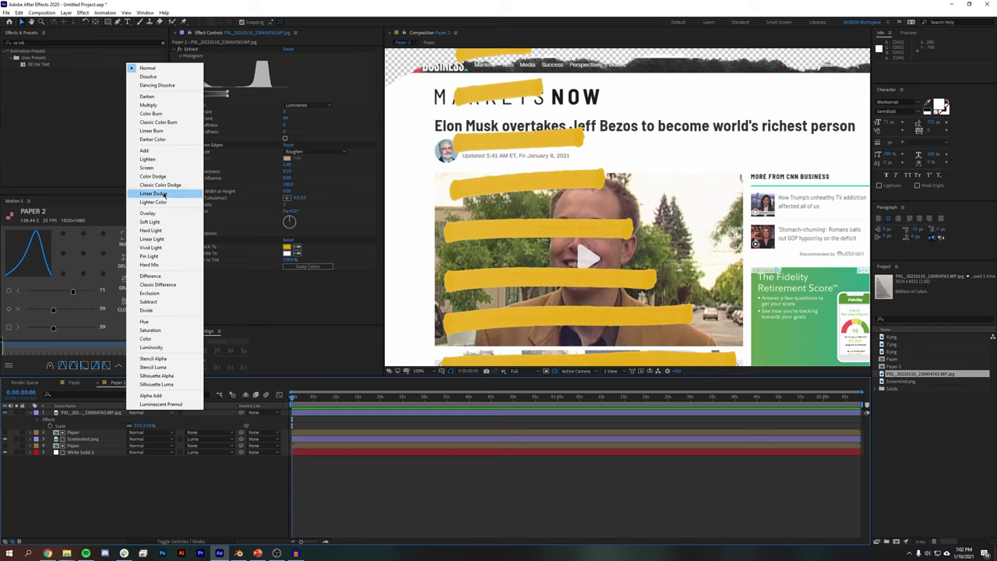
{"action": "left_click", "coordinate": [152, 130]}
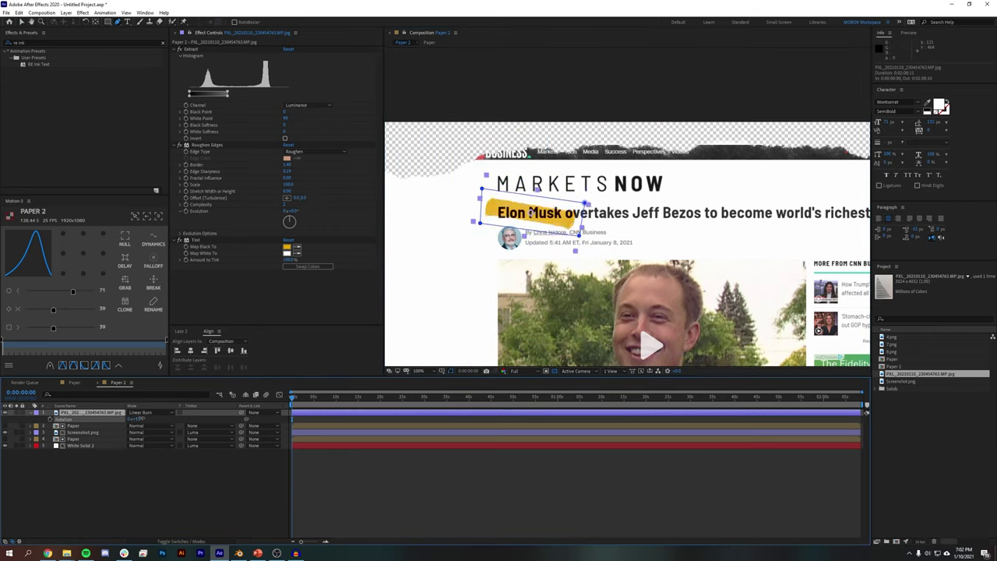
Reveal the mask paths of both highlight layers and turn on Mask Path keyframing for each
{"action": "scroll", "coordinate": [530, 213], "scroll_direction": "up", "scroll_amount": 2}
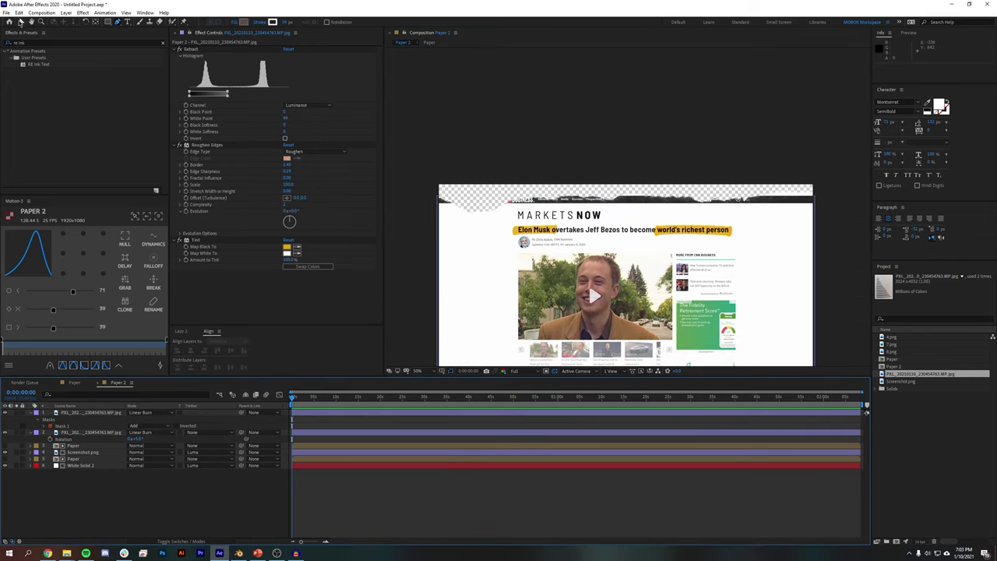
{"action": "left_click", "coordinate": [20, 24]}
{"action": "left_click", "coordinate": [508, 471]}
{"action": "middle_click_drag", "start_coordinate": [481, 297], "coordinate": [469, 279]}
{"action": "scroll", "coordinate": [460, 269], "scroll_direction": "up", "scroll_amount": 1}
{"action": "left_click", "coordinate": [408, 521]}
{"action": "left_click", "coordinate": [85, 433]}
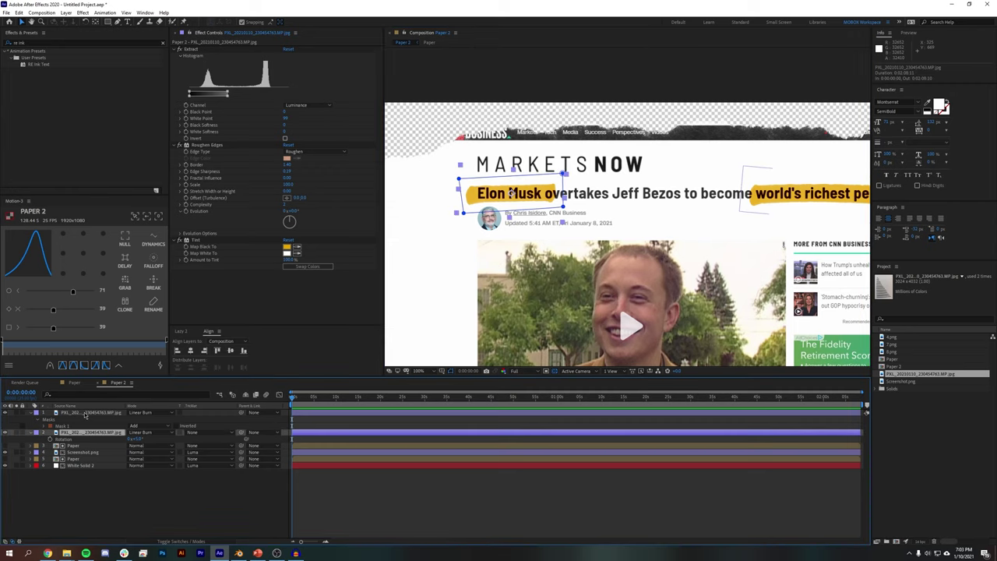
{"action": "left_click", "coordinate": [85, 414], "text": "shift"}
{"action": "key", "text": "n"}
{"action": "key", "text": "m"}
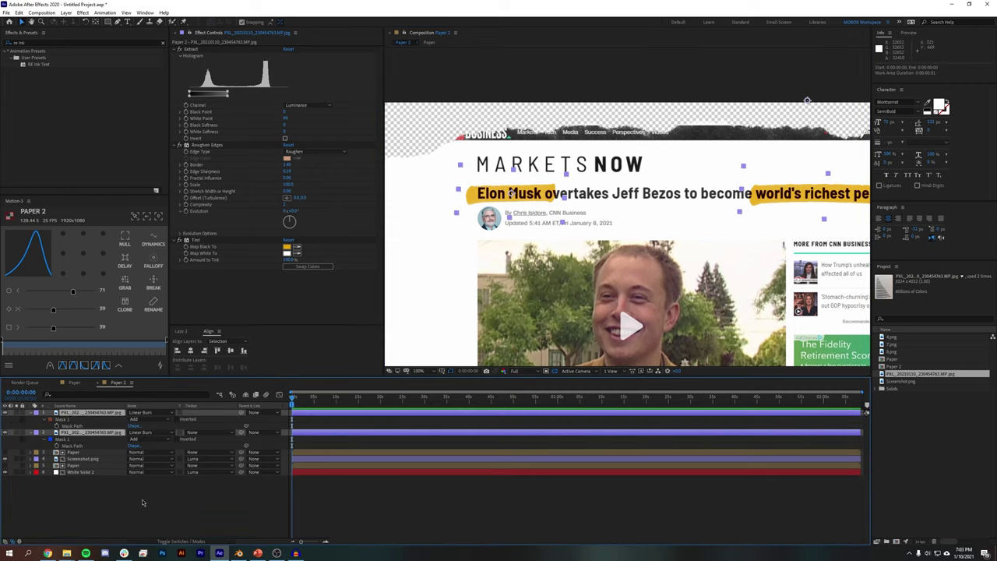
{"action": "left_click", "coordinate": [70, 426]}
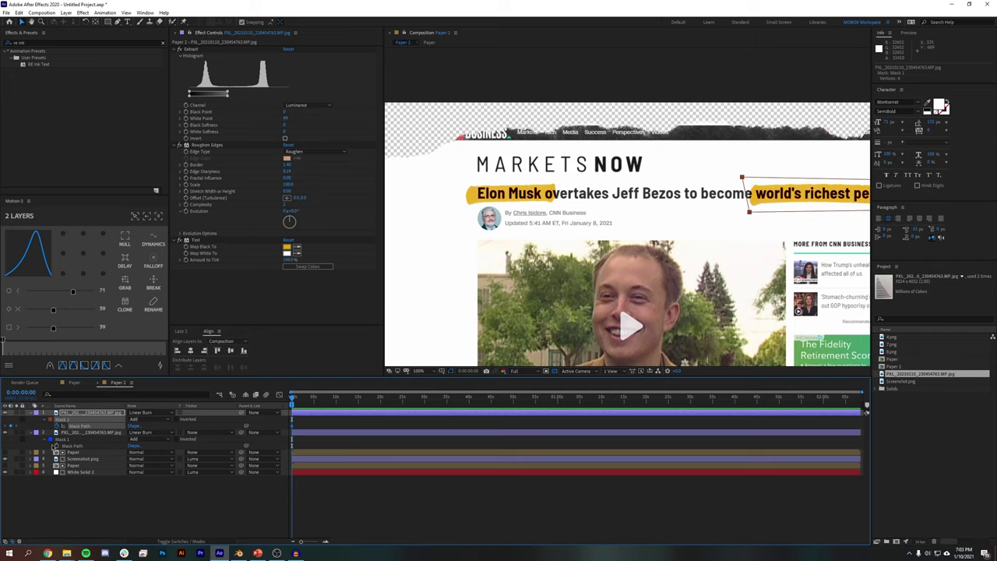
{"action": "left_click", "coordinate": [56, 445]}
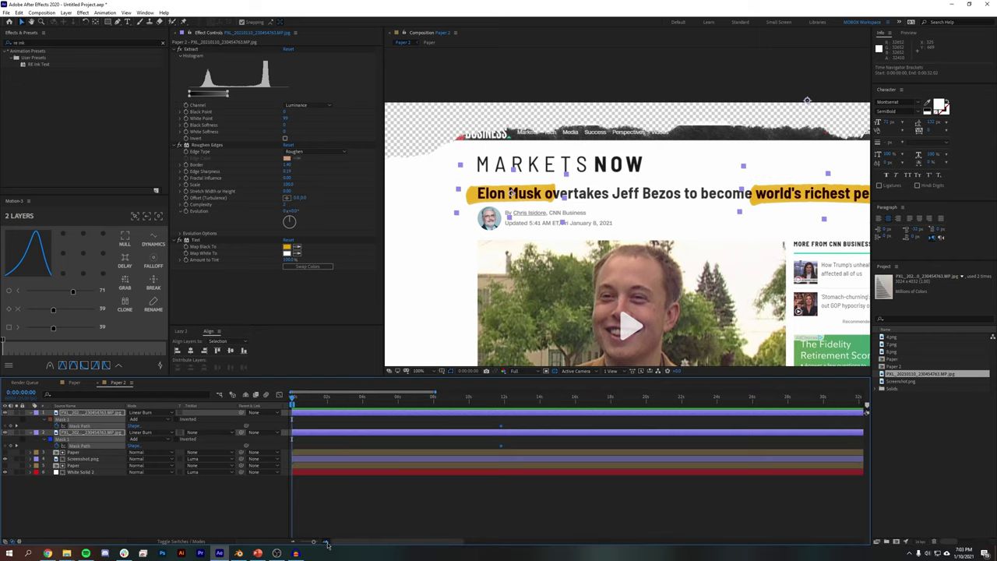
Move the current time to 0:00:00:13 and extend the work area to about 14.5 seconds
{"action": "left_click", "coordinate": [326, 543]}
{"action": "left_click", "coordinate": [320, 505]}
{"action": "left_click", "coordinate": [311, 398]}
{"action": "left_click_drag", "start_coordinate": [295, 405], "coordinate": [810, 404]}
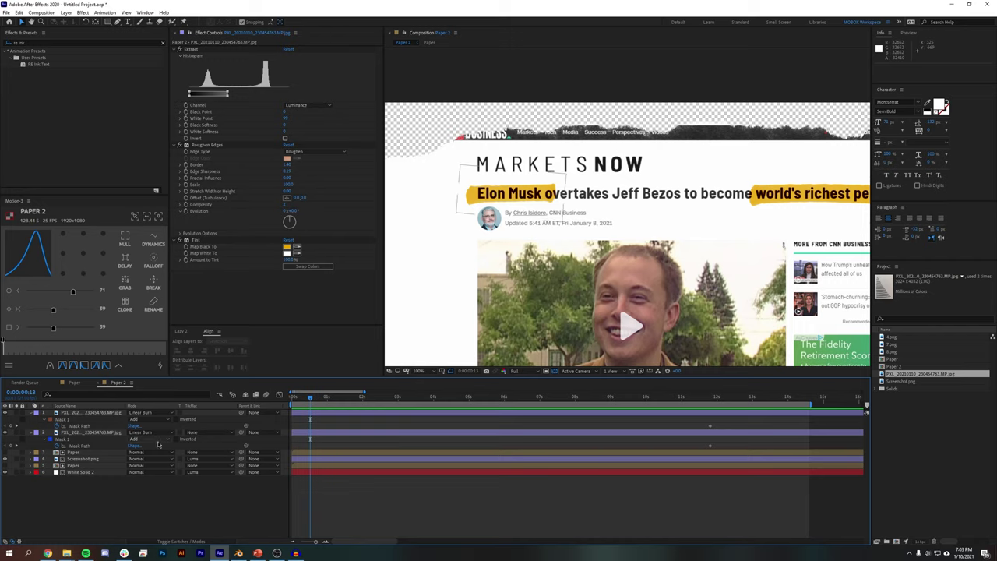
Collapse the "Elon Musk" highlight's mask to its left edge at 0:00:00:13 by moving its two right-hand points
{"action": "left_click", "coordinate": [79, 432]}
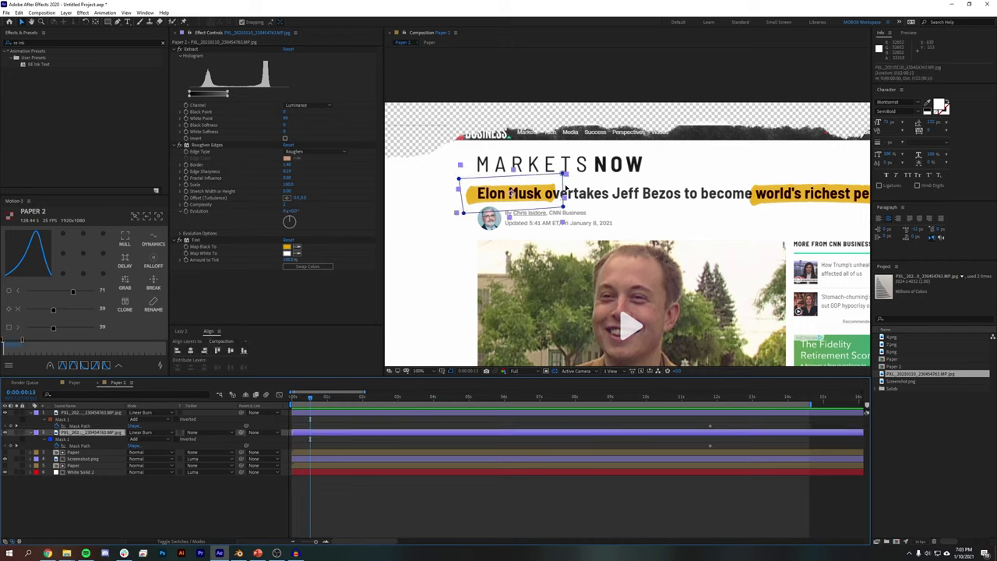
{"action": "left_click", "coordinate": [510, 192]}
{"action": "left_click", "coordinate": [564, 209]}
{"action": "left_click", "coordinate": [563, 176]}
{"action": "left_click_drag", "start_coordinate": [558, 190], "coordinate": [463, 218]}
{"action": "left_click", "coordinate": [366, 492]}
Move the "Elon Musk" mask's end keyframe to 0:00:01:13 and the "world's richest person" mask's keyframe to about 2.2 seconds
{"action": "scroll", "coordinate": [366, 470], "scroll_direction": "down", "scroll_amount": 2, "text": "alt"}
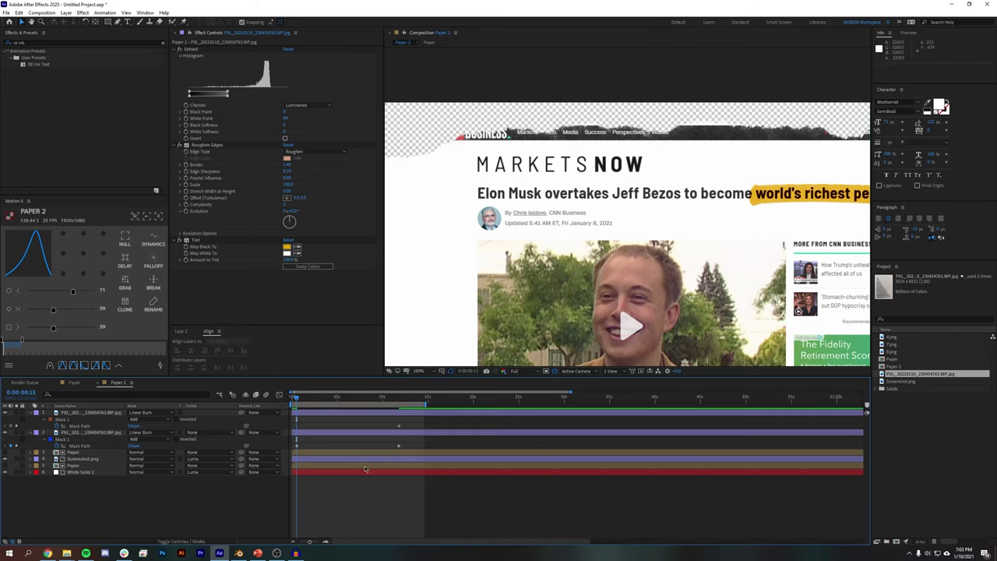
{"action": "scroll", "coordinate": [506, 456], "scroll_direction": "up", "scroll_amount": 3, "text": "alt"}
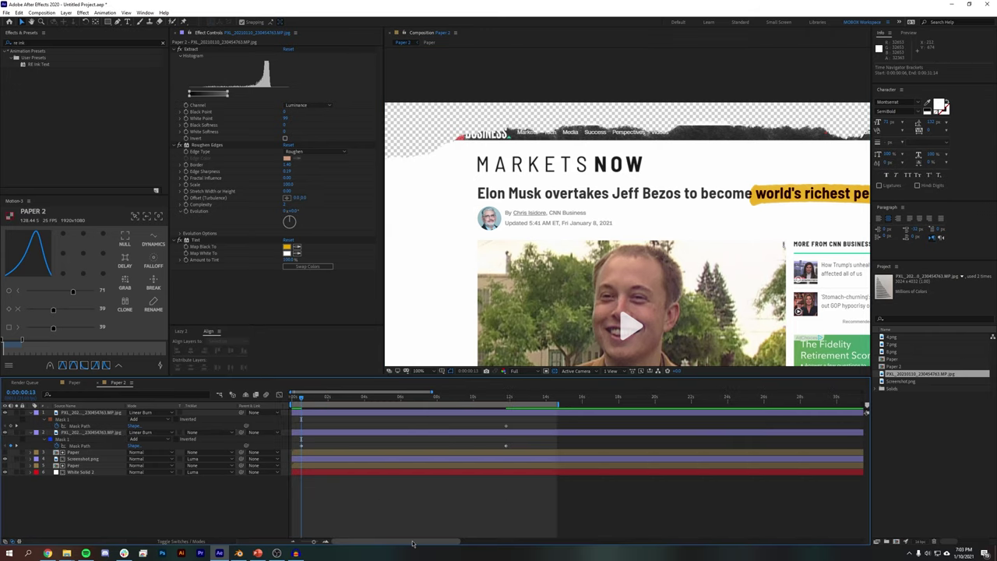
{"action": "left_click_drag", "start_coordinate": [506, 446], "coordinate": [319, 445]}
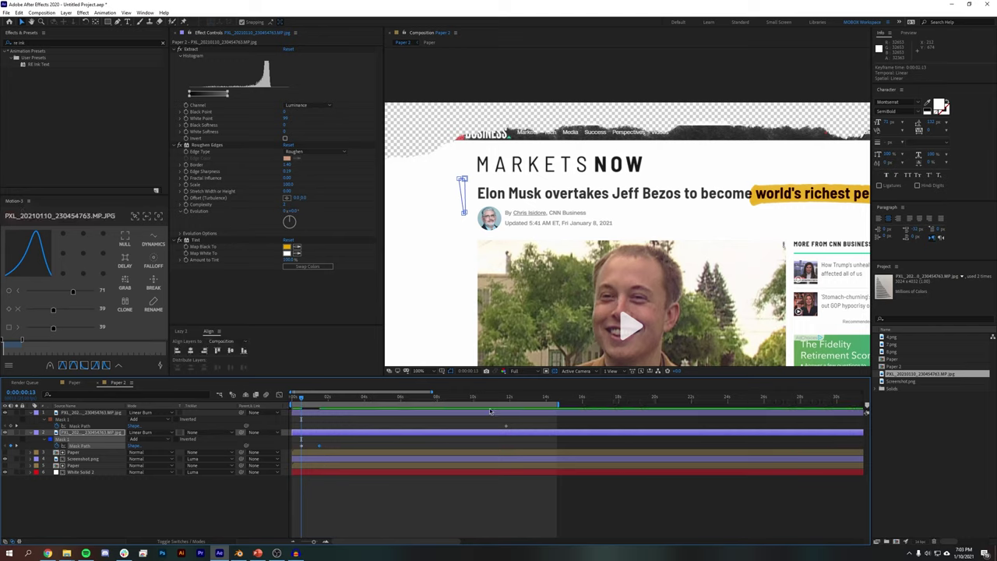
{"action": "left_click", "coordinate": [516, 413]}
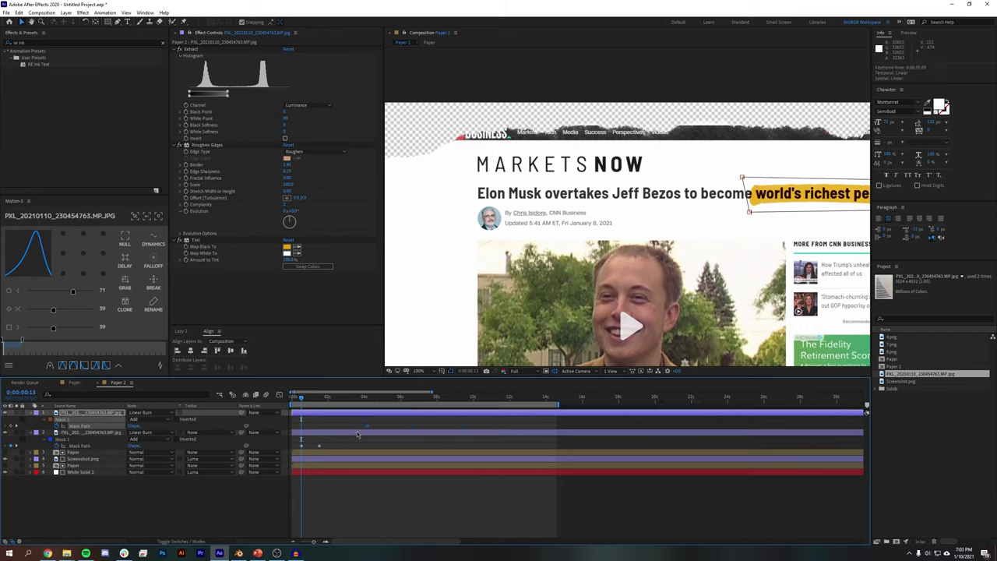
Shorten the work area to about 6 seconds and trim the composition to it
{"action": "left_click_drag", "start_coordinate": [558, 407], "coordinate": [403, 407]}
{"action": "right_click", "coordinate": [393, 406]}
{"action": "left_click", "coordinate": [445, 434]}
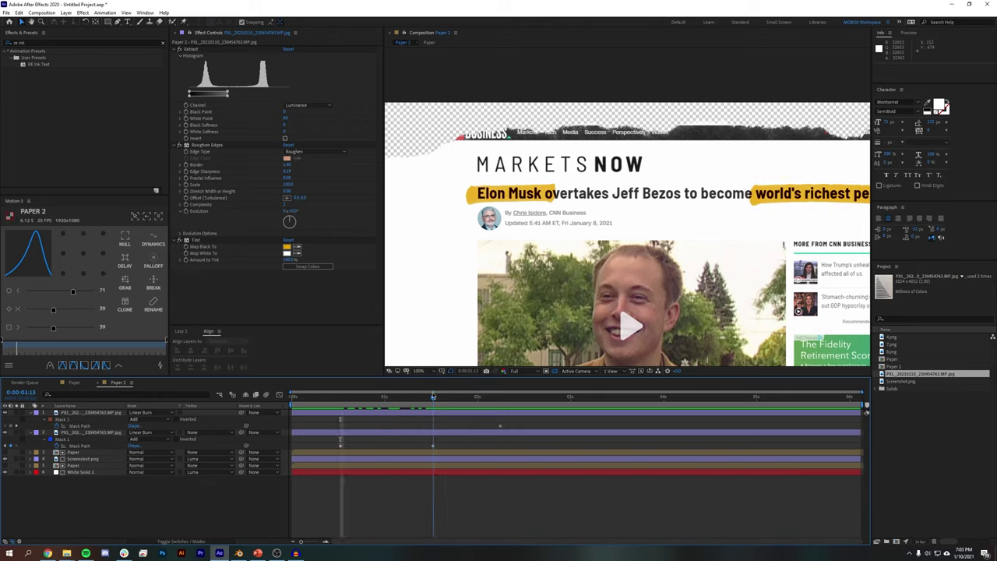
At 0:00:01:13, collapse the "world's richest person" highlight's mask to its left edge and move its end keyframe to 0:00:03:00
{"action": "left_click", "coordinate": [854, 201]}
{"action": "middle_click_drag", "start_coordinate": [856, 202], "coordinate": [649, 221]}
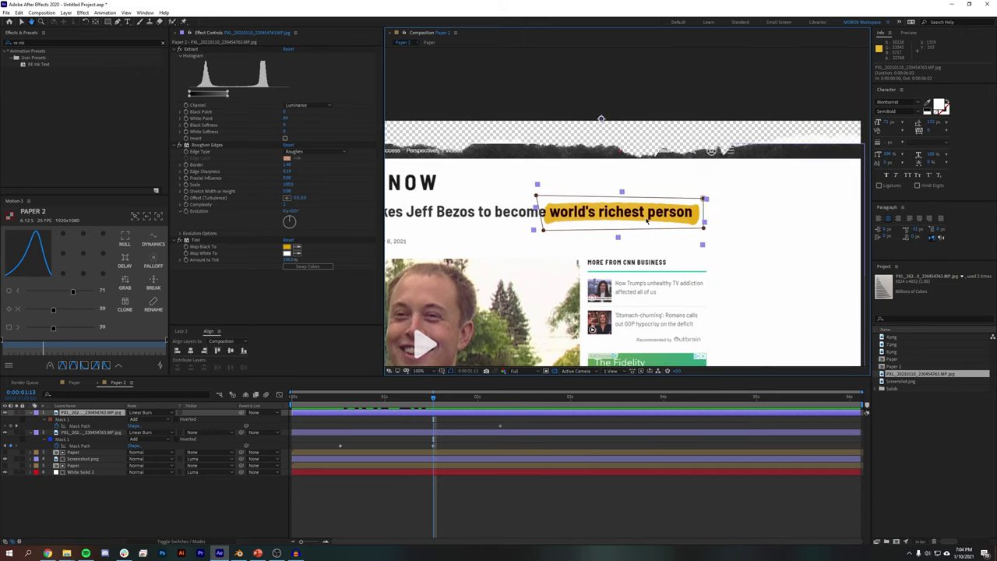
{"action": "left_click", "coordinate": [704, 214]}
{"action": "left_click_drag", "start_coordinate": [704, 200], "coordinate": [538, 200]}
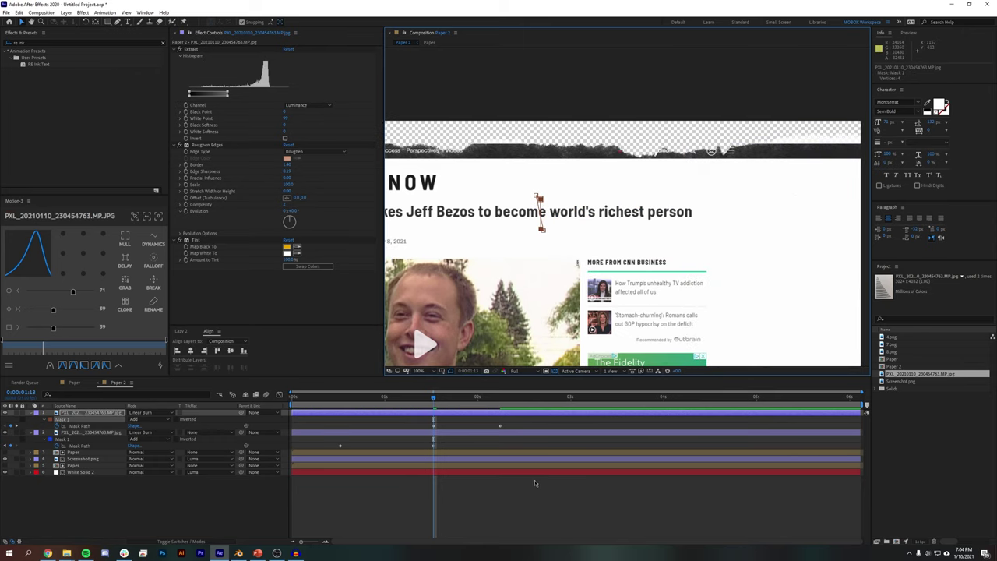
{"action": "left_click", "coordinate": [523, 507]}
{"action": "left_click_drag", "start_coordinate": [501, 428], "coordinate": [571, 427]}
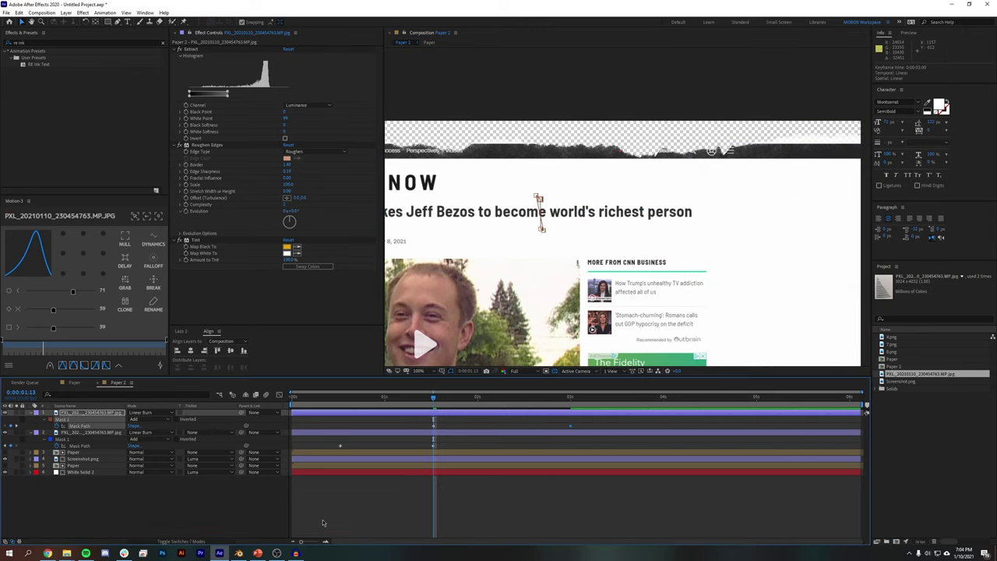
Ease the mask path keyframes of the "Elon Musk" and "world's richest person" highlights with the Motion 3 easing sliders
{"action": "left_click", "coordinate": [345, 498]}
{"action": "left_click_drag", "start_coordinate": [330, 444], "coordinate": [497, 462]}
{"action": "left_click", "coordinate": [122, 339]}
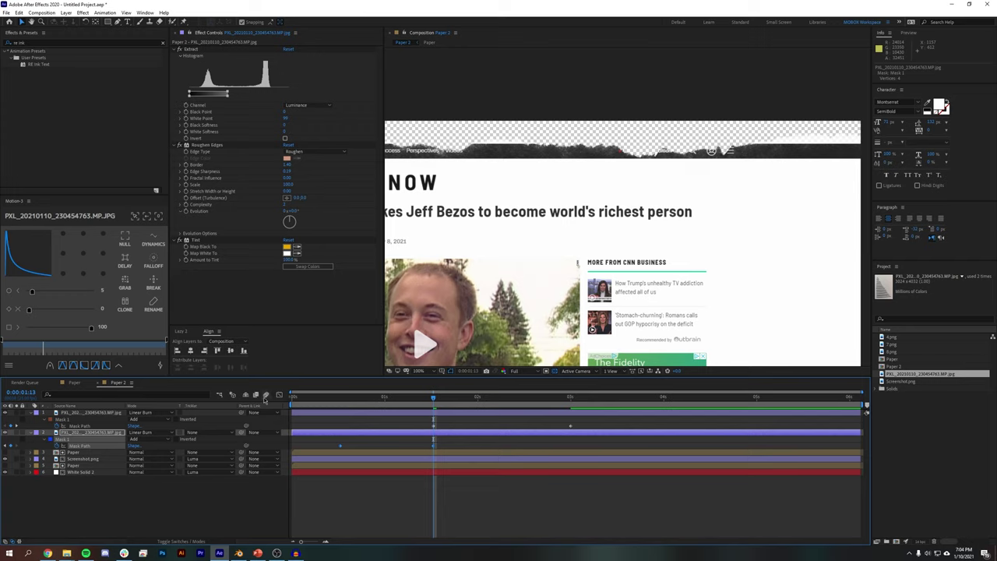
{"action": "left_click", "coordinate": [280, 395]}
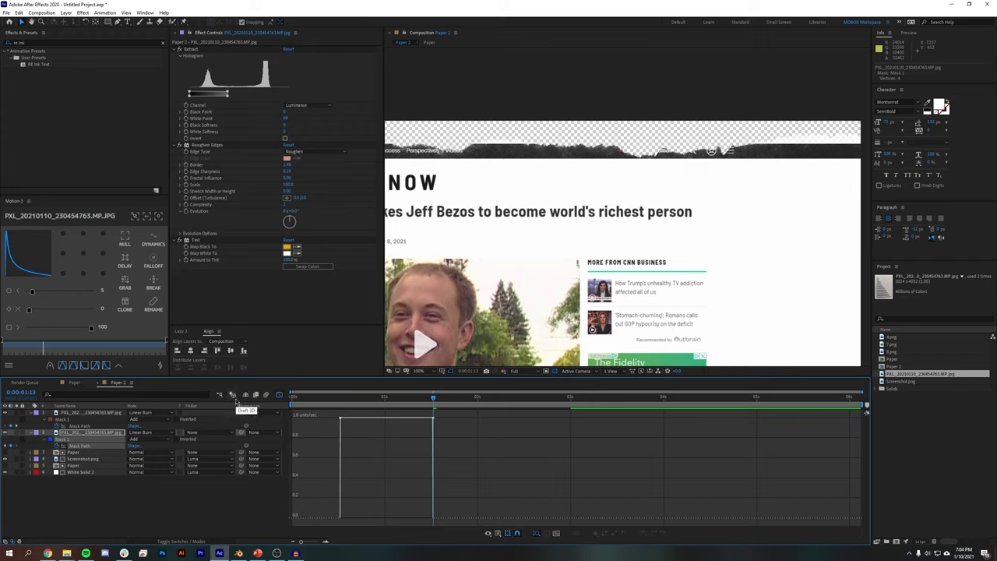
{"action": "left_click", "coordinate": [280, 395]}
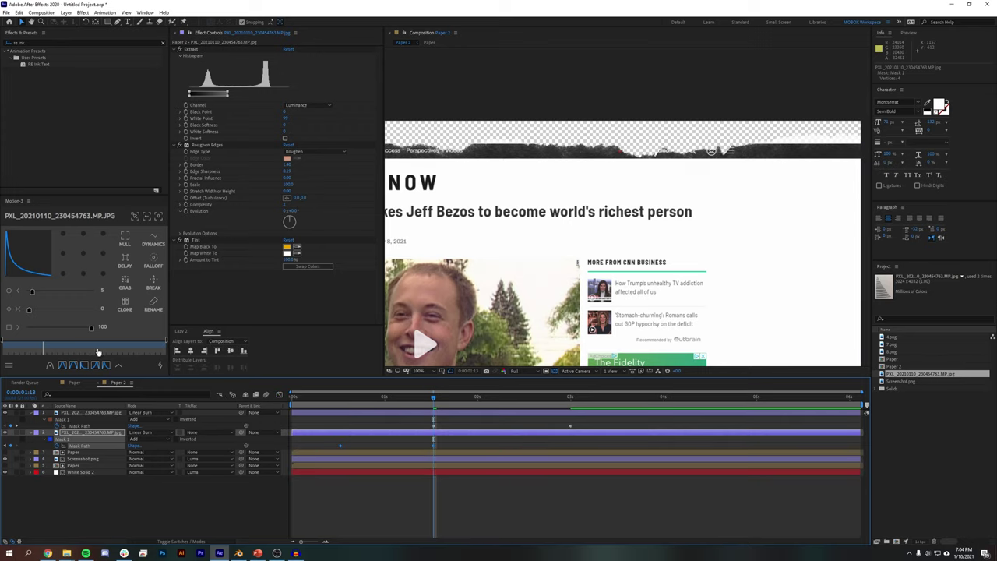
{"action": "left_click_drag", "start_coordinate": [32, 292], "coordinate": [23, 316]}
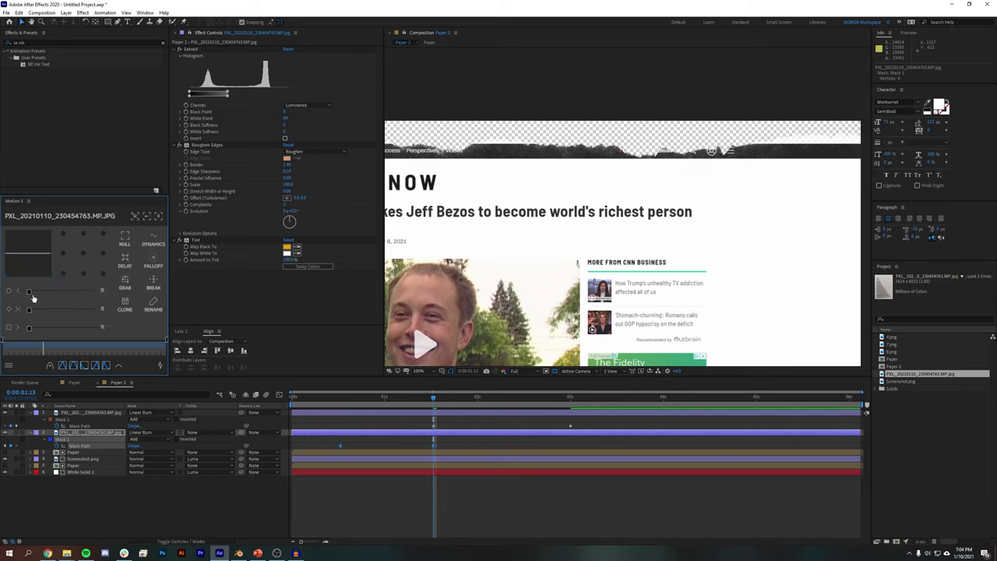
{"action": "mouse_move", "coordinate": [29, 331]}
{"action": "left_mouse_down"}
{"action": "mouse_move", "coordinate": [82, 329]}
{"action": "mouse_move", "coordinate": [28, 327]}
{"action": "left_mouse_up"}
{"action": "left_click_drag", "start_coordinate": [38, 293], "coordinate": [74, 292]}
{"action": "left_click", "coordinate": [430, 426]}
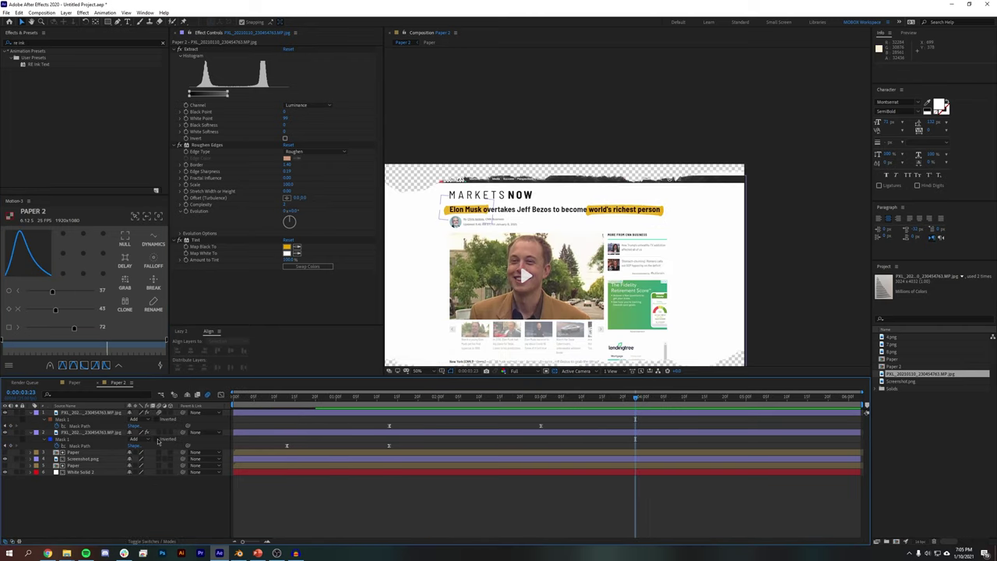
Check the highlight reveal at 0:00:01:05 and turn off the preview's transparency grid
{"action": "left_click", "coordinate": [159, 440]}
{"action": "left_click_drag", "start_coordinate": [295, 397], "coordinate": [356, 396]}
{"action": "scroll", "coordinate": [513, 289], "scroll_direction": "up", "scroll_amount": 5}
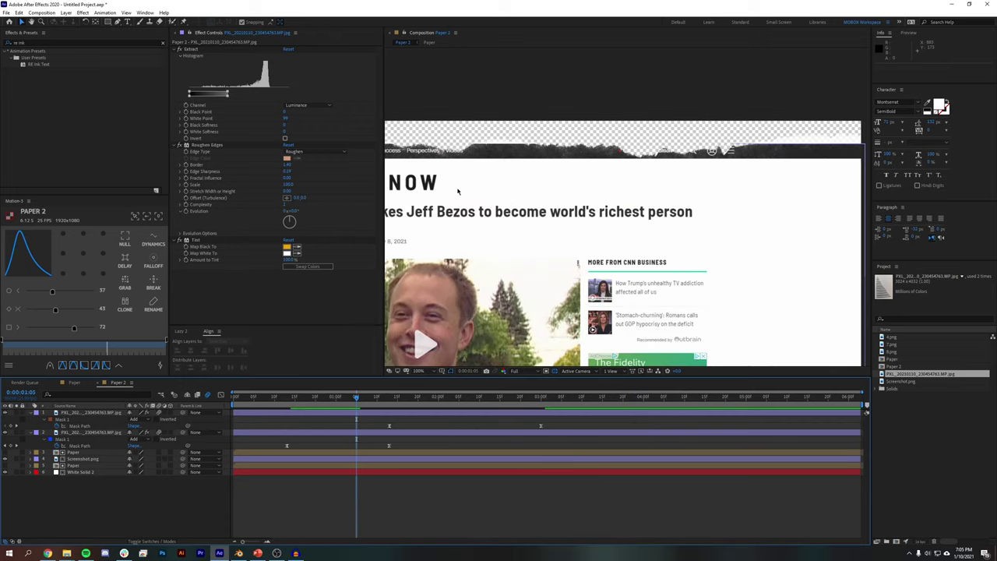
{"action": "scroll", "coordinate": [620, 299], "scroll_direction": "down", "scroll_amount": 5}
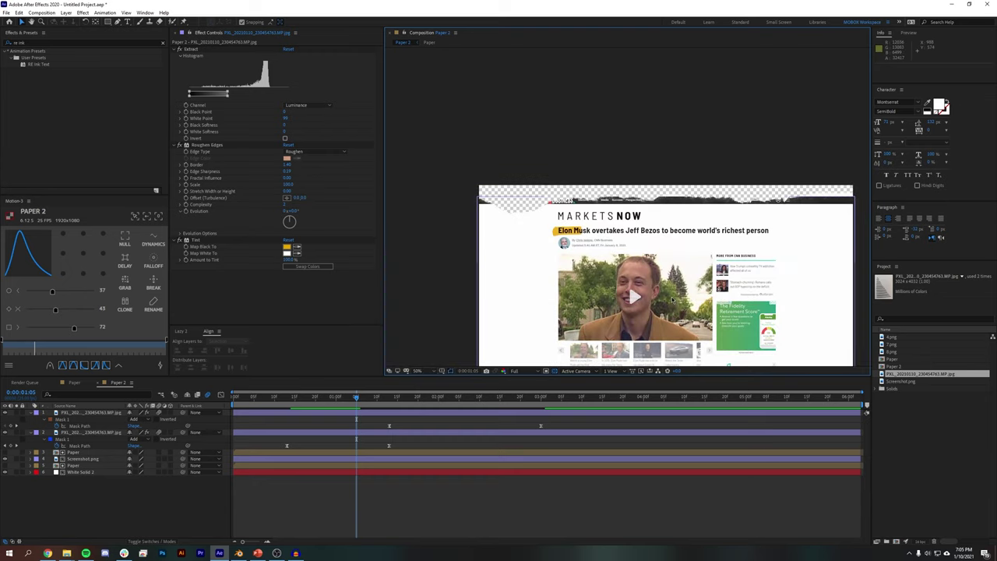
{"action": "left_click", "coordinate": [554, 370]}
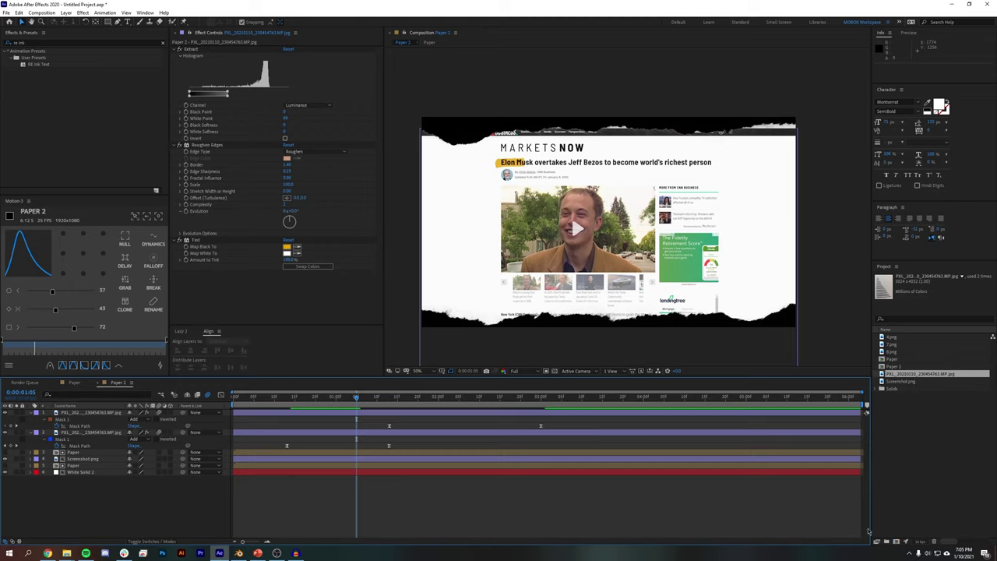
Add the Paper 2 composition to the render queue with PNG Sequence output and RGB + Alpha channels
{"action": "left_click", "coordinate": [42, 12]}
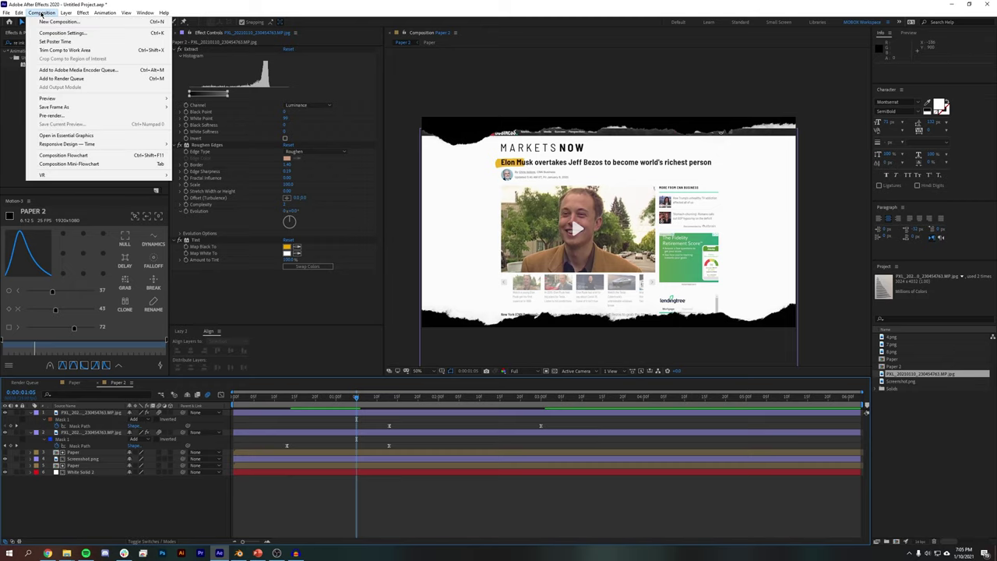
{"action": "left_click", "coordinate": [54, 79]}
{"action": "left_click", "coordinate": [53, 434]}
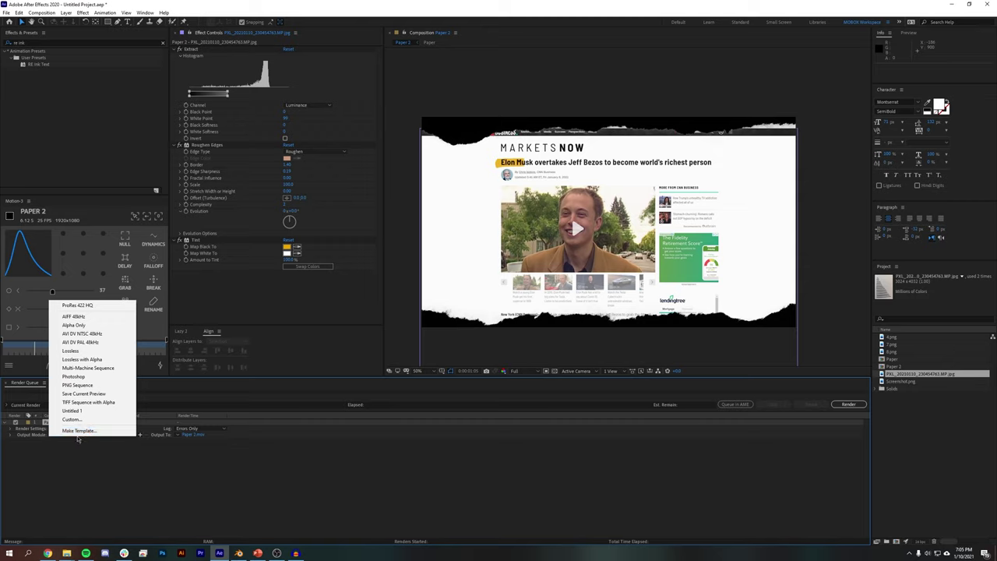
{"action": "left_click", "coordinate": [77, 385]}
{"action": "left_click", "coordinate": [77, 433]}
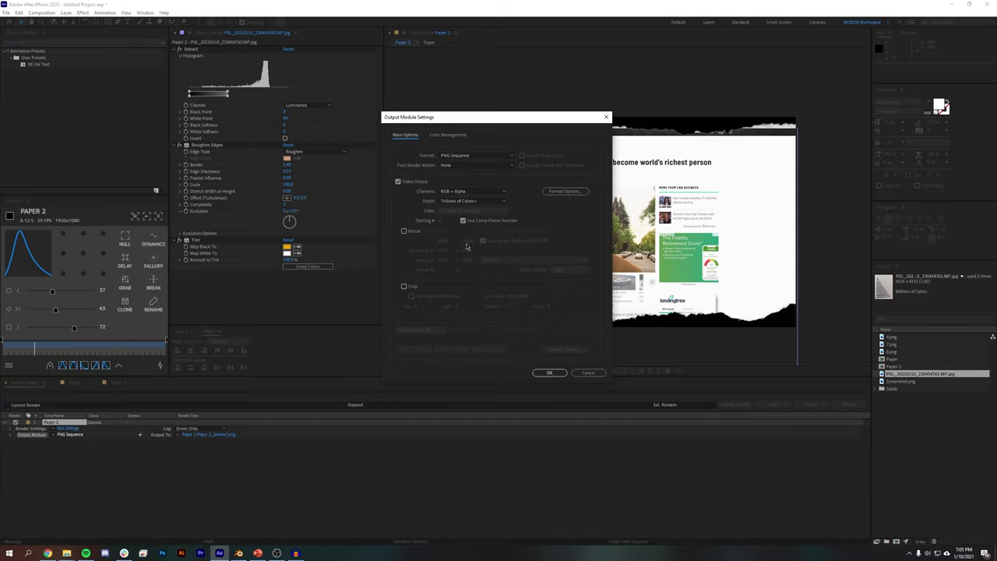
{"action": "key", "text": "Return"}
Save the PNG output to a Paper 2 subfolder inside the PaperExport folder and start the render
{"action": "left_click", "coordinate": [218, 434]}
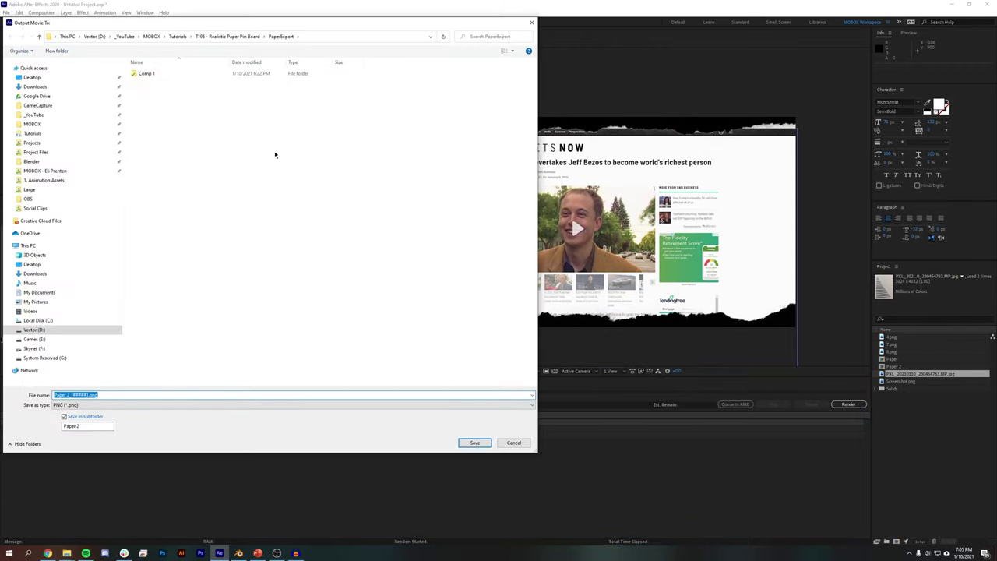
{"action": "left_click", "coordinate": [475, 444]}
{"action": "left_click", "coordinate": [848, 404]}
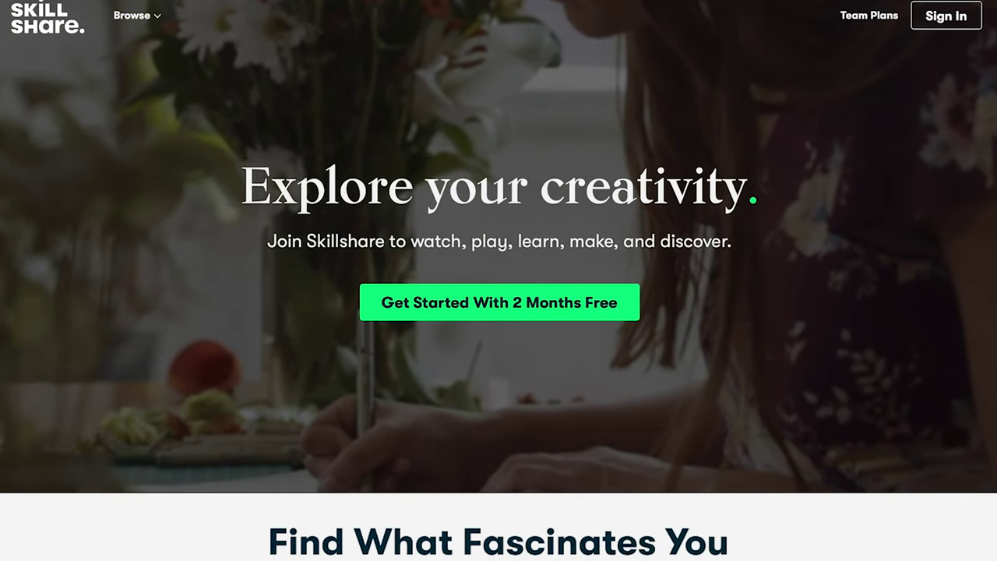
Browse the Skillshare home page and look over the Botanical Illustration class and its student projects
{"action": "scroll", "coordinate": [499, 280], "scroll_direction": "down", "scroll_amount": 4}
{"action": "scroll", "coordinate": [499, 281], "scroll_direction": "down", "scroll_amount": 2}
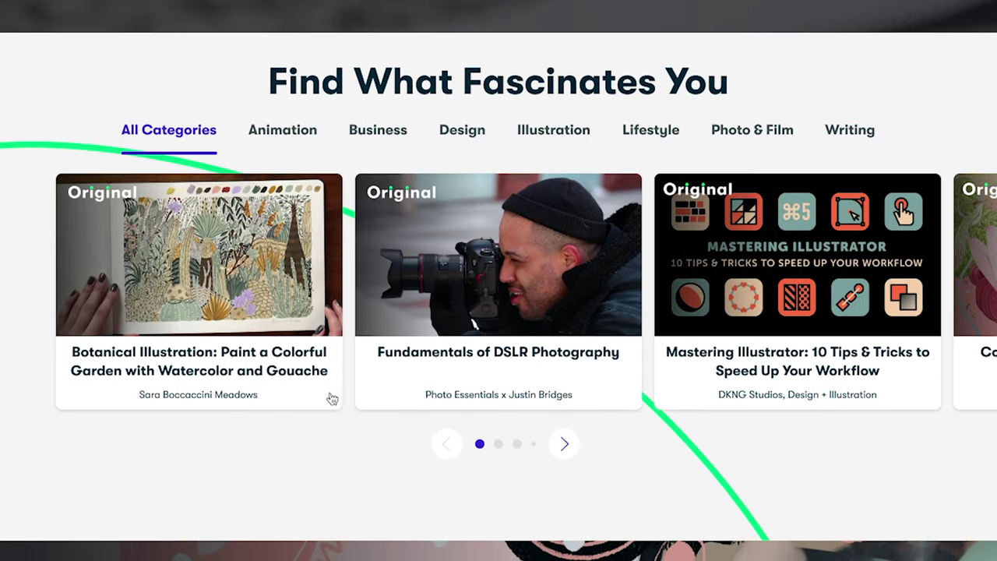
{"action": "left_click", "coordinate": [231, 273]}
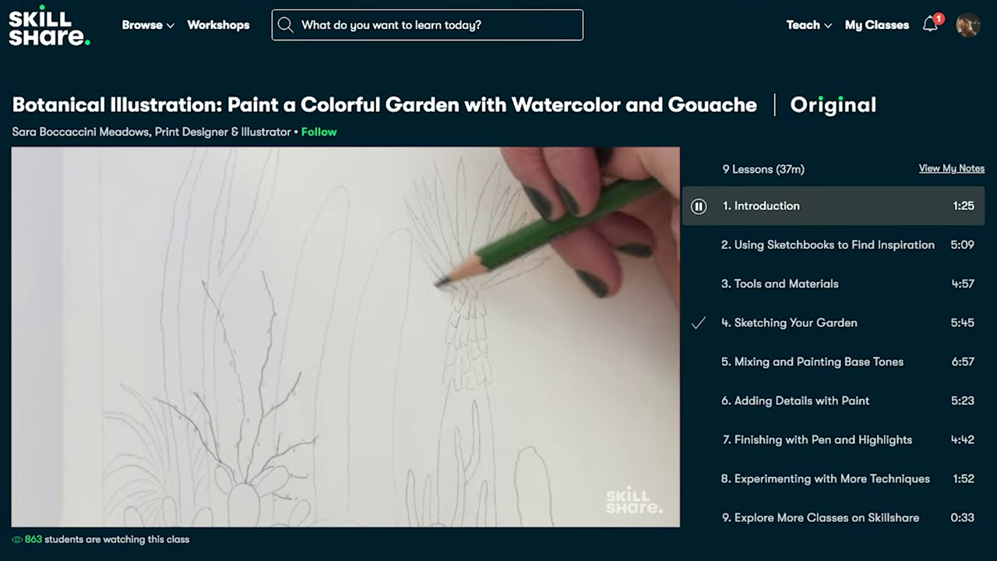
{"action": "scroll", "coordinate": [499, 281], "scroll_direction": "down", "scroll_amount": 3}
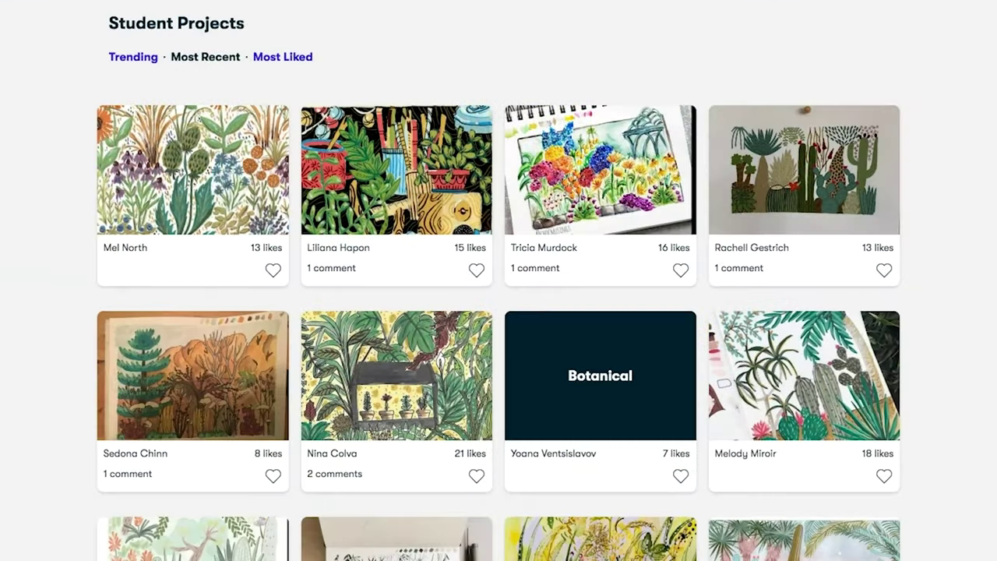
{"action": "scroll", "coordinate": [498, 280], "scroll_direction": "down", "scroll_amount": 3}
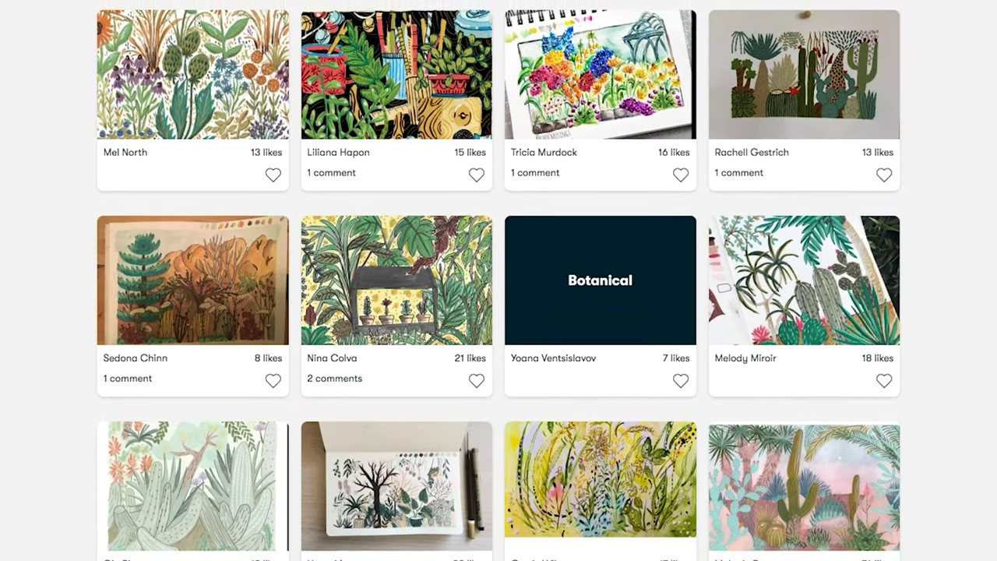
{"action": "scroll", "coordinate": [499, 281], "scroll_direction": "down", "scroll_amount": 1}
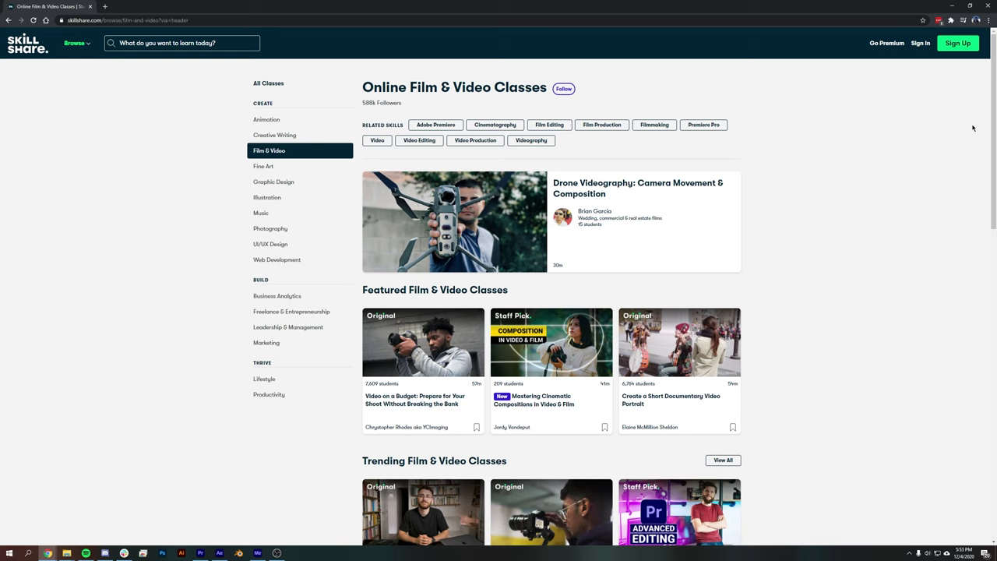
Look through the Film & Video classes and the lesson list of the Blender 2.8 modern 3D house class
{"action": "left_click_drag", "start_coordinate": [994, 70], "coordinate": [957, 239]}
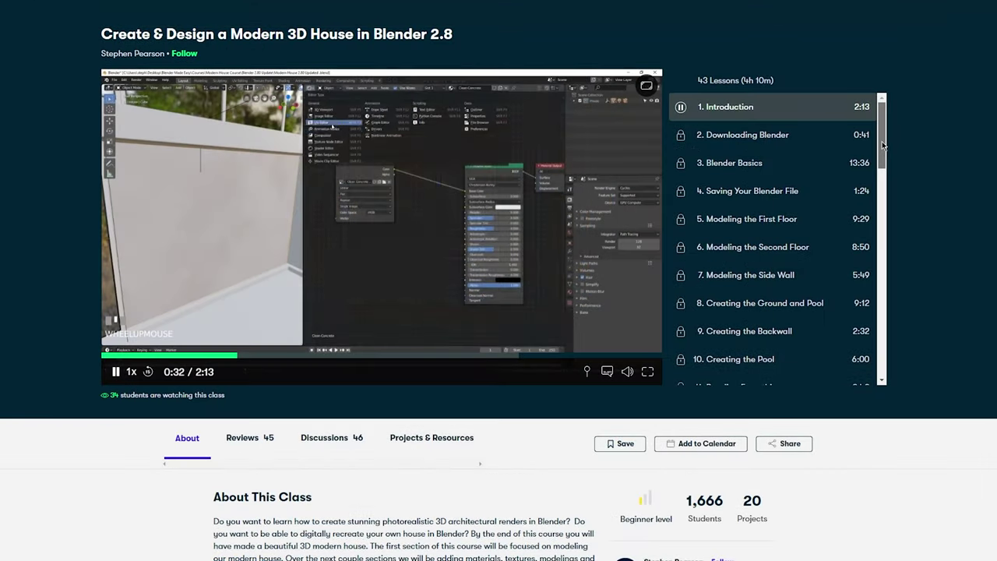
{"action": "left_click_drag", "start_coordinate": [765, 154], "coordinate": [766, 166]}
{"action": "left_click_drag", "start_coordinate": [880, 178], "coordinate": [874, 359]}
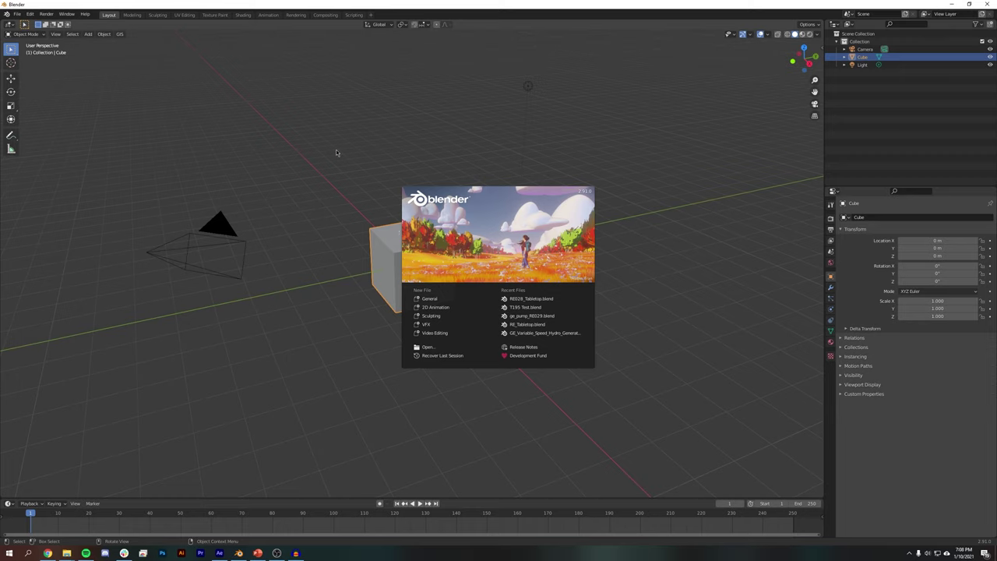
In Blender, dismiss the splash screen and delete the default cube, camera and light
{"action": "left_click", "coordinate": [337, 153]}
{"action": "left_click_drag", "start_coordinate": [115, 56], "coordinate": [623, 348]}
{"action": "key", "text": "Delete"}
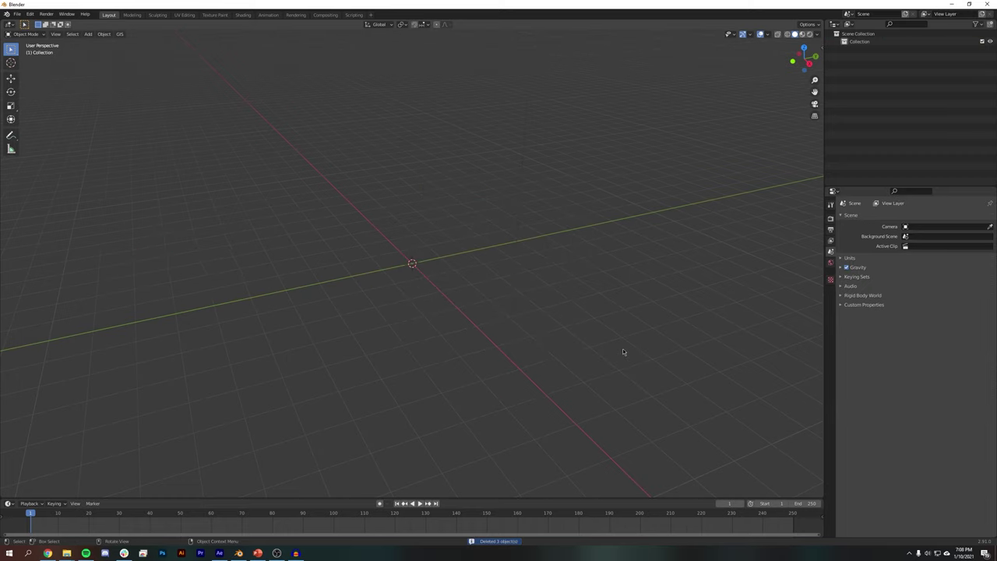
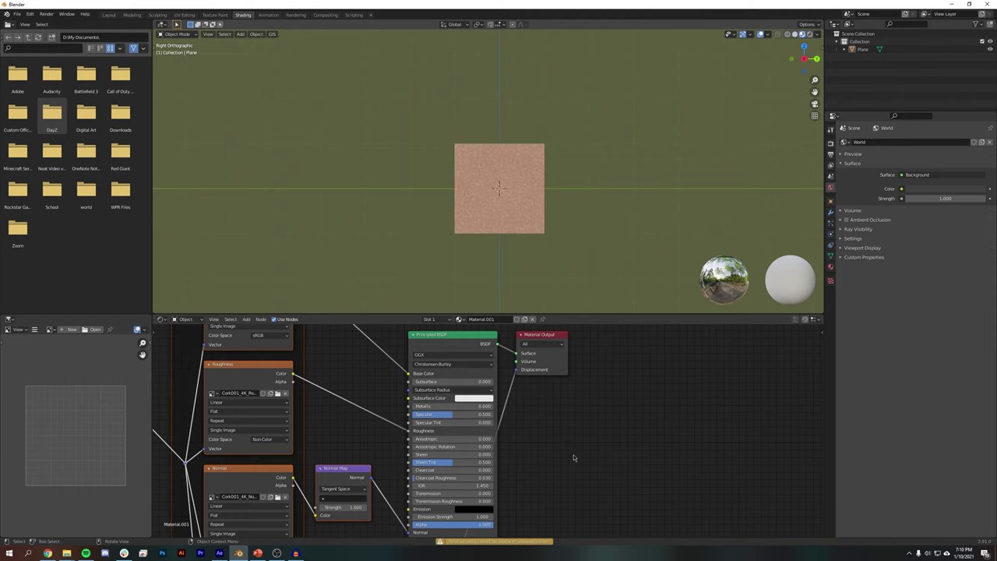
Enlarge the shader editor and examine the cork material's node setup and the textured plane up close
{"action": "left_click", "coordinate": [575, 457]}
{"action": "scroll", "coordinate": [574, 457], "scroll_direction": "down", "scroll_amount": 9}
{"action": "scroll", "coordinate": [575, 446], "scroll_direction": "up", "scroll_amount": 4}
{"action": "left_click_drag", "start_coordinate": [563, 314], "coordinate": [582, 197]}
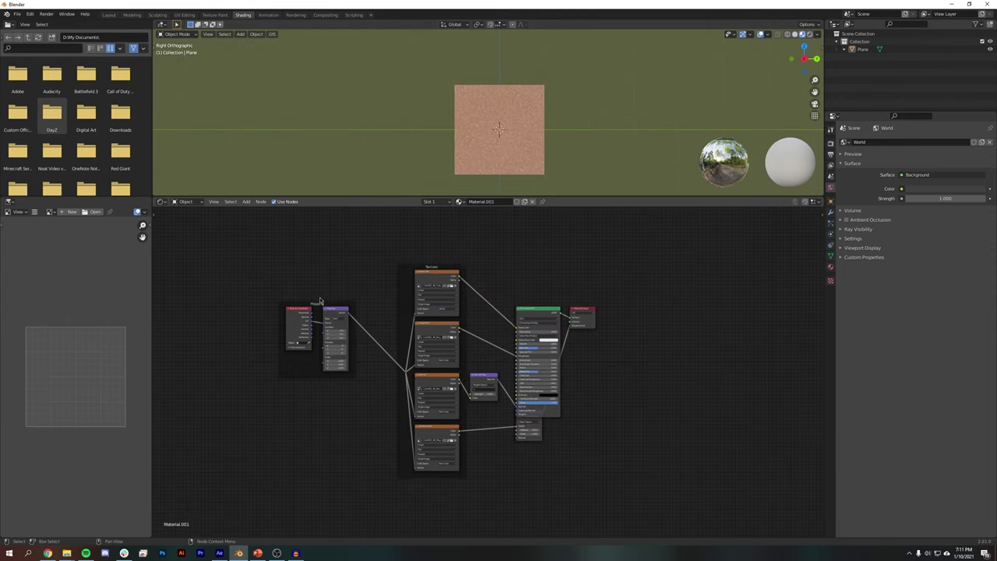
{"action": "key", "text": "Home"}
{"action": "mouse_move", "coordinate": [499, 158]}
{"action": "middle_mouse_down"}
{"action": "mouse_move", "coordinate": [527, 138]}
{"action": "mouse_move", "coordinate": [510, 138]}
{"action": "mouse_move", "coordinate": [530, 136]}
{"action": "mouse_move", "coordinate": [506, 142]}
{"action": "middle_mouse_up"}
{"action": "scroll", "coordinate": [514, 139], "scroll_direction": "up", "scroll_amount": 6}
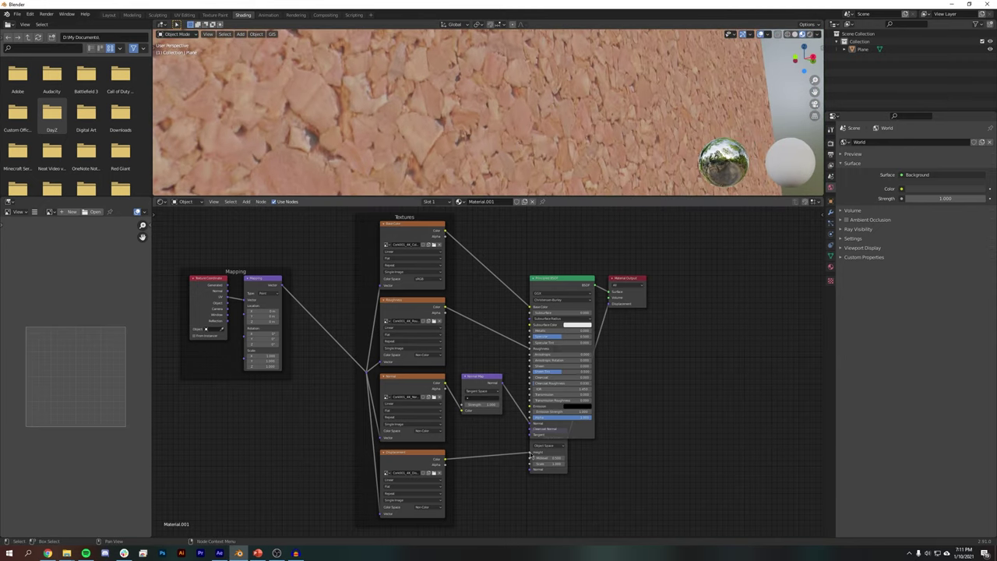
{"action": "scroll", "coordinate": [532, 452], "scroll_direction": "down", "scroll_amount": 3}
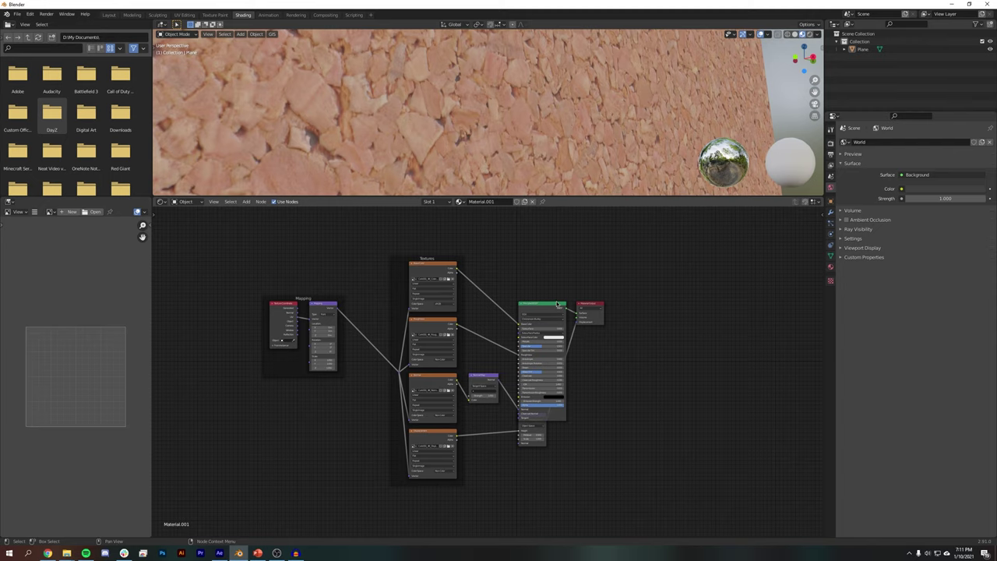
Reposition the Principled BSDF node and delete the displacement node and the Displacement texture from the cork material
{"action": "left_click_drag", "start_coordinate": [558, 304], "coordinate": [598, 303]}
{"action": "left_click", "coordinate": [530, 416]}
{"action": "key", "text": "x"}
{"action": "left_click", "coordinate": [436, 432]}
{"action": "key", "text": "x"}
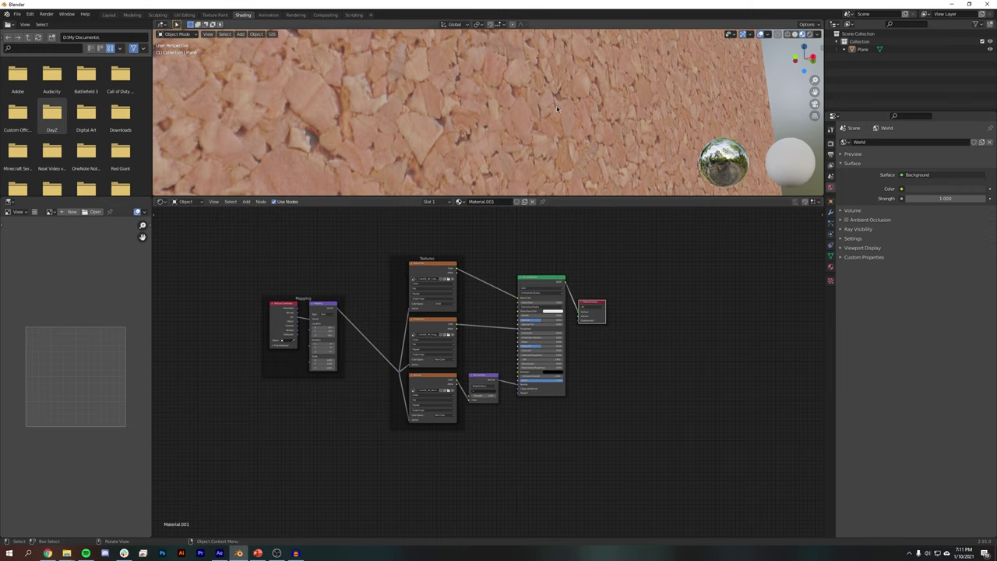
Set the Mapping node's scale to 3 on X, Y and Z to make the cork texture finer
{"action": "scroll", "coordinate": [608, 133], "scroll_direction": "down", "scroll_amount": 4}
{"action": "middle_click_drag", "start_coordinate": [608, 132], "coordinate": [568, 133]}
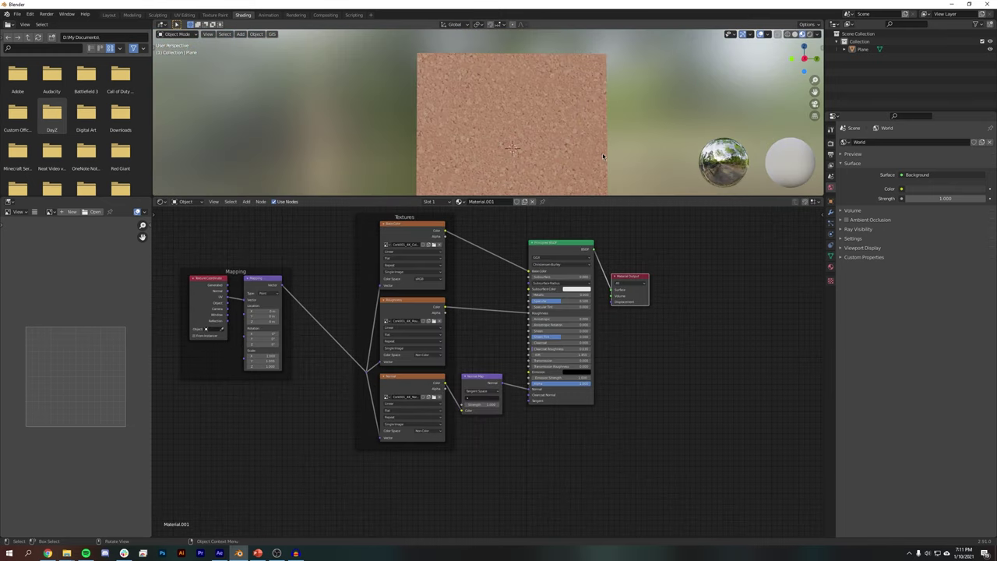
{"action": "scroll", "coordinate": [576, 151], "scroll_direction": "up", "scroll_amount": 5}
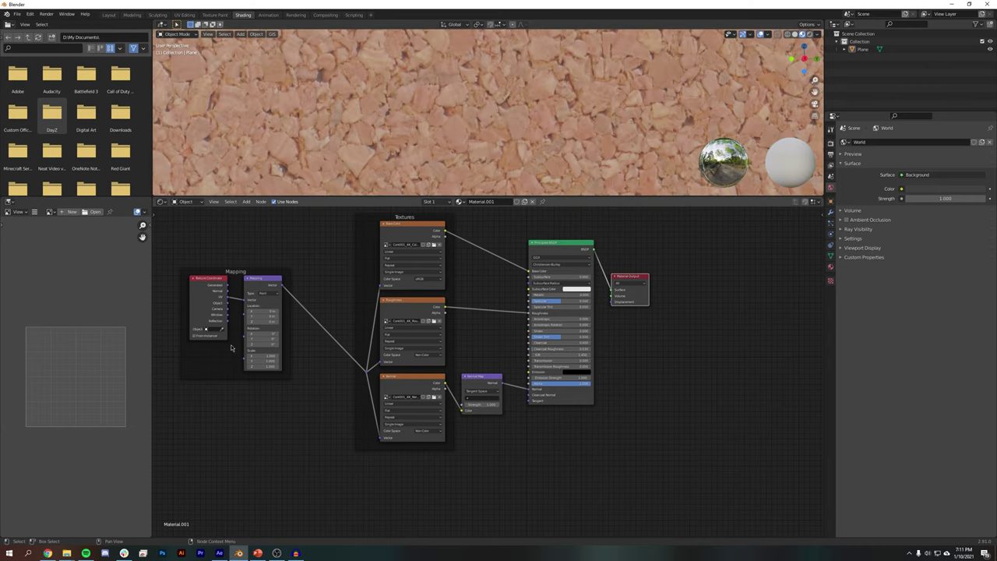
{"action": "scroll", "coordinate": [229, 345], "scroll_direction": "up", "scroll_amount": 2}
{"action": "left_click_drag", "start_coordinate": [302, 366], "coordinate": [302, 384]}
{"action": "type", "text": "3"}
{"action": "key", "text": "Return"}
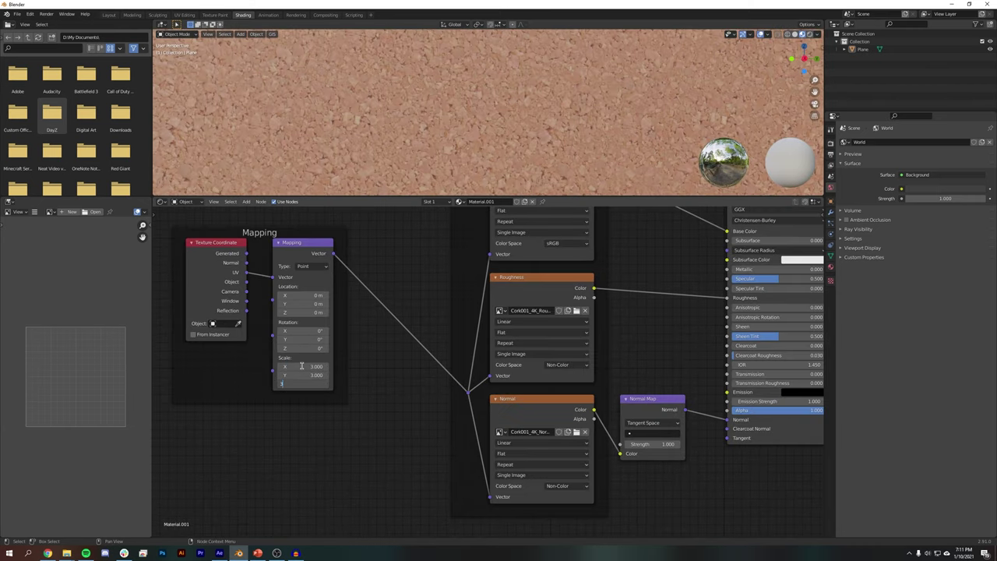
Switch the 3D viewport to rendered shading and enlarge it above the shader editor
{"action": "scroll", "coordinate": [590, 105], "scroll_direction": "up", "scroll_amount": 3}
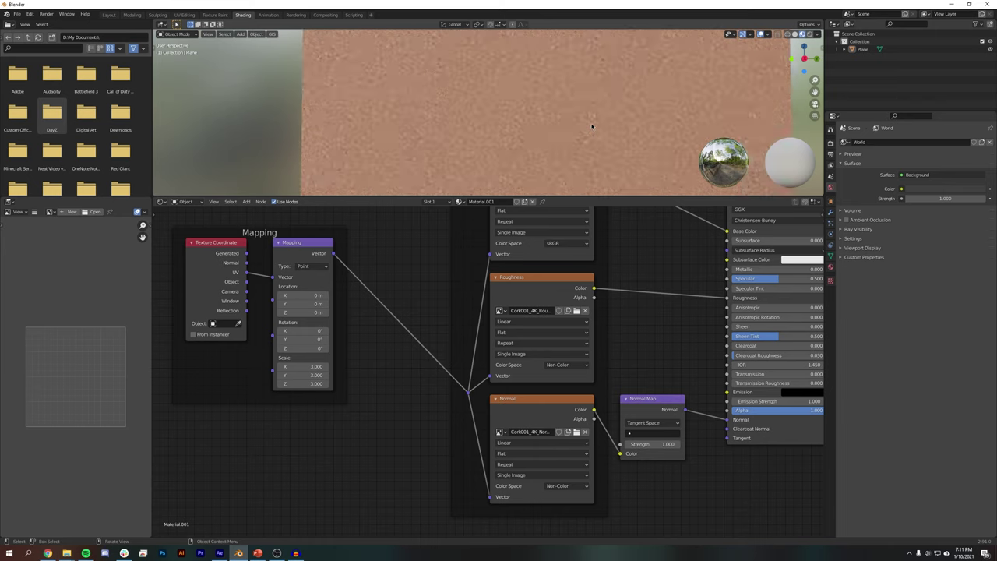
{"action": "scroll", "coordinate": [592, 126], "scroll_direction": "down", "scroll_amount": 1}
{"action": "middle_click_drag", "start_coordinate": [632, 288], "coordinate": [488, 469]}
{"action": "middle_click_drag", "start_coordinate": [601, 156], "coordinate": [575, 138]}
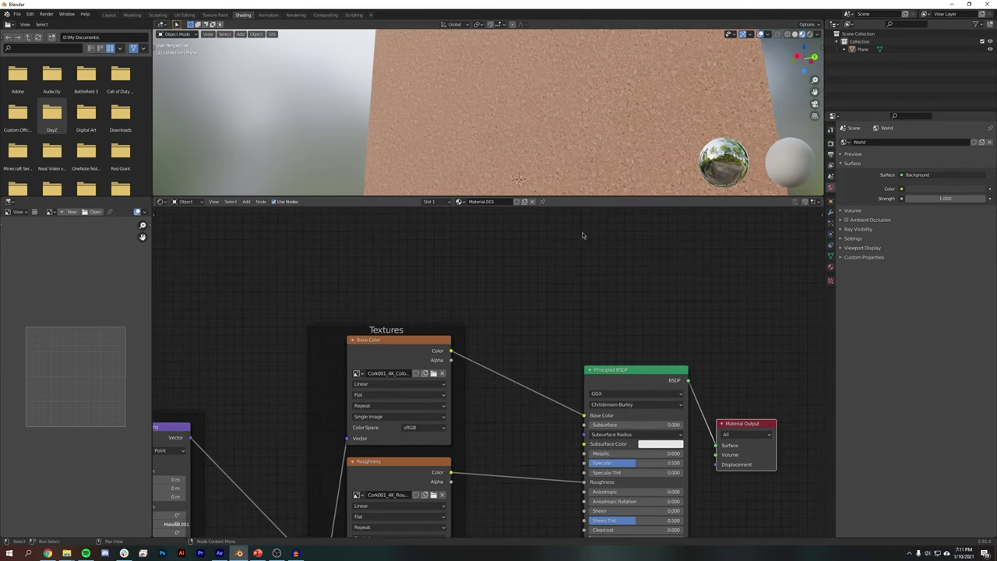
{"action": "left_click", "coordinate": [810, 35]}
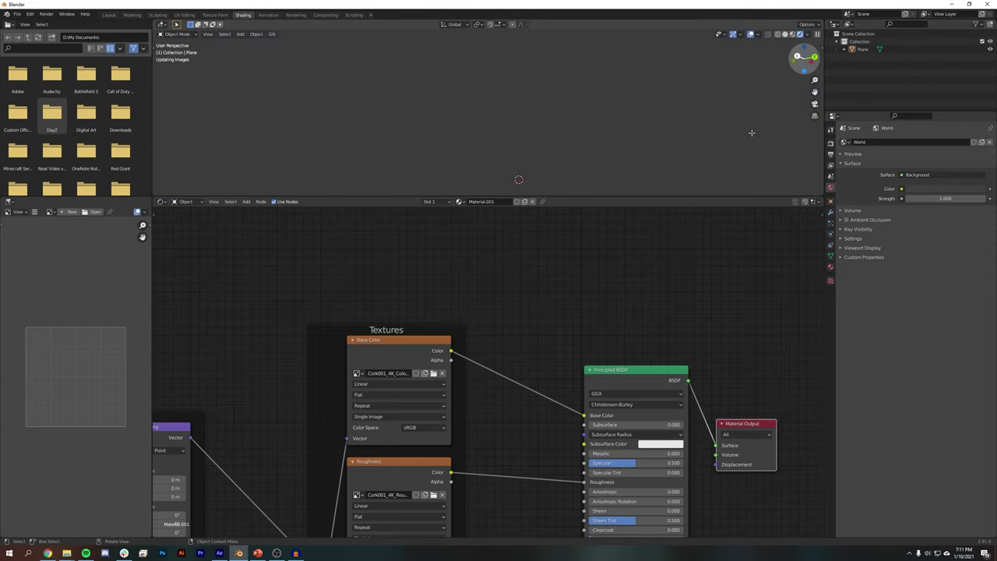
{"action": "left_click_drag", "start_coordinate": [257, 197], "coordinate": [246, 314]}
Switch the shader editor to the World nodes and add an Environment Texture node connected to the Background node's Color input
{"action": "left_click", "coordinate": [187, 316]}
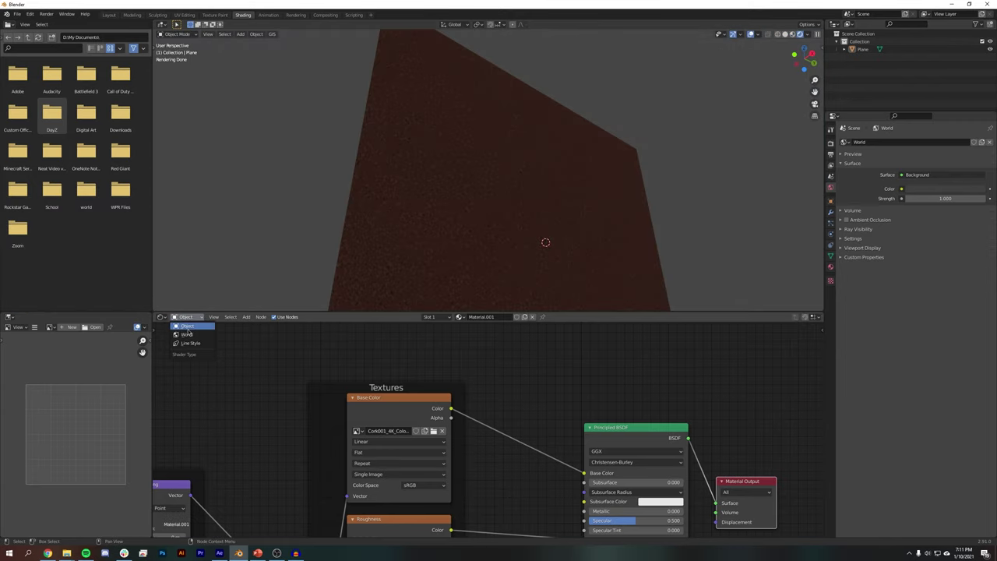
{"action": "left_click", "coordinate": [187, 335]}
{"action": "middle_click_drag", "start_coordinate": [655, 487], "coordinate": [514, 410]}
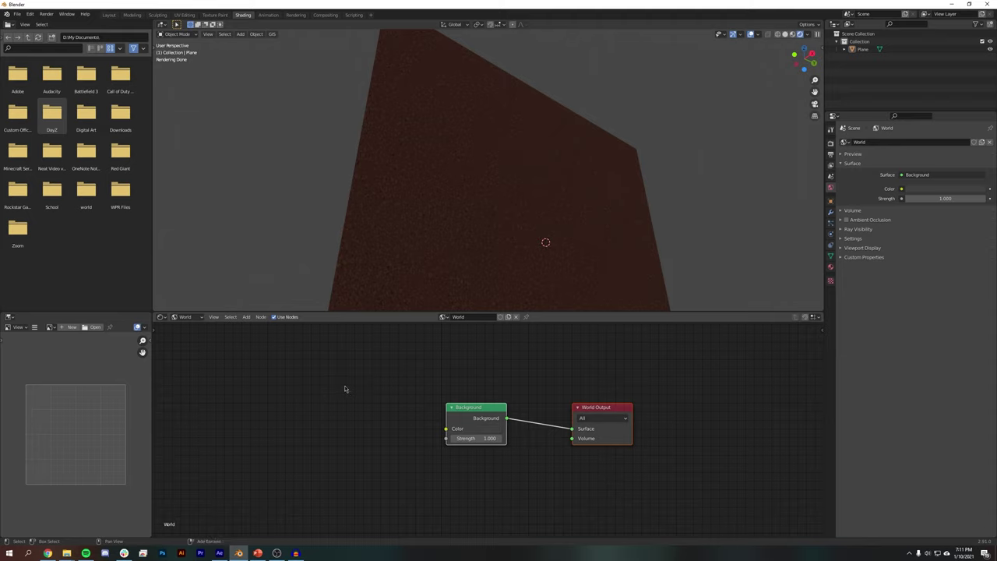
{"action": "key", "text": "shift+a"}
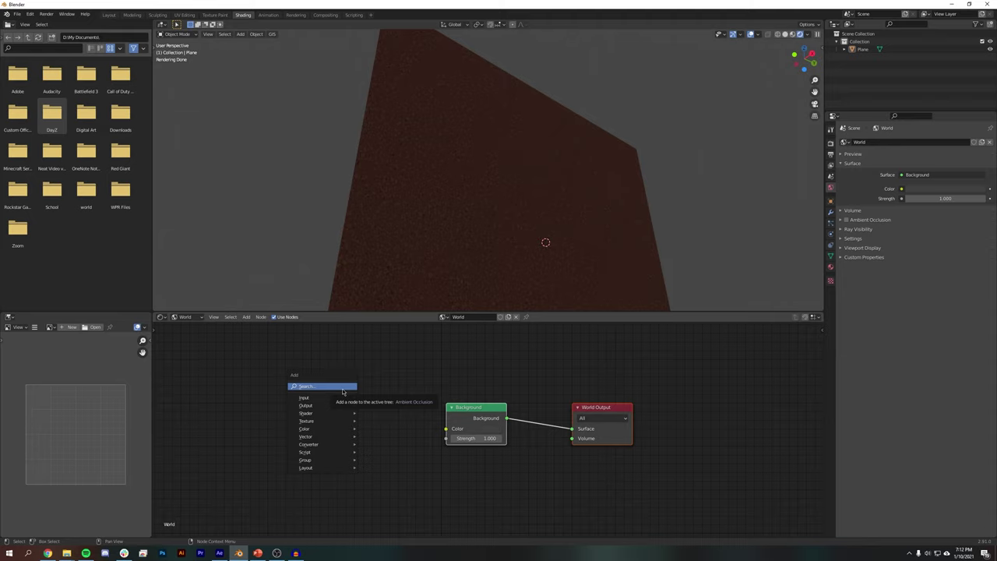
{"action": "key", "text": "Escape"}
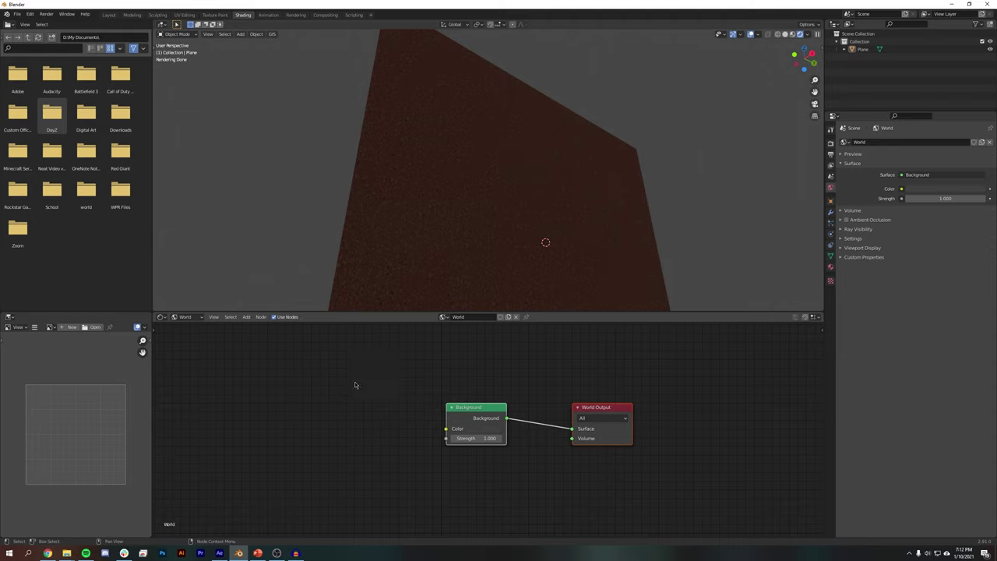
{"action": "key", "text": "shift+a"}
{"action": "left_click", "coordinate": [352, 390]}
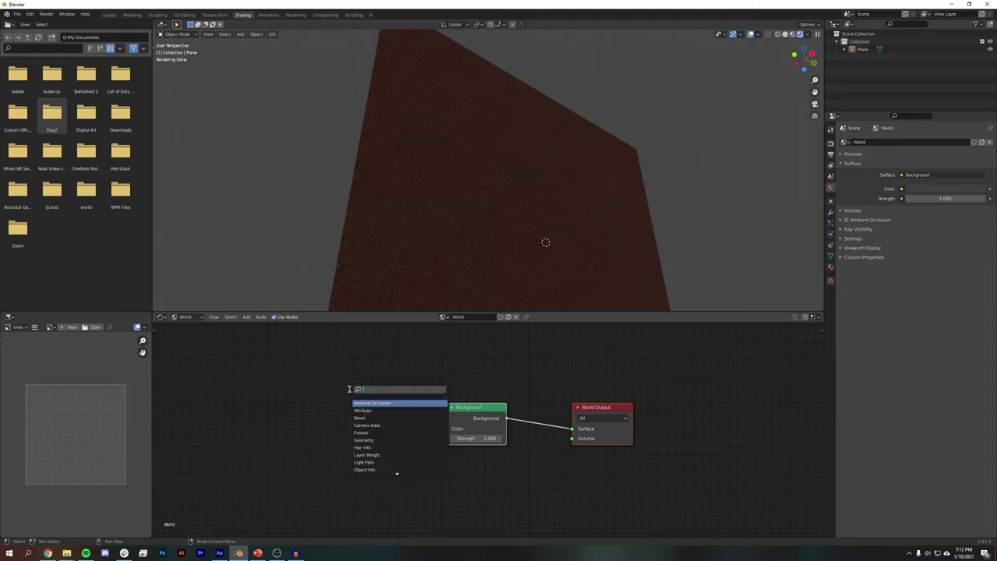
{"action": "type", "text": "env"}
{"action": "key", "text": "Return"}
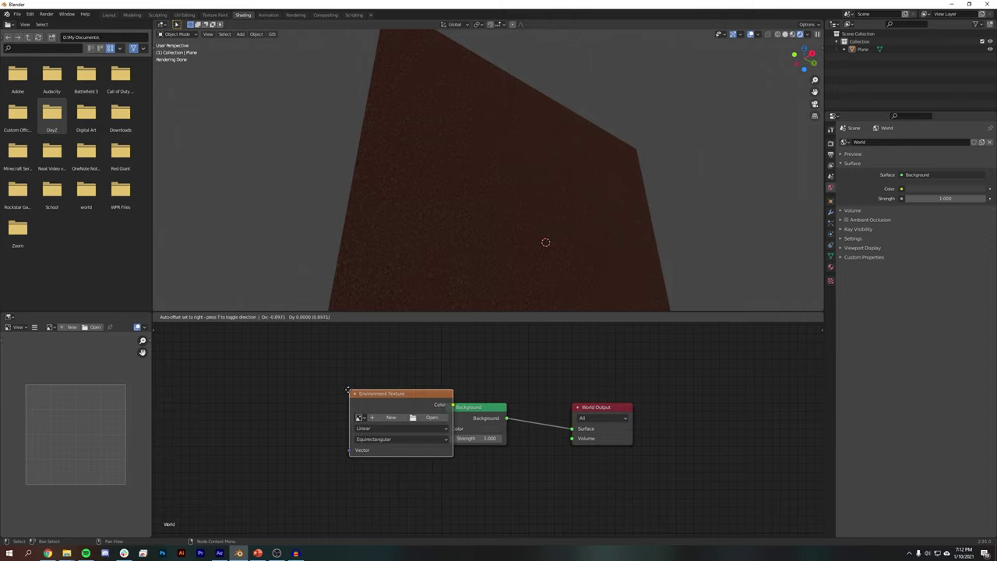
{"action": "left_click", "coordinate": [302, 404]}
{"action": "left_click_drag", "start_coordinate": [406, 419], "coordinate": [446, 429]}
Load peppermint_powerplant_2k.hdr from the _hdri folder into the Environment Texture and view the lit cork plane
{"action": "left_click", "coordinate": [384, 431]}
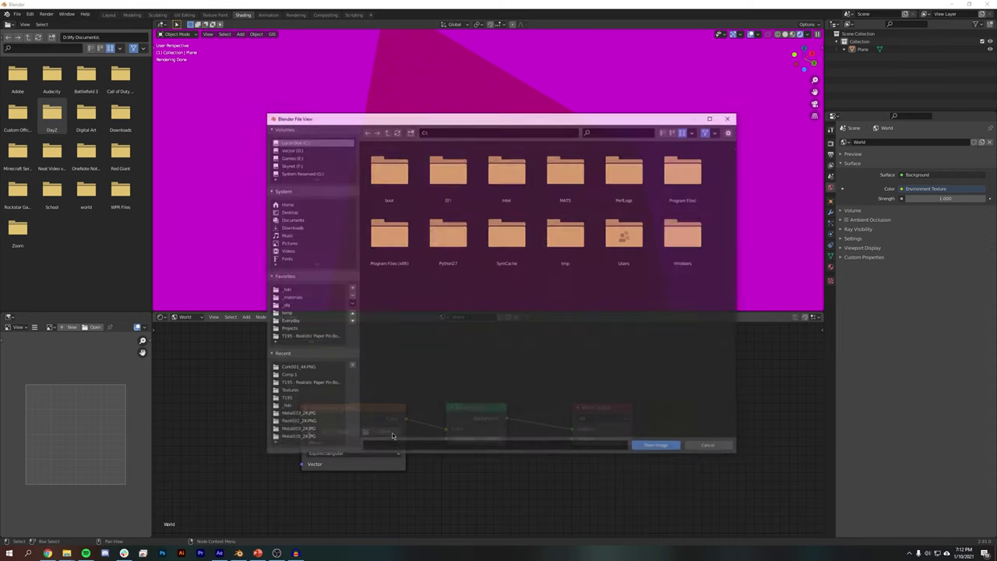
{"action": "left_click", "coordinate": [294, 290]}
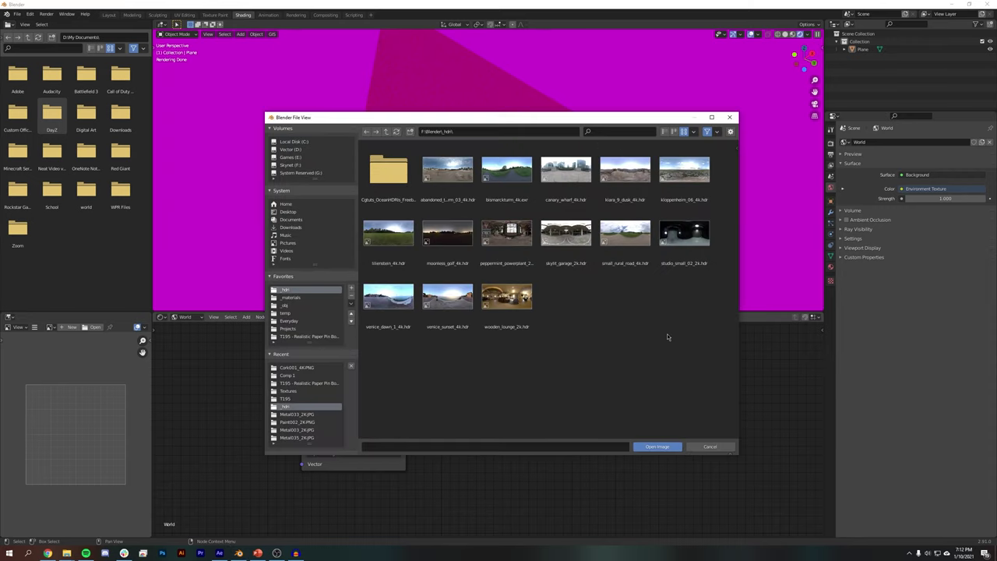
{"action": "double_click", "coordinate": [503, 242]}
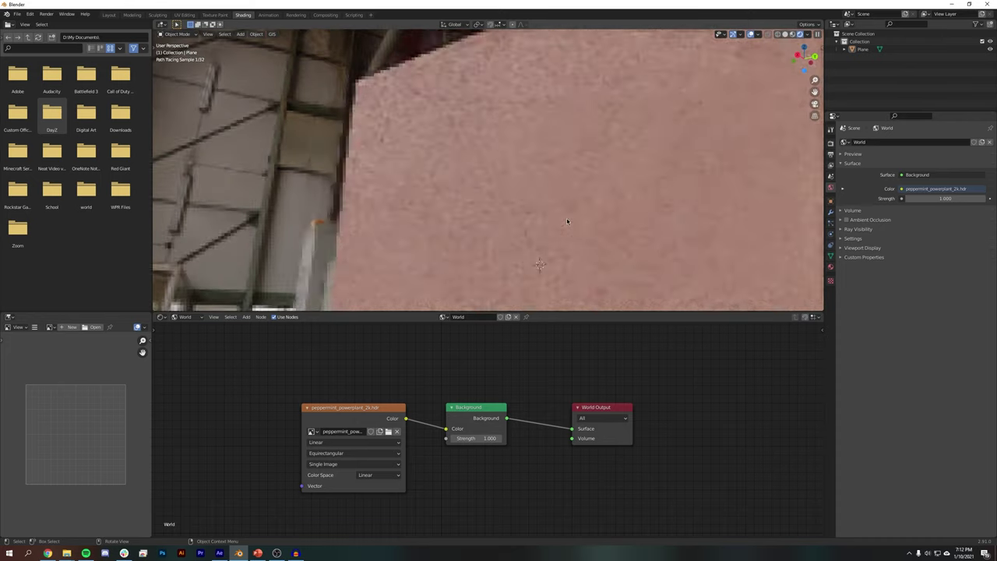
{"action": "middle_click_drag", "start_coordinate": [567, 221], "coordinate": [611, 222]}
Return to the cork's object material and insert an RGB Curves node between the Base Color texture and the Principled BSDF
{"action": "left_click", "coordinate": [185, 317]}
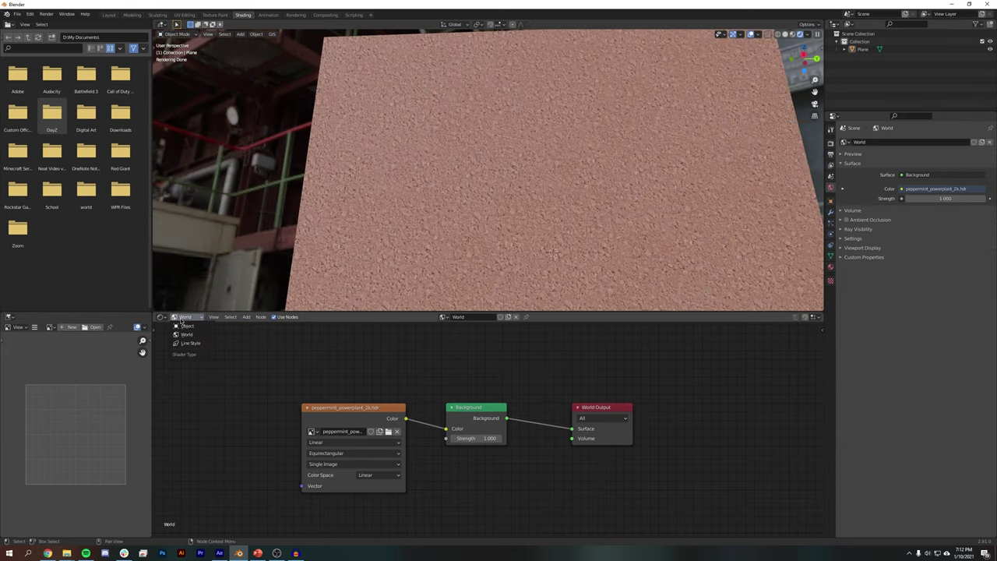
{"action": "left_click", "coordinate": [187, 326]}
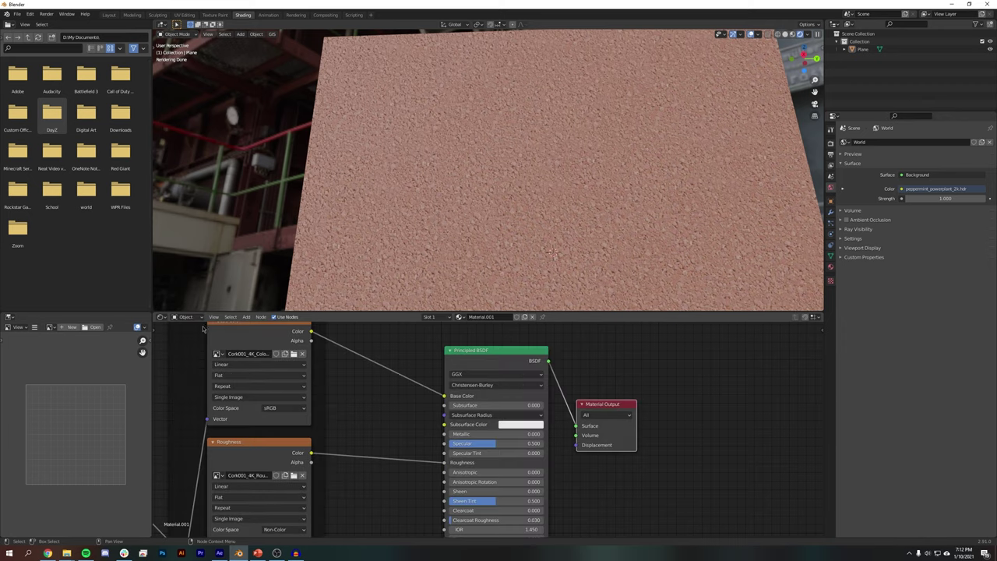
{"action": "middle_click_drag", "start_coordinate": [391, 329], "coordinate": [438, 383]}
{"action": "key", "text": "shift+a"}
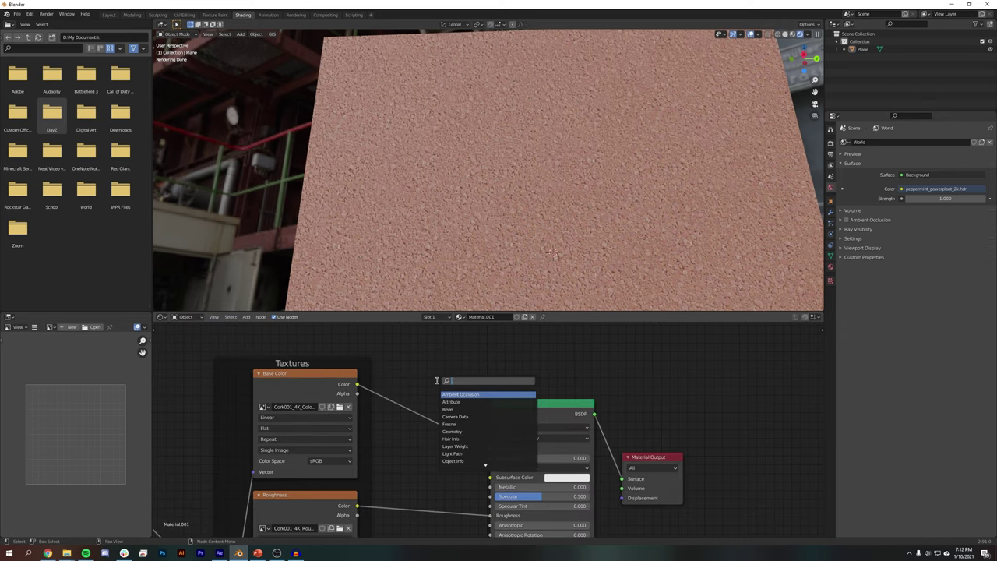
{"action": "type", "text": "curv"}
{"action": "left_click", "coordinate": [453, 395]}
{"action": "left_click", "coordinate": [561, 389]}
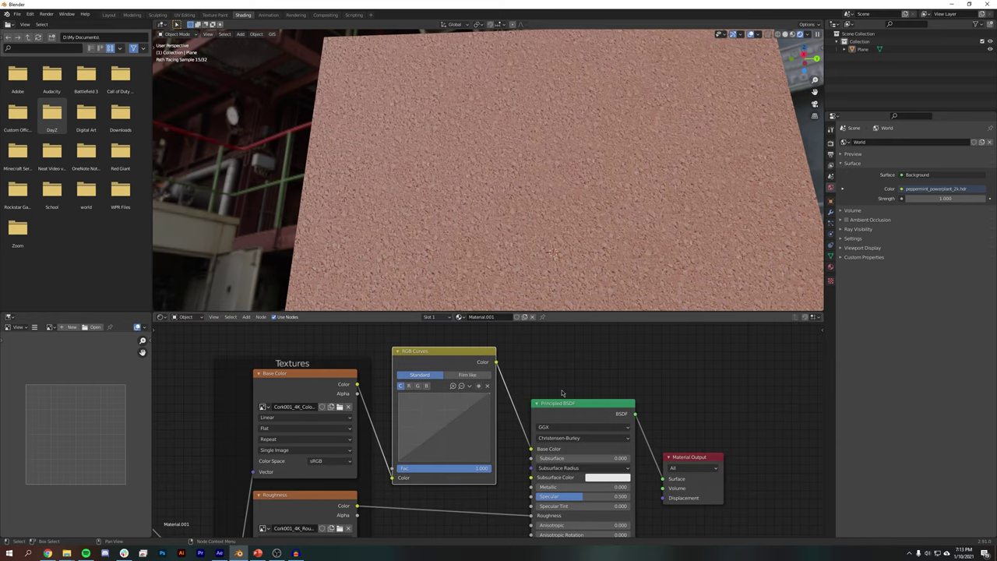
Shape the RGB Curves into an S-curve with a shadow point near X 0.32, Y 0.16 and a highlight point near X 0.74, Y 0.75
{"action": "left_click_drag", "start_coordinate": [425, 439], "coordinate": [425, 449]}
{"action": "left_click_drag", "start_coordinate": [470, 421], "coordinate": [466, 410]}
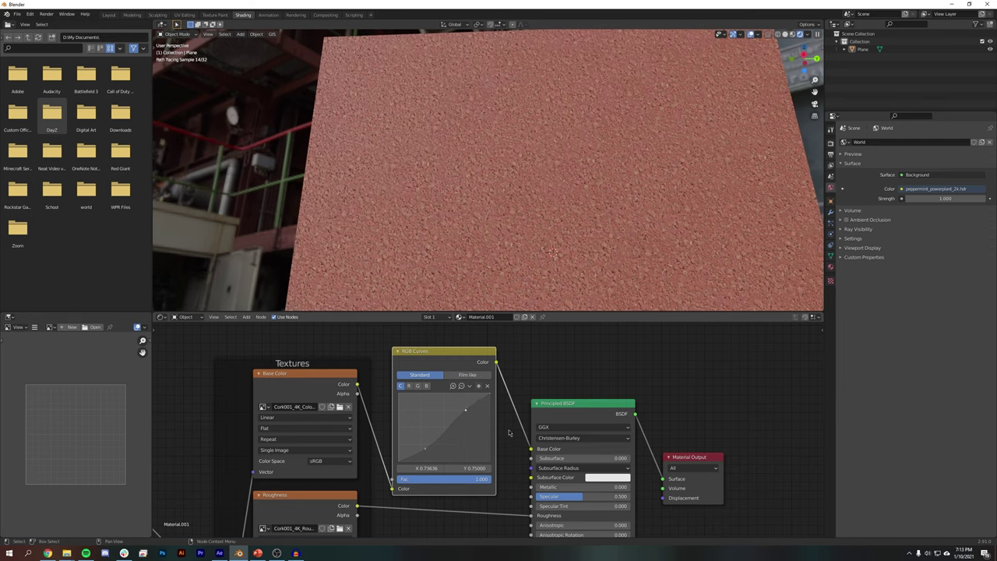
{"action": "left_click_drag", "start_coordinate": [426, 449], "coordinate": [427, 451]}
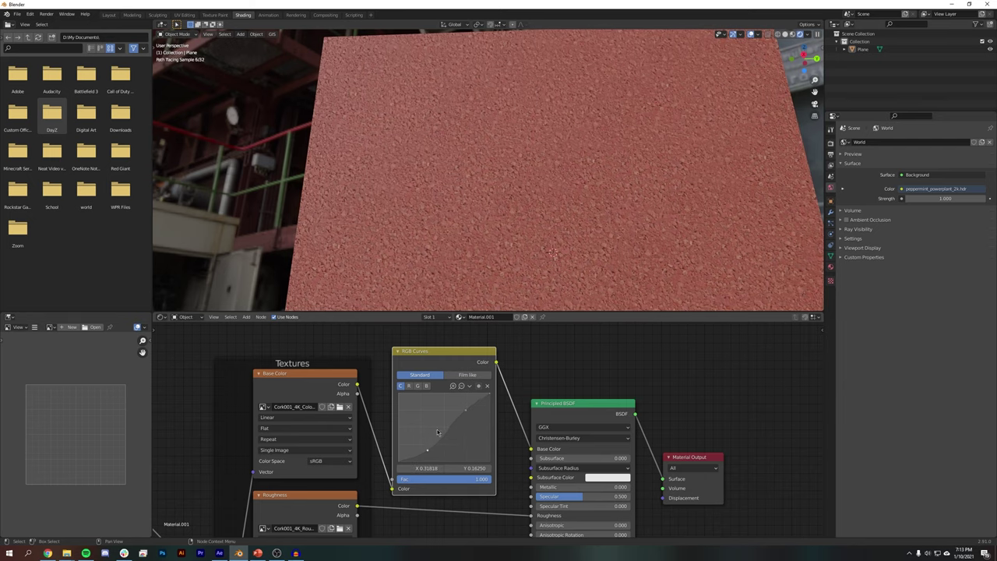
{"action": "scroll", "coordinate": [629, 227], "scroll_direction": "up", "scroll_amount": 4}
{"action": "scroll", "coordinate": [628, 227], "scroll_direction": "down", "scroll_amount": 6}
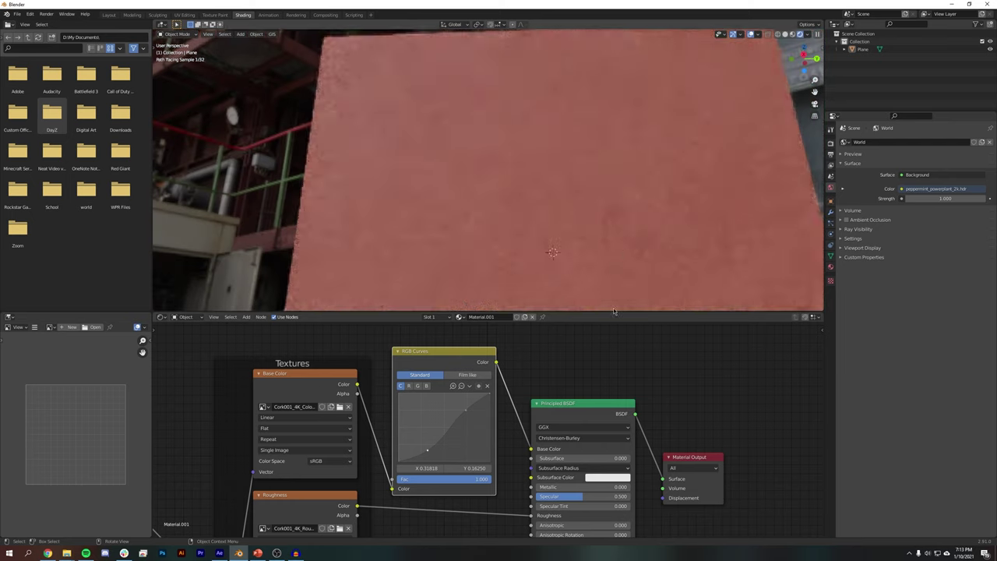
Move the Principled BSDF and Material Output nodes aside and insert a Hue/Saturation node after the RGB Curves
{"action": "scroll", "coordinate": [604, 391], "scroll_direction": "down", "scroll_amount": 5}
{"action": "left_click_drag", "start_coordinate": [689, 385], "coordinate": [530, 491]}
{"action": "key", "text": "g"}
{"action": "left_click", "coordinate": [625, 486]}
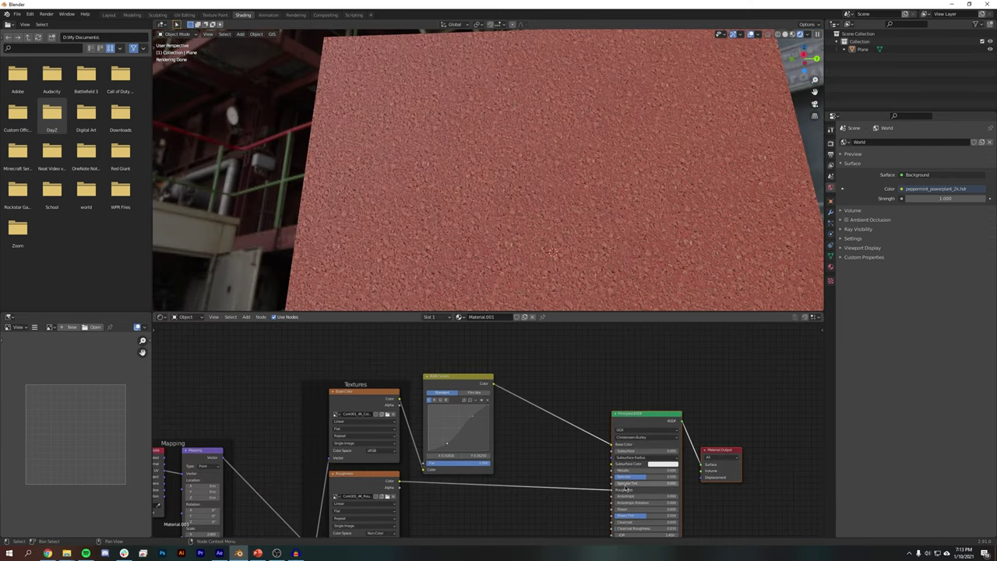
{"action": "left_click", "coordinate": [557, 389]}
{"action": "key", "text": "shift+a"}
{"action": "left_click", "coordinate": [556, 389]}
{"action": "type", "text": "hue"}
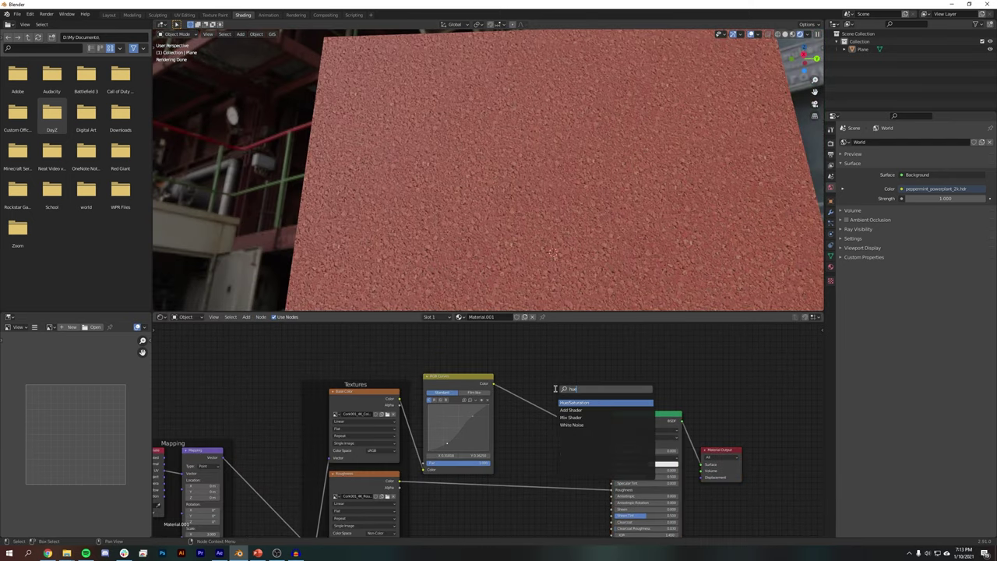
{"action": "key", "text": "Return"}
{"action": "left_click", "coordinate": [531, 405]}
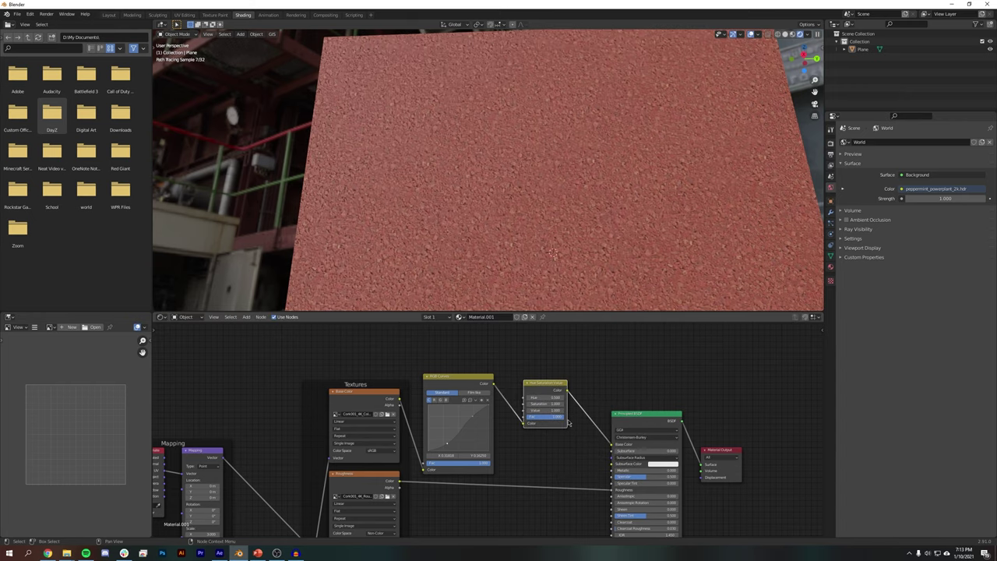
Set the cork's hue to 0.510 and saturation to 0.900, with the curve's shadow point at X 0.35, Y 0.125
{"action": "left_click", "coordinate": [530, 405]}
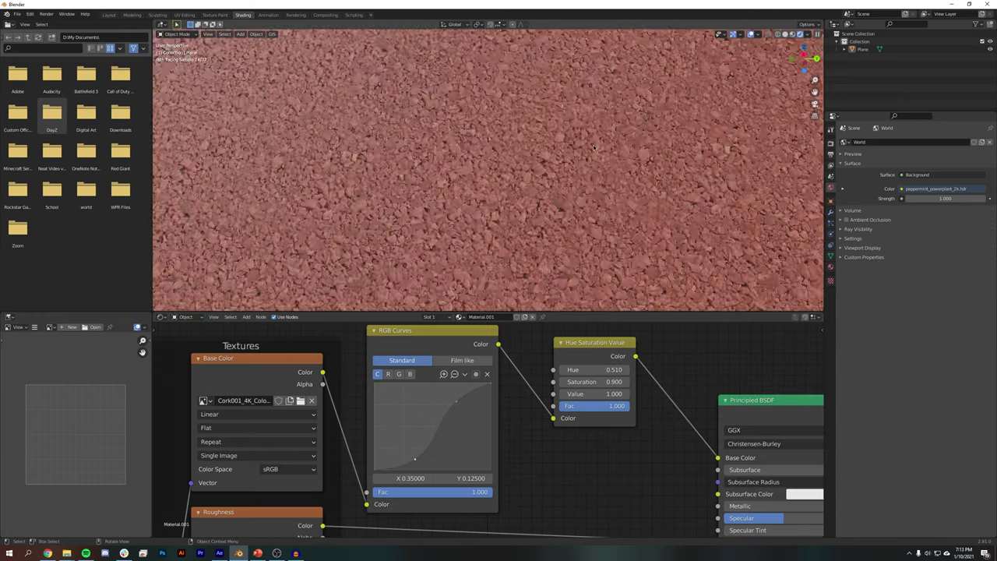
{"action": "scroll", "coordinate": [674, 147], "scroll_direction": "down", "scroll_amount": 5}
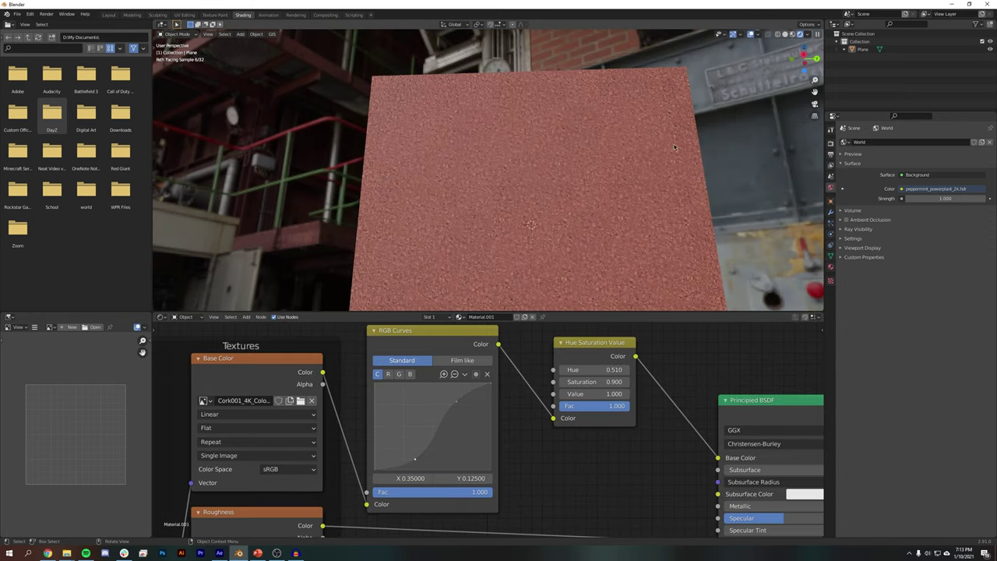
{"action": "scroll", "coordinate": [678, 182], "scroll_direction": "up", "scroll_amount": 3}
{"action": "scroll", "coordinate": [677, 182], "scroll_direction": "down", "scroll_amount": 3}
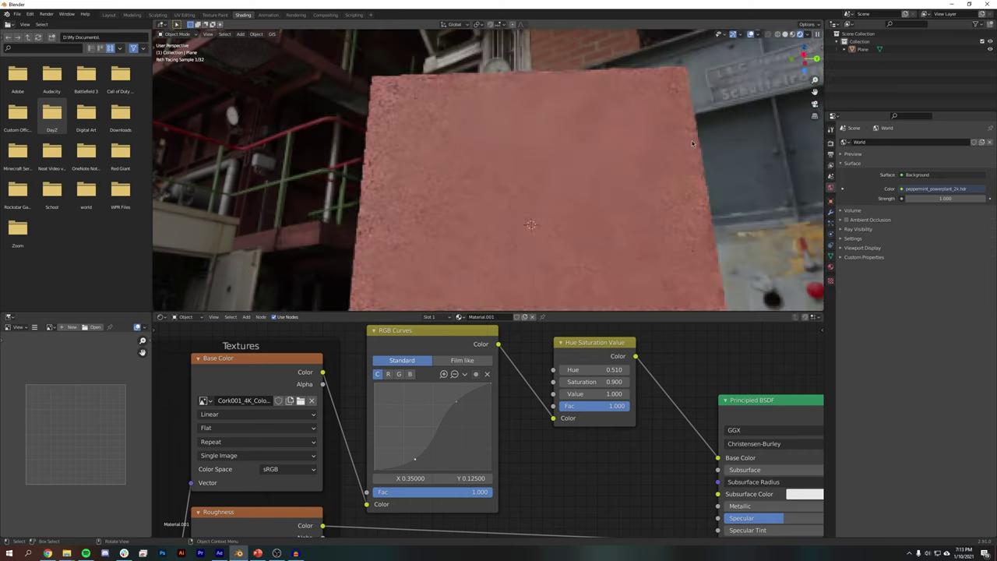
View the board straight on in the Layout workspace and open PaperExport's Paper 2 folder for an Images as Planes import
{"action": "left_click", "coordinate": [804, 53]}
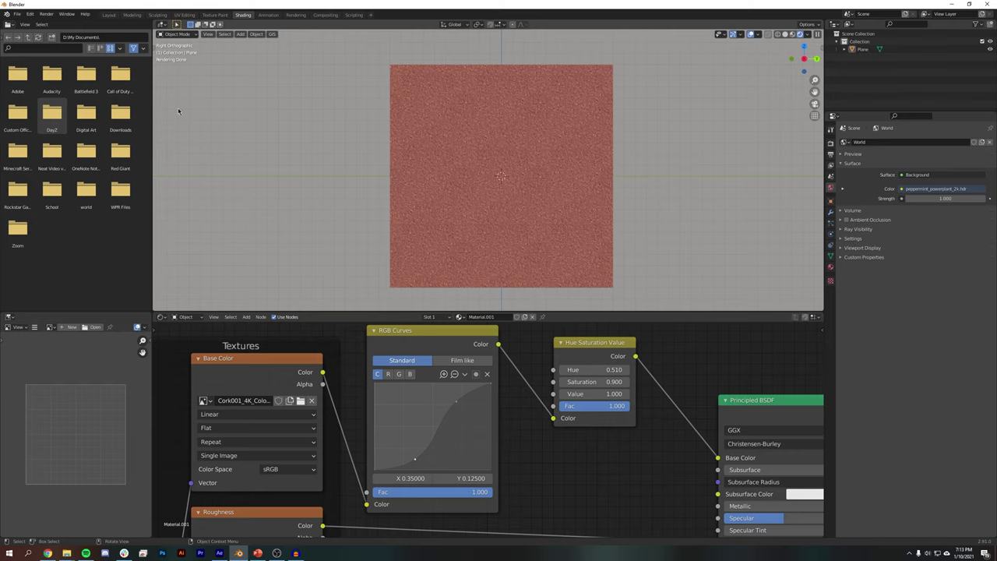
{"action": "left_click", "coordinate": [108, 14]}
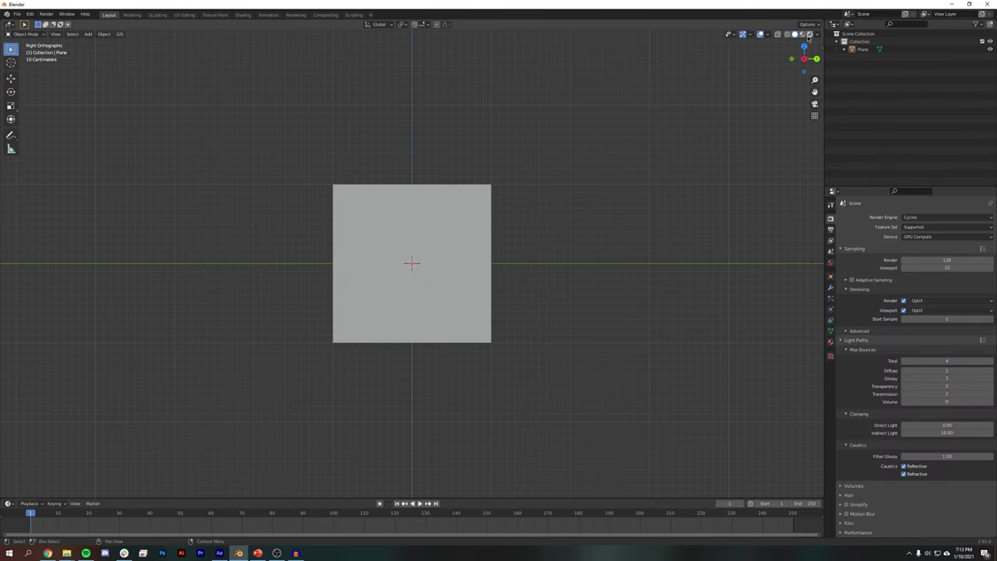
{"action": "key", "text": "shift+a"}
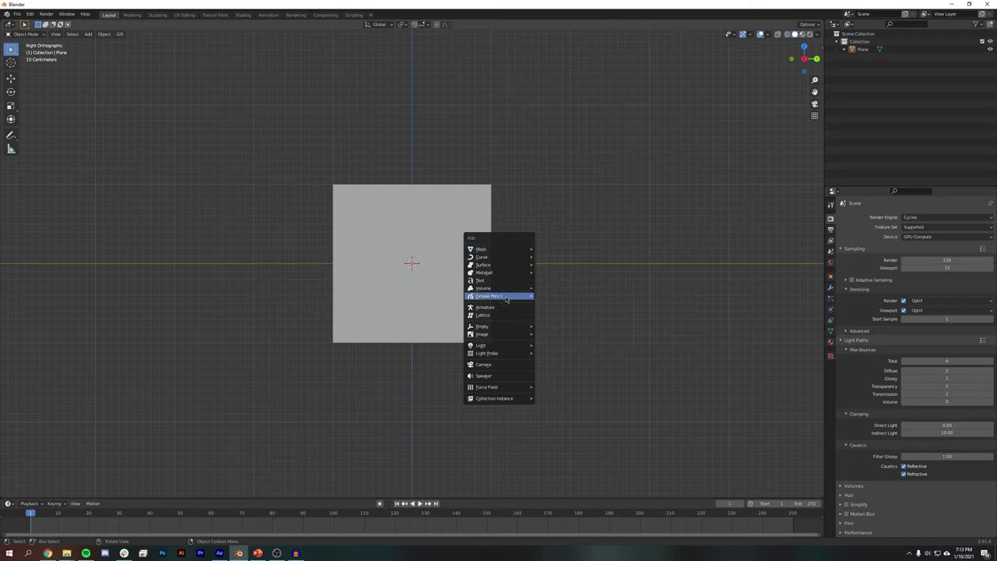
{"action": "mouse_move", "coordinate": [504, 335]}
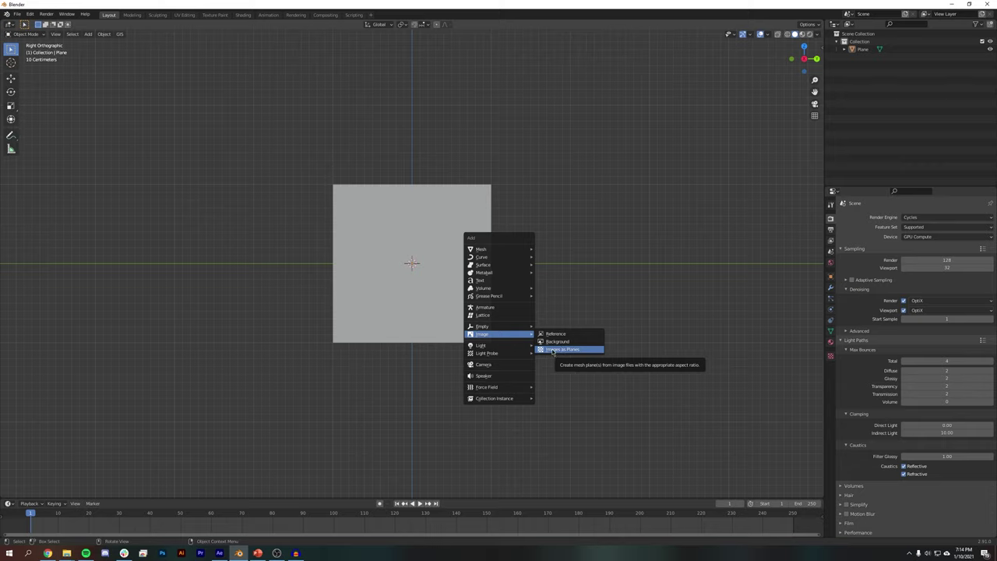
{"action": "left_click", "coordinate": [554, 352]}
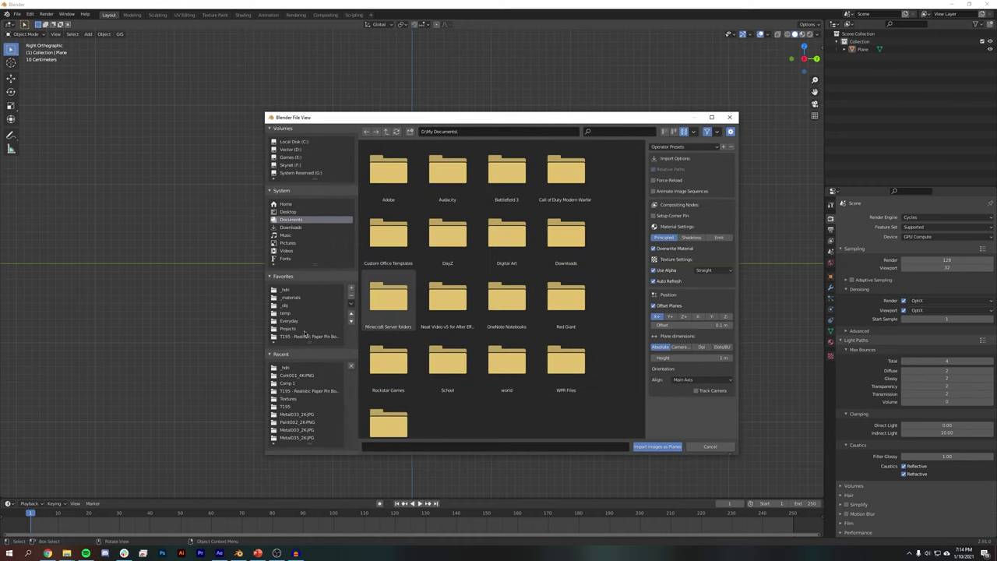
{"action": "left_click", "coordinate": [305, 336]}
{"action": "double_click", "coordinate": [385, 177]}
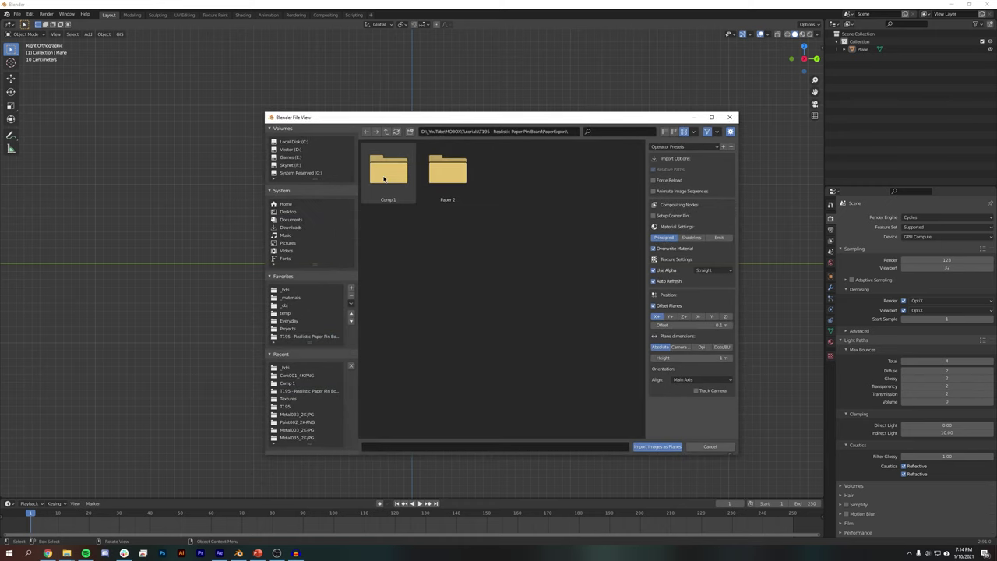
{"action": "double_click", "coordinate": [447, 170]}
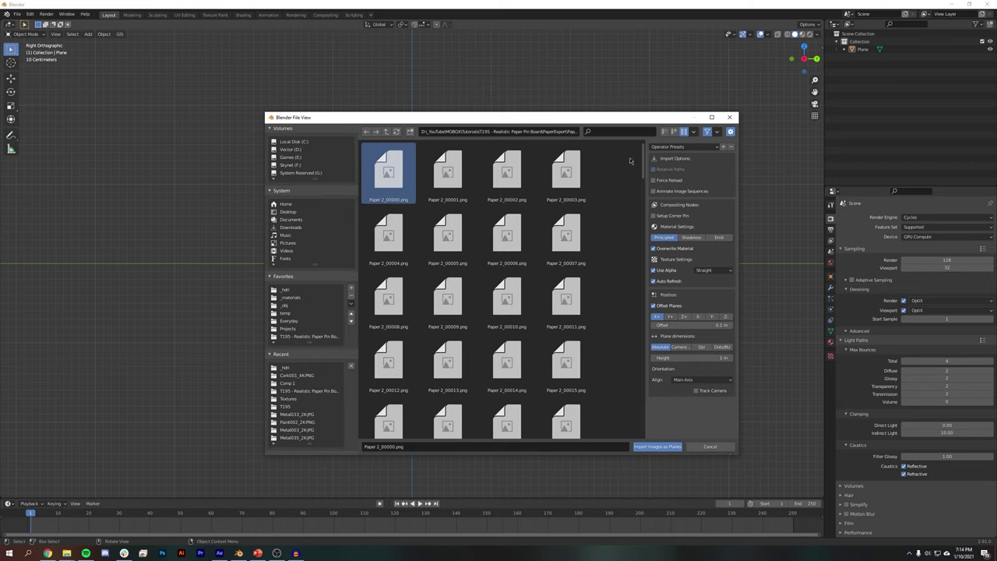
Select all PNG frames in the Paper 2 folder and enable Animate Image Sequences
{"action": "left_click_drag", "start_coordinate": [643, 161], "coordinate": [646, 438]}
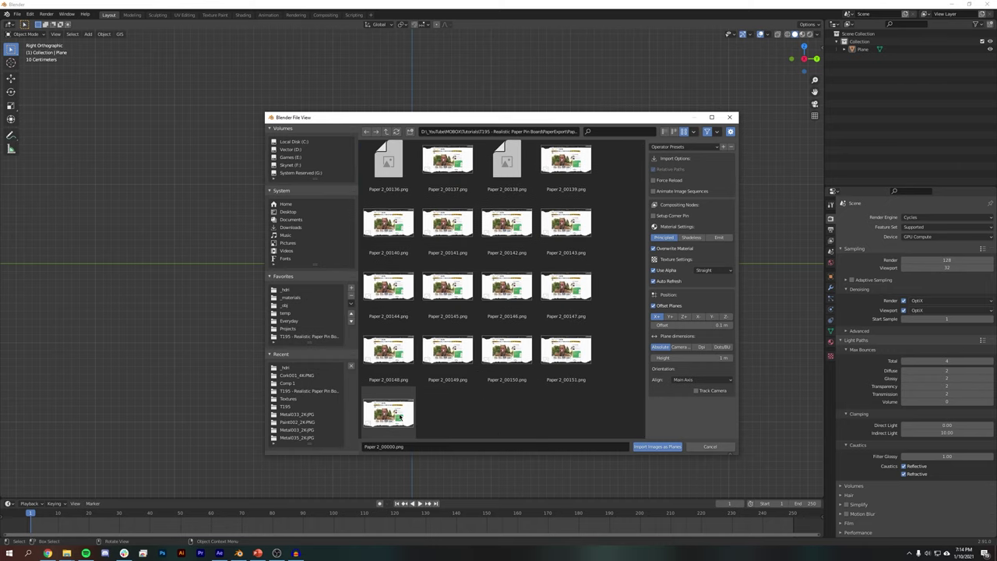
{"action": "key", "text": "a"}
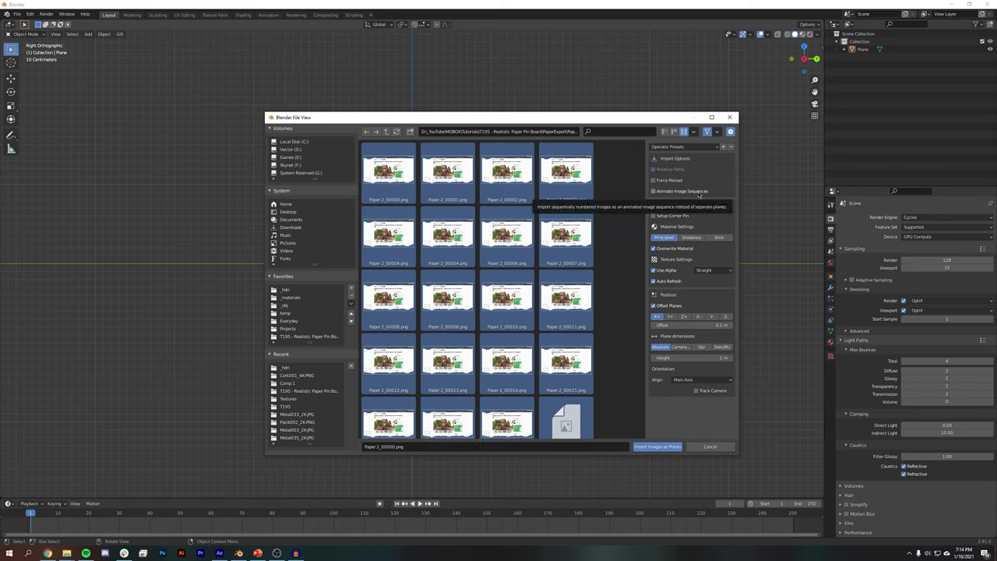
{"action": "left_click", "coordinate": [660, 193]}
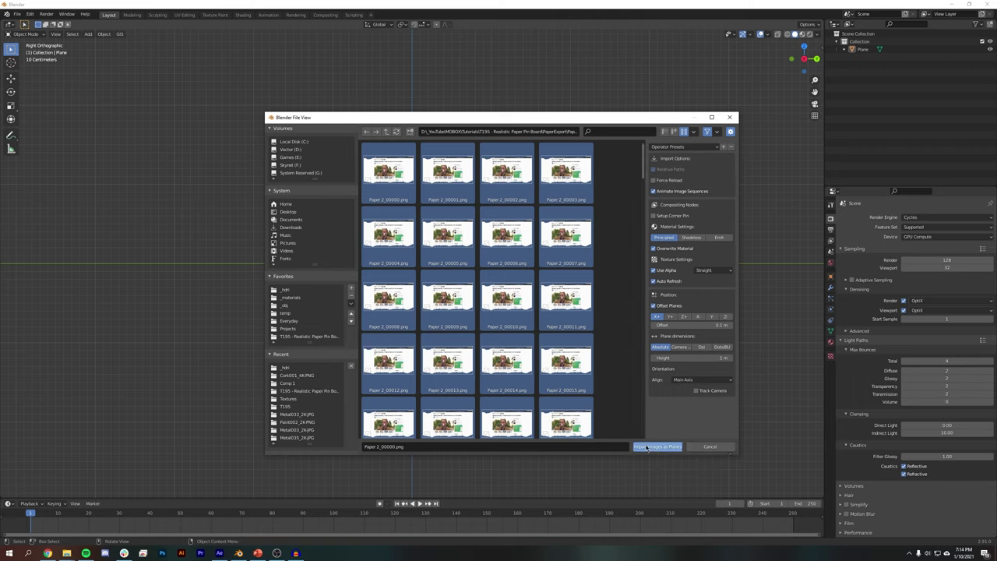
Reselect the frames from Paper 2_00000.png through Paper 2_00152.png and import them as an animated image plane
{"action": "left_click", "coordinate": [635, 223]}
{"action": "left_click_drag", "start_coordinate": [645, 159], "coordinate": [661, 426]}
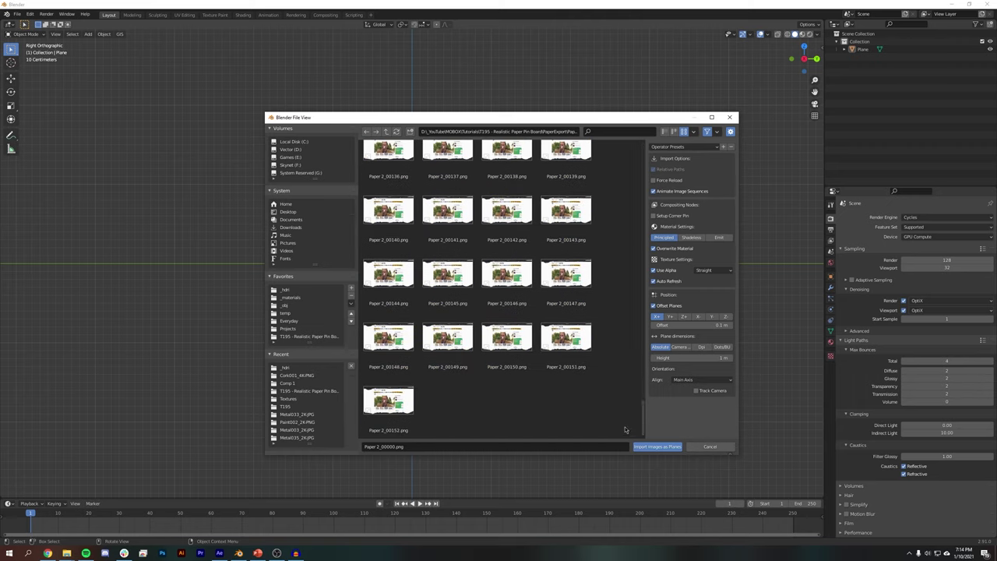
{"action": "left_click", "coordinate": [389, 405]}
{"action": "left_click_drag", "start_coordinate": [643, 413], "coordinate": [655, 431]}
{"action": "left_click", "coordinate": [413, 181]}
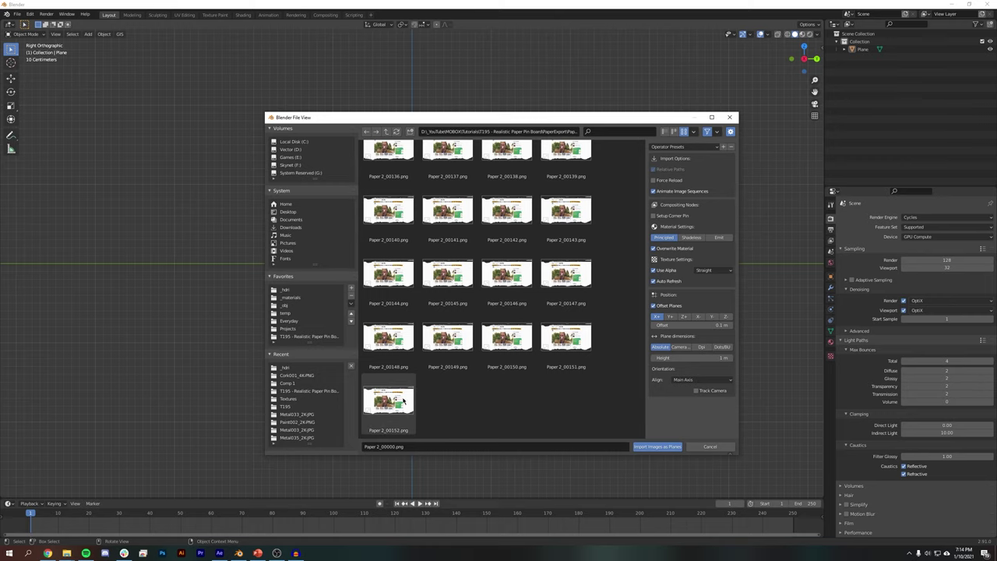
{"action": "left_click", "coordinate": [389, 401], "text": "shift"}
{"action": "left_click", "coordinate": [658, 447]}
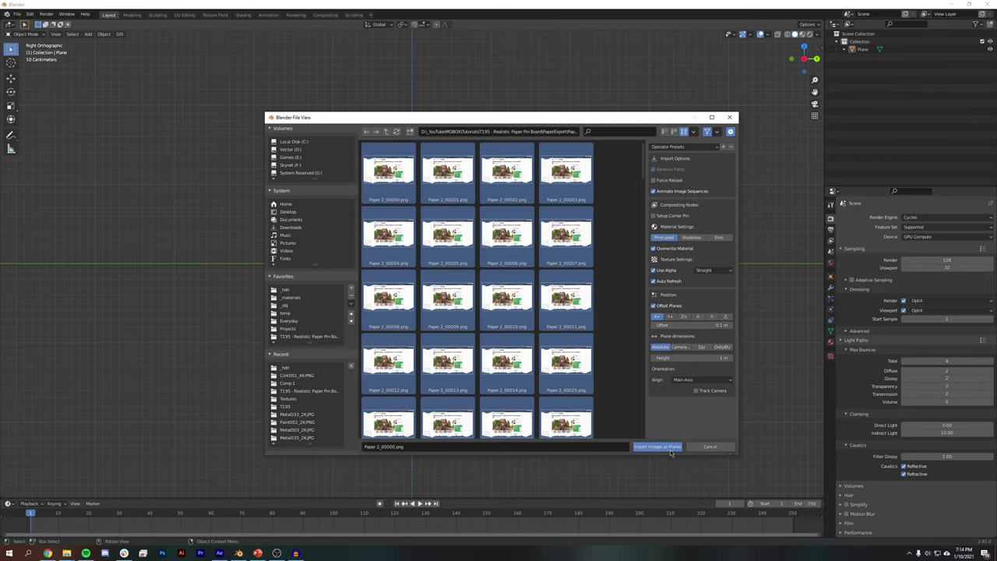
Preview the scene in rendered shading and rotate the imported paper plane 90° so it stands upright
{"action": "mouse_move", "coordinate": [530, 326]}
{"action": "middle_mouse_down"}
{"action": "mouse_move", "coordinate": [614, 341]}
{"action": "mouse_move", "coordinate": [621, 333]}
{"action": "middle_mouse_up"}
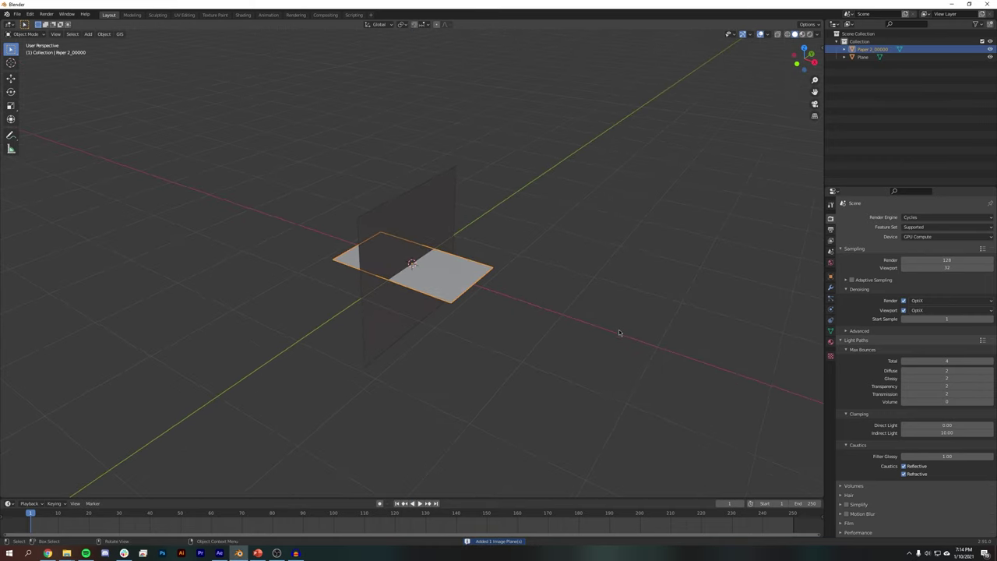
{"action": "left_click", "coordinate": [810, 34]}
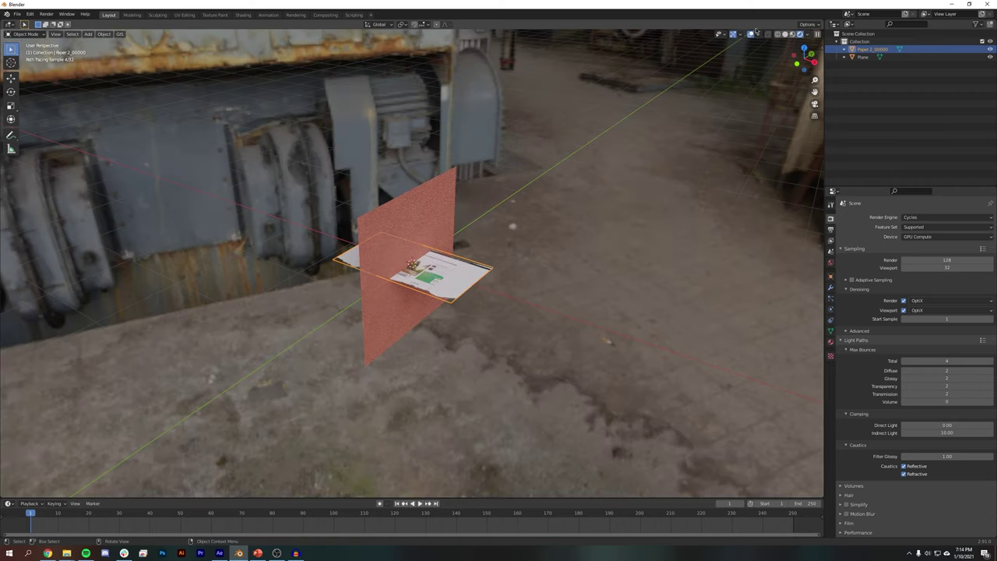
{"action": "left_click", "coordinate": [794, 59]}
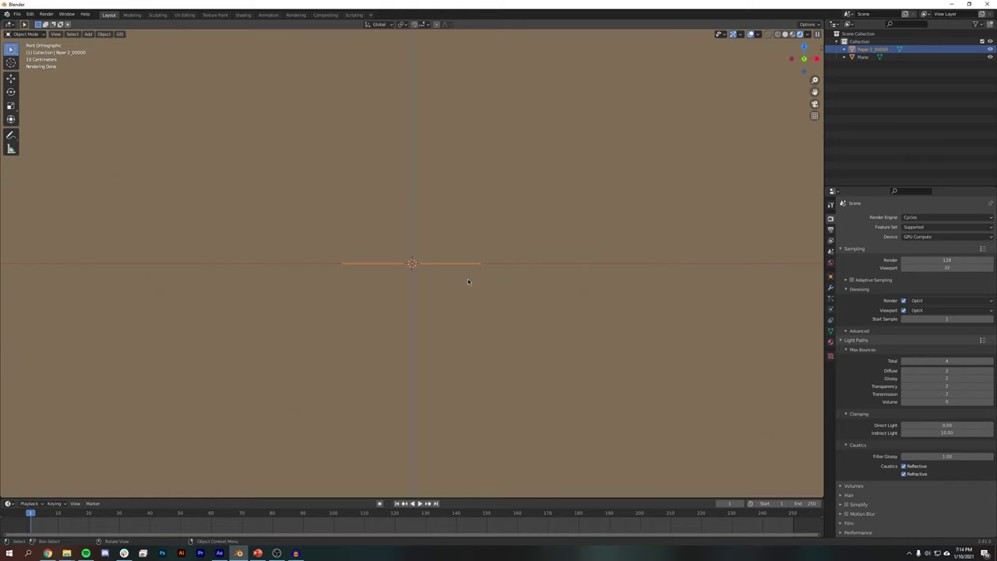
{"action": "key", "text": "r"}
{"action": "type", "text": "90"}
{"action": "key", "text": "Return"}
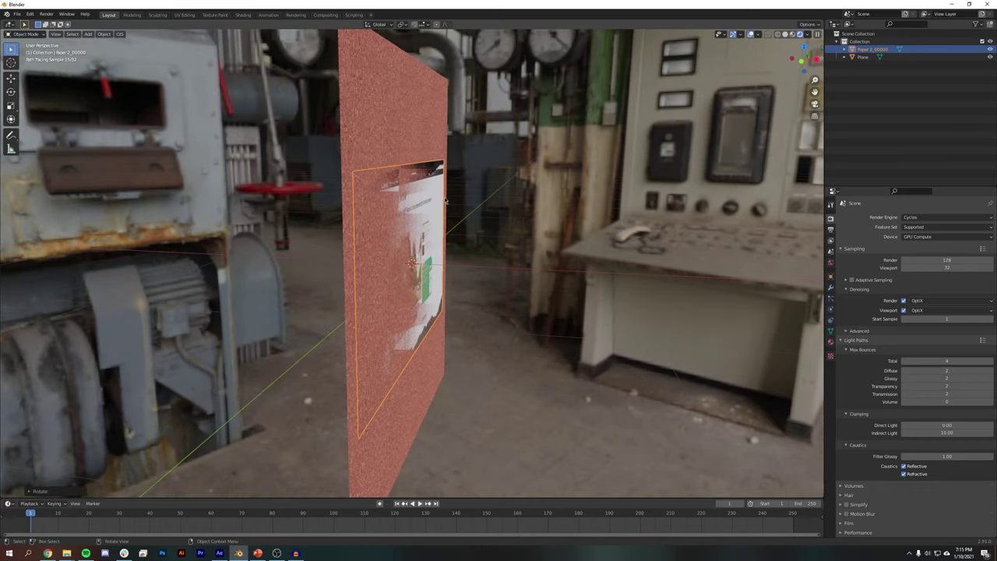
Move the paper plane slightly along X so it sits just in front of the cork board
{"action": "key", "text": "KP_1"}
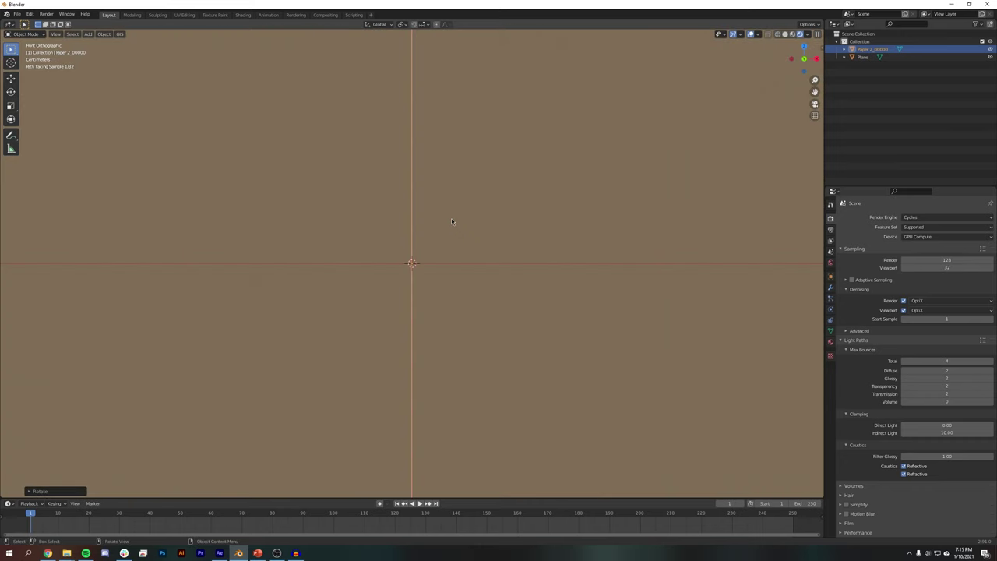
{"action": "key", "text": "g"}
{"action": "key", "text": "x"}
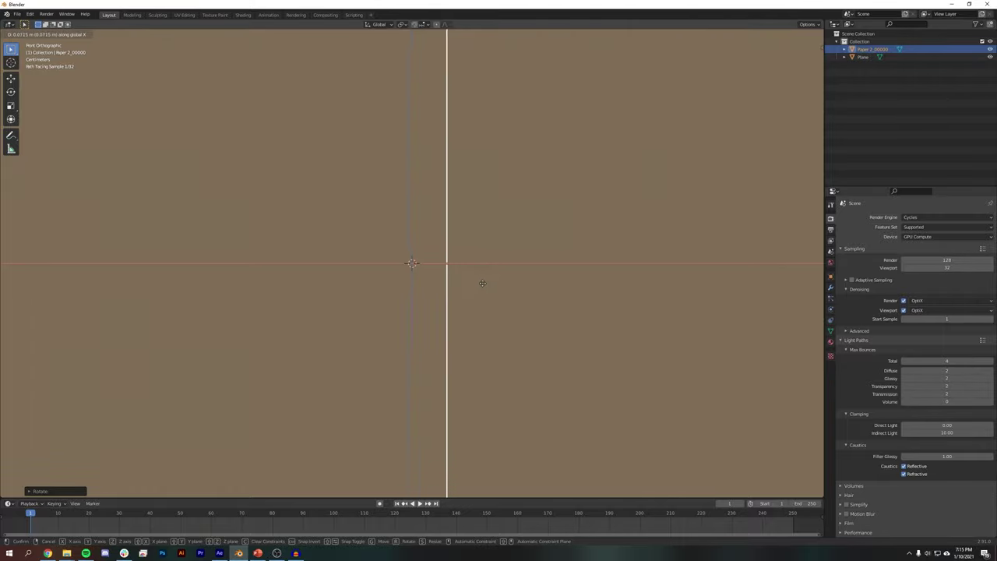
{"action": "left_click", "coordinate": [453, 311]}
{"action": "left_click", "coordinate": [607, 310]}
{"action": "middle_click_drag", "start_coordinate": [663, 312], "coordinate": [492, 236]}
{"action": "scroll", "coordinate": [491, 236], "scroll_direction": "down", "scroll_amount": 4}
{"action": "left_click", "coordinate": [491, 236]}
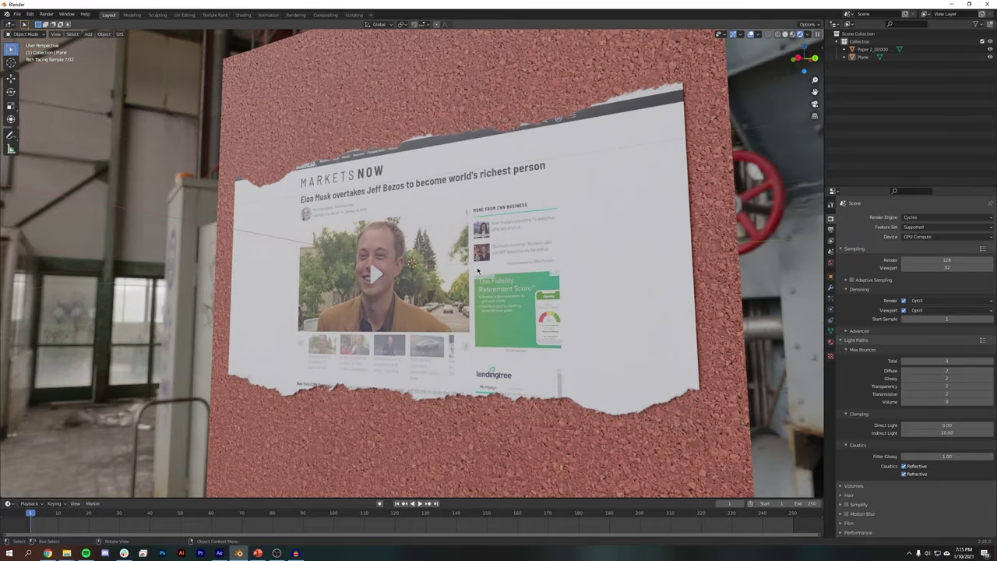
{"action": "left_click", "coordinate": [490, 235]}
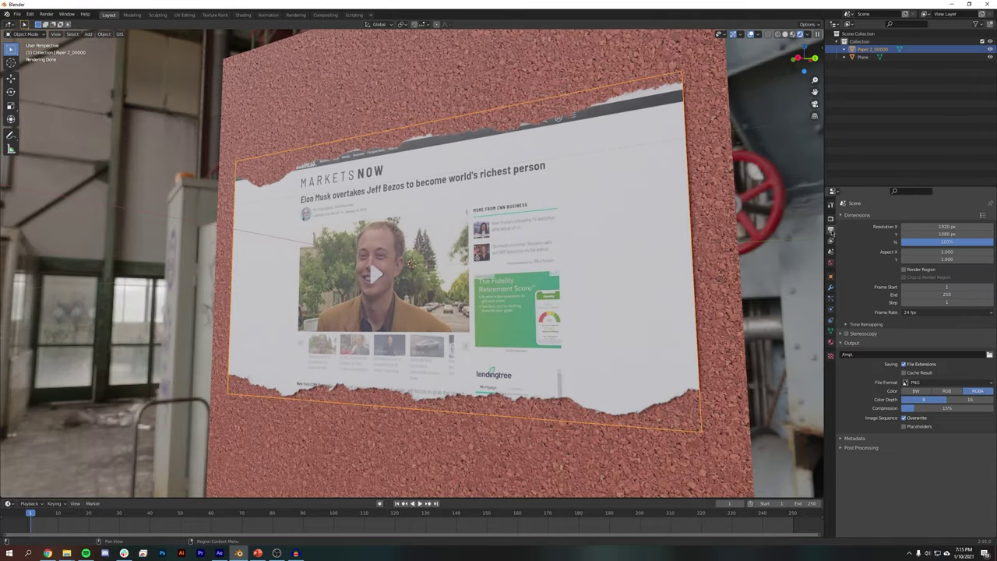
Try limiting the maximum transparency bounces to 1 in the Cycles light paths, and step the value back up
{"action": "left_click", "coordinate": [831, 240]}
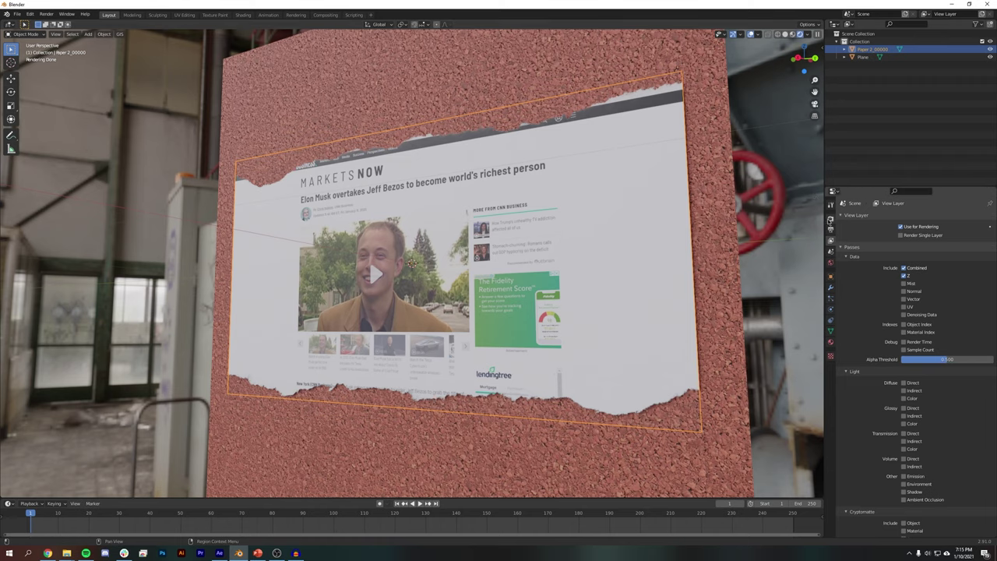
{"action": "left_click", "coordinate": [831, 218]}
{"action": "left_click", "coordinate": [947, 385]}
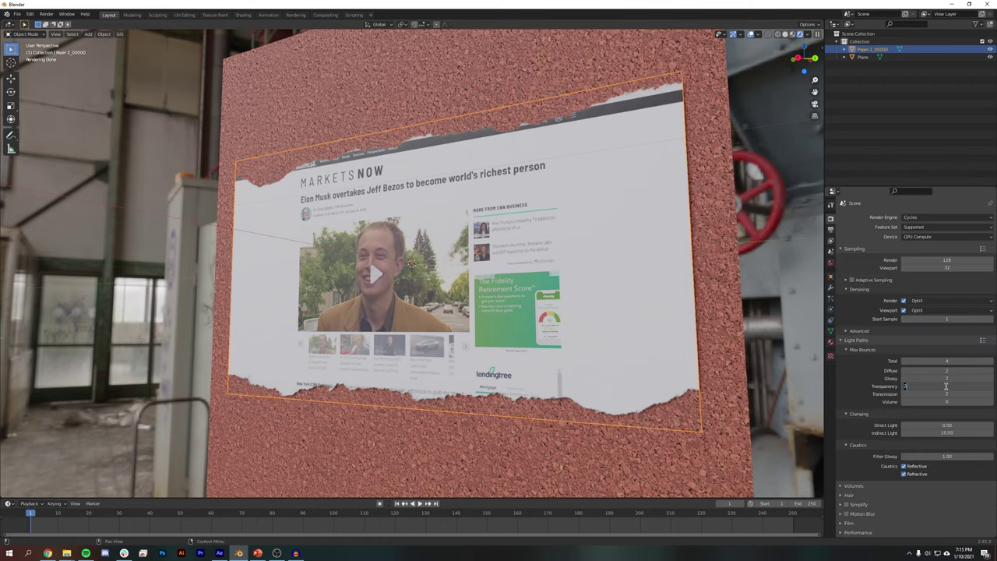
{"action": "type", "text": "1"}
{"action": "key", "text": "Return"}
{"action": "key", "text": "alt+a"}
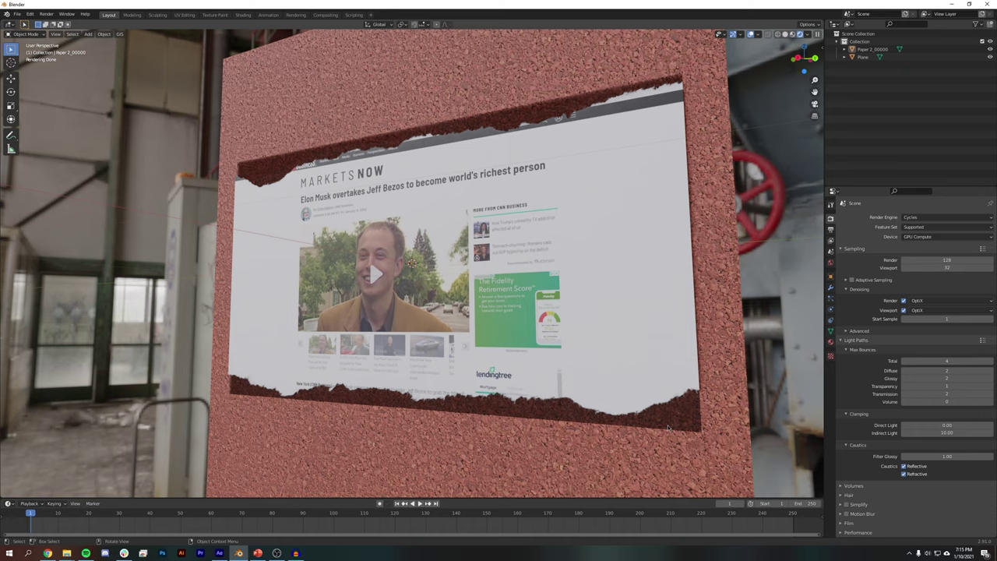
{"action": "left_click", "coordinate": [992, 387]}
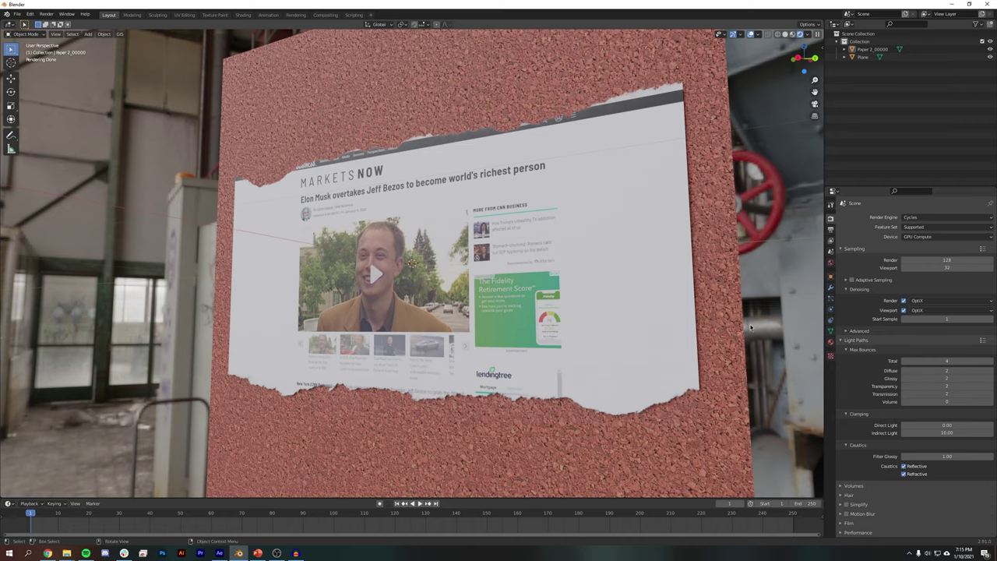
Open the paper's material in the Shading workspace, move its image texture node away from the Principled BSDF, and enlarge the node editor
{"action": "key", "text": "KP_3"}
{"action": "left_click", "coordinate": [243, 15]}
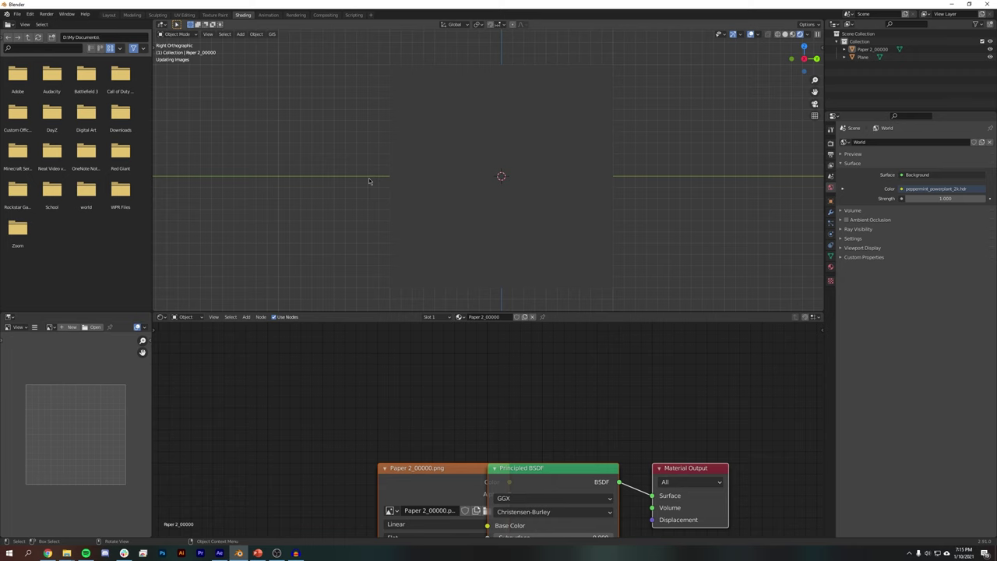
{"action": "scroll", "coordinate": [537, 342], "scroll_direction": "down", "scroll_amount": 3, "text": "shift"}
{"action": "scroll", "coordinate": [536, 342], "scroll_direction": "down", "scroll_amount": 6}
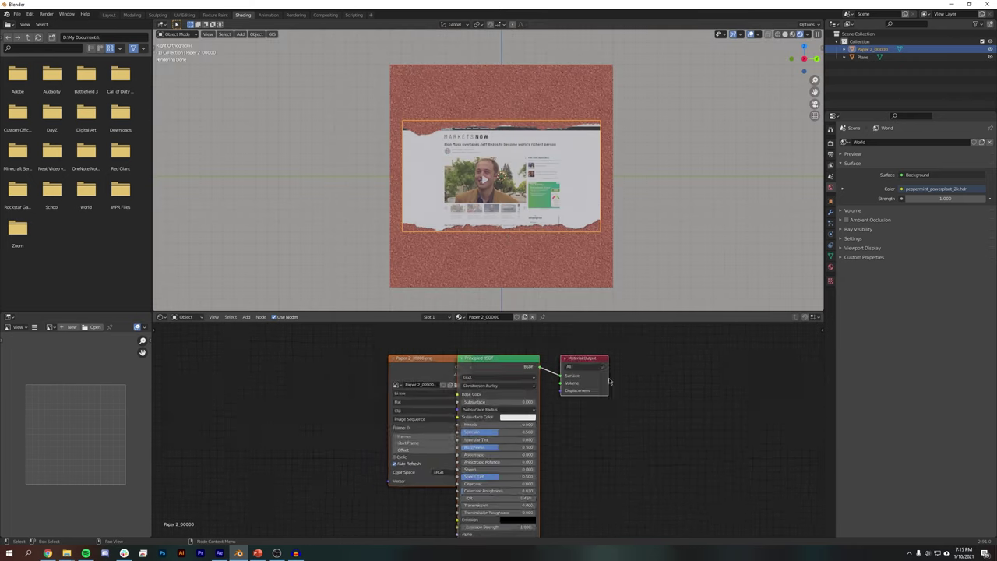
{"action": "middle_click_drag", "start_coordinate": [610, 378], "coordinate": [532, 363]}
{"action": "key", "text": "g"}
{"action": "left_click", "coordinate": [472, 413]}
{"action": "left_click", "coordinate": [685, 439]}
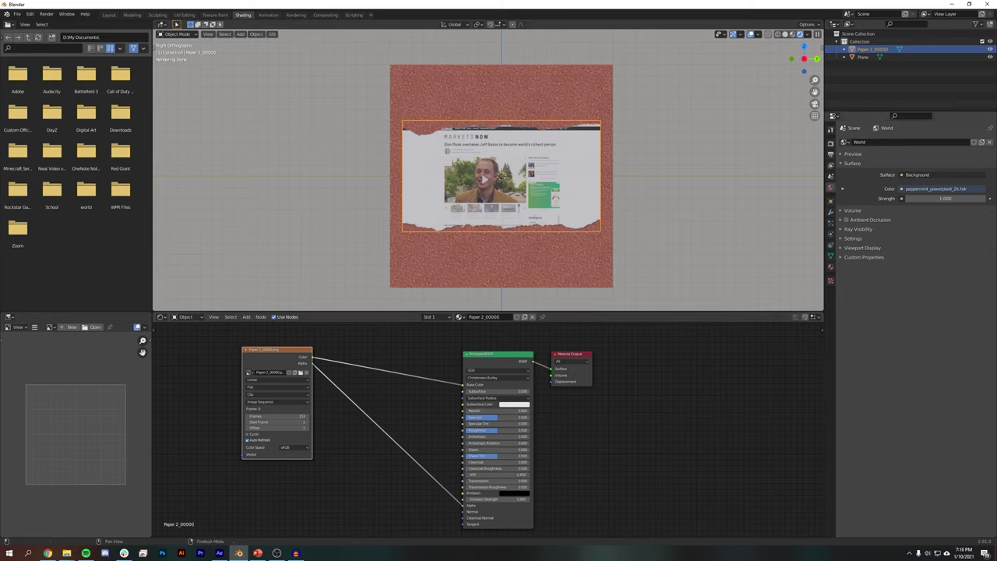
{"action": "left_click", "coordinate": [257, 553]}
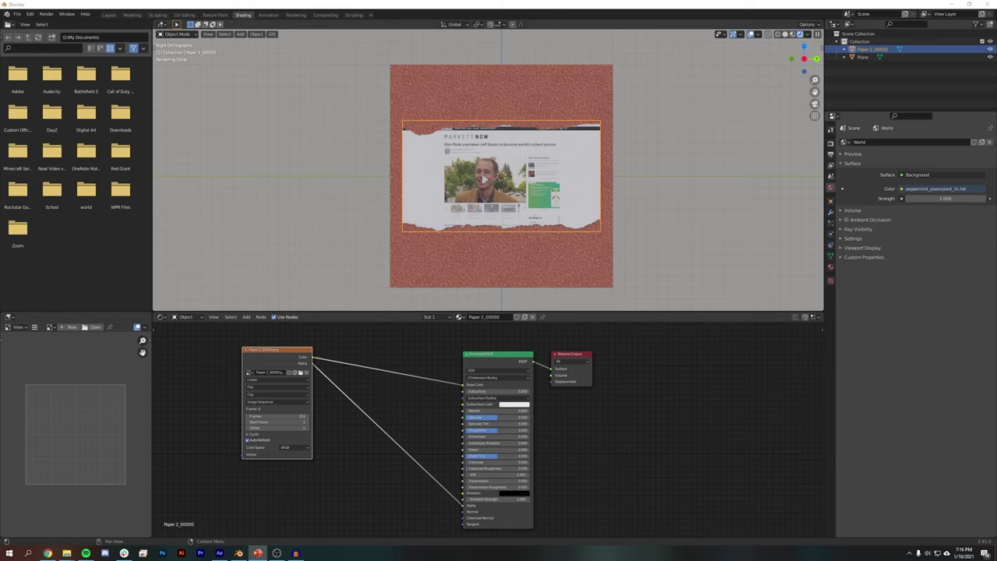
{"action": "left_click_drag", "start_coordinate": [759, 312], "coordinate": [775, 206]}
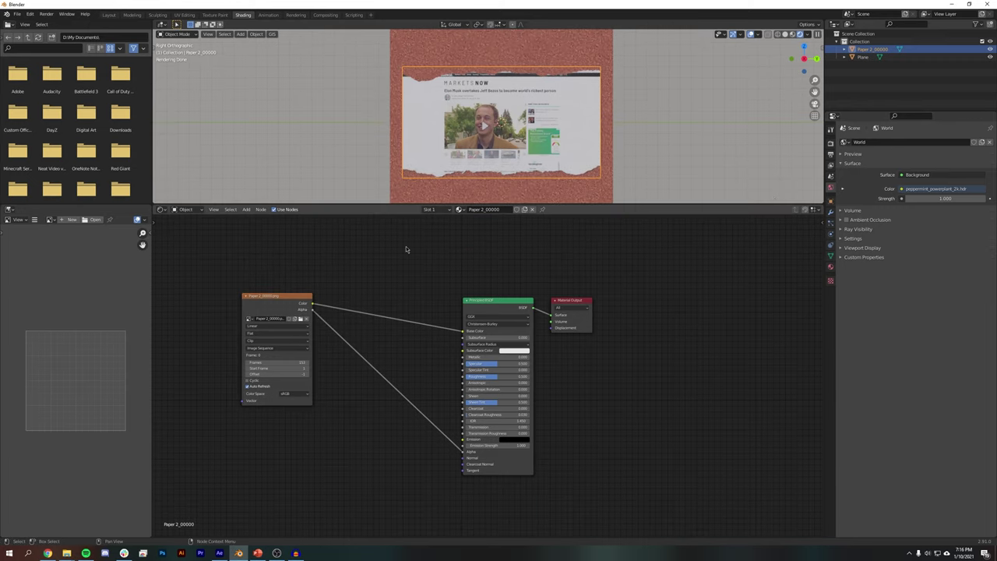
Insert an RGB Curves node between the paper image's color and the Principled BSDF base color
{"action": "key", "text": "shift+a"}
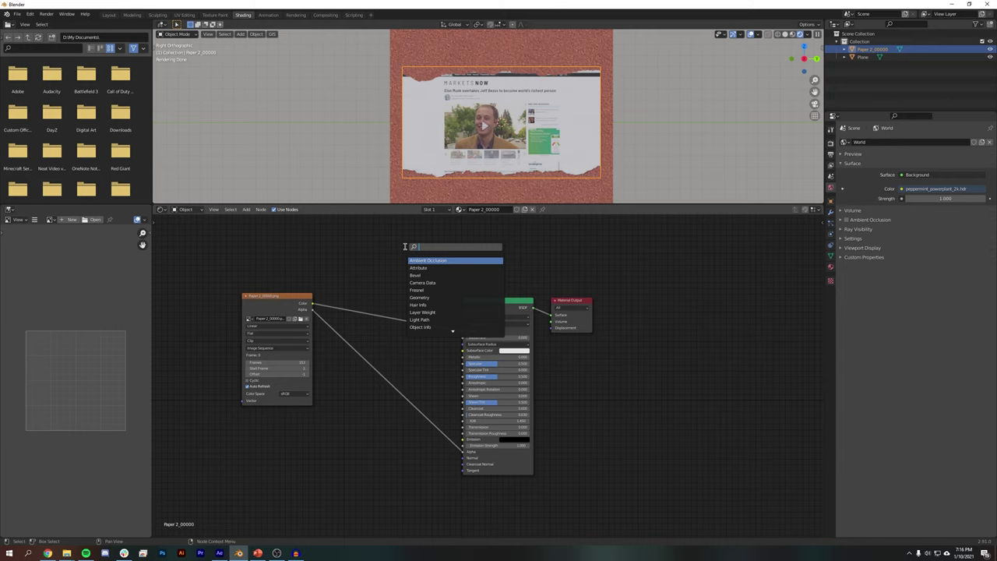
{"action": "type", "text": "curv"}
{"action": "left_click", "coordinate": [417, 259]}
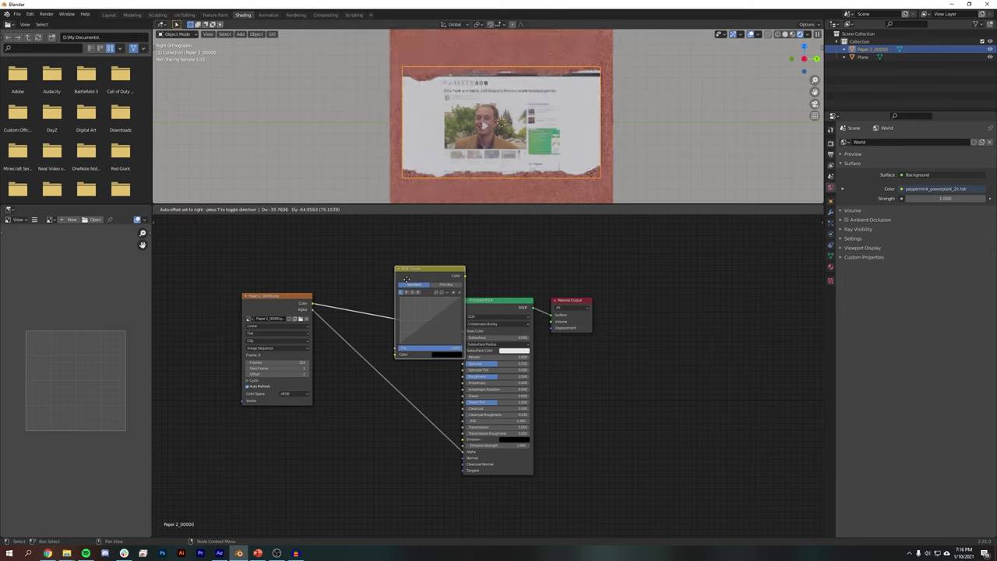
{"action": "left_click", "coordinate": [380, 277]}
Raise the paper's roughness to 0.882 and shape its RGB curve with a shadow point and a highlight point at X 0.76364, Y 0.71875
{"action": "scroll", "coordinate": [496, 98], "scroll_direction": "up", "scroll_amount": 6}
{"action": "middle_click_drag", "start_coordinate": [590, 153], "coordinate": [524, 153]}
{"action": "scroll", "coordinate": [500, 382], "scroll_direction": "up", "scroll_amount": 2}
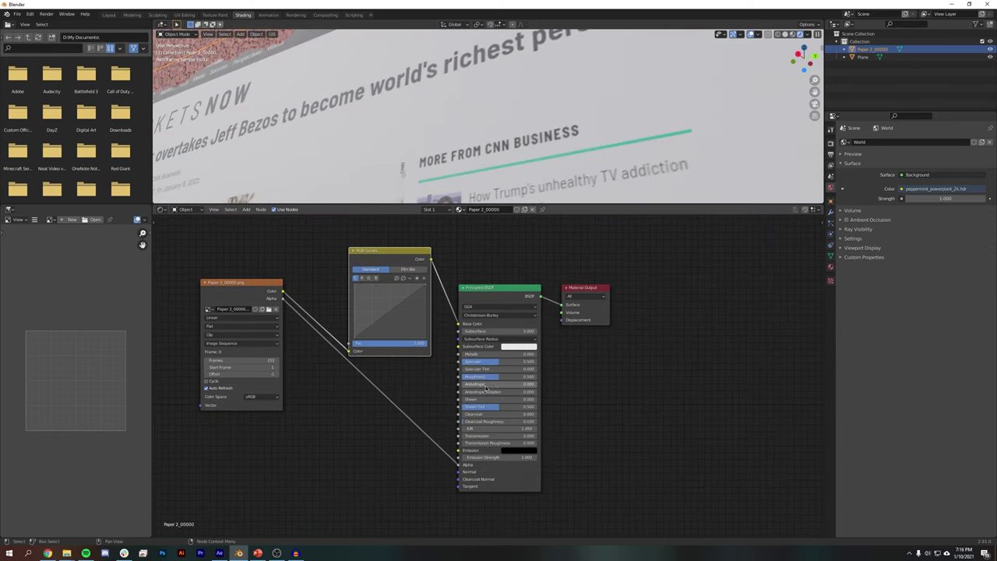
{"action": "left_click_drag", "start_coordinate": [500, 382], "coordinate": [530, 381]}
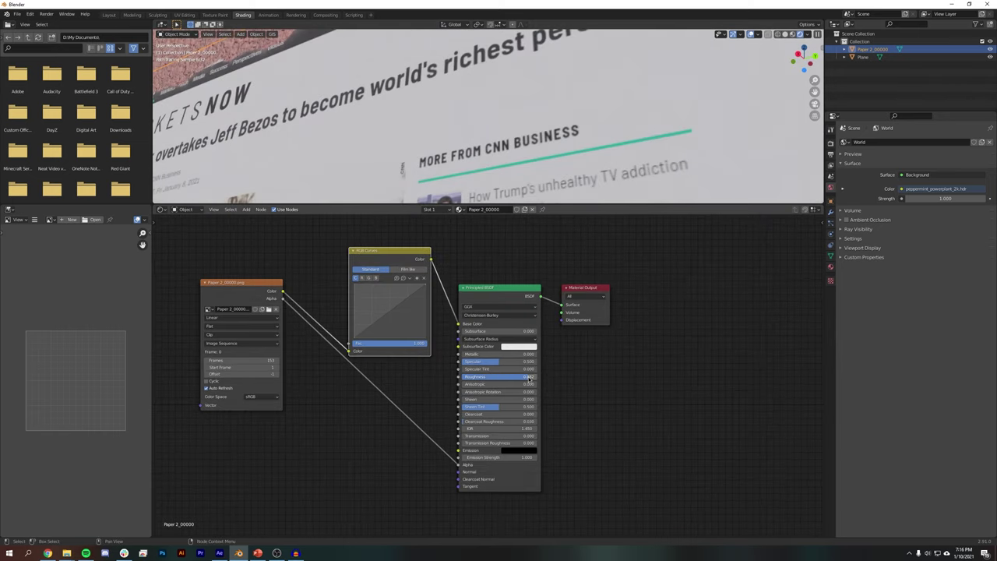
{"action": "left_click", "coordinate": [376, 327]}
{"action": "left_click_drag", "start_coordinate": [375, 329], "coordinate": [376, 328]}
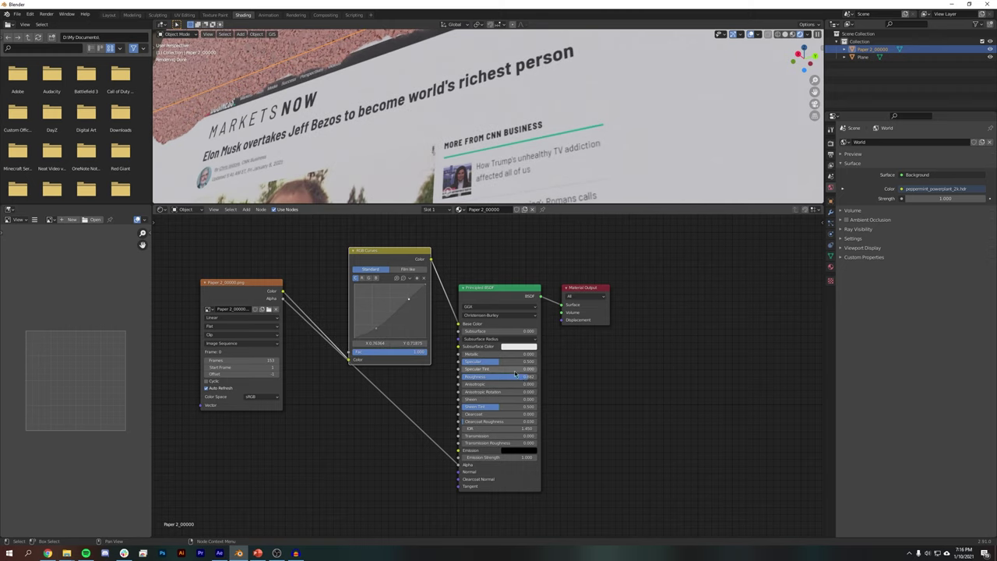
Spread out the RGB Curves and image texture nodes and enlarge the 3D viewport to show the board
{"action": "left_click_drag", "start_coordinate": [389, 251], "coordinate": [398, 225]}
{"action": "left_click_drag", "start_coordinate": [242, 283], "coordinate": [229, 340]}
{"action": "scroll", "coordinate": [518, 132], "scroll_direction": "down", "scroll_amount": 5}
{"action": "middle_click_drag", "start_coordinate": [525, 156], "coordinate": [559, 195]}
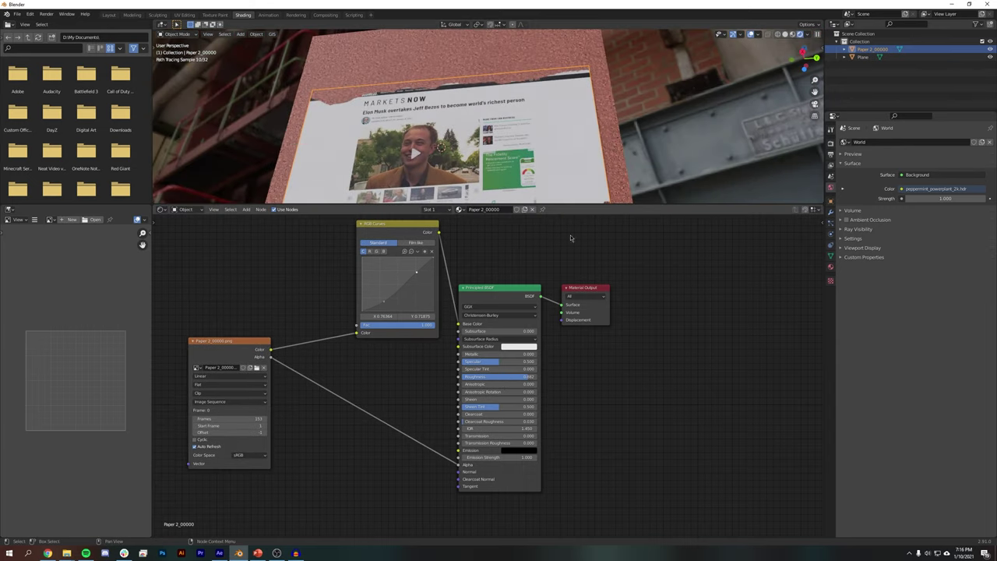
{"action": "left_click_drag", "start_coordinate": [536, 205], "coordinate": [535, 268]}
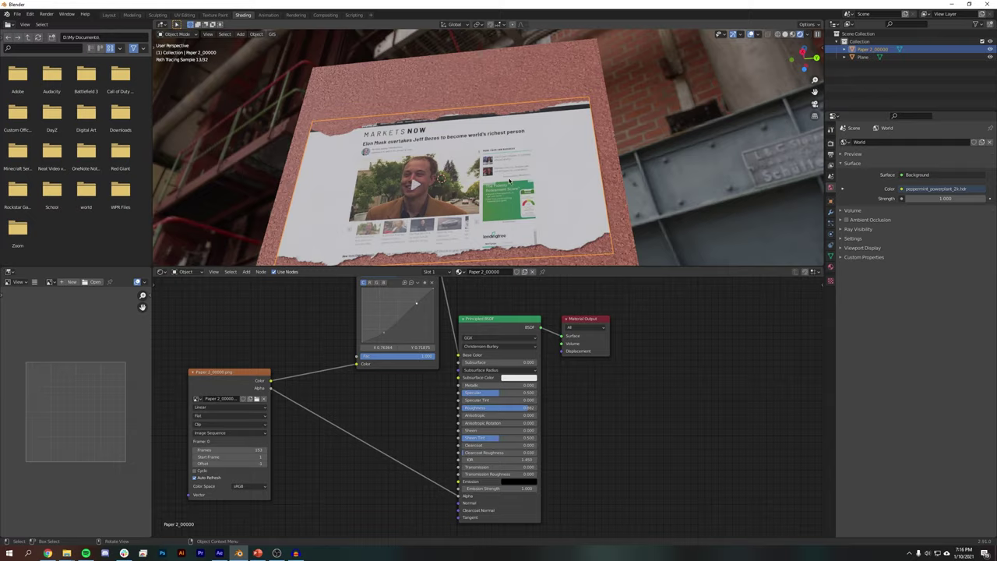
{"action": "scroll", "coordinate": [527, 203], "scroll_direction": "up", "scroll_amount": 3}
{"action": "mouse_move", "coordinate": [527, 203]}
{"action": "middle_mouse_down"}
{"action": "mouse_move", "coordinate": [515, 195]}
{"action": "mouse_move", "coordinate": [537, 209]}
{"action": "middle_mouse_up"}
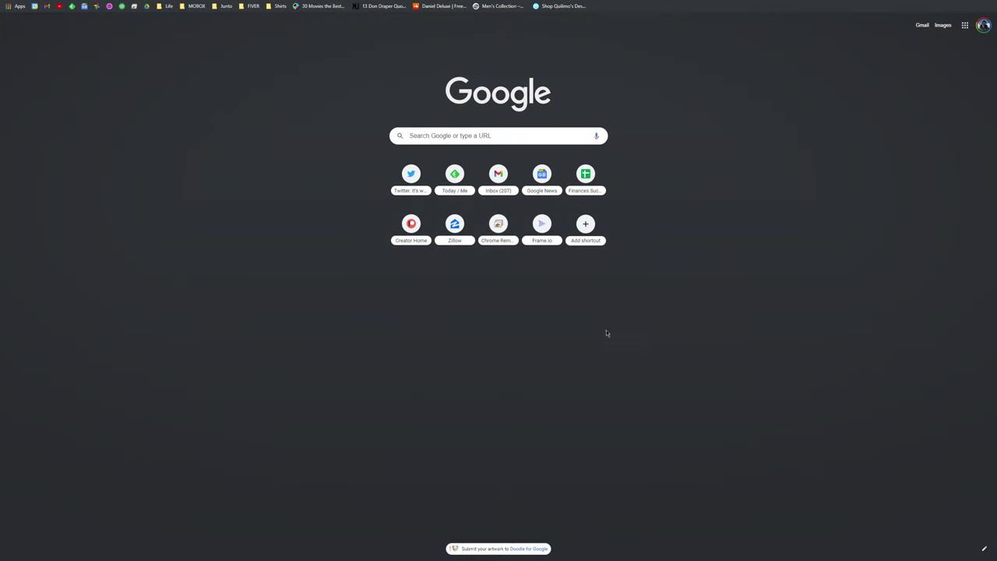
In the web browser, go to unsplash.com and search its photos for "paper"
{"action": "left_click", "coordinate": [477, 134]}
{"action": "type", "text": "unsplash.com"}
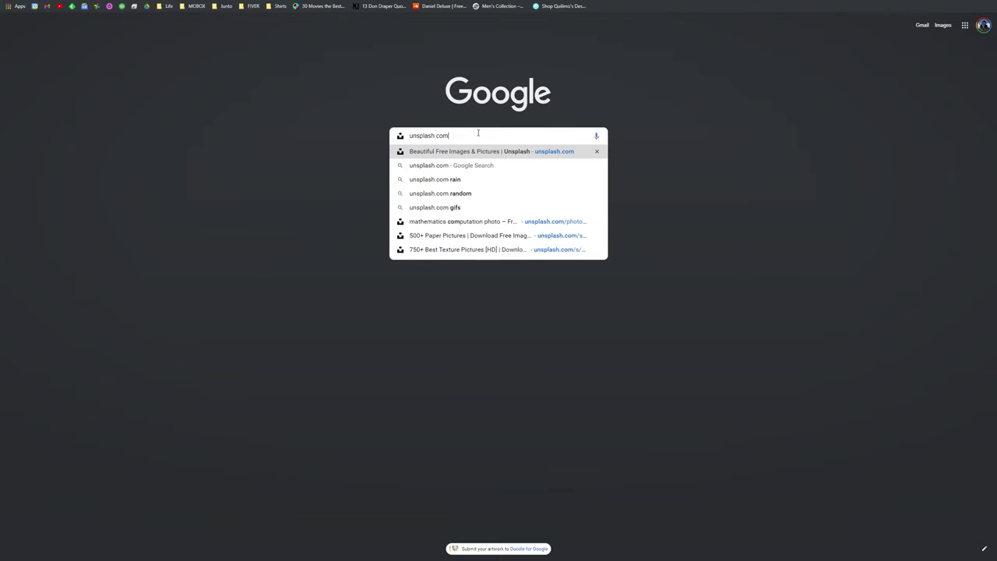
{"action": "key", "text": "Return"}
{"action": "left_click", "coordinate": [460, 176]}
{"action": "type", "text": "paper"}
{"action": "key", "text": "Return"}
Find the creased tan paper texture among the Unsplash results, open it and download it for free
{"action": "scroll", "coordinate": [799, 231], "scroll_direction": "down", "scroll_amount": 6}
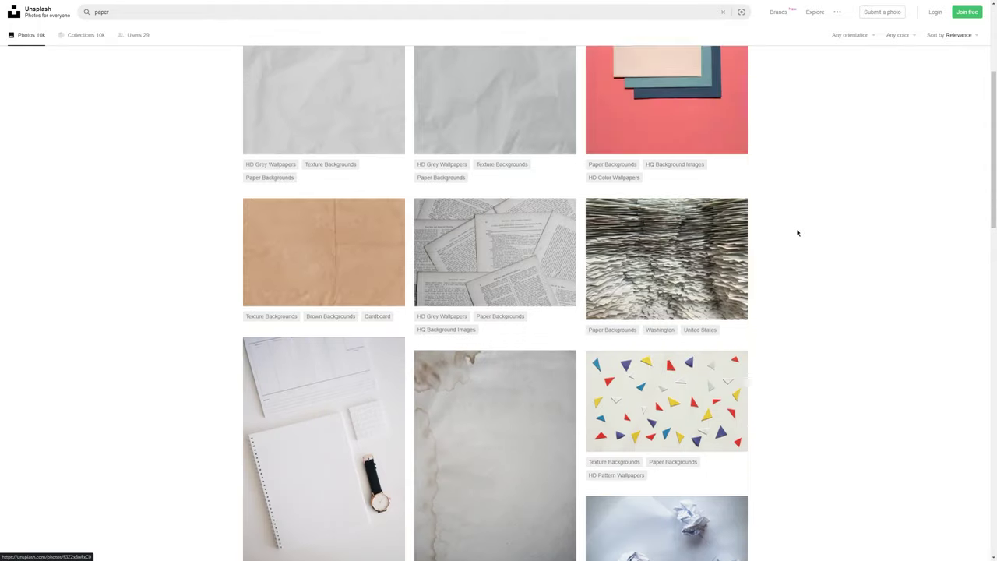
{"action": "scroll", "coordinate": [799, 232], "scroll_direction": "down", "scroll_amount": 3}
{"action": "scroll", "coordinate": [800, 229], "scroll_direction": "up", "scroll_amount": 2}
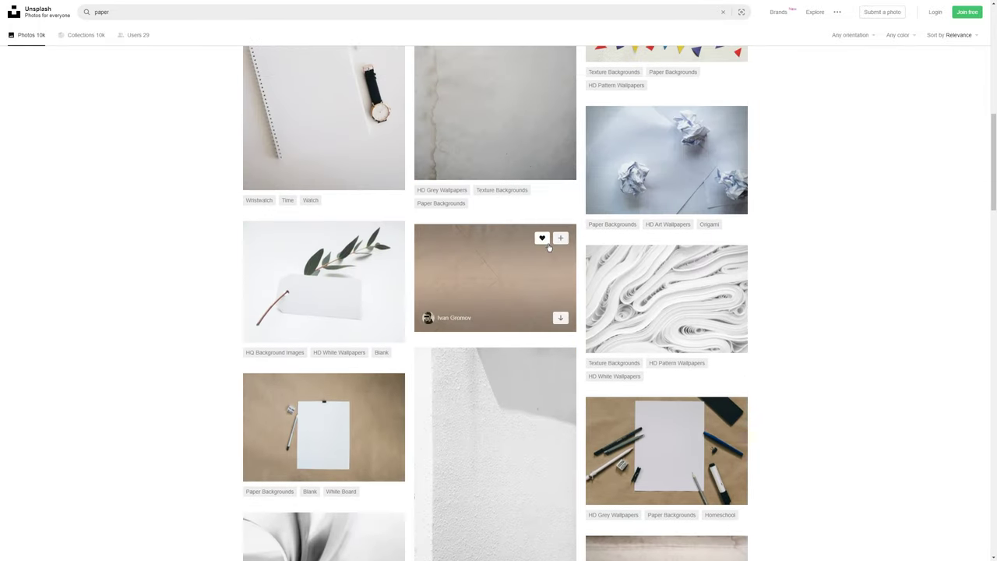
{"action": "left_click", "coordinate": [541, 237]}
{"action": "key", "text": "Escape"}
{"action": "left_click", "coordinate": [539, 261]}
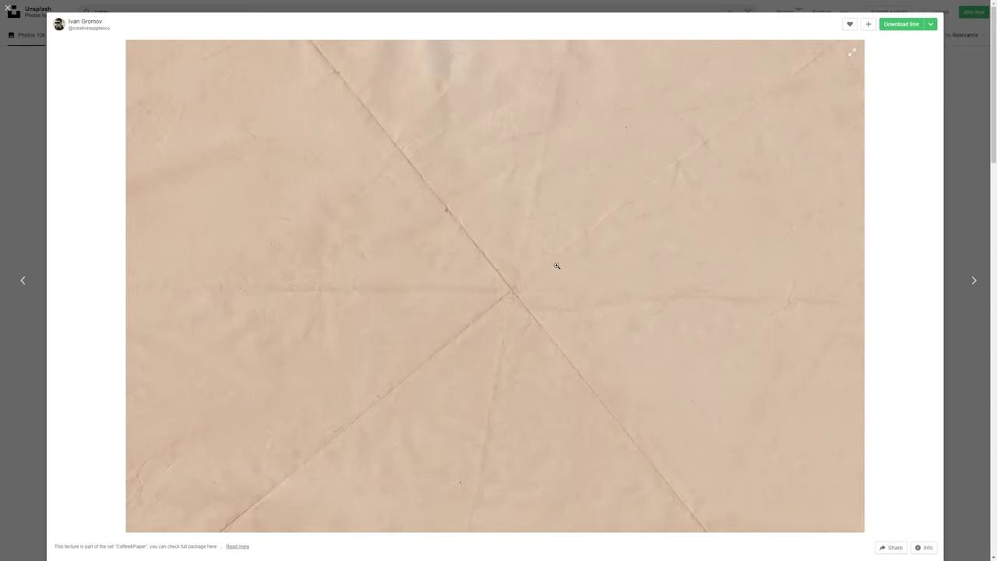
{"action": "left_click", "coordinate": [900, 24]}
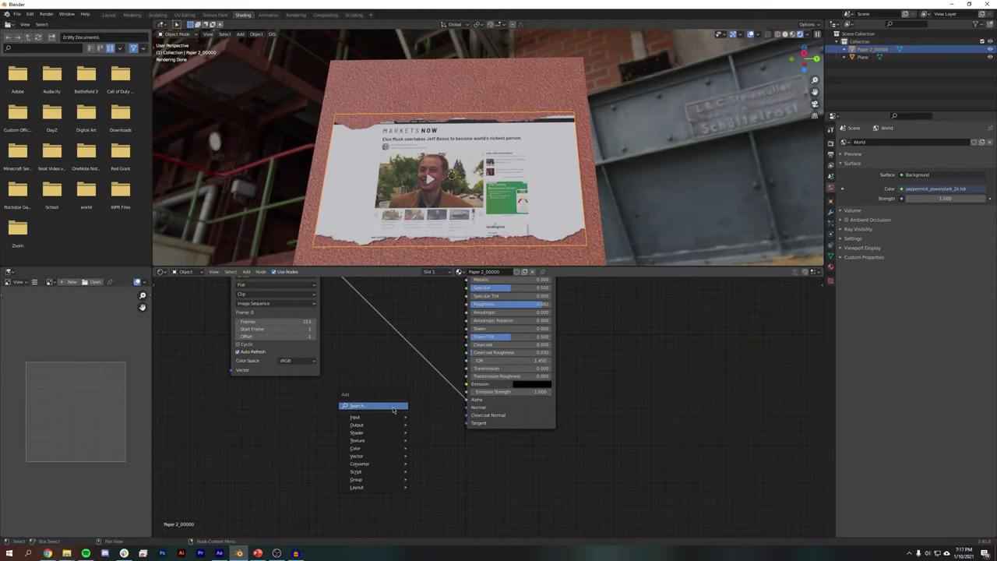
Back in Blender, add an Image Texture node and load the creased paper photo from the T195 - Realistic Paper Pin Board folder
{"action": "left_click", "coordinate": [393, 409]}
{"action": "type", "text": "imag"}
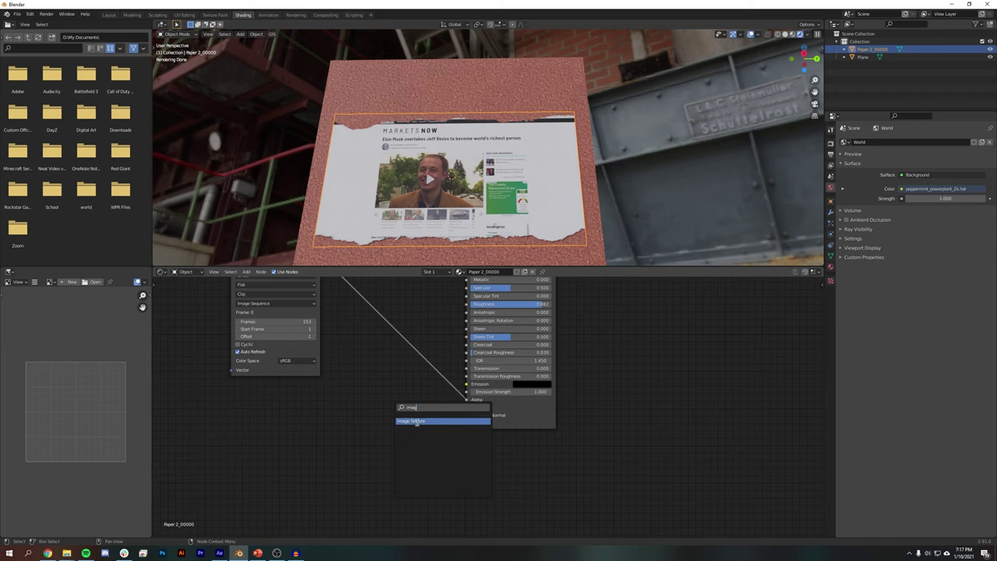
{"action": "left_click", "coordinate": [417, 421]}
{"action": "left_click", "coordinate": [373, 442]}
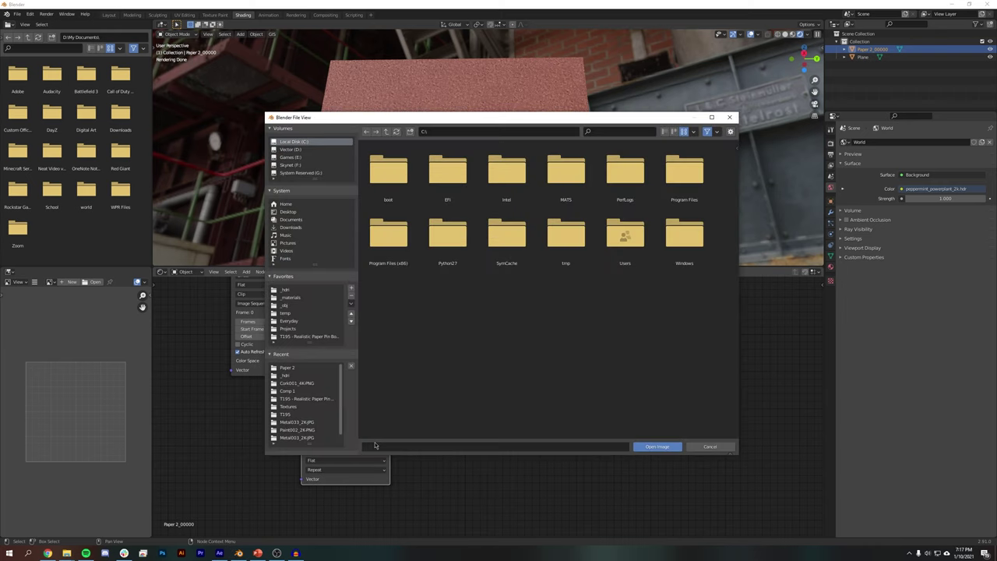
{"action": "left_click", "coordinate": [303, 337]}
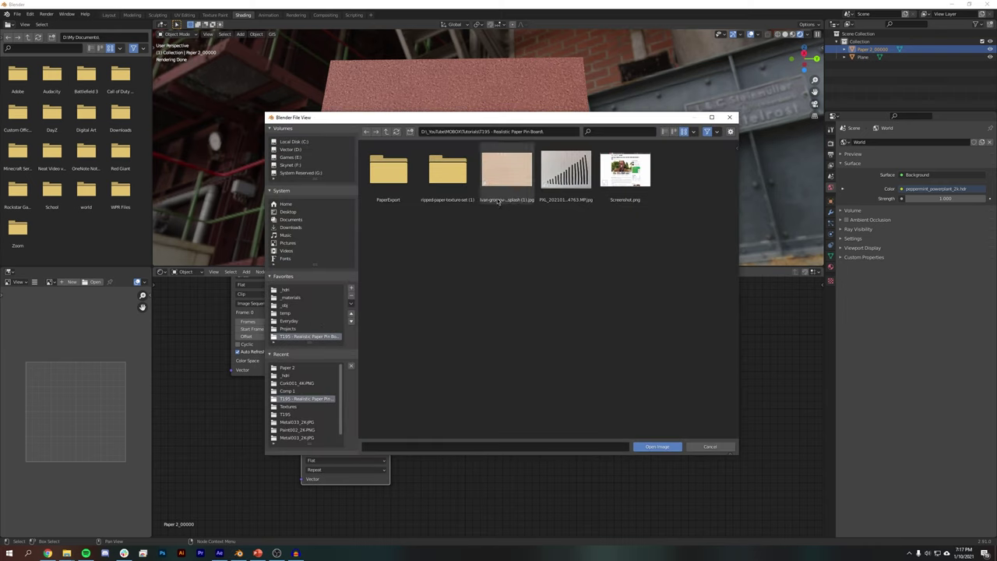
{"action": "double_click", "coordinate": [509, 173]}
Add a Bump node, feeding the creased paper image's Color into its Height and its Normal output into the Principled BSDF's Normal
{"action": "key", "text": "shift+a"}
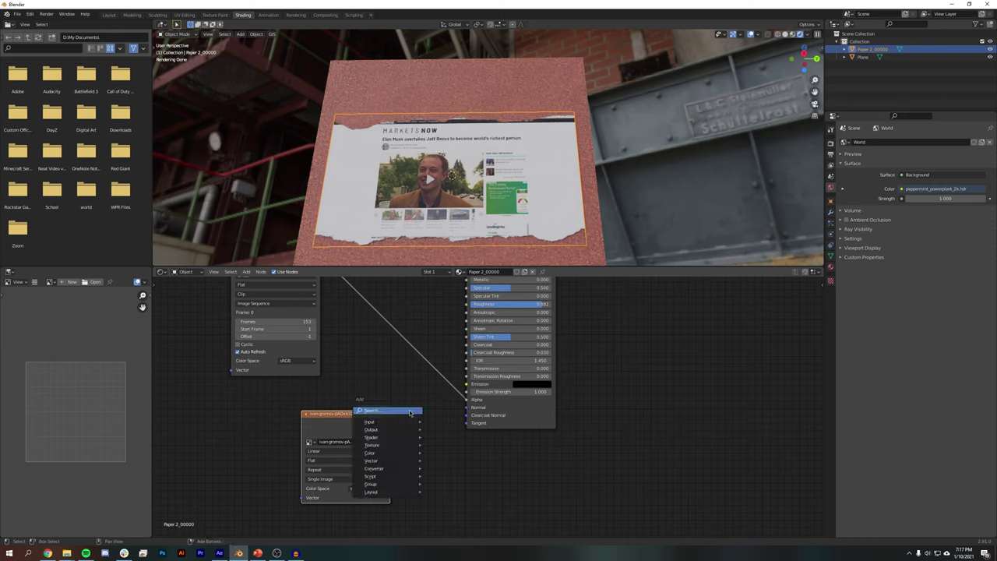
{"action": "left_click", "coordinate": [410, 410]}
{"action": "type", "text": "bump"}
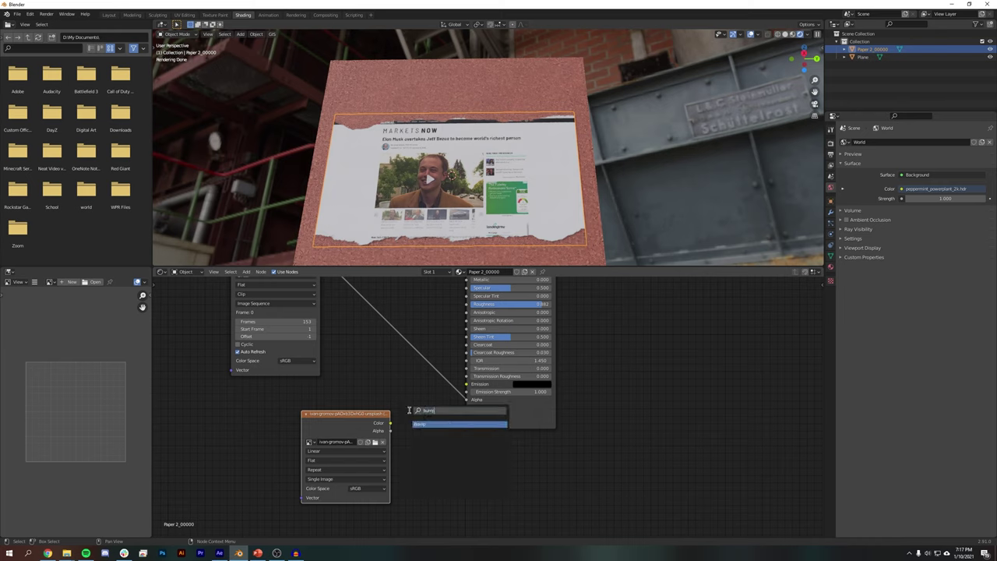
{"action": "key", "text": "Return"}
{"action": "left_click", "coordinate": [396, 385]}
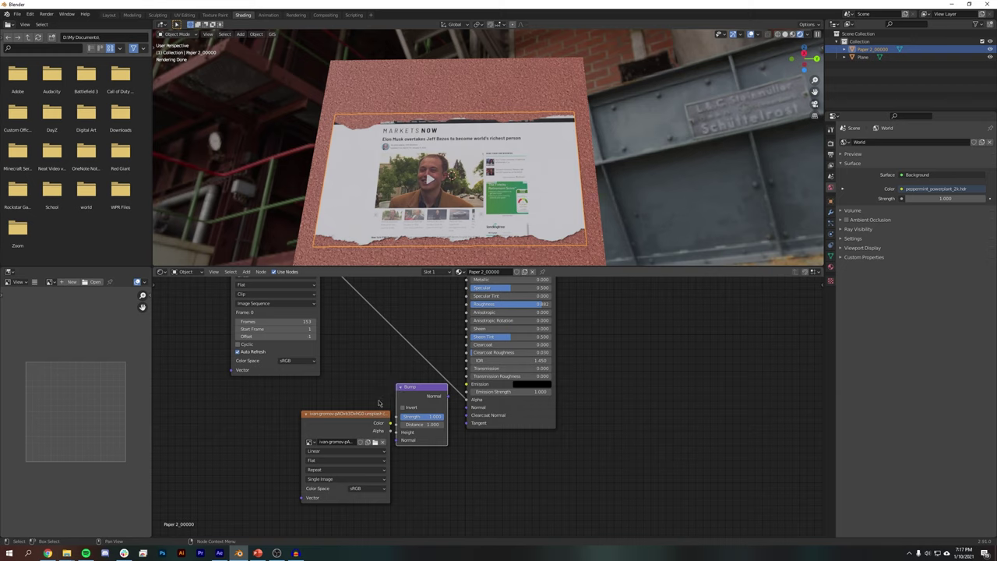
{"action": "left_click_drag", "start_coordinate": [373, 415], "coordinate": [324, 410]}
{"action": "left_click_drag", "start_coordinate": [409, 392], "coordinate": [388, 399]}
{"action": "left_click_drag", "start_coordinate": [341, 422], "coordinate": [375, 441]}
{"action": "left_click_drag", "start_coordinate": [429, 409], "coordinate": [466, 407]}
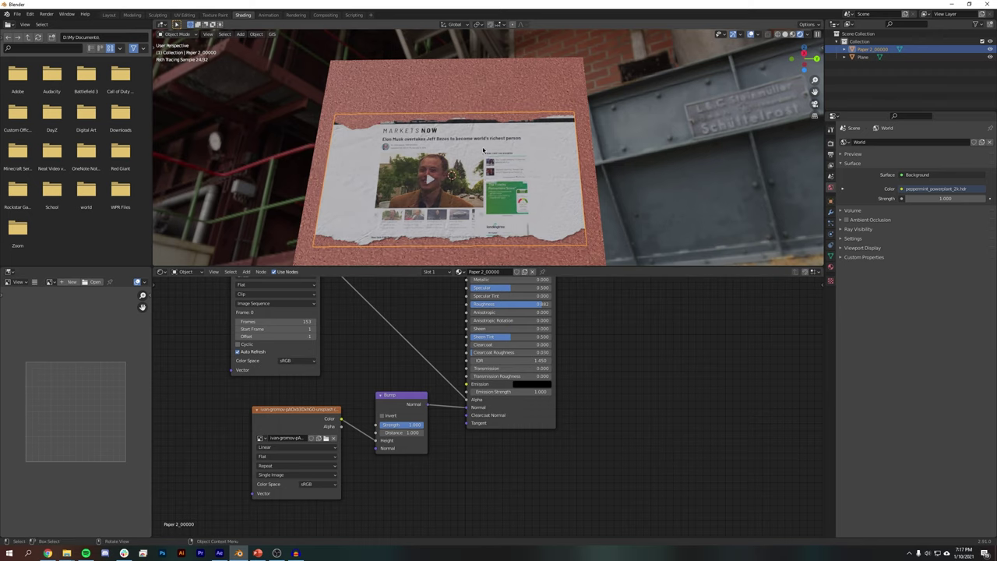
Scale the article paper down to a little over a third of the cork board's width, working in the straight-on side view
{"action": "scroll", "coordinate": [483, 150], "scroll_direction": "up", "scroll_amount": 6}
{"action": "middle_click_drag", "start_coordinate": [615, 253], "coordinate": [621, 232]}
{"action": "scroll", "coordinate": [621, 231], "scroll_direction": "down", "scroll_amount": 5}
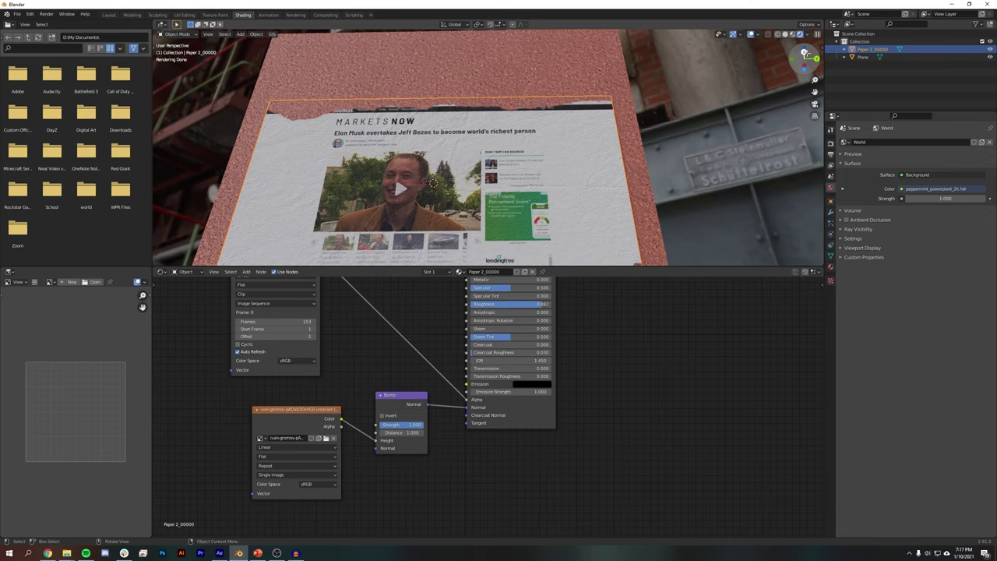
{"action": "left_click", "coordinate": [806, 53]}
{"action": "scroll", "coordinate": [590, 216], "scroll_direction": "down", "scroll_amount": 2}
{"action": "left_click", "coordinate": [544, 226]}
{"action": "left_click", "coordinate": [545, 227]}
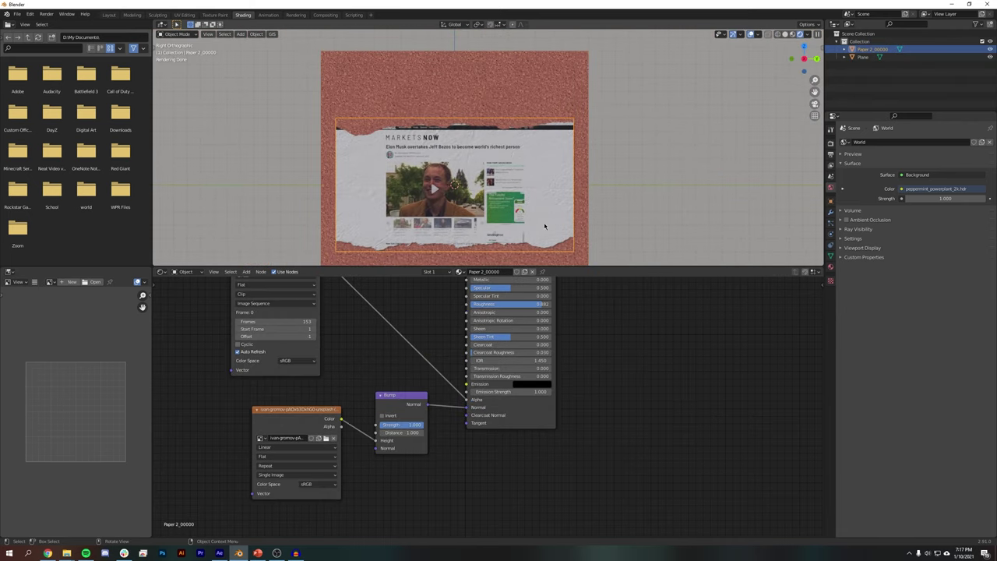
{"action": "key", "text": "s"}
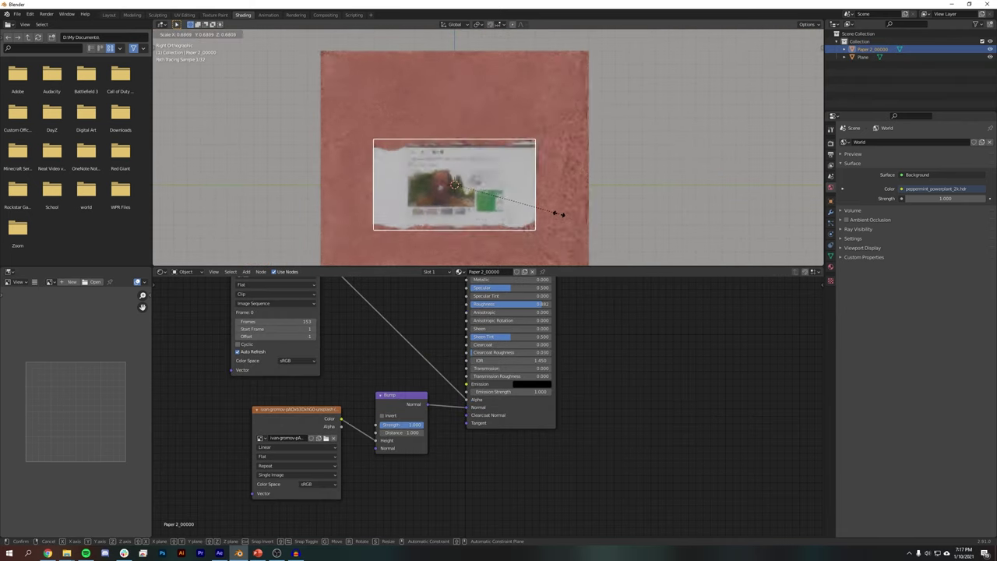
{"action": "left_click", "coordinate": [503, 212]}
Set the Bump node's Strength to 0.3 and its Distance to 0.1
{"action": "scroll", "coordinate": [504, 128], "scroll_direction": "up", "scroll_amount": 5}
{"action": "middle_click_drag", "start_coordinate": [431, 200], "coordinate": [524, 120], "text": "shift"}
{"action": "scroll", "coordinate": [523, 120], "scroll_direction": "up", "scroll_amount": 4}
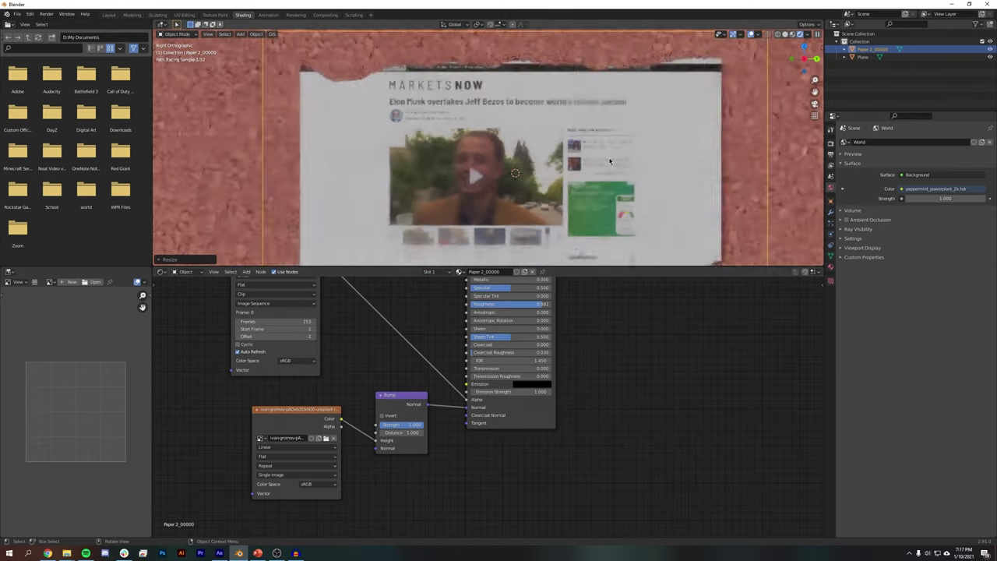
{"action": "scroll", "coordinate": [405, 452], "scroll_direction": "up", "scroll_amount": 2}
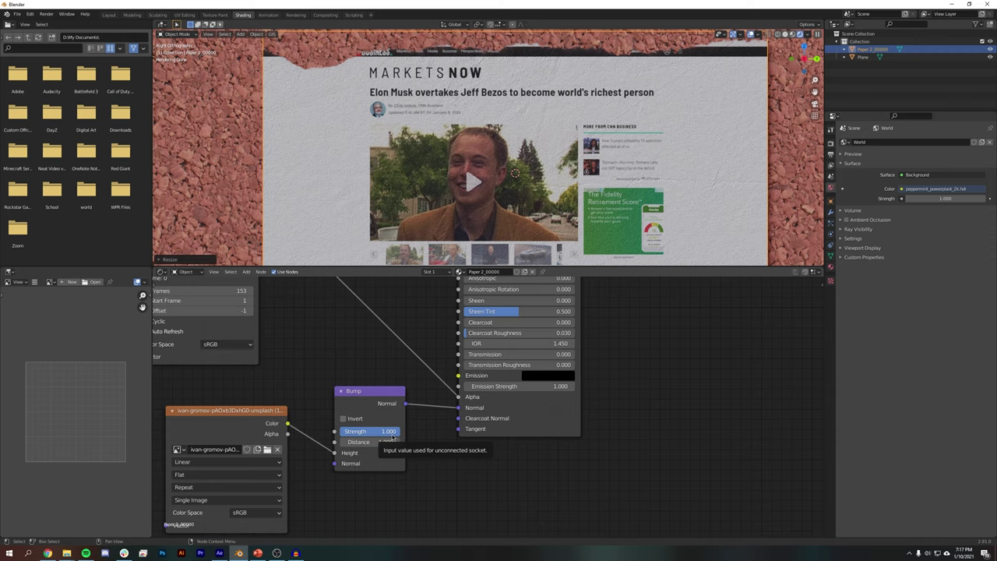
{"action": "left_click", "coordinate": [391, 433]}
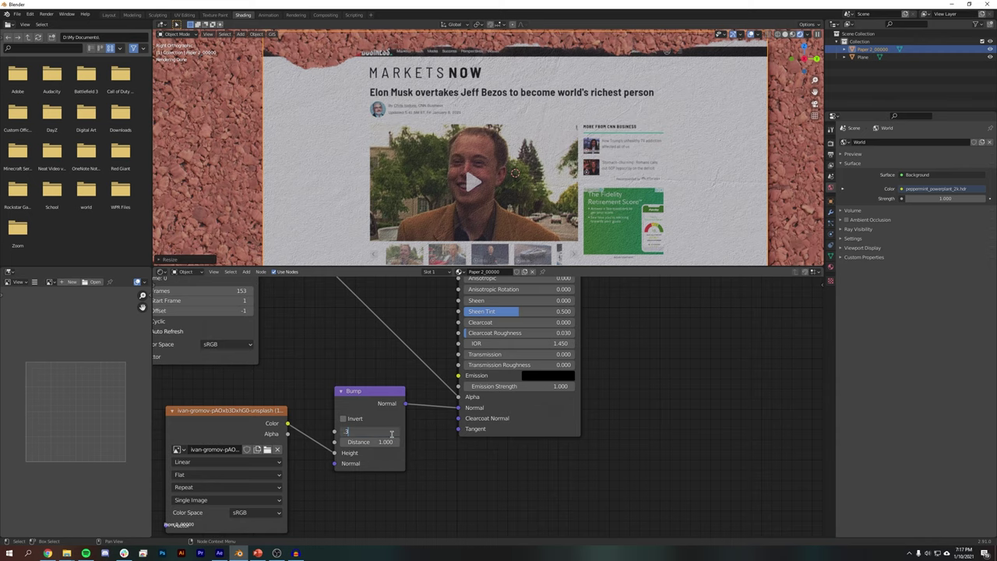
{"action": "key", "text": "Tab"}
{"action": "type", "text": "0.1"}
{"action": "key", "text": "Return"}
Examine the creased bump on the article paper up close from several angles, ending in the straight-on side view
{"action": "scroll", "coordinate": [601, 174], "scroll_direction": "up", "scroll_amount": 5}
{"action": "middle_click_drag", "start_coordinate": [534, 170], "coordinate": [580, 164]}
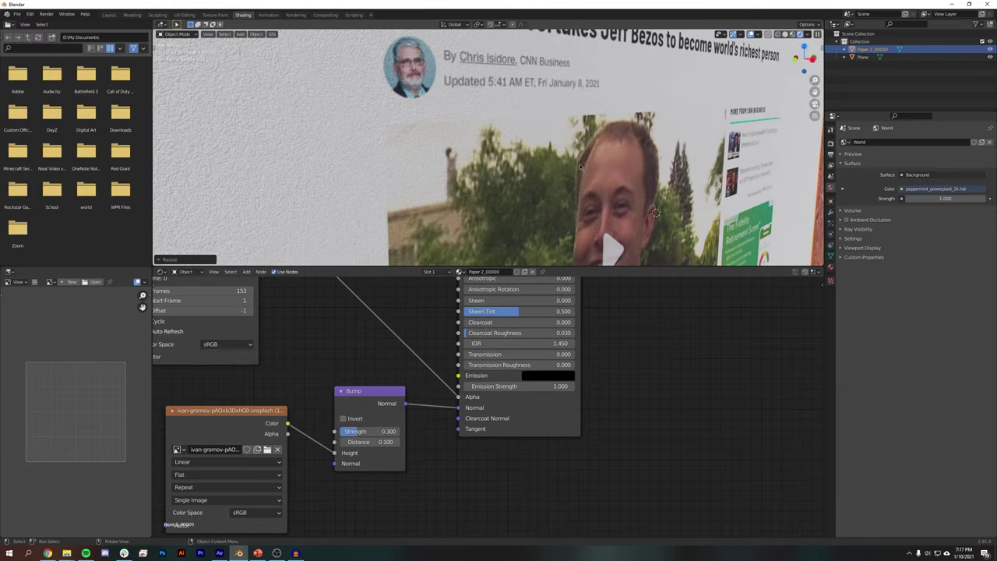
{"action": "scroll", "coordinate": [580, 166], "scroll_direction": "down", "scroll_amount": 8}
{"action": "middle_click_drag", "start_coordinate": [675, 153], "coordinate": [653, 207]}
{"action": "scroll", "coordinate": [638, 141], "scroll_direction": "up", "scroll_amount": 3}
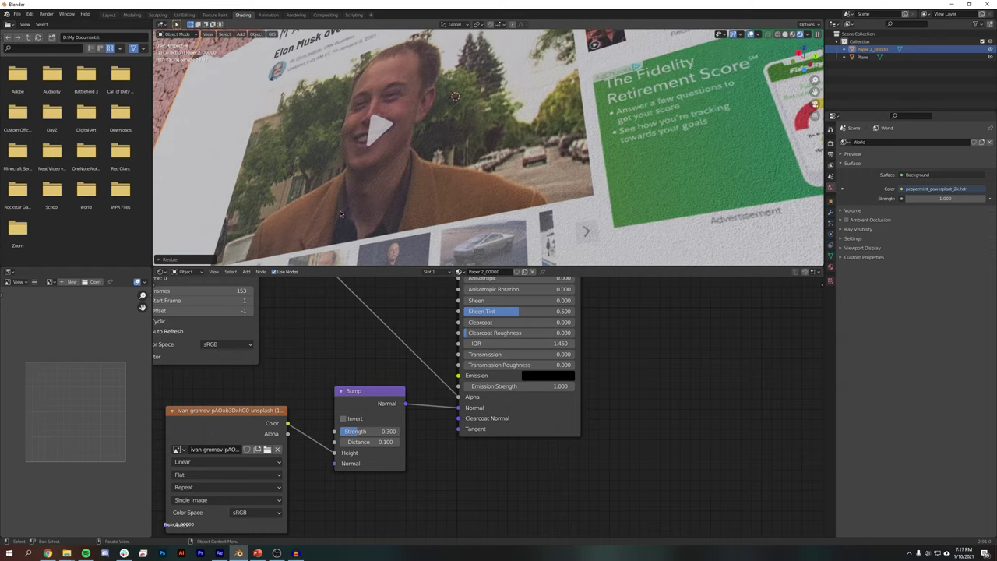
{"action": "scroll", "coordinate": [482, 136], "scroll_direction": "down", "scroll_amount": 5}
{"action": "middle_click_drag", "start_coordinate": [484, 137], "coordinate": [472, 155]}
{"action": "key", "text": "KP_3"}
Try linking the article image's Color output to the Principled BSDF's Roughness and inspect the paper in the viewport
{"action": "scroll", "coordinate": [586, 346], "scroll_direction": "down", "scroll_amount": 5}
{"action": "middle_click_drag", "start_coordinate": [600, 337], "coordinate": [583, 390]}
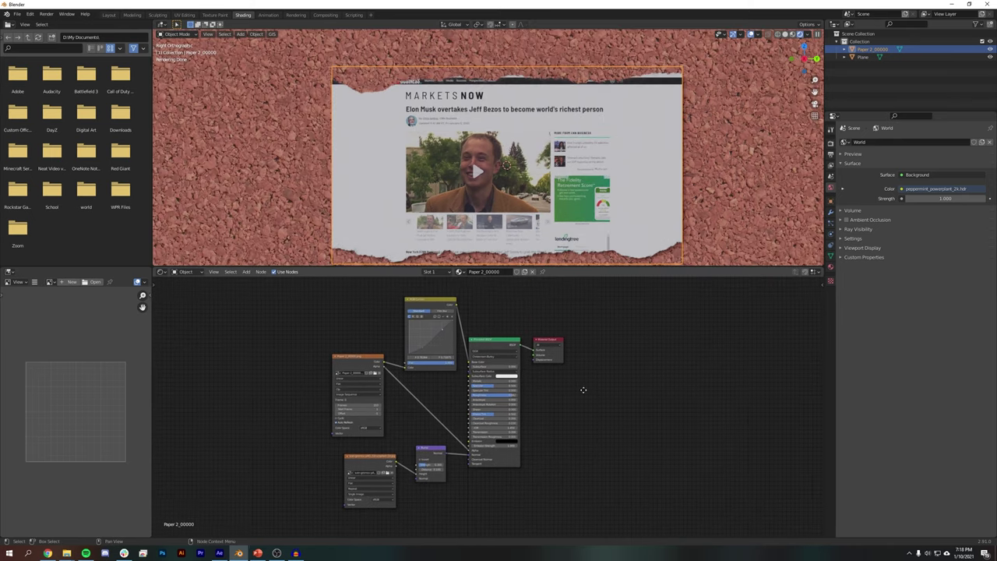
{"action": "scroll", "coordinate": [432, 397], "scroll_direction": "up", "scroll_amount": 2}
{"action": "left_click_drag", "start_coordinate": [333, 350], "coordinate": [340, 371]}
{"action": "left_click_drag", "start_coordinate": [434, 394], "coordinate": [458, 398]}
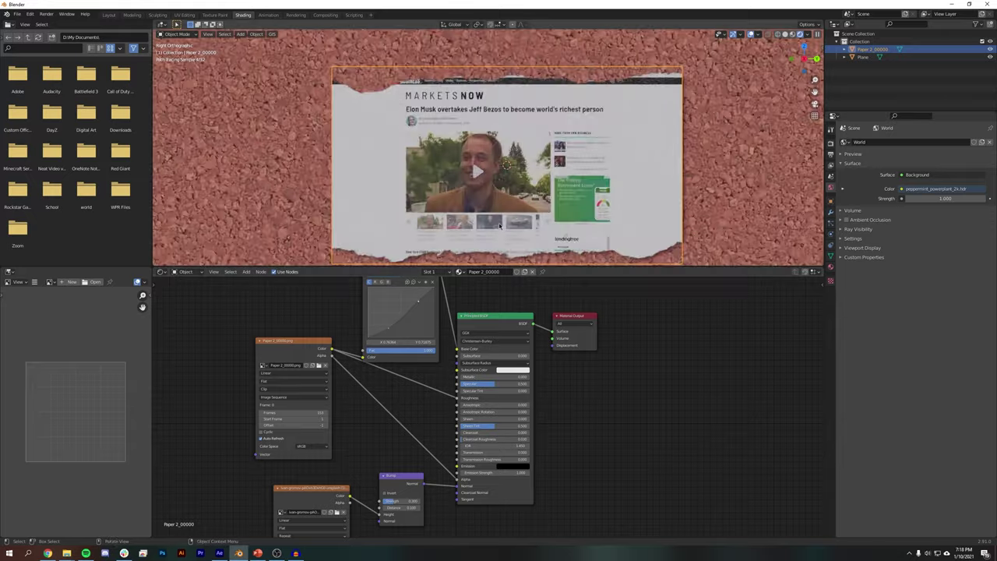
{"action": "scroll", "coordinate": [573, 222], "scroll_direction": "up", "scroll_amount": 5}
{"action": "middle_click_drag", "start_coordinate": [580, 236], "coordinate": [640, 231]}
{"action": "scroll", "coordinate": [547, 223], "scroll_direction": "down", "scroll_amount": 4}
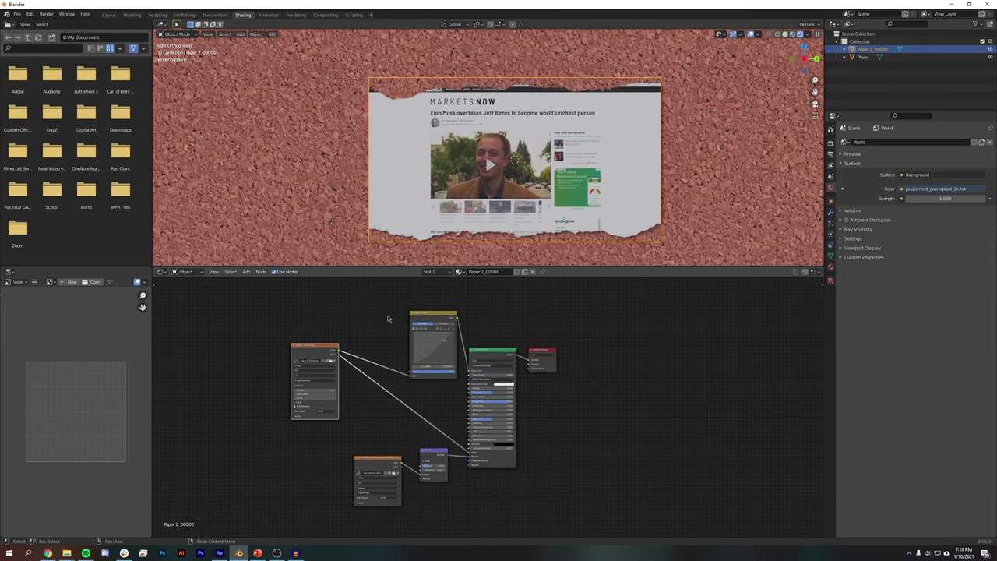
Group the RGB Curves, Bump, creased paper image and Principled BSDF nodes, leave the group and bring the article image node closer
{"action": "left_click_drag", "start_coordinate": [364, 295], "coordinate": [515, 514]}
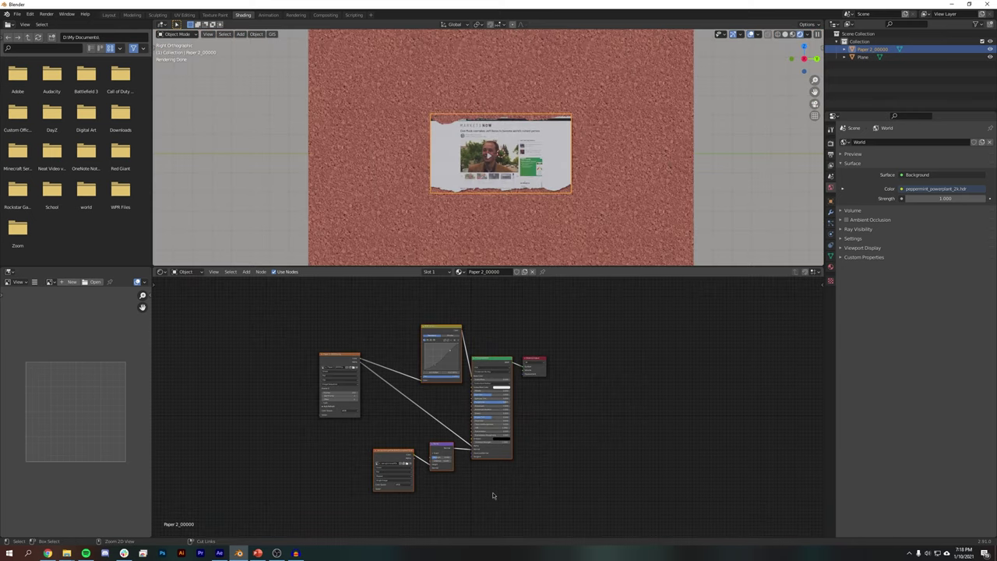
{"action": "key", "text": "ctrl+g"}
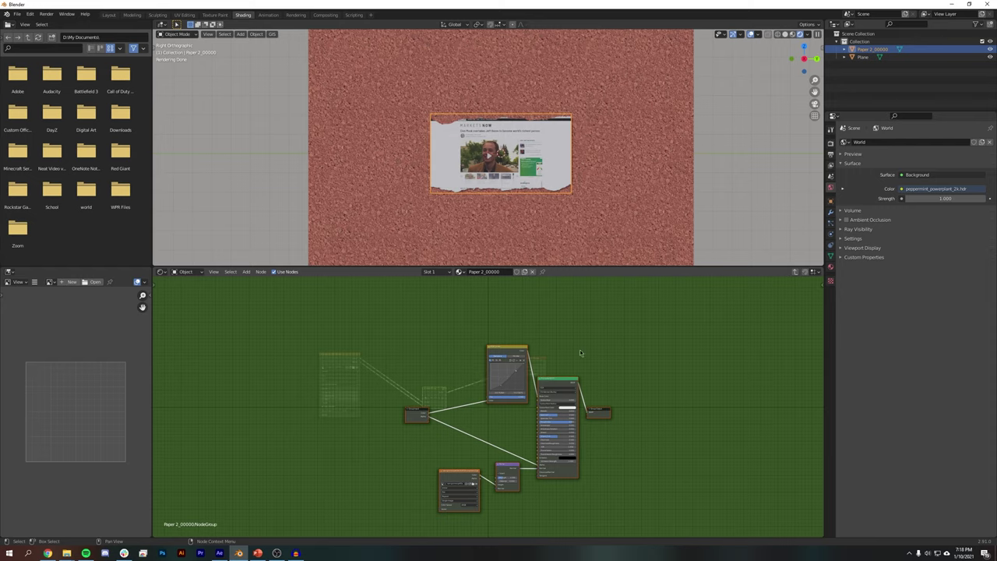
{"action": "key", "text": "Tab"}
{"action": "left_click_drag", "start_coordinate": [334, 355], "coordinate": [382, 391]}
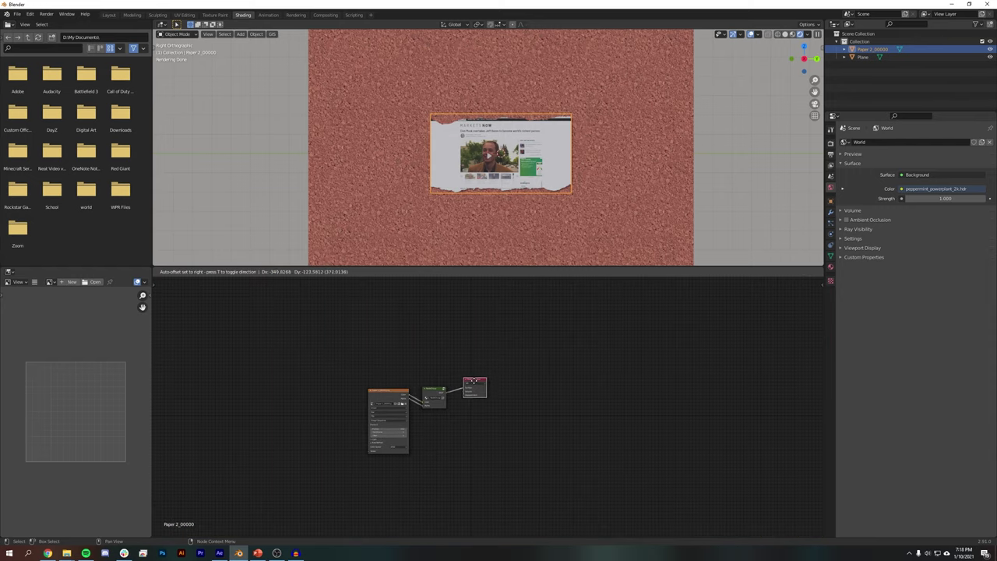
Rename the new node group as PaperNode
{"action": "scroll", "coordinate": [473, 408], "scroll_direction": "up", "scroll_amount": 3}
{"action": "left_click_drag", "start_coordinate": [238, 328], "coordinate": [544, 477]}
{"action": "key", "text": "n"}
{"action": "key", "text": "Home"}
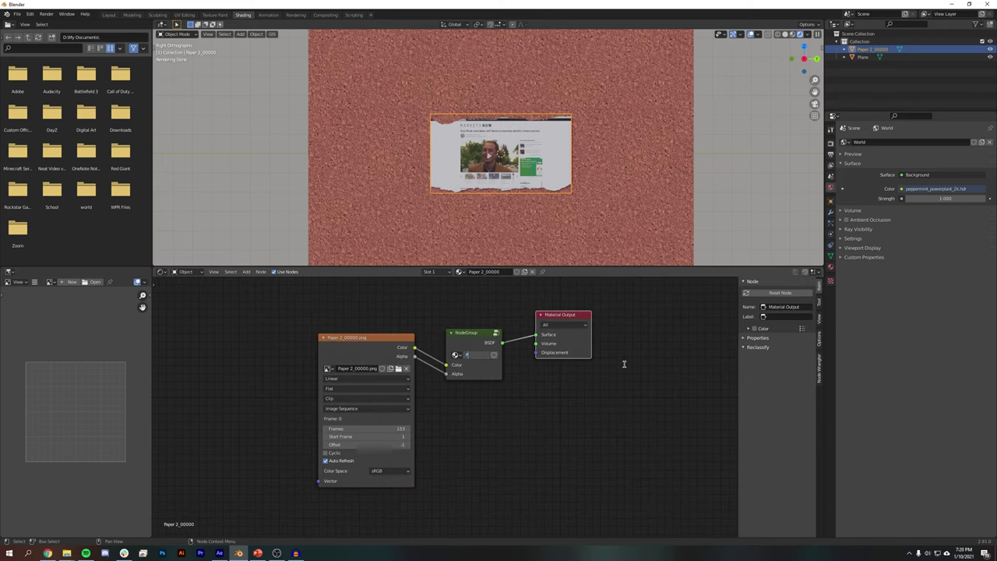
{"action": "type", "text": "PaperNode"}
{"action": "key", "text": "Return"}
{"action": "left_click", "coordinate": [621, 370]}
Add a second PaperNode group to the material, placed below the Material Output node
{"action": "middle_click_drag", "start_coordinate": [548, 433], "coordinate": [477, 414]}
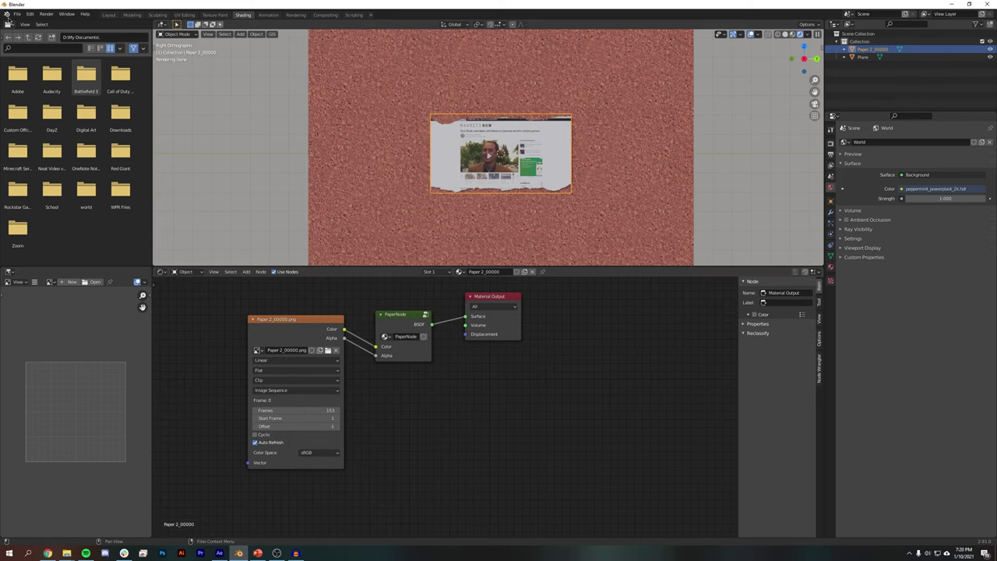
{"action": "key", "text": "shift+a"}
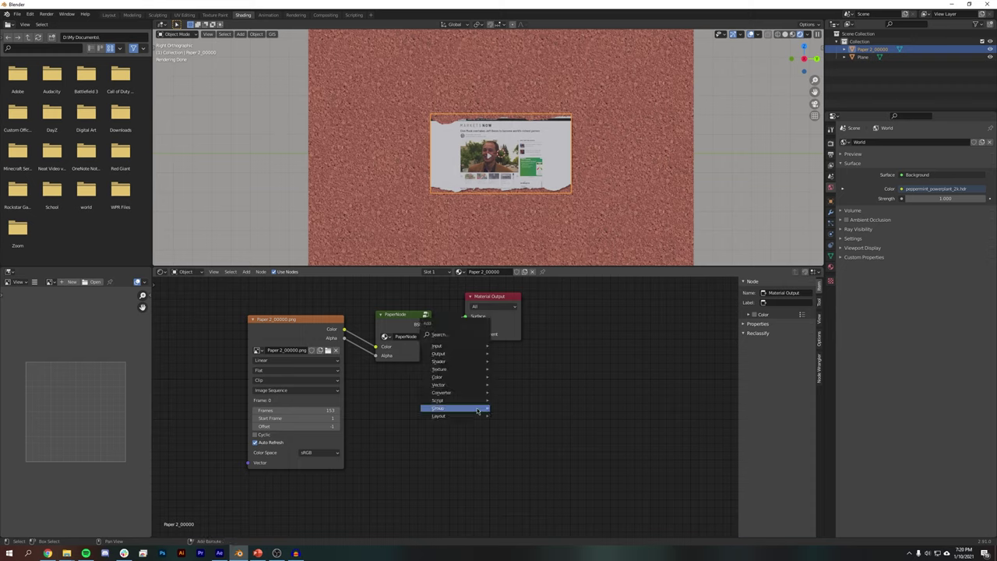
{"action": "left_click", "coordinate": [460, 332]}
{"action": "type", "text": "paper"}
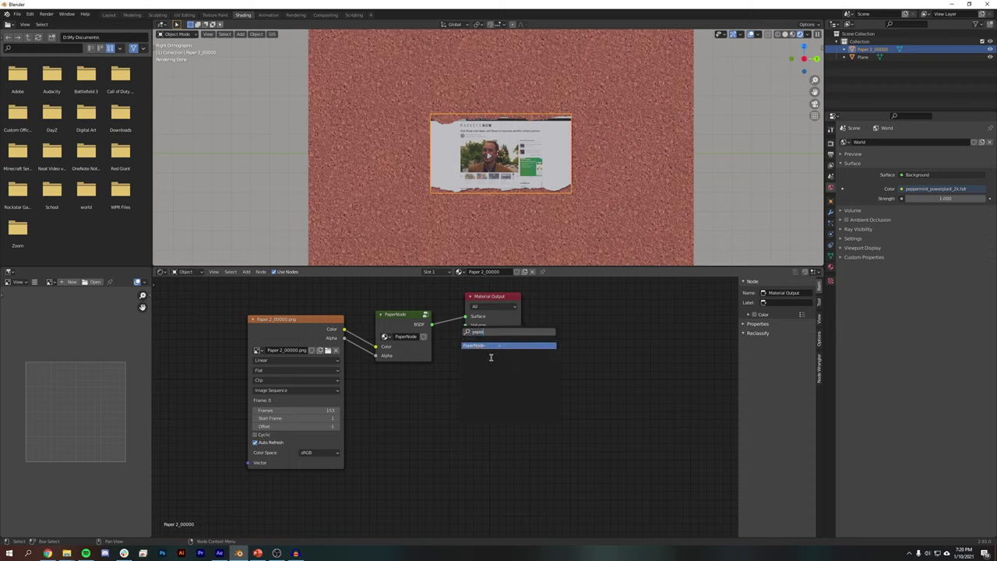
{"action": "key", "text": "Return"}
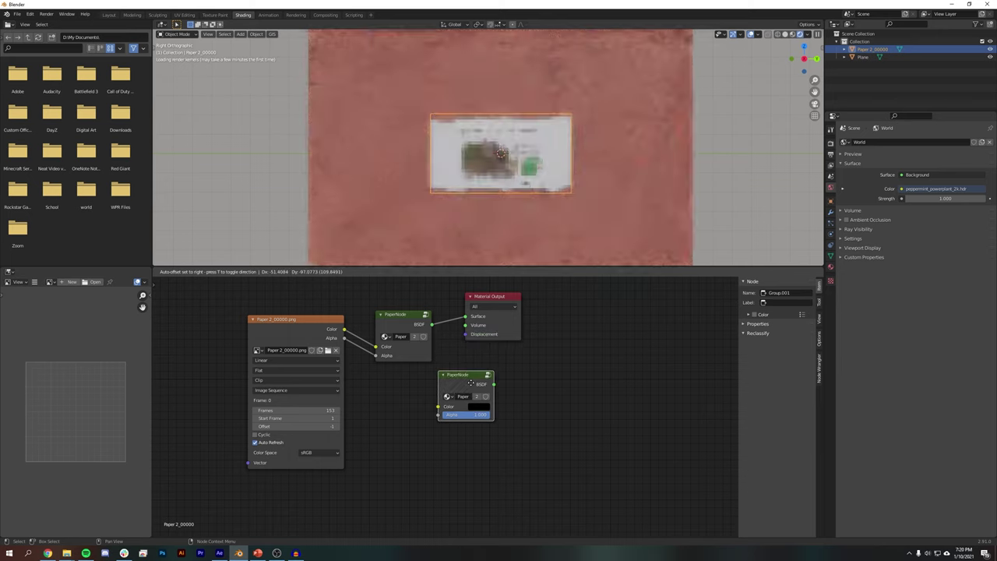
{"action": "left_click", "coordinate": [498, 413]}
Add an empty Image Texture node and link its Color and Alpha outputs to the second PaperNode's inputs
{"action": "key", "text": "shift+a"}
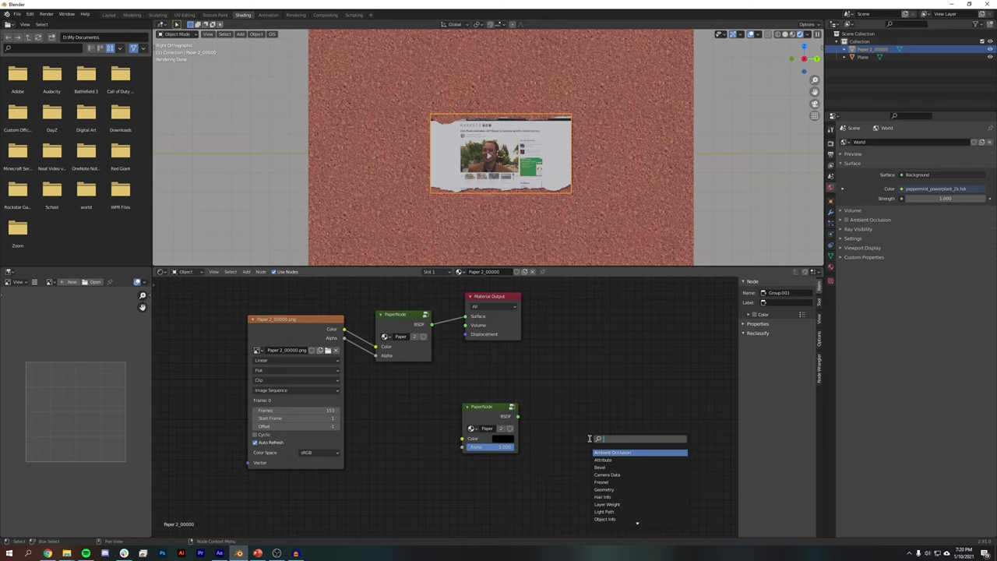
{"action": "left_click", "coordinate": [596, 448]}
{"action": "type", "text": "image"}
{"action": "key", "text": "Return"}
{"action": "left_click_drag", "start_coordinate": [441, 414], "coordinate": [463, 447]}
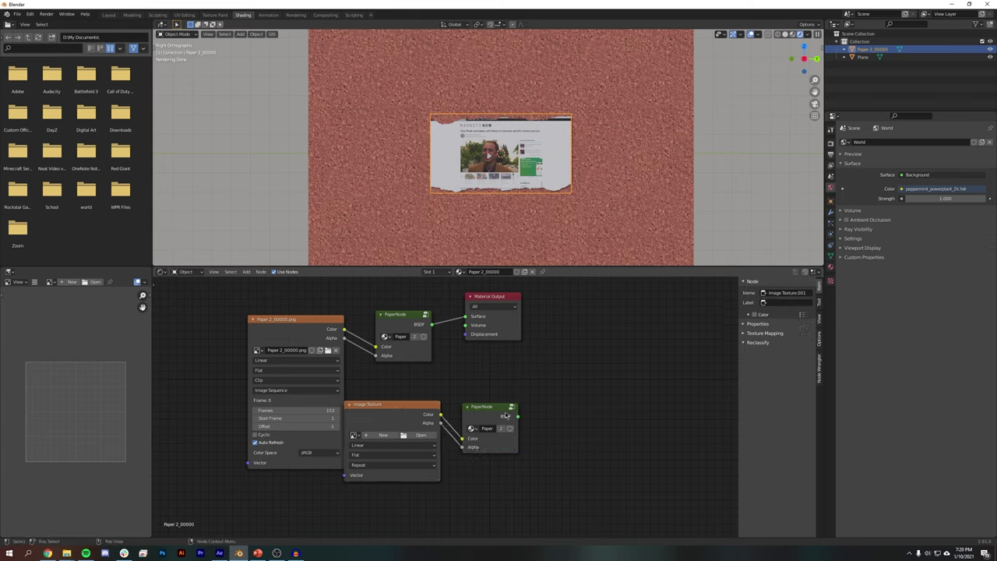
{"action": "left_click_drag", "start_coordinate": [519, 417], "coordinate": [565, 383]}
{"action": "left_click_drag", "start_coordinate": [441, 346], "coordinate": [622, 395]}
{"action": "left_click_drag", "start_coordinate": [567, 387], "coordinate": [410, 457]}
{"action": "left_click_drag", "start_coordinate": [410, 457], "coordinate": [410, 459]}
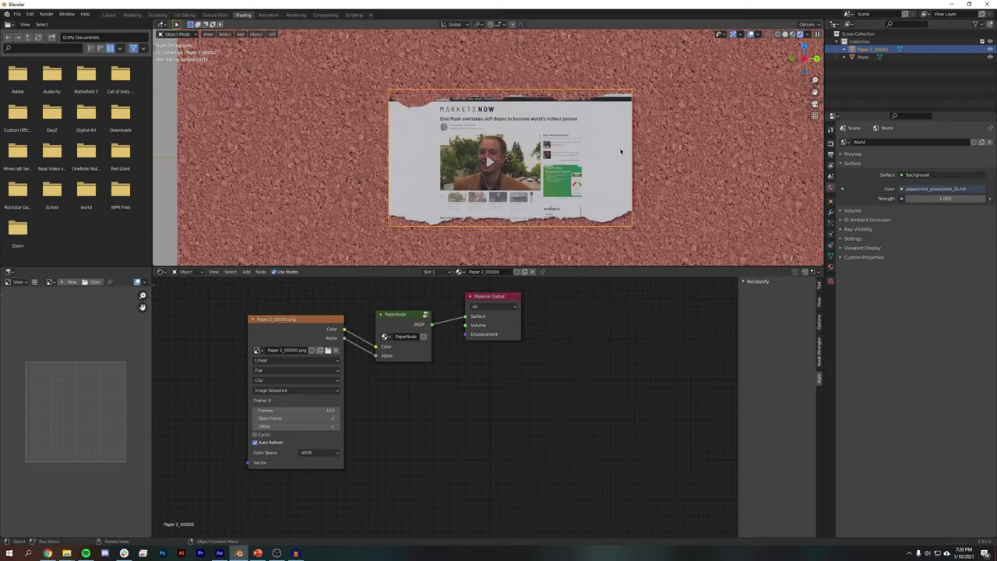
Apply smooth shading to the article paper plane
{"action": "scroll", "coordinate": [672, 149], "scroll_direction": "down", "scroll_amount": 4}
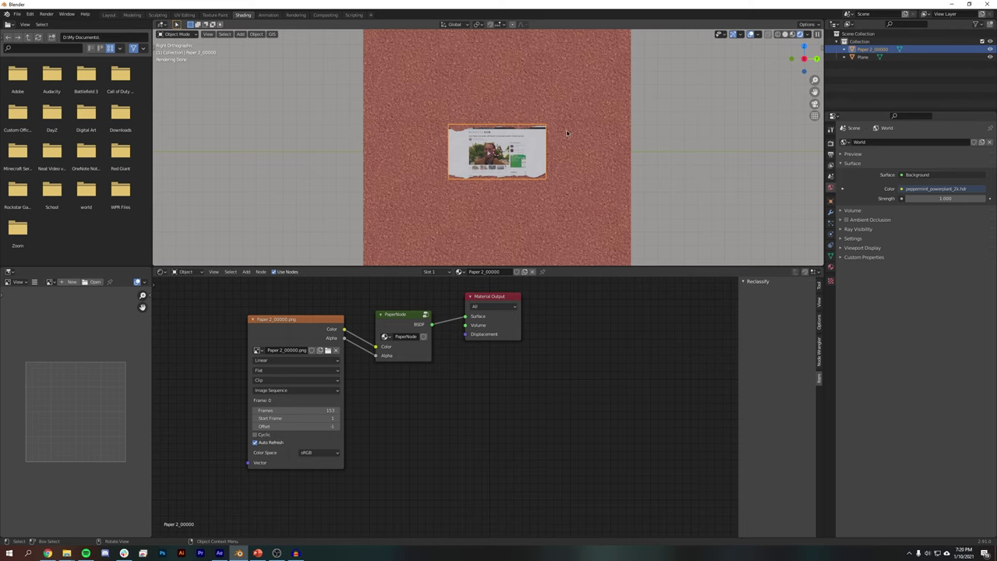
{"action": "scroll", "coordinate": [567, 133], "scroll_direction": "up", "scroll_amount": 5}
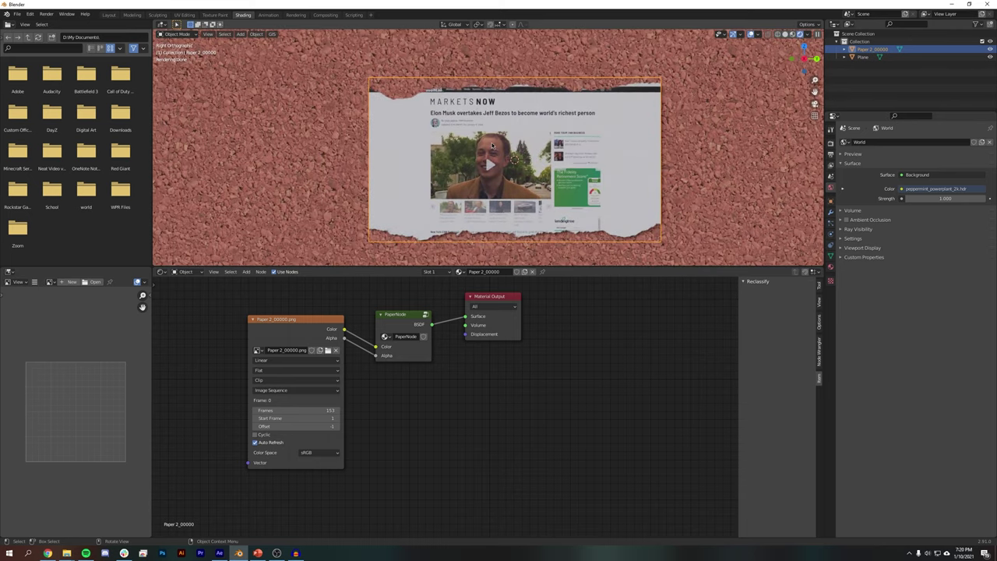
{"action": "right_click", "coordinate": [492, 146]}
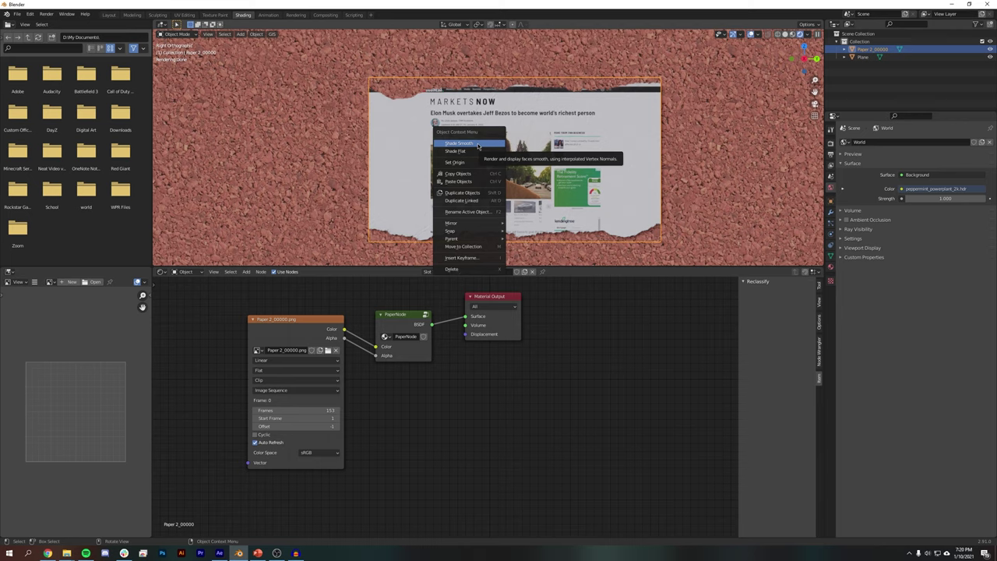
{"action": "left_click", "coordinate": [477, 144]}
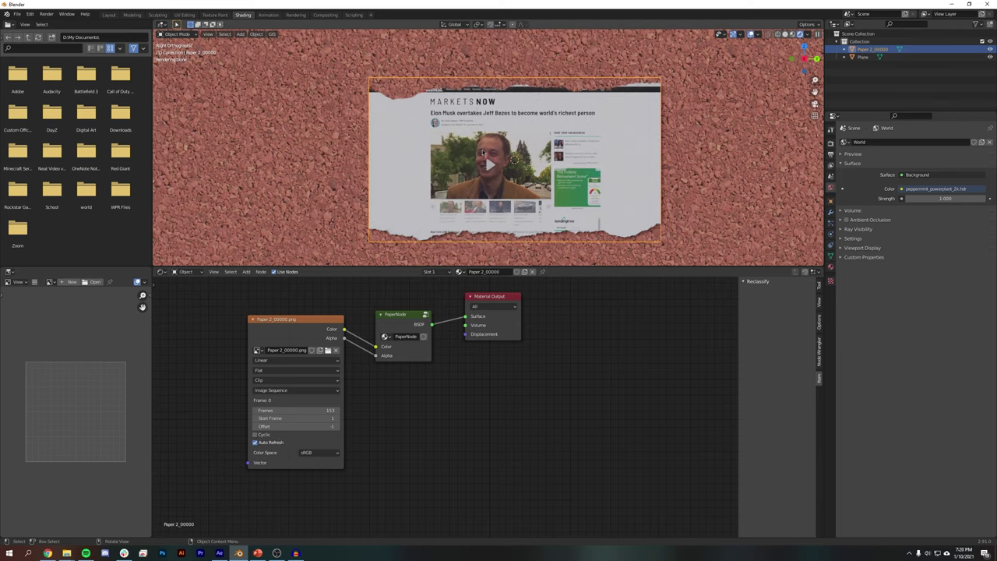
Subdivide the article paper's mesh in Edit Mode with 9 cuts
{"action": "key", "text": "Tab"}
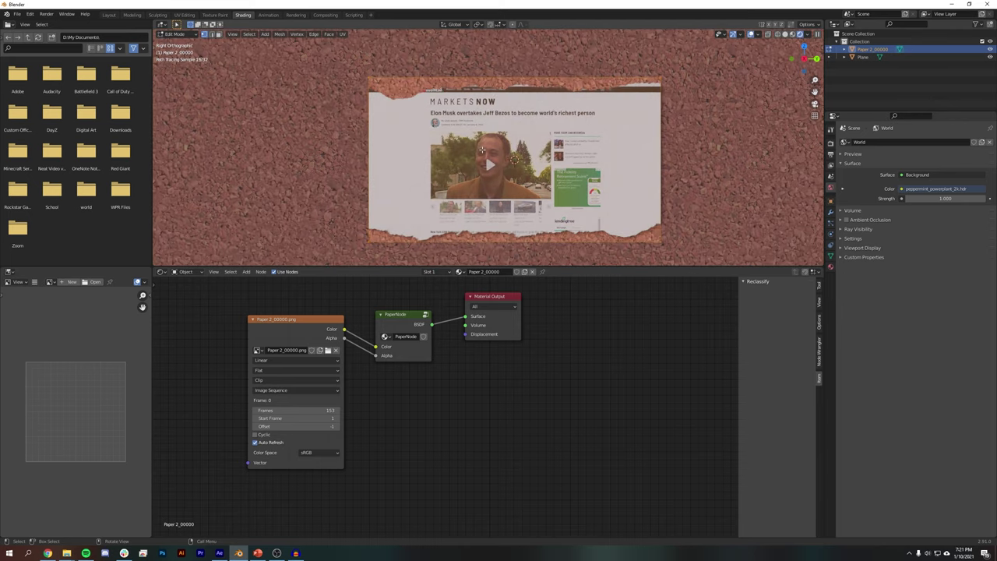
{"action": "right_click", "coordinate": [482, 150]}
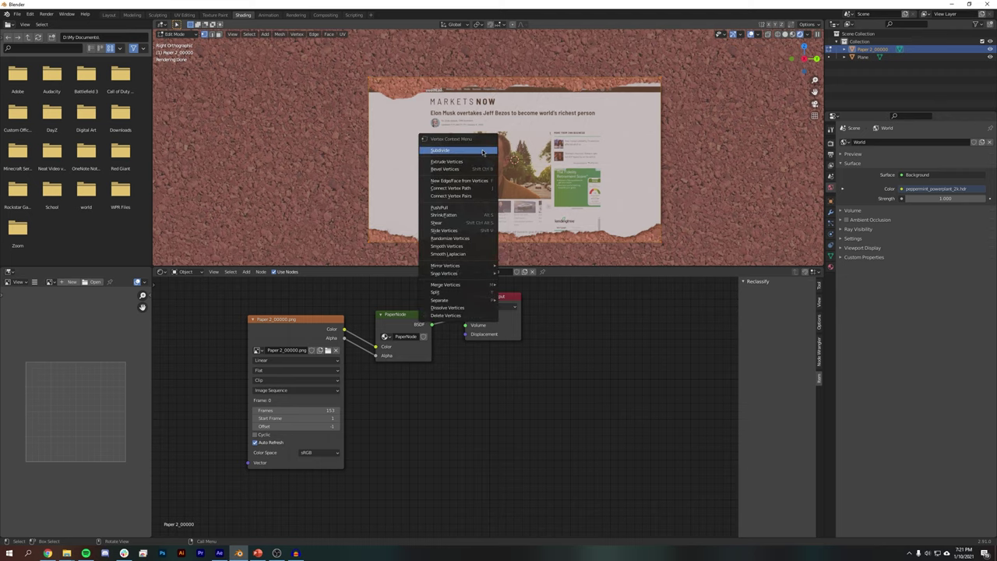
{"action": "left_click", "coordinate": [482, 150]}
{"action": "left_click", "coordinate": [172, 261]}
{"action": "left_click", "coordinate": [258, 208]}
{"action": "left_click", "coordinate": [258, 208]}
{"action": "left_click", "coordinate": [258, 208]}
{"action": "left_click", "coordinate": [258, 208]}
{"action": "left_click", "coordinate": [258, 208]}
{"action": "left_click", "coordinate": [258, 209]}
{"action": "left_click", "coordinate": [258, 209]}
{"action": "left_click", "coordinate": [258, 207]}
{"action": "left_click", "coordinate": [361, 134]}
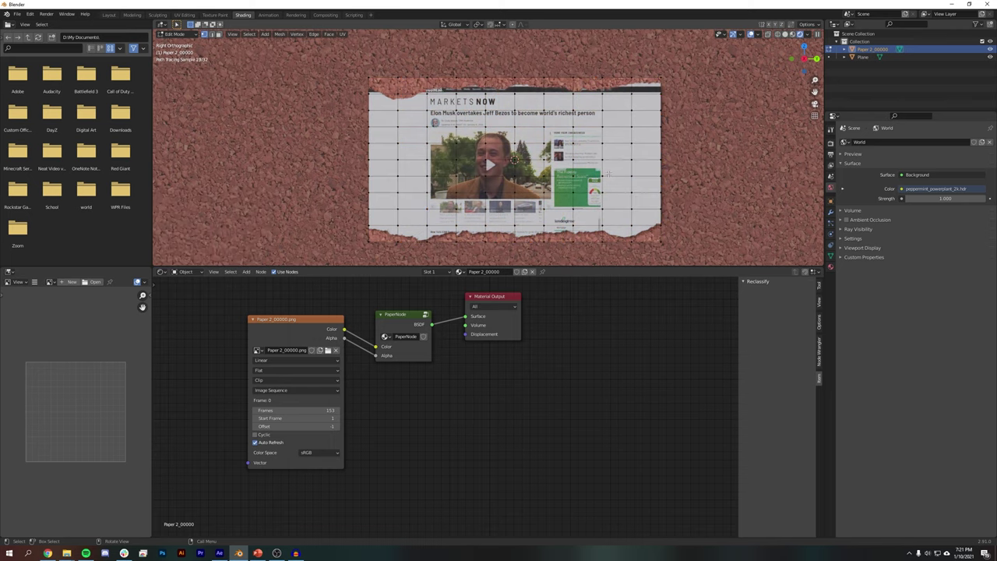
Turn on proportional editing and try moving the paper's lower-left corner vertex away from the cork board with a Smooth falloff
{"action": "middle_click_drag", "start_coordinate": [608, 175], "coordinate": [491, 59]}
{"action": "middle_click_drag", "start_coordinate": [616, 225], "coordinate": [499, 172]}
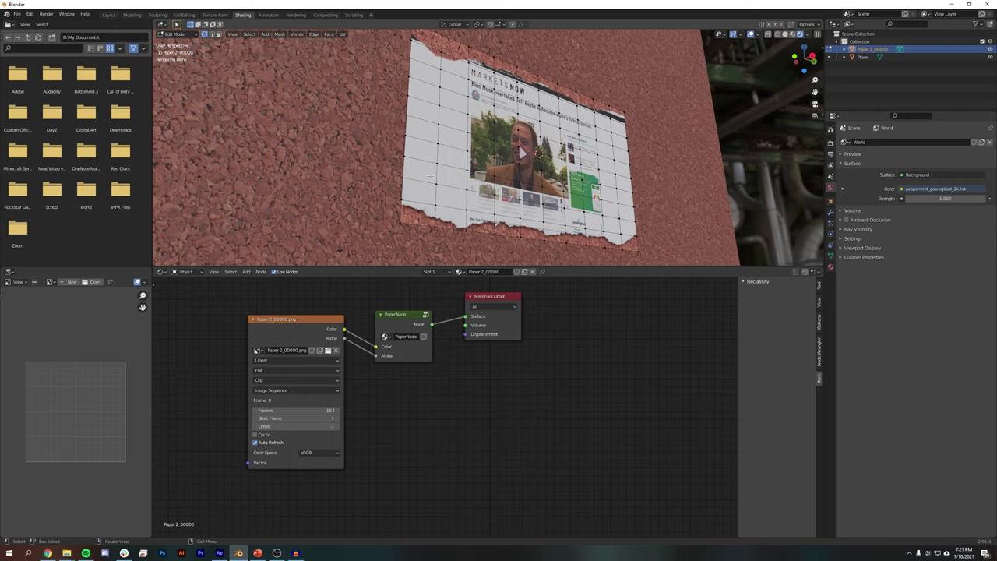
{"action": "left_click", "coordinate": [512, 25]}
{"action": "key", "text": "g"}
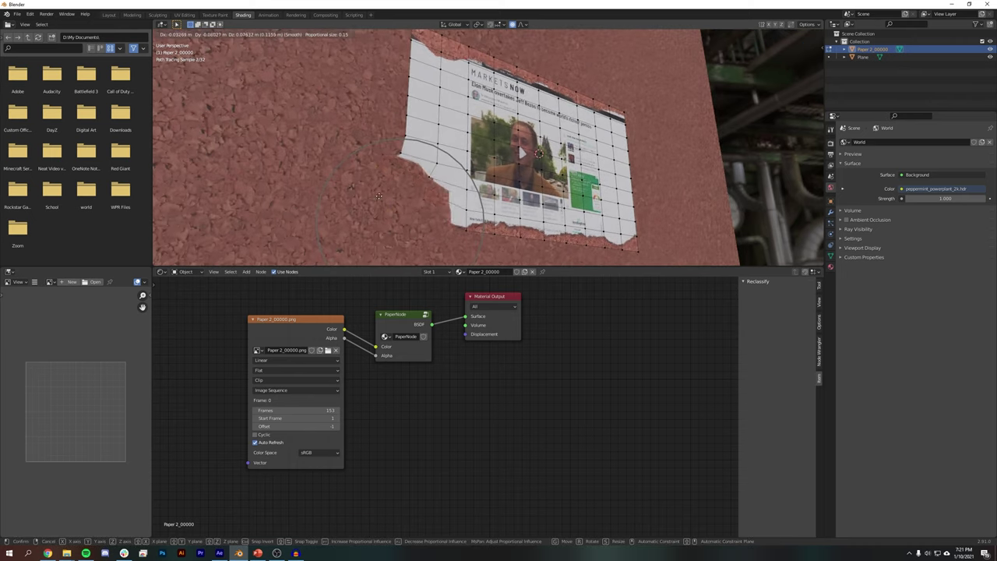
{"action": "scroll", "coordinate": [442, 222], "scroll_direction": "up", "scroll_amount": 7}
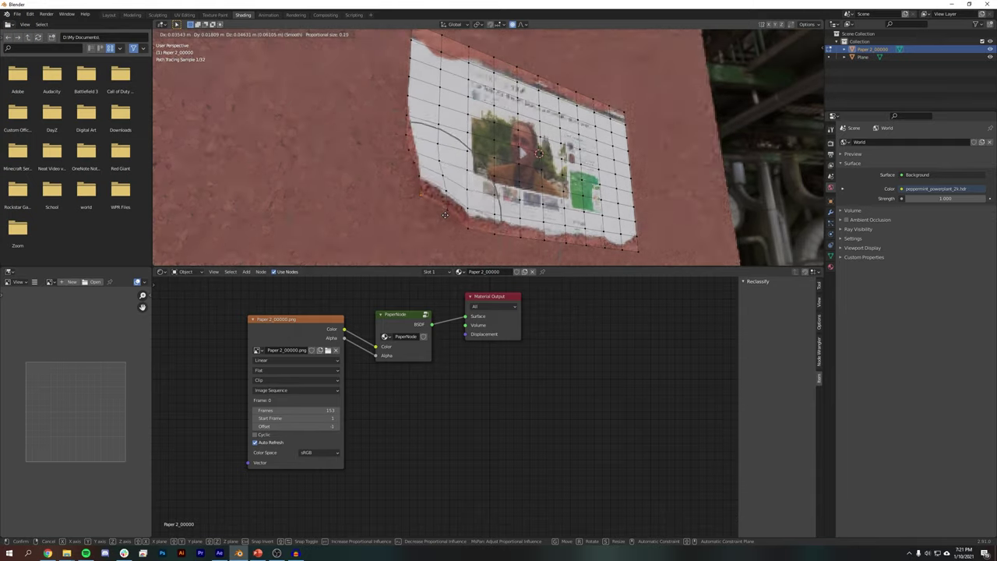
{"action": "scroll", "coordinate": [444, 216], "scroll_direction": "down", "scroll_amount": 4}
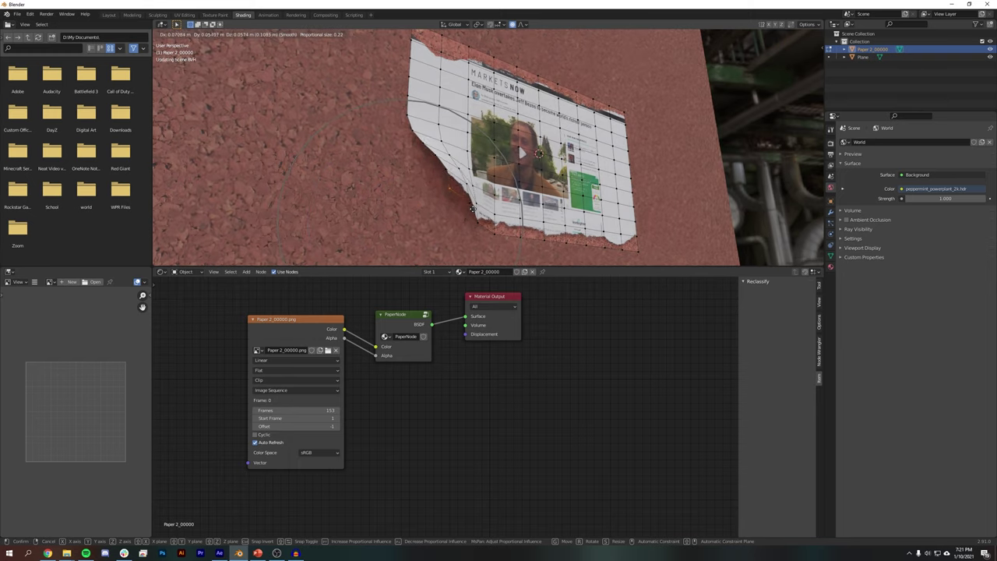
{"action": "key", "text": "Escape"}
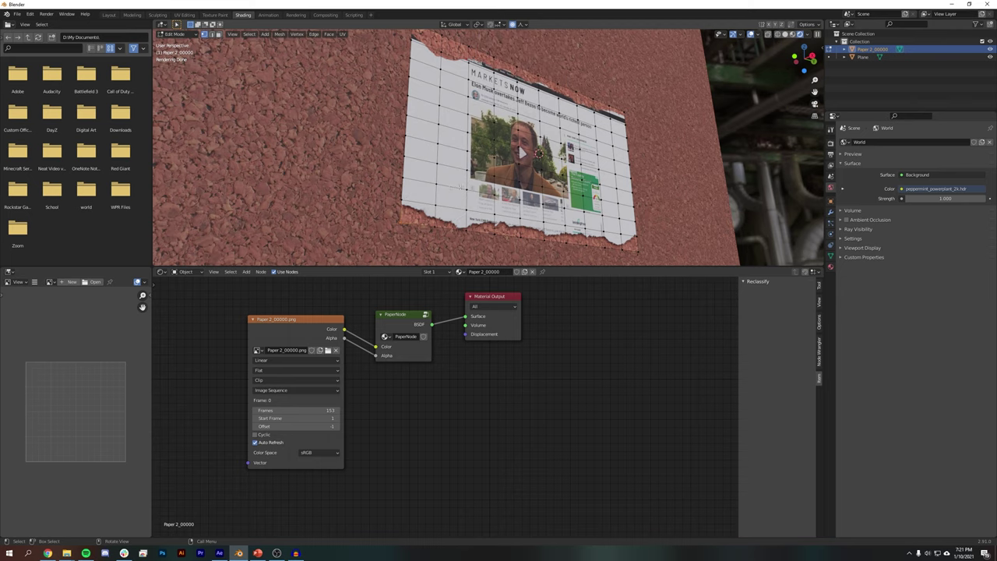
Lift the paper's lower-left corner about 0.028 m along X using Sharp falloff and a proportional size of about 0.135
{"action": "key", "text": "g"}
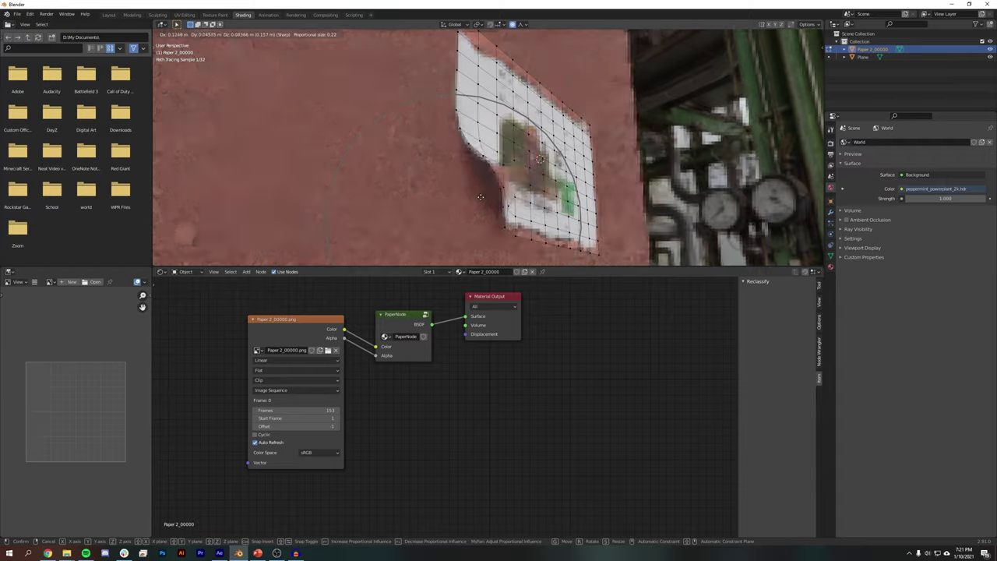
{"action": "key", "text": "x"}
{"action": "scroll", "coordinate": [436, 195], "scroll_direction": "up", "scroll_amount": 5}
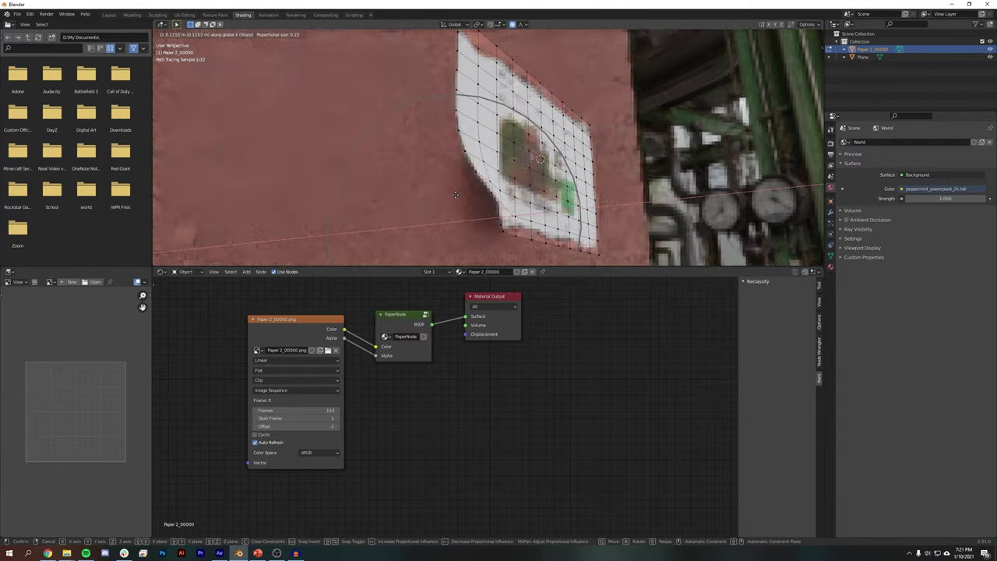
{"action": "left_click", "coordinate": [419, 199]}
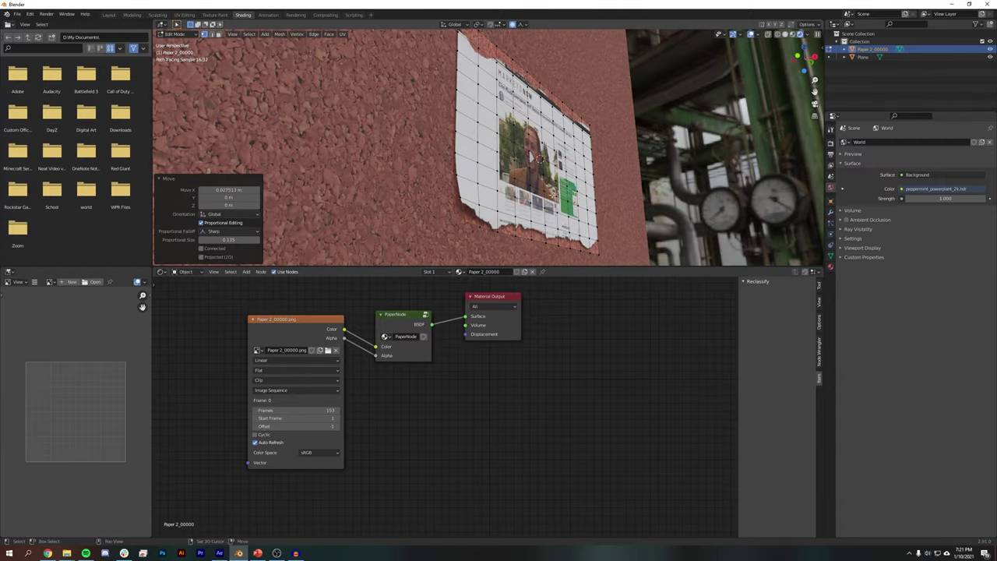
Shift the paper's lower-right corner and a middle vertex of its bottom edge slightly along X with Sharp falloff
{"action": "middle_click_drag", "start_coordinate": [419, 200], "coordinate": [342, 169], "text": "shift"}
{"action": "key", "text": "g"}
{"action": "key", "text": "x"}
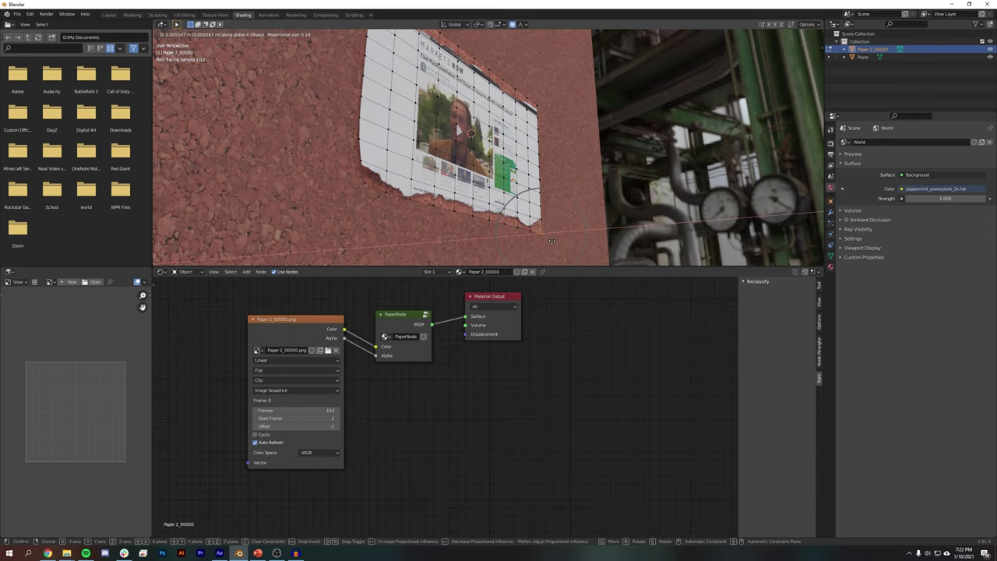
{"action": "left_click", "coordinate": [551, 240]}
{"action": "key", "text": "g"}
{"action": "key", "text": "x"}
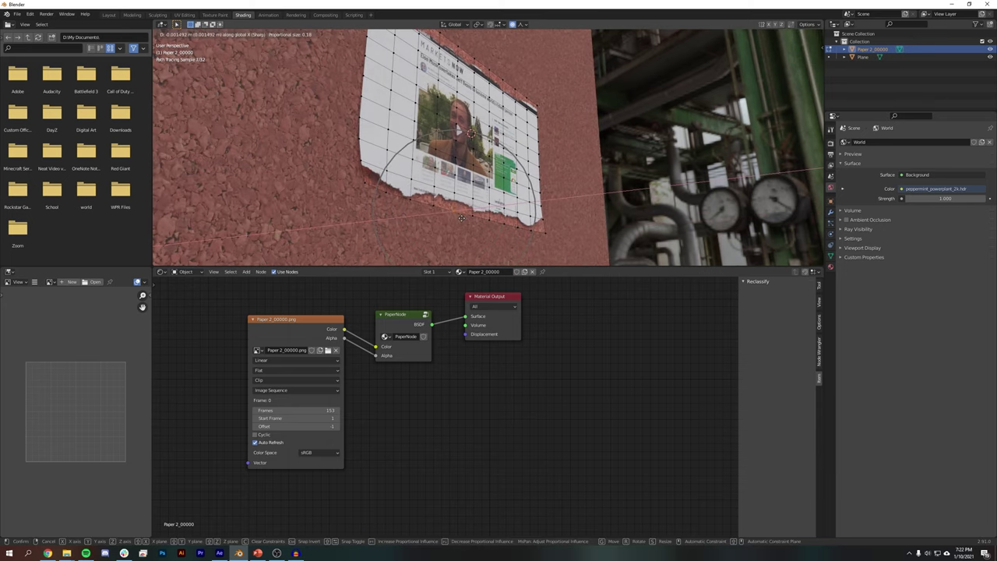
{"action": "left_click", "coordinate": [464, 219]}
Adjust an inner vertex near the green advertisement and a right-edge vertex along X, the second by about -0.0024 m
{"action": "left_click", "coordinate": [506, 165]}
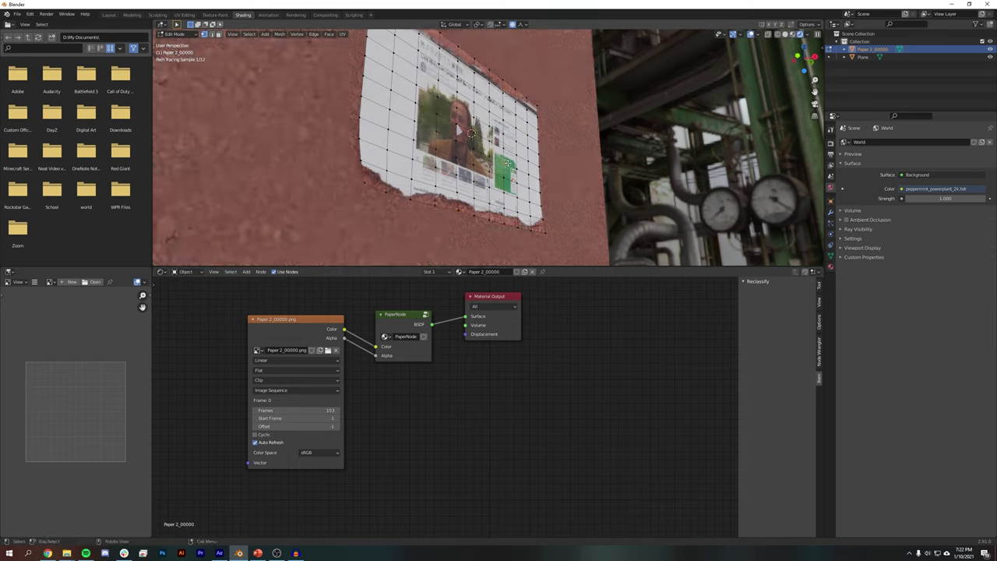
{"action": "key", "text": "g"}
{"action": "key", "text": "x"}
{"action": "left_click", "coordinate": [535, 184]}
{"action": "left_click_drag", "start_coordinate": [543, 196], "coordinate": [545, 197]}
{"action": "key", "text": "g"}
{"action": "key", "text": "x"}
{"action": "scroll", "coordinate": [545, 198], "scroll_direction": "down", "scroll_amount": 3}
{"action": "left_click", "coordinate": [545, 198]}
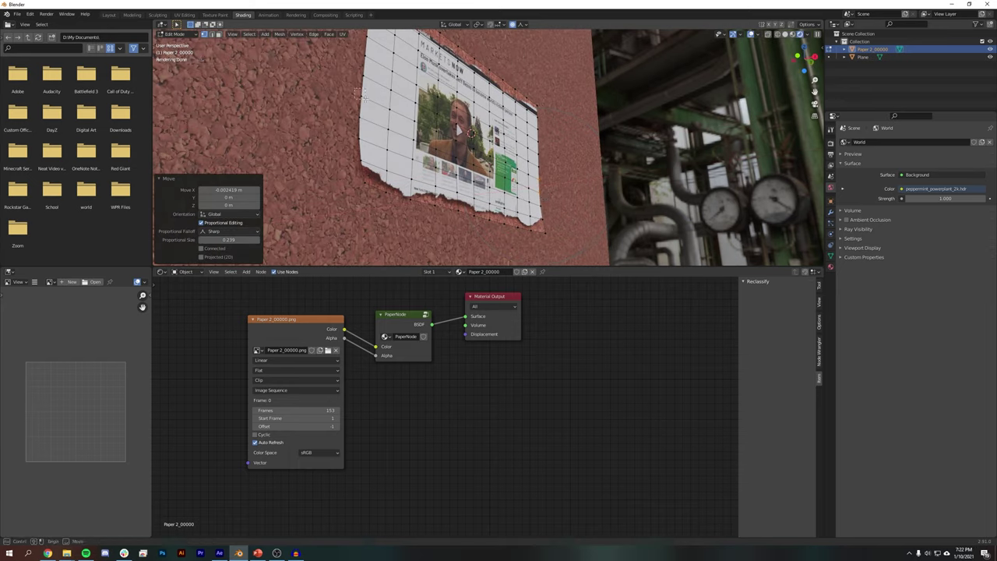
In Object Mode and front view, move the whole paper along X until it sits close to the cork board
{"action": "key", "text": "Tab"}
{"action": "middle_click_drag", "start_coordinate": [359, 94], "coordinate": [627, 175]}
{"action": "key", "text": "KP_1"}
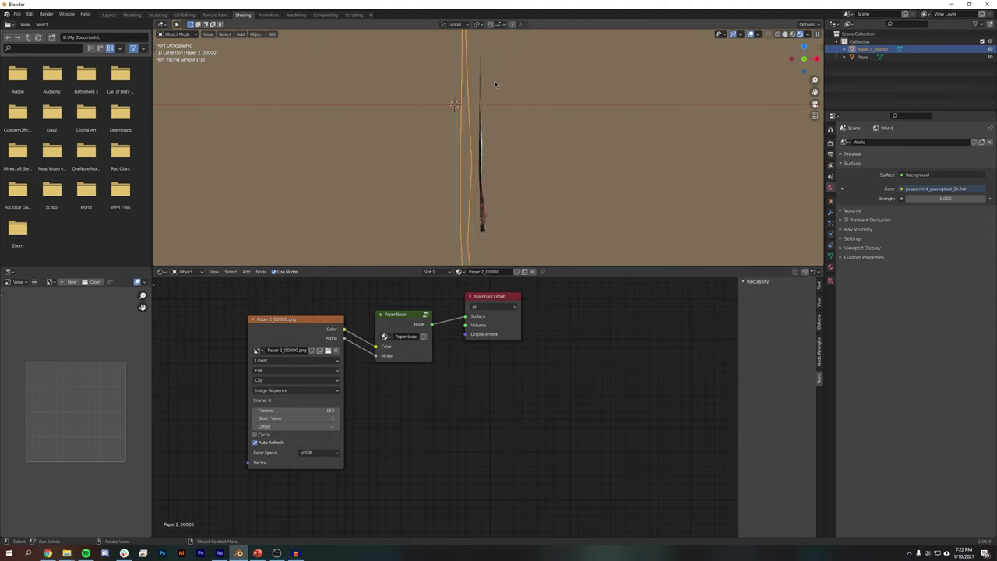
{"action": "key", "text": "g"}
{"action": "key", "text": "x"}
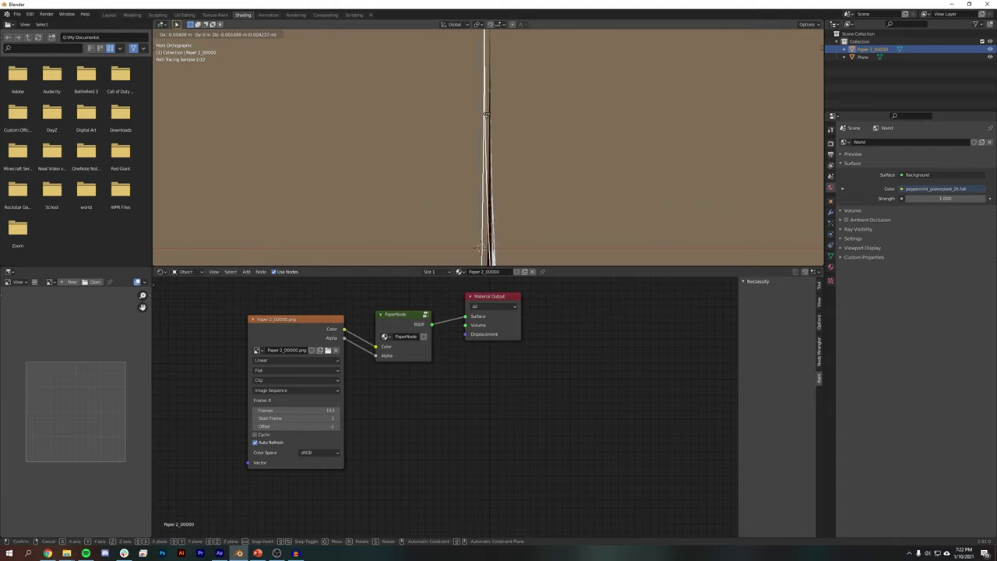
{"action": "left_click", "coordinate": [487, 115]}
Inspect from several angles how closely the bent paper lies against the cork board
{"action": "middle_click_drag", "start_coordinate": [486, 116], "coordinate": [576, 130]}
{"action": "key", "text": "Tab"}
{"action": "scroll", "coordinate": [581, 128], "scroll_direction": "down", "scroll_amount": 3}
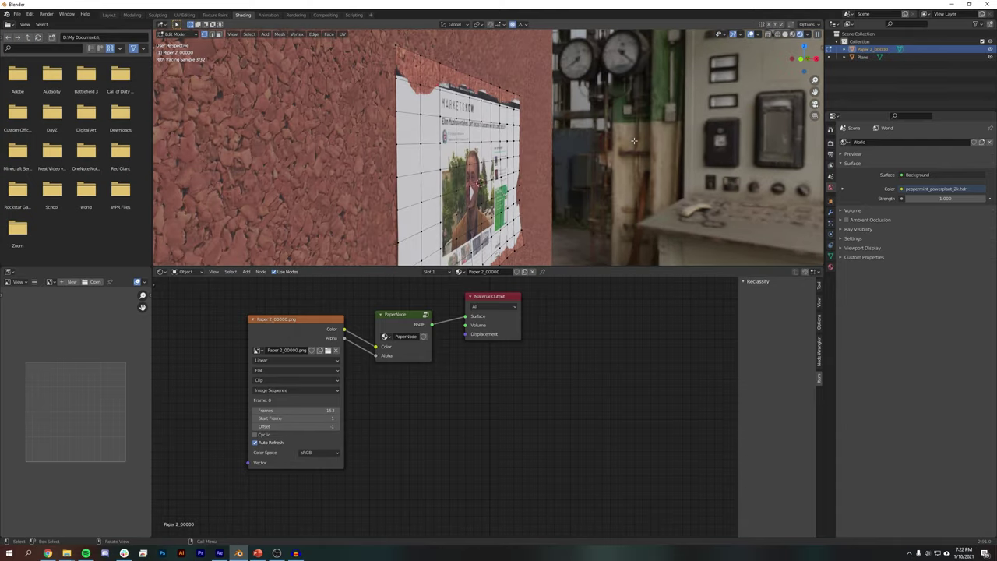
{"action": "middle_click_drag", "start_coordinate": [634, 141], "coordinate": [585, 143]}
{"action": "key", "text": "Tab"}
{"action": "left_click", "coordinate": [775, 129]}
{"action": "middle_click_drag", "start_coordinate": [745, 138], "coordinate": [730, 140]}
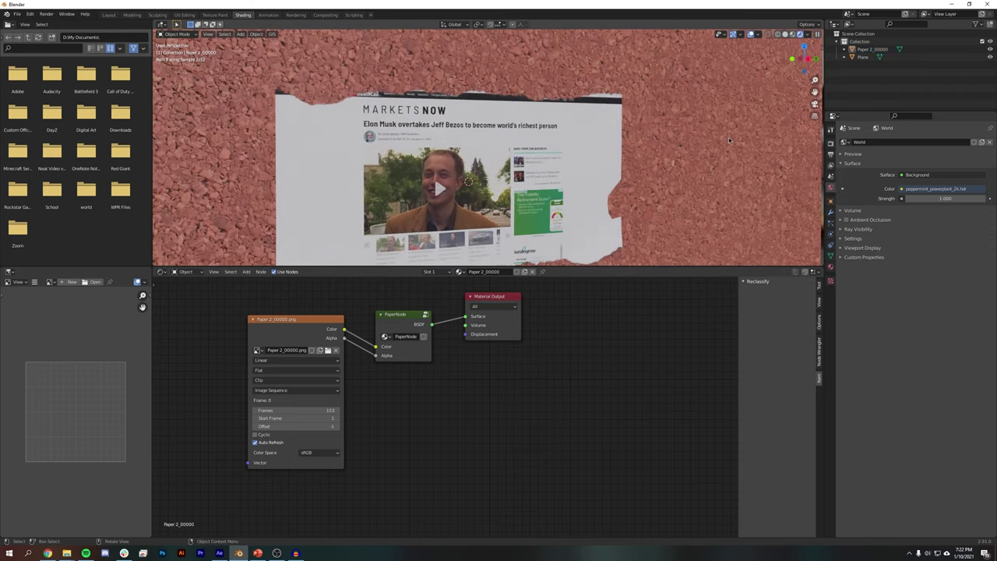
Pull the paper's right edge outward along X with proportional editing where the cork cuts through it, and deselect the paper
{"action": "middle_click_drag", "start_coordinate": [644, 217], "coordinate": [607, 199]}
{"action": "left_click", "coordinate": [598, 192]}
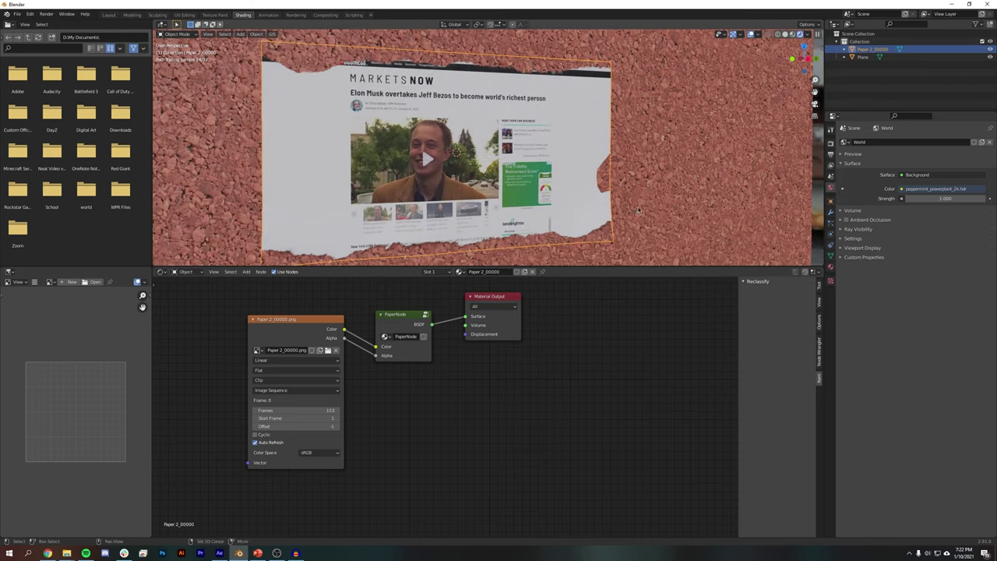
{"action": "scroll", "coordinate": [639, 211], "scroll_direction": "up", "scroll_amount": 2}
{"action": "key", "text": "Tab"}
{"action": "scroll", "coordinate": [586, 152], "scroll_direction": "up", "scroll_amount": 2}
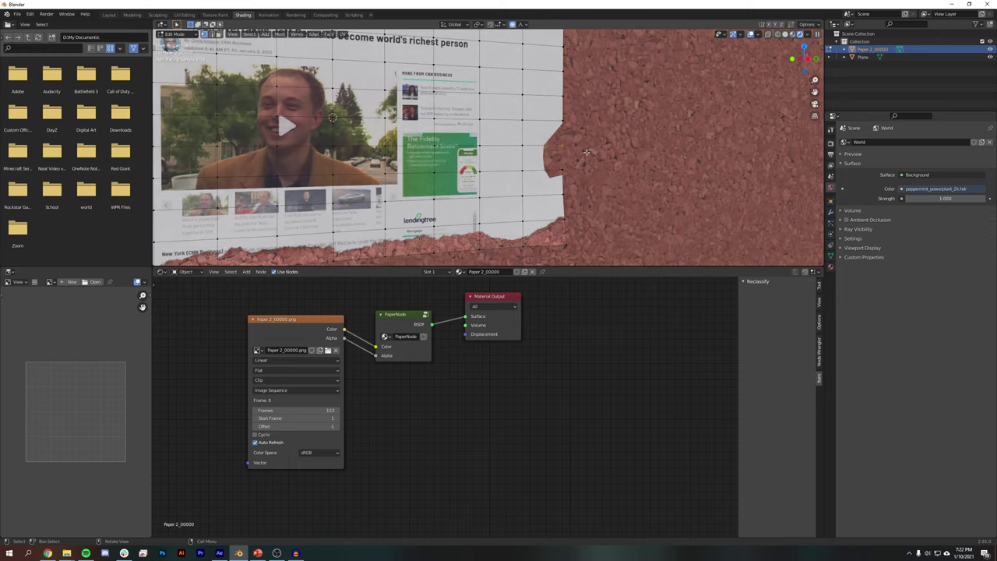
{"action": "key", "text": "g"}
{"action": "key", "text": "x"}
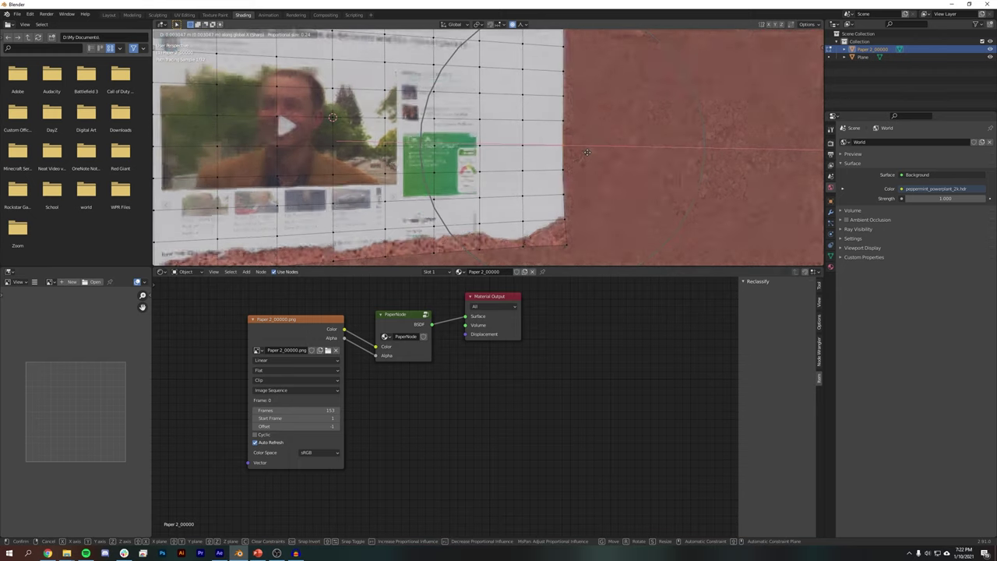
{"action": "left_click", "coordinate": [588, 153]}
{"action": "middle_click_drag", "start_coordinate": [588, 153], "coordinate": [690, 170]}
{"action": "key", "text": "Tab"}
{"action": "left_click", "coordinate": [690, 171]}
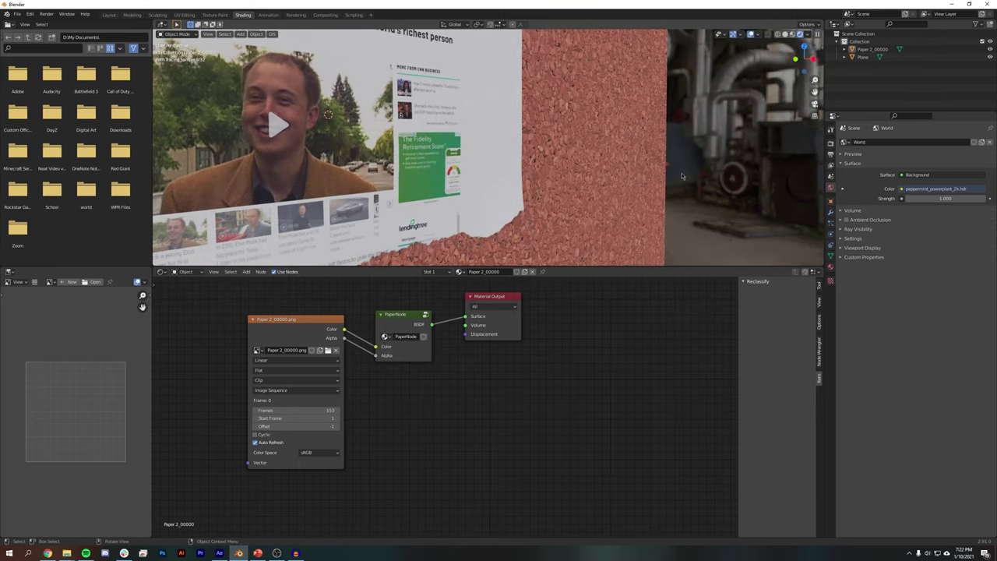
Move one vertex near the paper's lower edge along X with proportional editing to vary the bend
{"action": "scroll", "coordinate": [690, 170], "scroll_direction": "down", "scroll_amount": 5}
{"action": "middle_click_drag", "start_coordinate": [510, 246], "coordinate": [503, 174]}
{"action": "scroll", "coordinate": [504, 173], "scroll_direction": "up", "scroll_amount": 5}
{"action": "left_click", "coordinate": [503, 174]}
{"action": "key", "text": "Tab"}
{"action": "left_click", "coordinate": [506, 183]}
{"action": "key", "text": "g"}
{"action": "key", "text": "x"}
{"action": "left_click", "coordinate": [538, 195]}
Move two further paper vertices slightly along X, leave Edit Mode and clear the selection
{"action": "left_click", "coordinate": [599, 225]}
{"action": "key", "text": "g"}
{"action": "key", "text": "x"}
{"action": "left_click", "coordinate": [606, 226]}
{"action": "left_click", "coordinate": [632, 235]}
{"action": "key", "text": "g"}
{"action": "key", "text": "x"}
{"action": "left_click", "coordinate": [644, 240]}
{"action": "key", "text": "Tab"}
{"action": "key", "text": "alt+a"}
Add a cylinder mesh in right view and move it about 2.69 m along Y, beside the cork board
{"action": "middle_click_drag", "start_coordinate": [690, 166], "coordinate": [556, 198]}
{"action": "scroll", "coordinate": [619, 180], "scroll_direction": "down", "scroll_amount": 3}
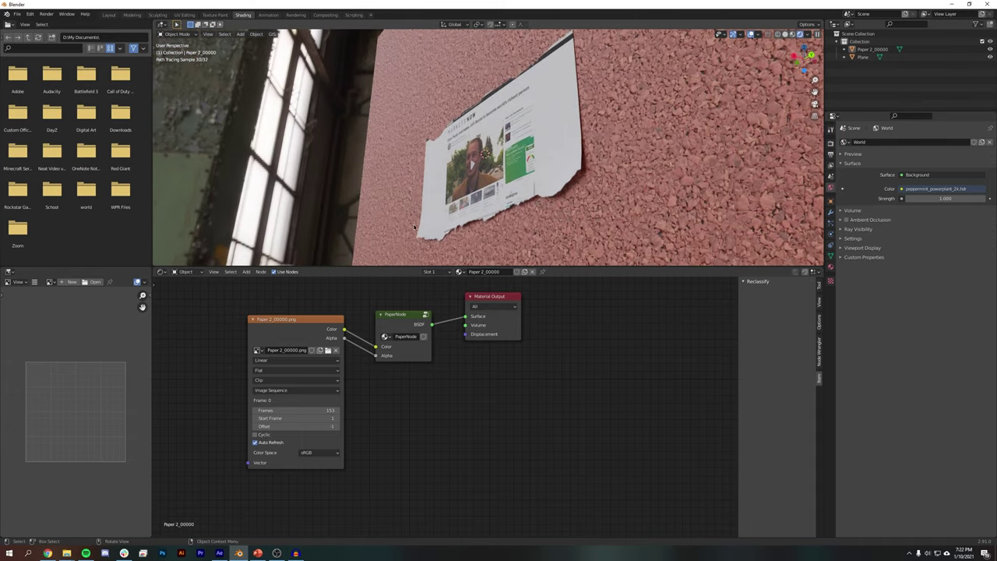
{"action": "key", "text": "KP_3"}
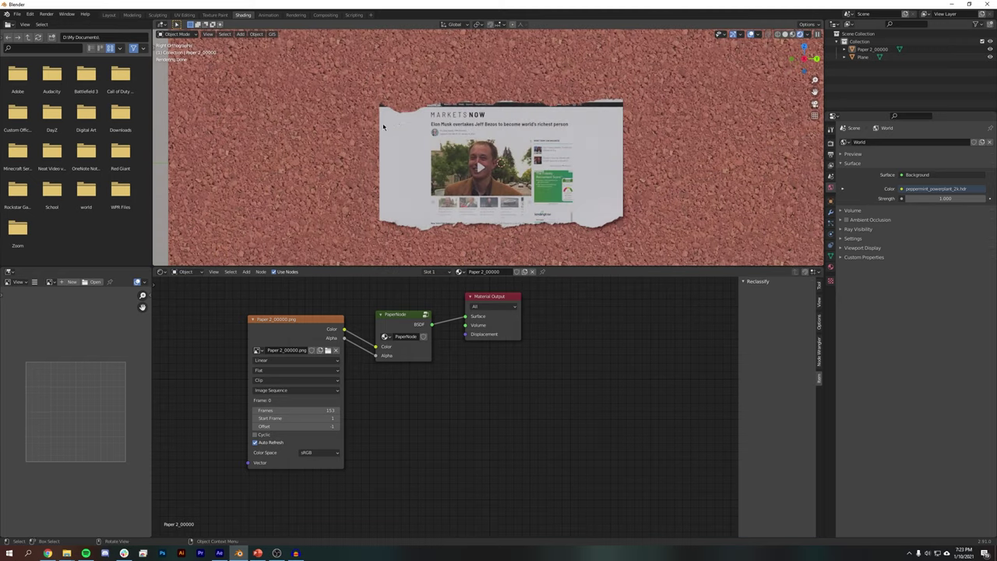
{"action": "scroll", "coordinate": [533, 133], "scroll_direction": "down", "scroll_amount": 6}
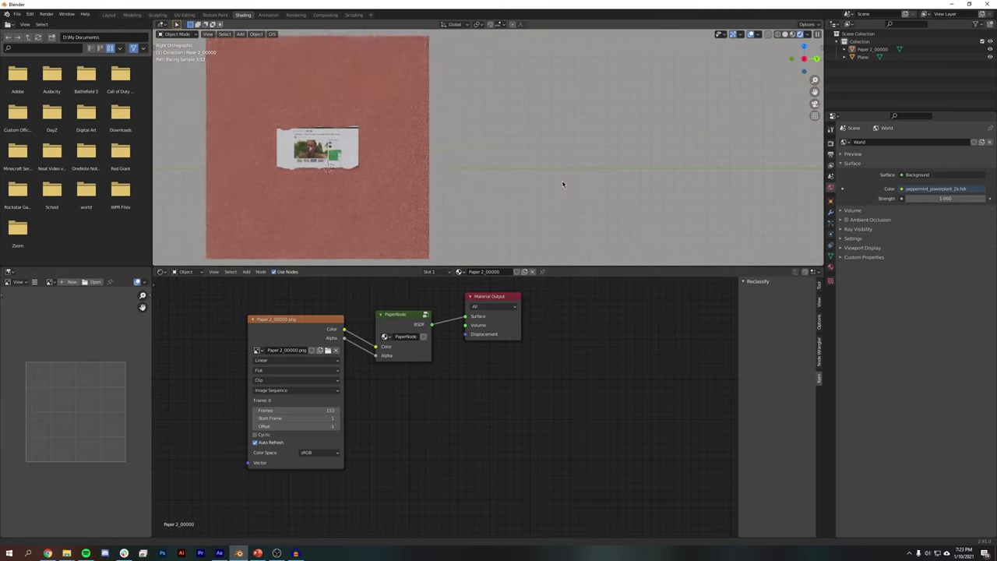
{"action": "key", "text": "shift+a"}
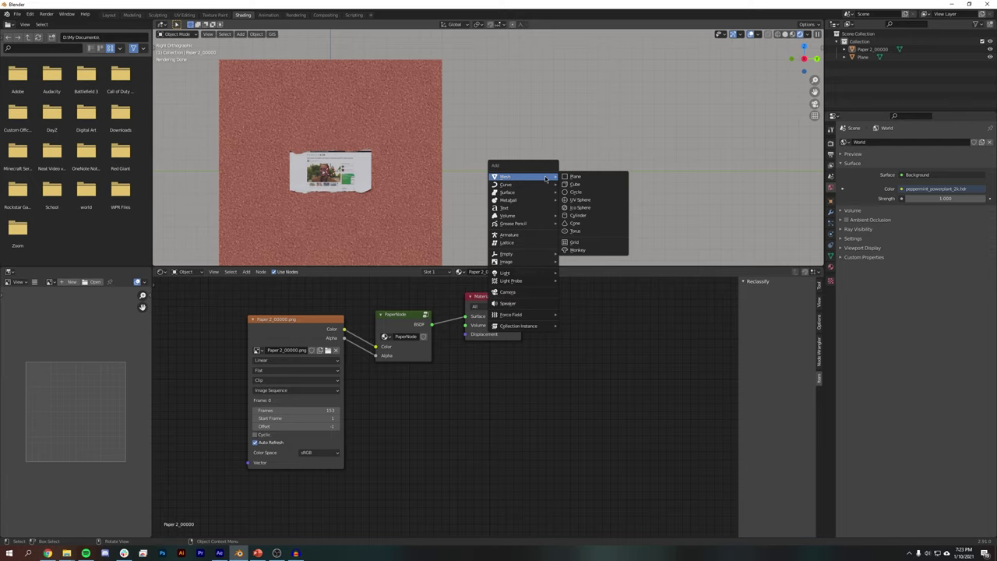
{"action": "left_click", "coordinate": [581, 215]}
{"action": "key", "text": "g"}
{"action": "key", "text": "x"}
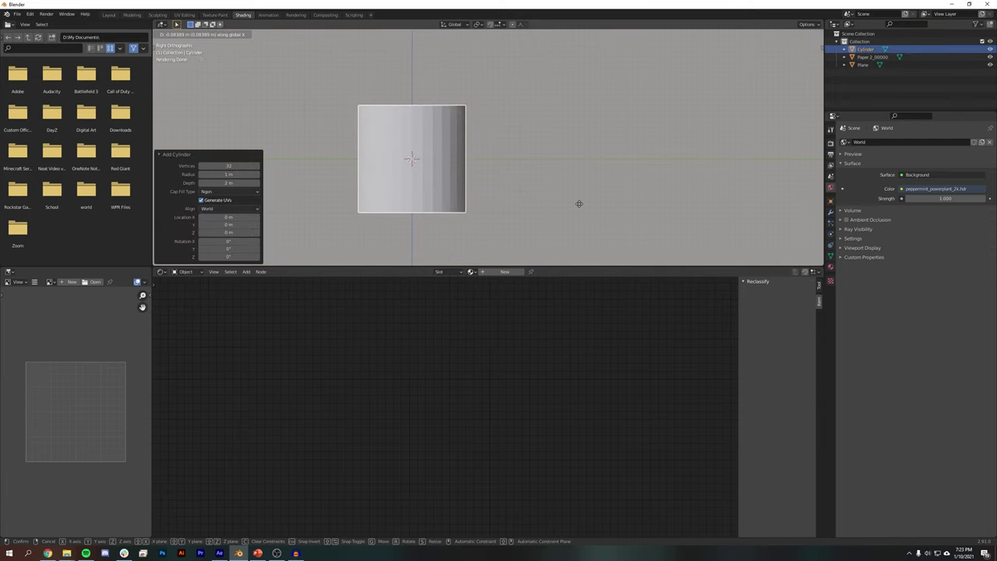
{"action": "key", "text": "y"}
{"action": "left_click", "coordinate": [684, 204]}
Scale the cylinder down uniformly and move it about 0.99 m back along Y toward the cork board
{"action": "key", "text": "s"}
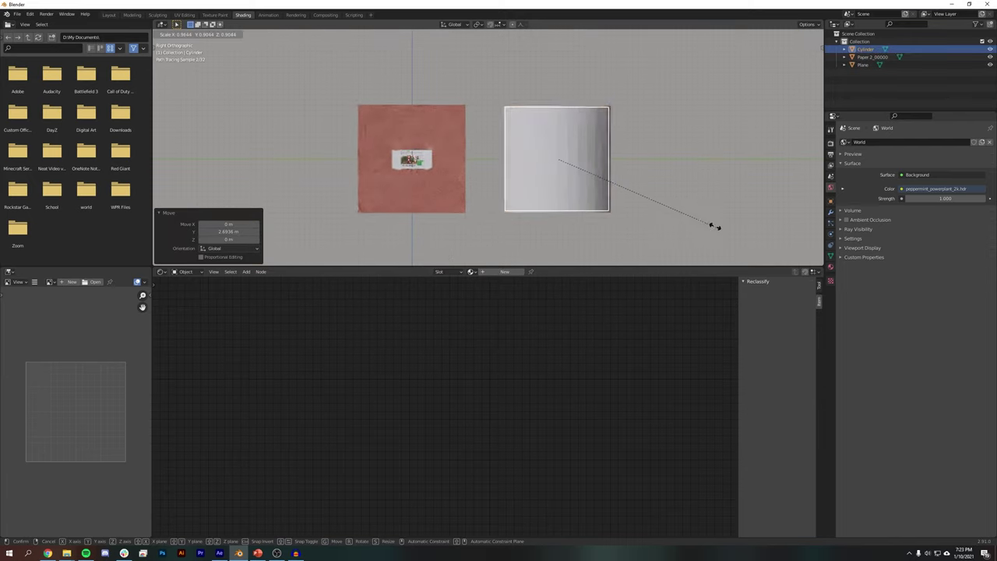
{"action": "left_click", "coordinate": [579, 172]}
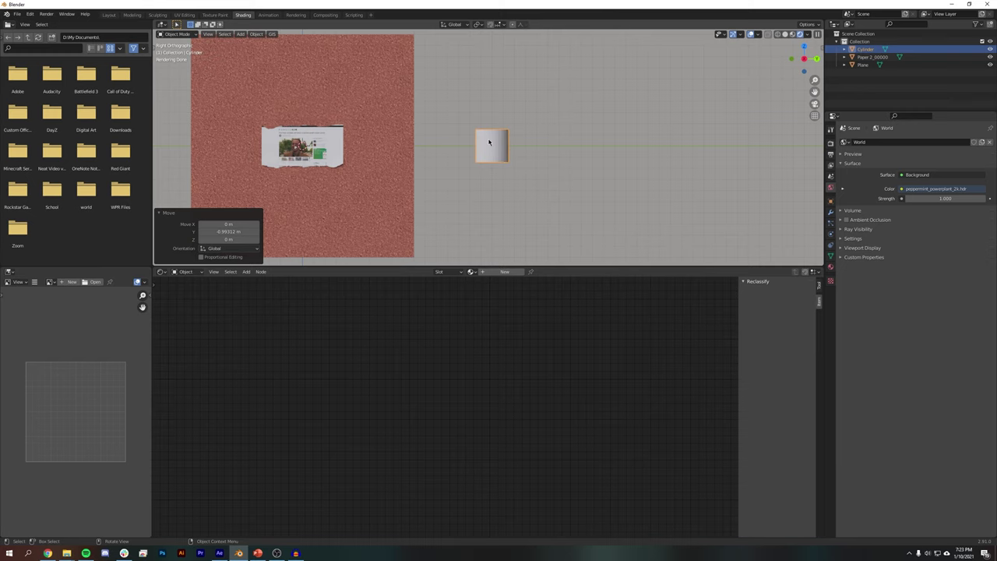
{"action": "scroll", "coordinate": [489, 141], "scroll_direction": "up", "scroll_amount": 3}
Enlarge the 3D viewport and stretch the cylinder along Z by a factor of about 1.89
{"action": "left_click_drag", "start_coordinate": [511, 265], "coordinate": [512, 364]}
{"action": "key", "text": "s"}
{"action": "key", "text": "z"}
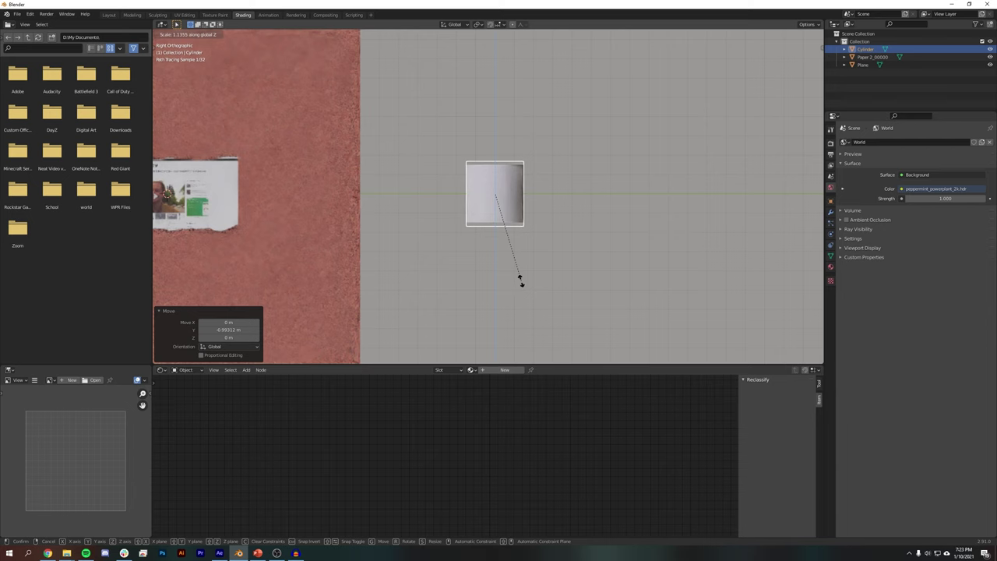
{"action": "left_click", "coordinate": [555, 335]}
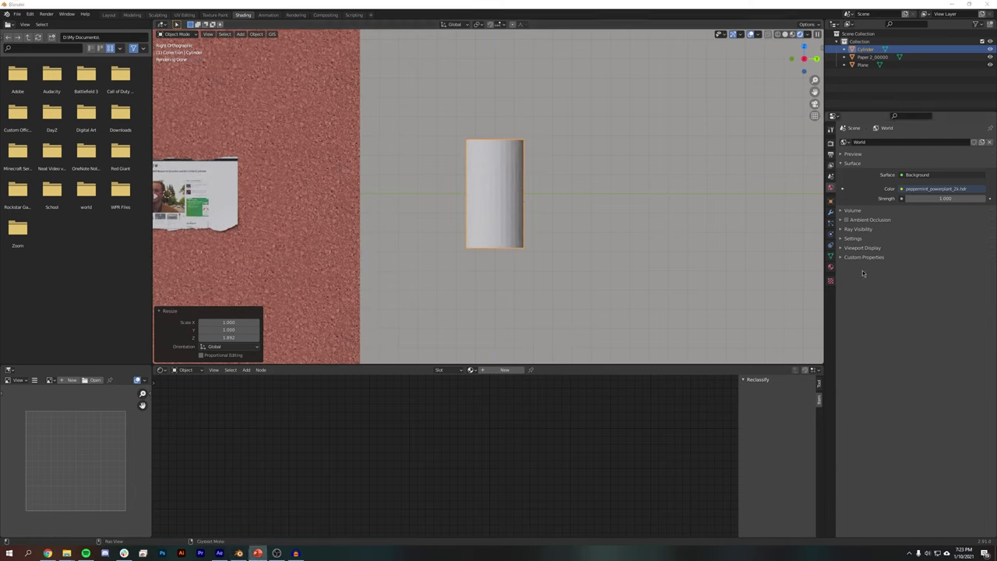
Apply smooth shading to the cylinder
{"action": "scroll", "coordinate": [518, 134], "scroll_direction": "up", "scroll_amount": 2}
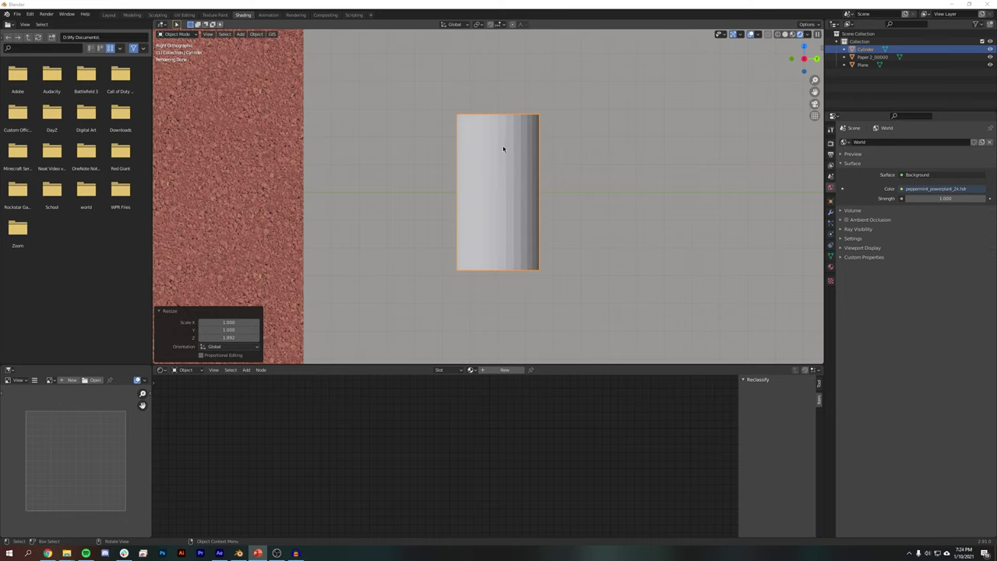
{"action": "right_click", "coordinate": [493, 148]}
{"action": "left_click", "coordinate": [477, 146]}
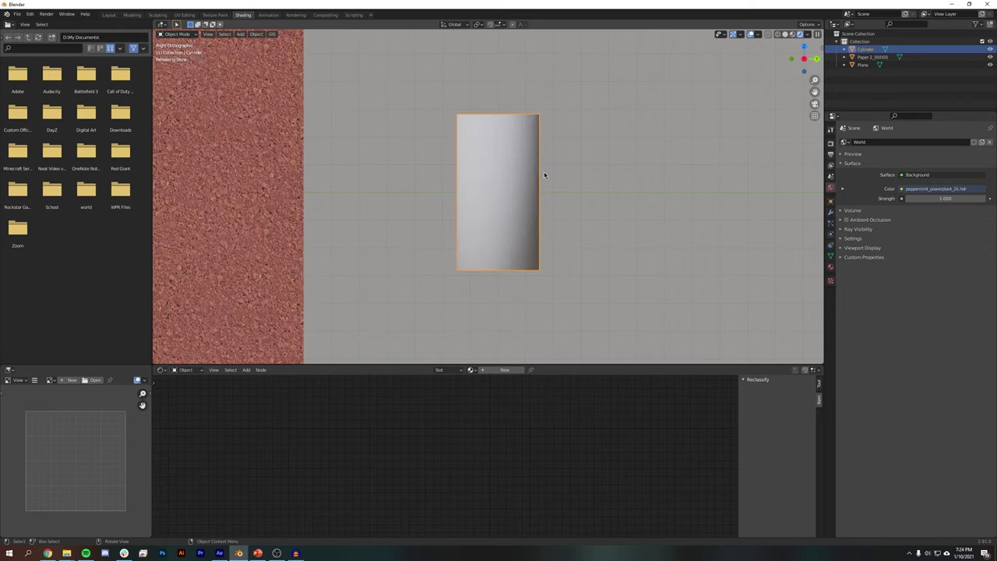
Cut a single edge loop around the cylinder near its top in Edit Mode, slid to a factor of about -0.640
{"action": "key", "text": "Tab"}
{"action": "left_click", "coordinate": [436, 148]}
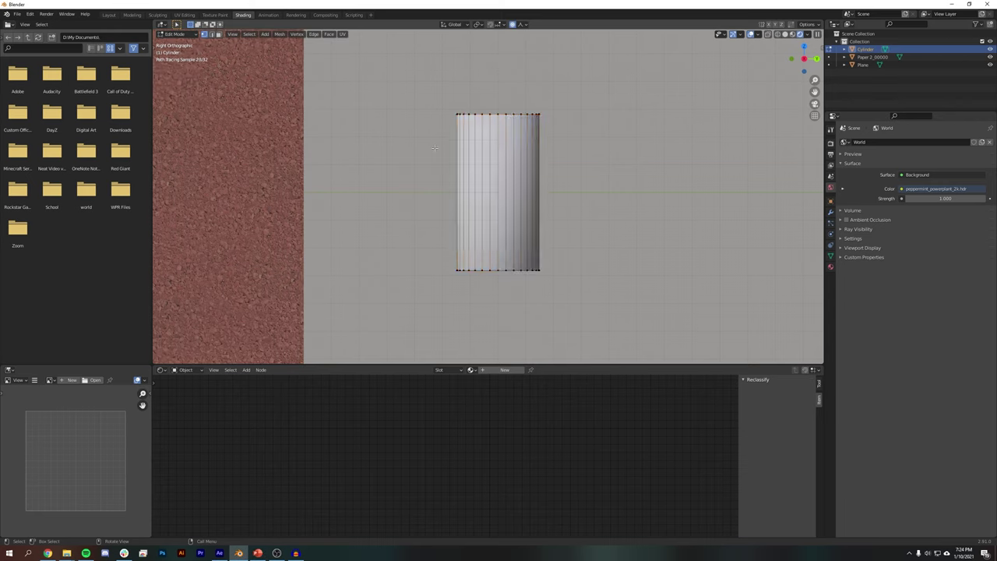
{"action": "key", "text": "ctrl+r"}
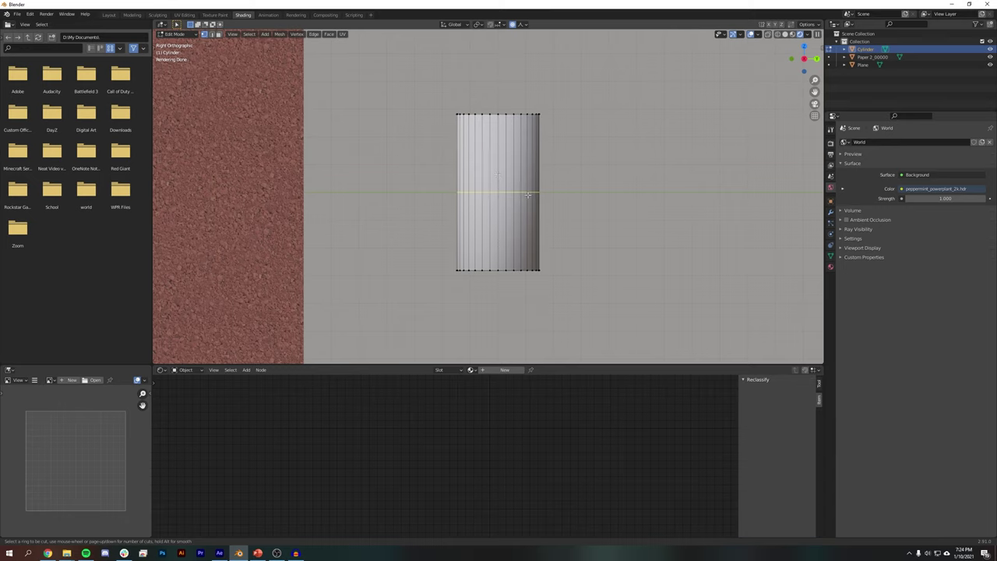
{"action": "left_click", "coordinate": [528, 194]}
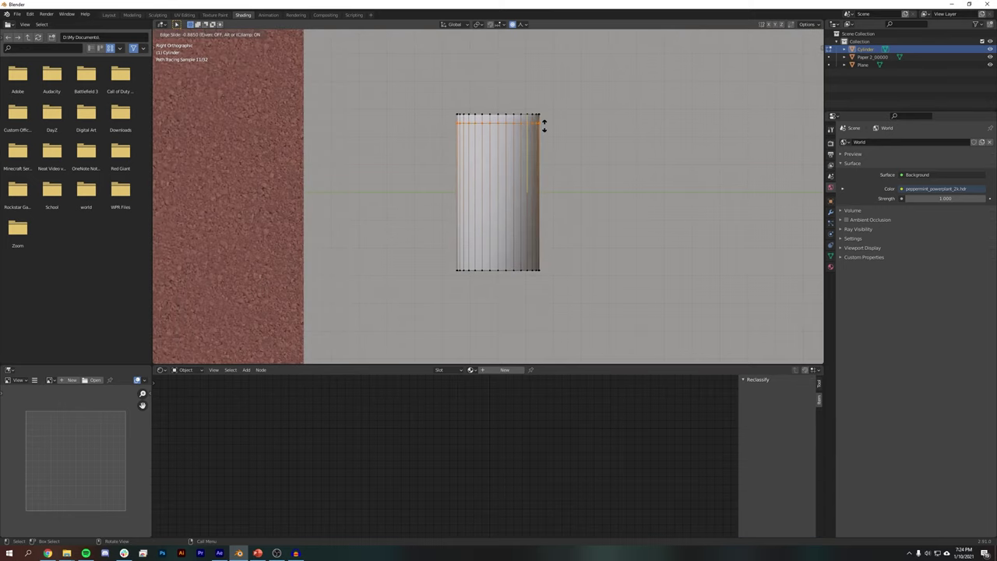
{"action": "left_click", "coordinate": [545, 145]}
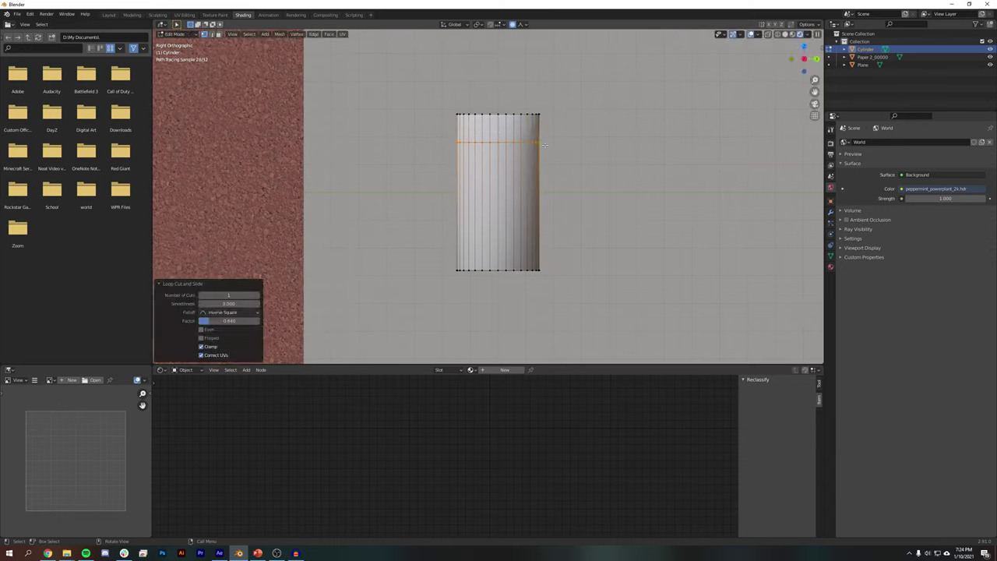
Cut a second edge loop about a quarter of the cylinder's height above its base and turn off proportional editing
{"action": "key", "text": "ctrl+r"}
{"action": "left_click", "coordinate": [538, 235]}
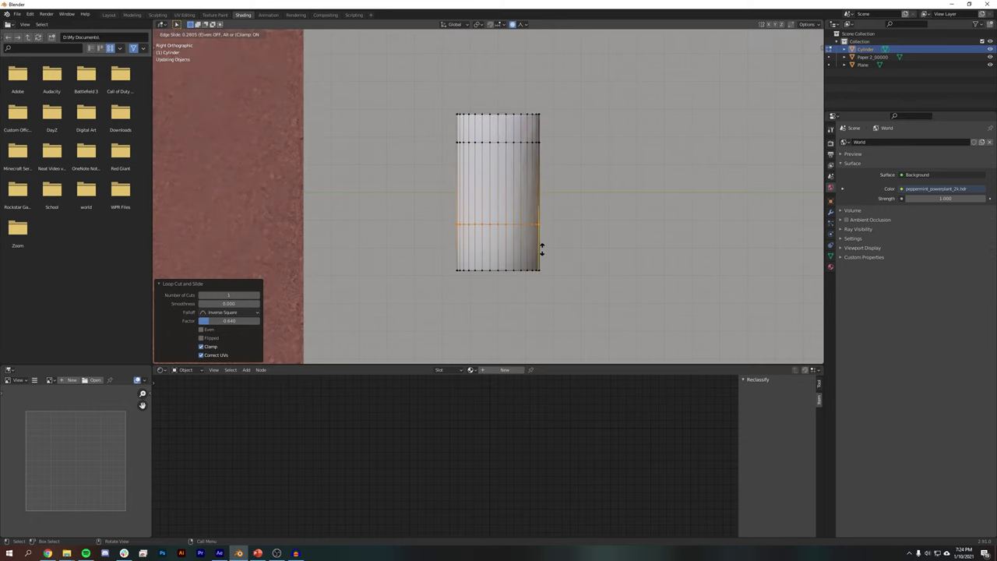
{"action": "left_click", "coordinate": [542, 252]}
{"action": "left_click", "coordinate": [535, 143], "text": "alt"}
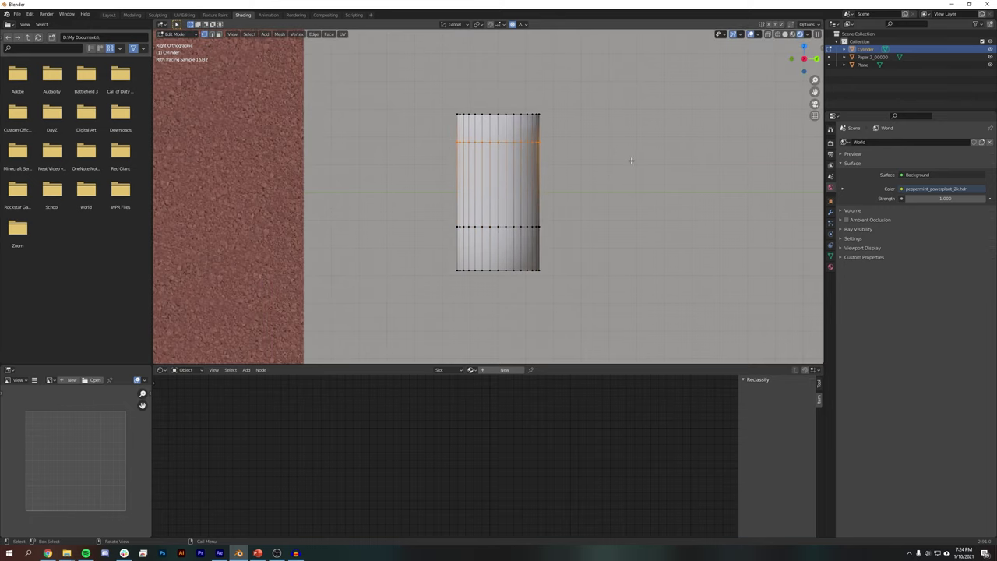
{"action": "left_click", "coordinate": [513, 24]}
Try to scale the selected upper edge loop to about 0.516, inspect the mesh from another angle, and undo the scaling
{"action": "key", "text": "s"}
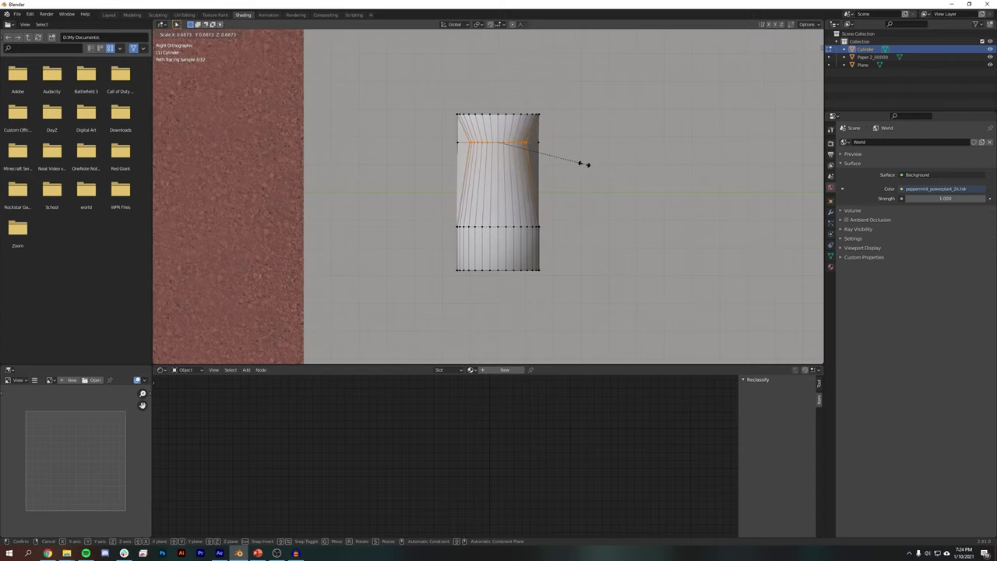
{"action": "left_click", "coordinate": [563, 159]}
{"action": "middle_click_drag", "start_coordinate": [563, 159], "coordinate": [433, 136]}
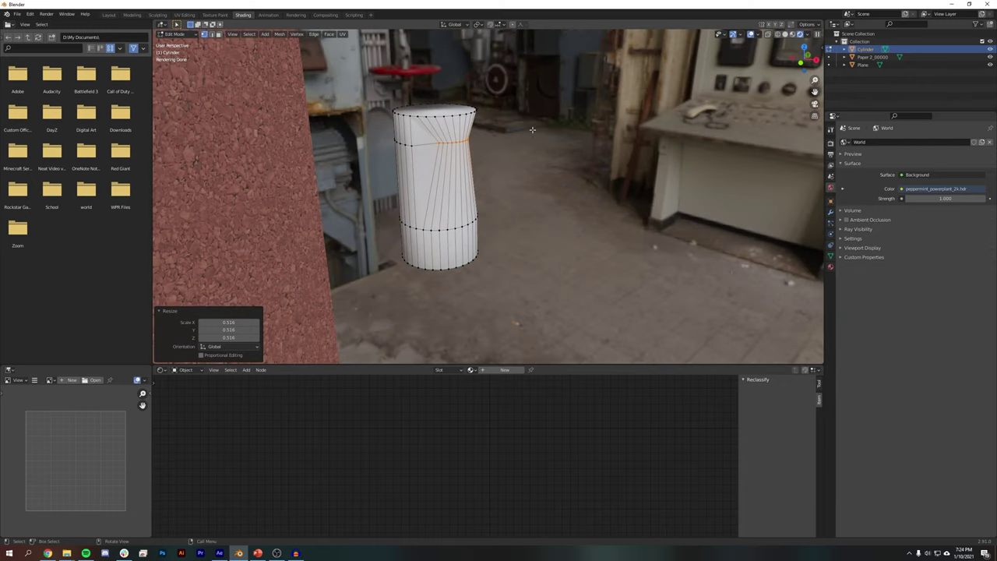
{"action": "left_click", "coordinate": [817, 60]}
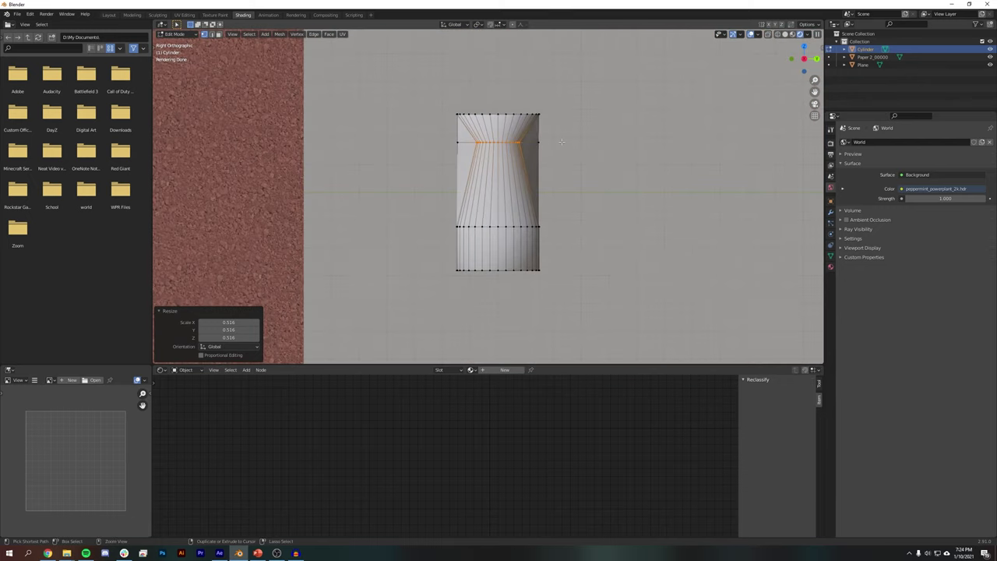
{"action": "key", "text": "ctrl+z"}
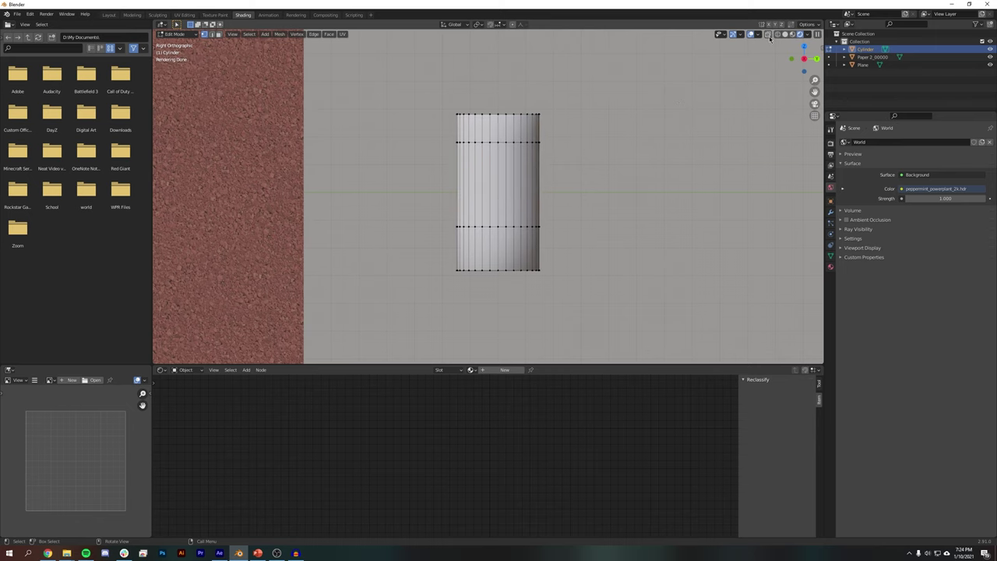
Enable X-ray, select the full upper edge loop including the far side, and scale it inward to form a narrow neck
{"action": "left_click", "coordinate": [769, 35]}
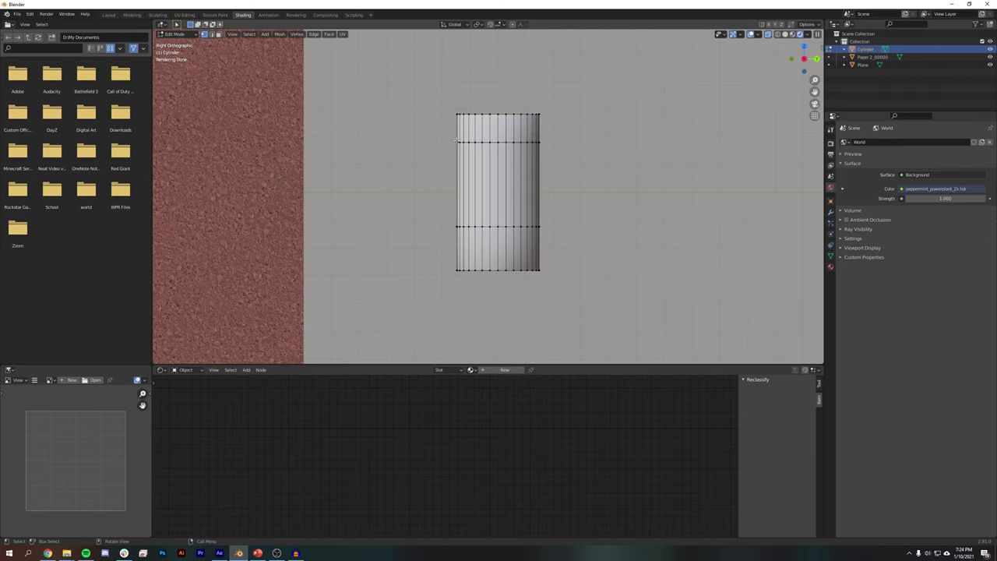
{"action": "middle_click_drag", "start_coordinate": [451, 138], "coordinate": [546, 164]}
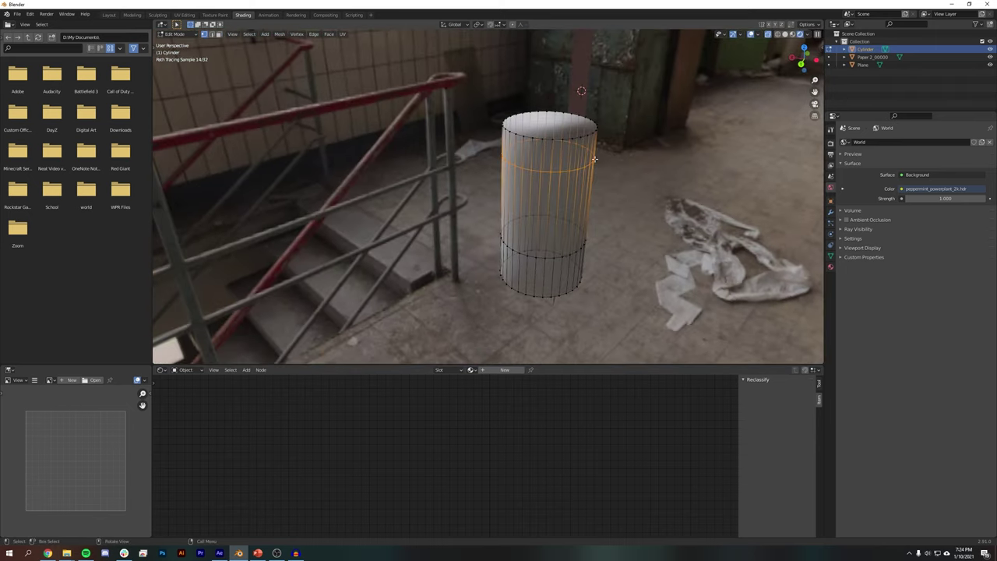
{"action": "left_click", "coordinate": [793, 58]}
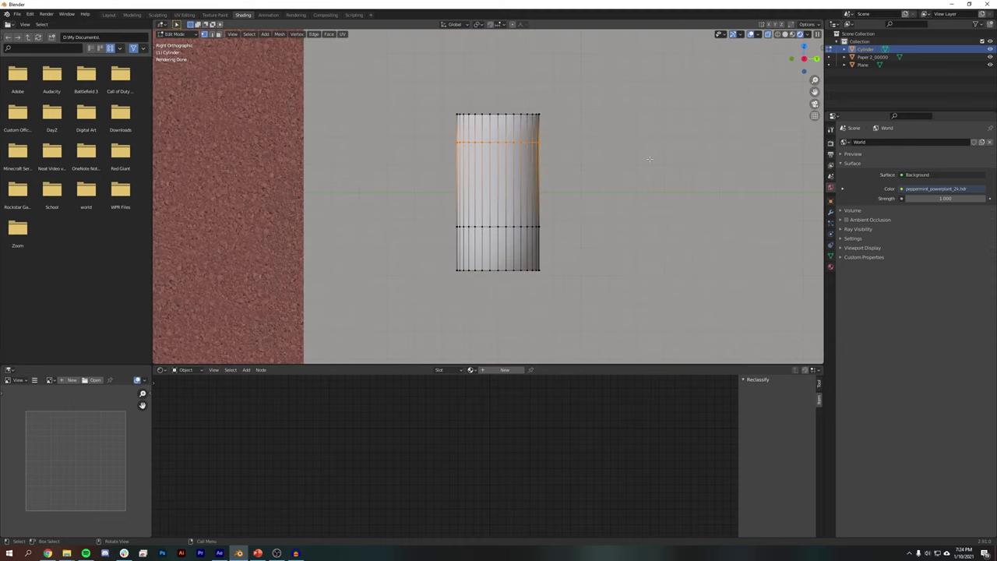
{"action": "key", "text": "s"}
{"action": "left_click", "coordinate": [566, 141]}
Scale the cylinder's top rim to about 0.71 and narrow the lower edge loop slightly
{"action": "left_click", "coordinate": [529, 115], "text": "alt"}
{"action": "key", "text": "s"}
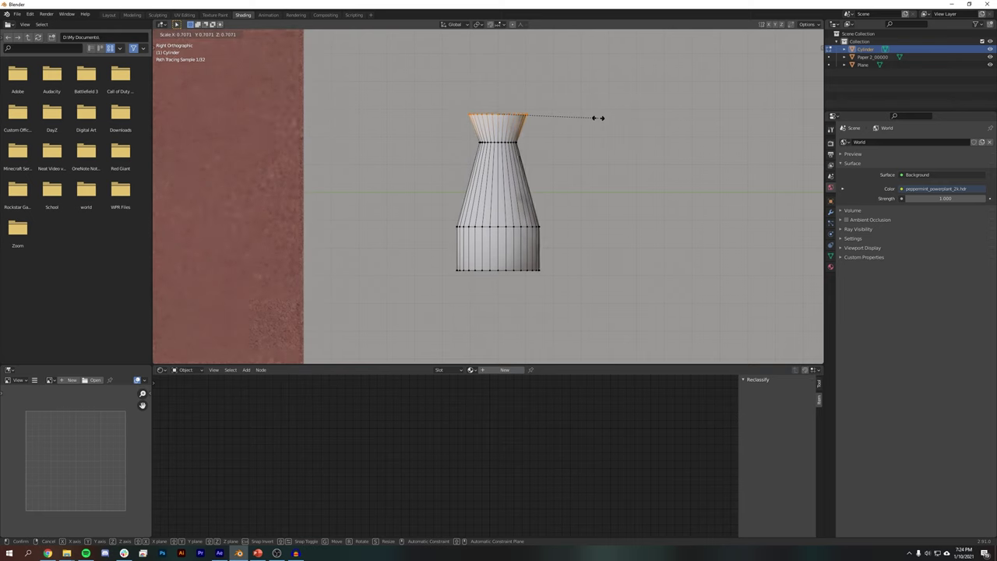
{"action": "left_click", "coordinate": [599, 117]}
{"action": "left_click", "coordinate": [460, 227], "text": "alt"}
{"action": "key", "text": "s"}
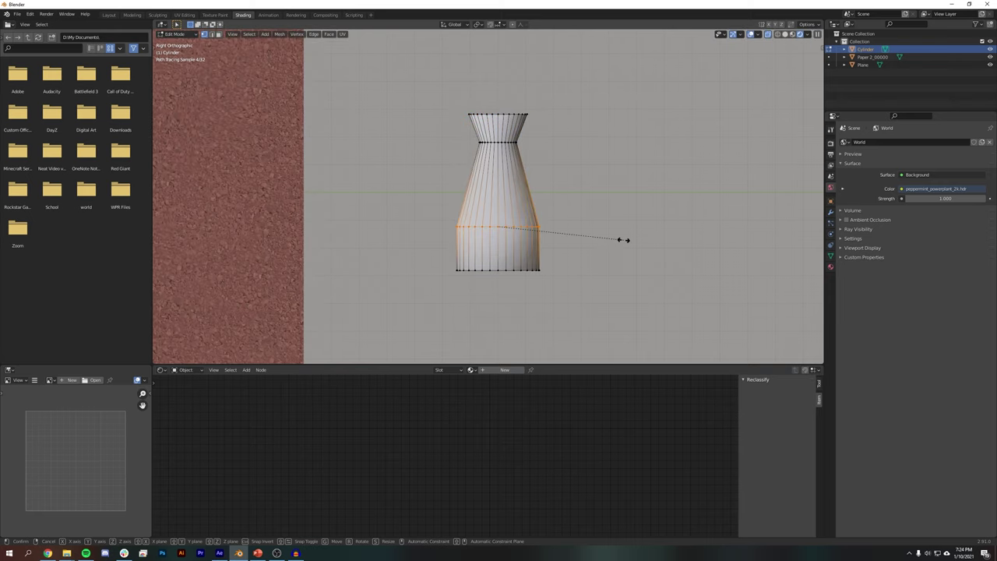
{"action": "left_click", "coordinate": [577, 231]}
Move the top rim and neck loop down about 0.067 m along Z
{"action": "left_click_drag", "start_coordinate": [440, 97], "coordinate": [560, 164]}
{"action": "key", "text": "g"}
{"action": "key", "text": "z"}
{"action": "left_click", "coordinate": [561, 182]}
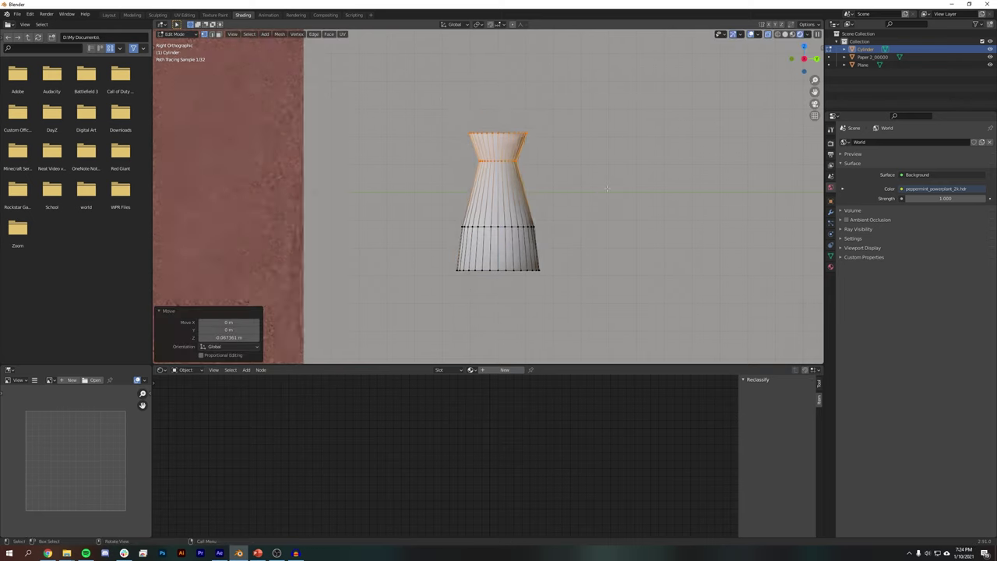
{"action": "left_click", "coordinate": [460, 132]}
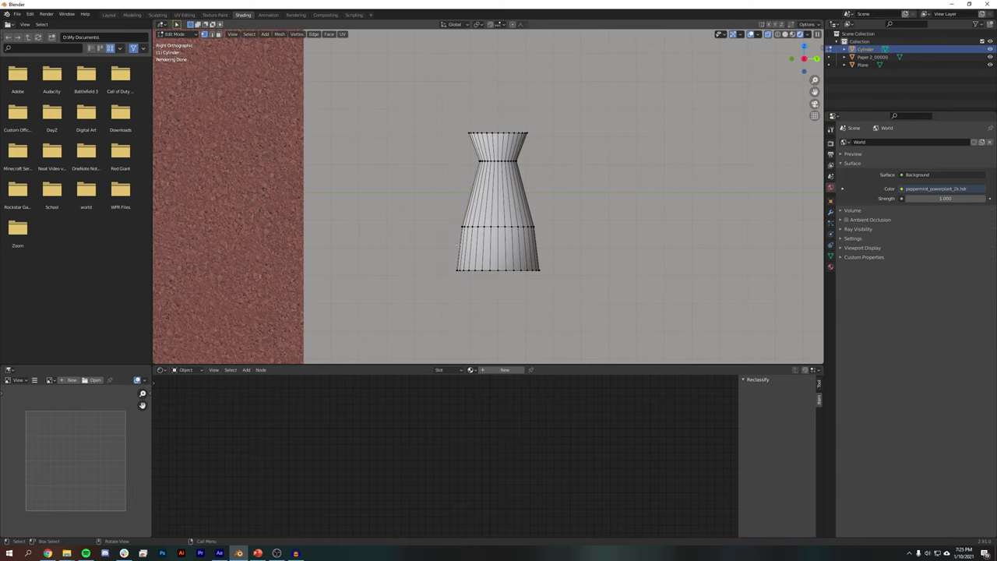
Scale the lower edge loop to about 0.83 and the top rim together with the neck loop to about 0.77
{"action": "left_click", "coordinate": [460, 227], "text": "alt"}
{"action": "key", "text": "s"}
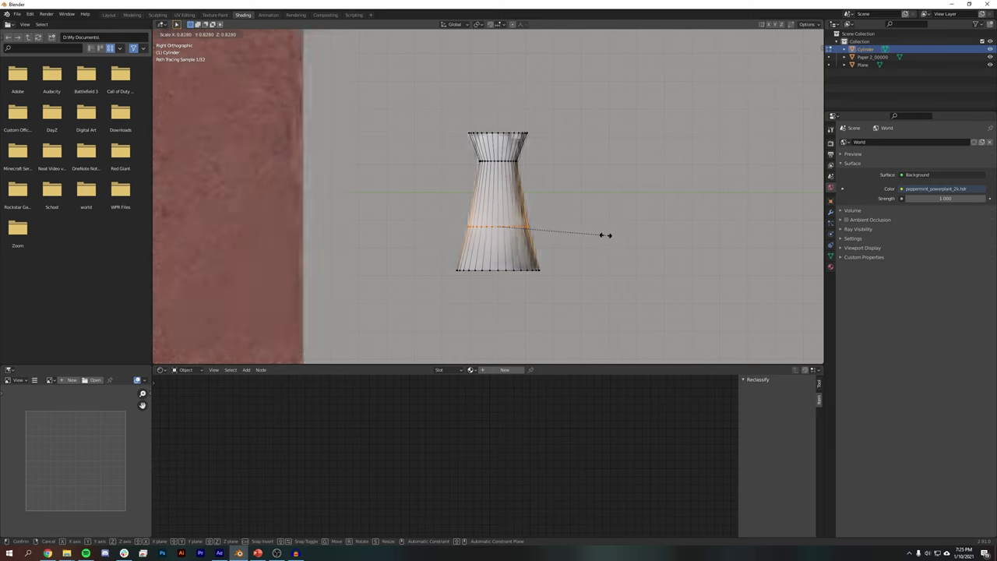
{"action": "left_click", "coordinate": [602, 235]}
{"action": "left_click_drag", "start_coordinate": [451, 119], "coordinate": [608, 181]}
{"action": "key", "text": "s"}
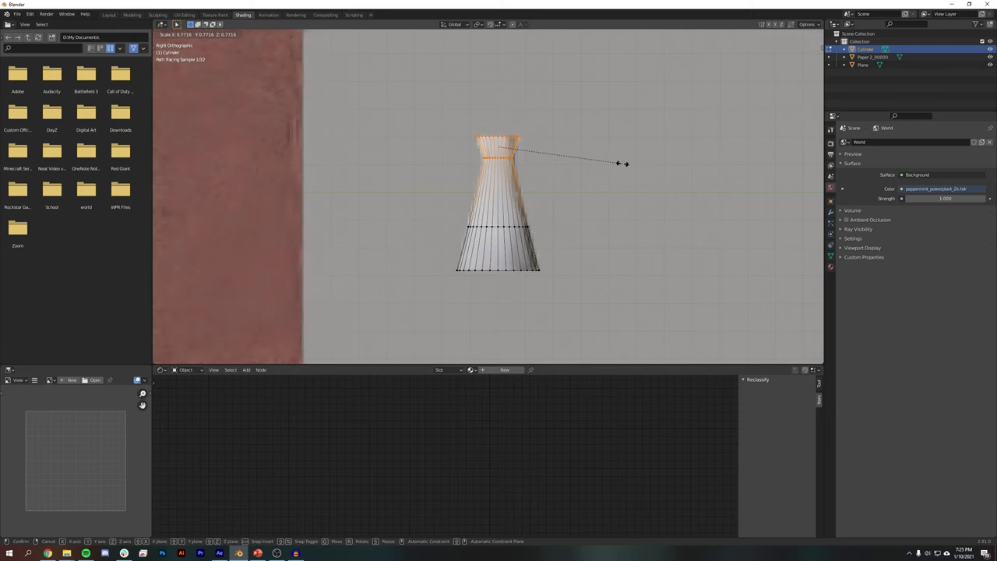
{"action": "left_click", "coordinate": [616, 161]}
{"action": "left_click", "coordinate": [621, 215]}
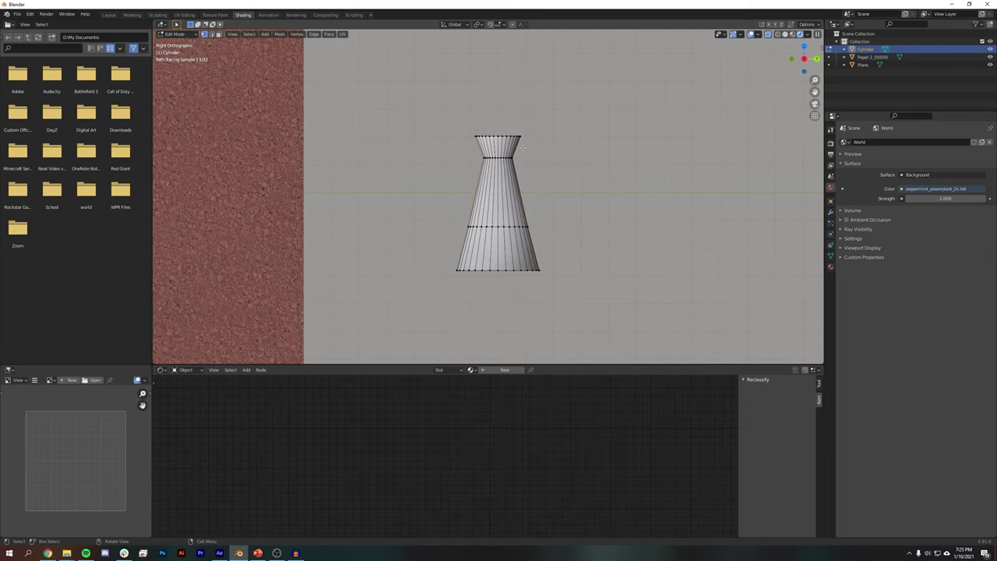
Cut a centered edge loop between the neck and the top rim and scale it outward to about 1.13
{"action": "scroll", "coordinate": [621, 214], "scroll_direction": "up", "scroll_amount": 4}
{"action": "scroll", "coordinate": [524, 118], "scroll_direction": "down", "scroll_amount": 1}
{"action": "key", "text": "ctrl+r"}
{"action": "left_click", "coordinate": [538, 109]}
{"action": "right_click", "coordinate": [539, 108]}
{"action": "key", "text": "s"}
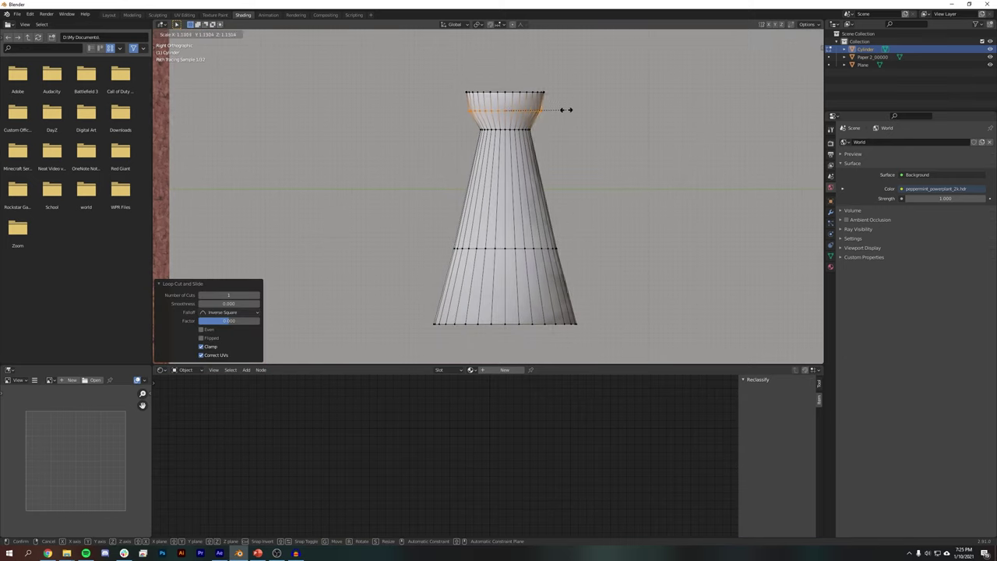
{"action": "left_click", "coordinate": [566, 109]}
Cut a centered edge loop in the flared base section and scale it outward to about 1.162 so the base has vertical sides
{"action": "middle_click_drag", "start_coordinate": [590, 265], "coordinate": [576, 247], "text": "shift"}
{"action": "key", "text": "ctrl+r"}
{"action": "left_click", "coordinate": [508, 270]}
{"action": "right_click", "coordinate": [520, 269]}
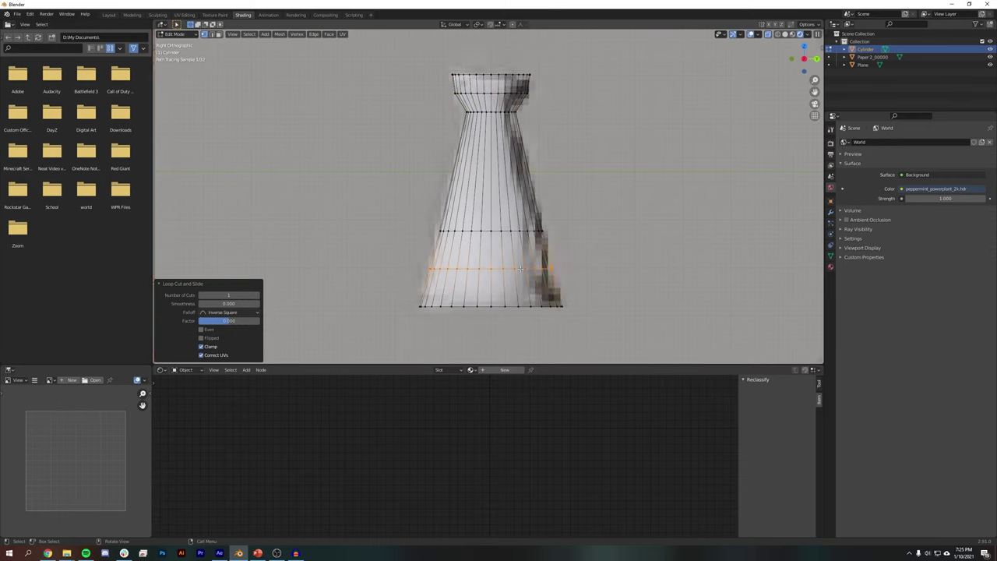
{"action": "key", "text": "s"}
{"action": "left_click", "coordinate": [599, 272]}
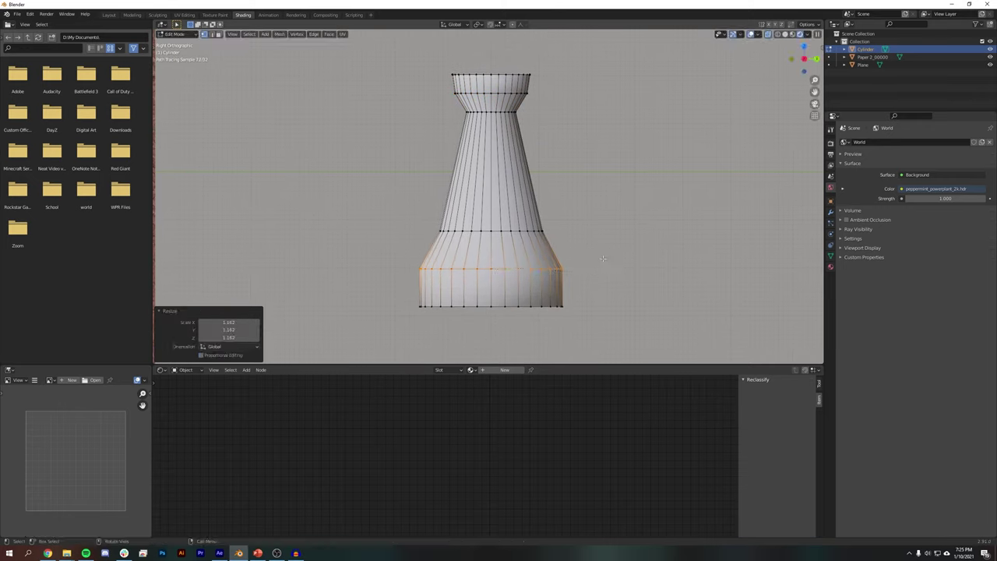
Return to Object Mode and add a Subdivision Surface modifier to the pin with 2 viewport levels
{"action": "scroll", "coordinate": [598, 272], "scroll_direction": "down", "scroll_amount": 2}
{"action": "key", "text": "Tab"}
{"action": "left_click", "coordinate": [501, 224]}
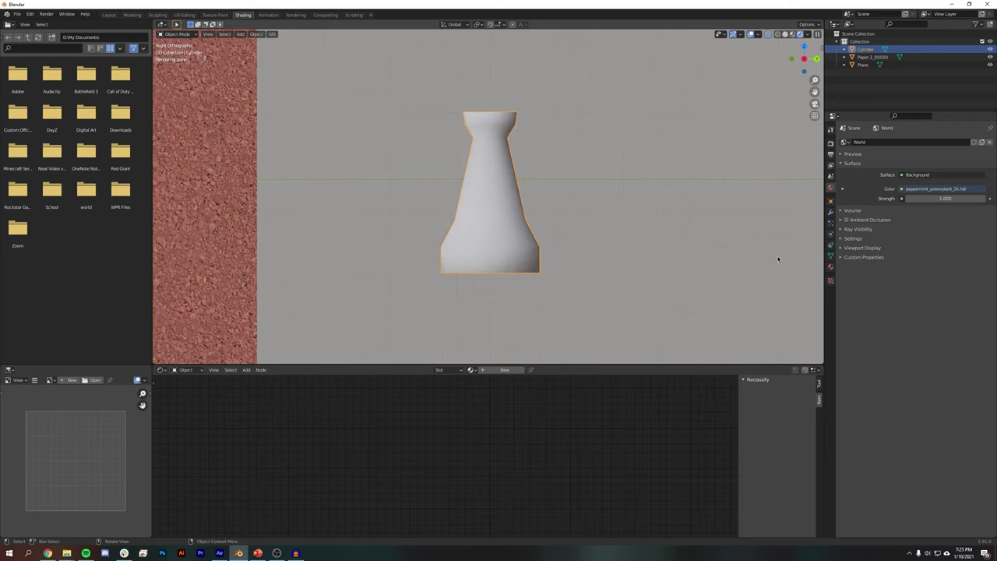
{"action": "left_click", "coordinate": [830, 211]}
{"action": "left_click", "coordinate": [876, 143]}
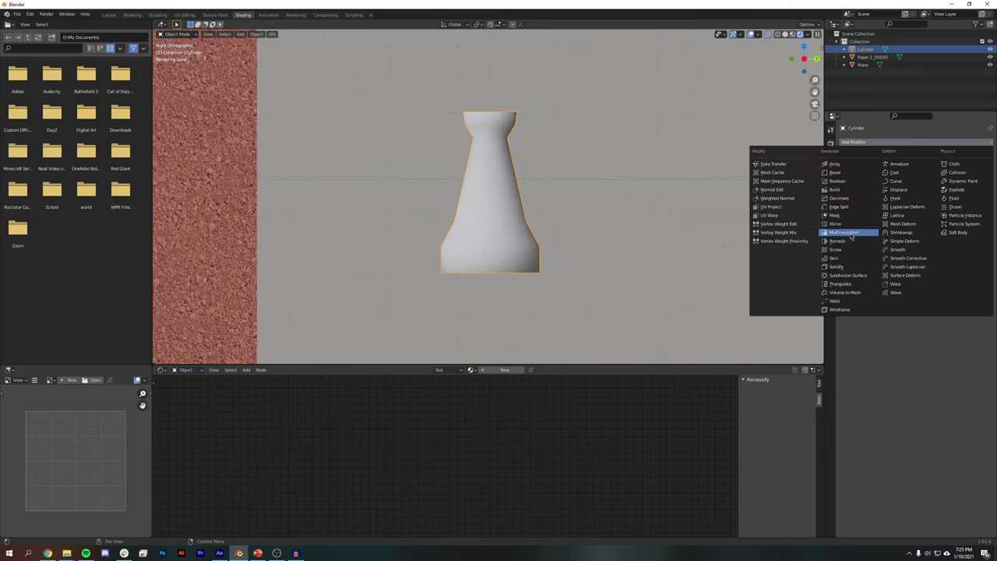
{"action": "left_click", "coordinate": [847, 275]}
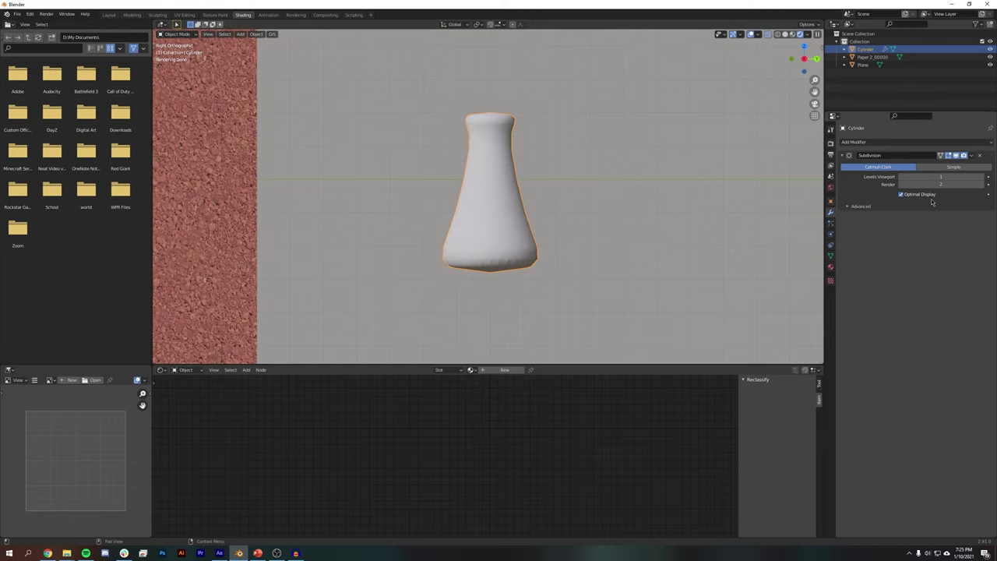
{"action": "left_click", "coordinate": [983, 177]}
{"action": "middle_click_drag", "start_coordinate": [593, 195], "coordinate": [549, 165]}
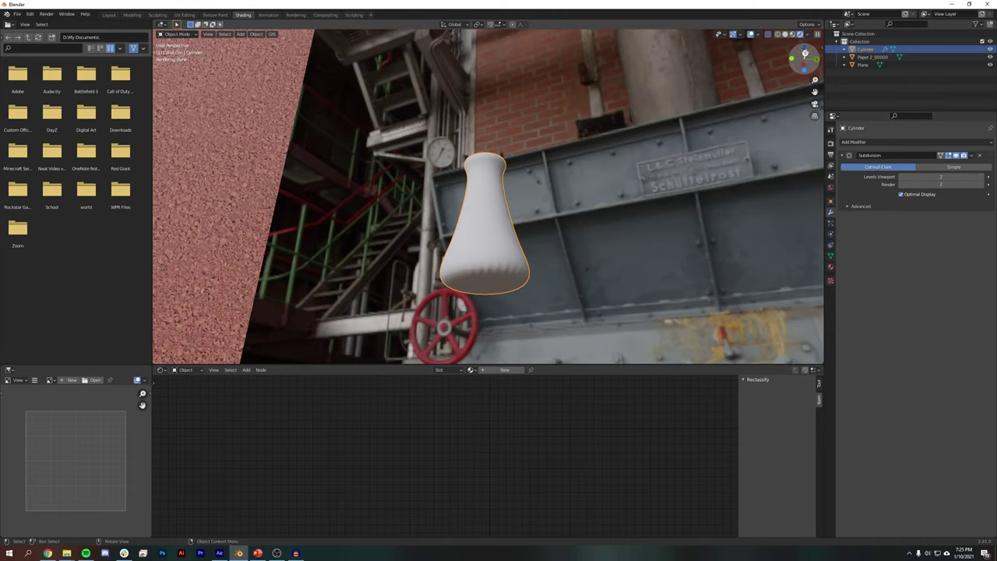
Add two supporting edge loops in Edit Mode, one just under the top rim and one just below the neck
{"action": "left_click", "coordinate": [806, 55]}
{"action": "key", "text": "Tab"}
{"action": "scroll", "coordinate": [533, 133], "scroll_direction": "up", "scroll_amount": 4}
{"action": "middle_click_drag", "start_coordinate": [531, 88], "coordinate": [525, 228], "text": "shift"}
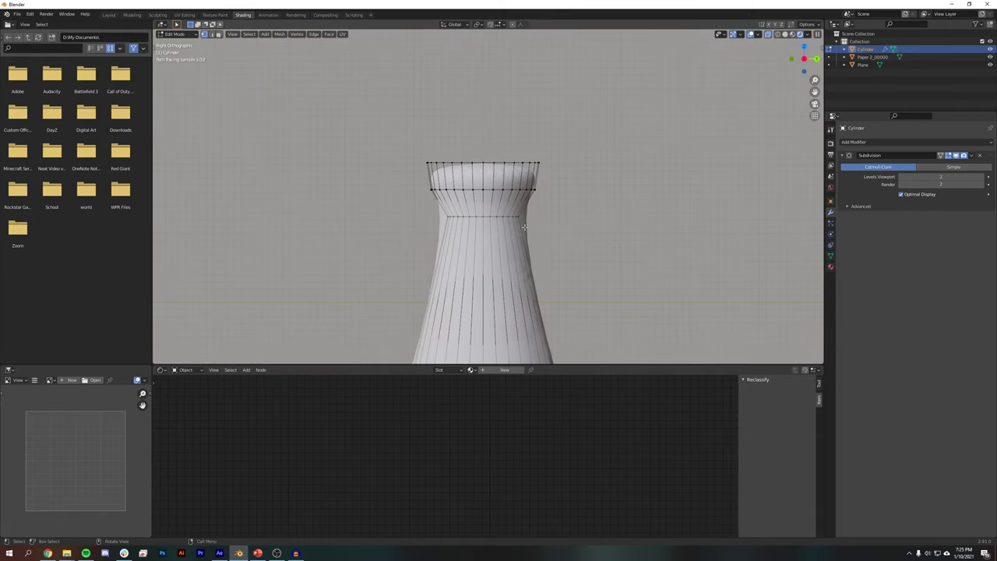
{"action": "key", "text": "ctrl+r"}
{"action": "left_click", "coordinate": [516, 174]}
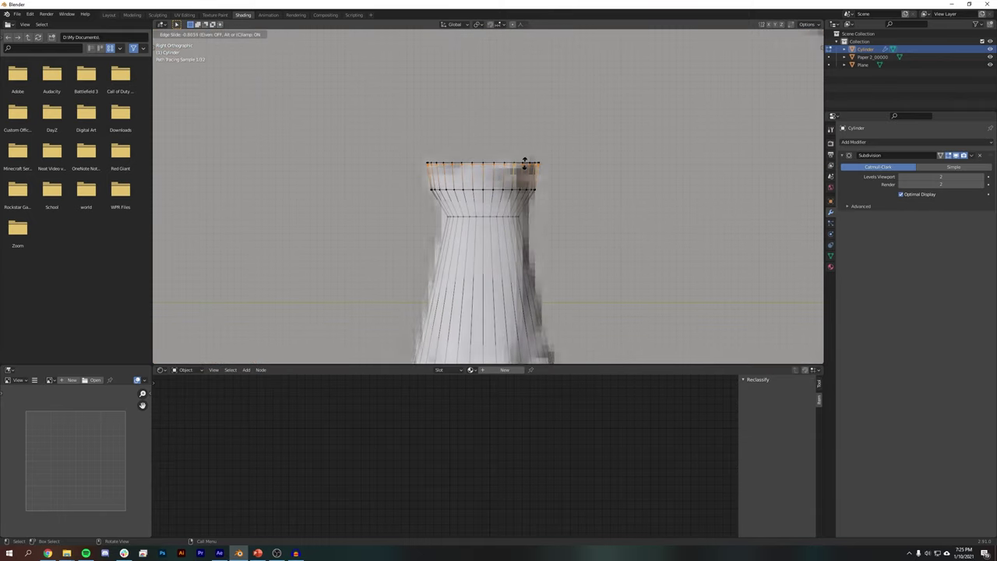
{"action": "left_click", "coordinate": [526, 163]}
{"action": "key", "text": "ctrl+r"}
{"action": "left_click", "coordinate": [517, 231]}
{"action": "left_click", "coordinate": [526, 153]}
Add supporting edge loops just above the body's lower bend and just above the bottom rim
{"action": "middle_click_drag", "start_coordinate": [538, 329], "coordinate": [534, 172], "text": "shift"}
{"action": "key", "text": "ctrl+r"}
{"action": "left_click", "coordinate": [539, 187]}
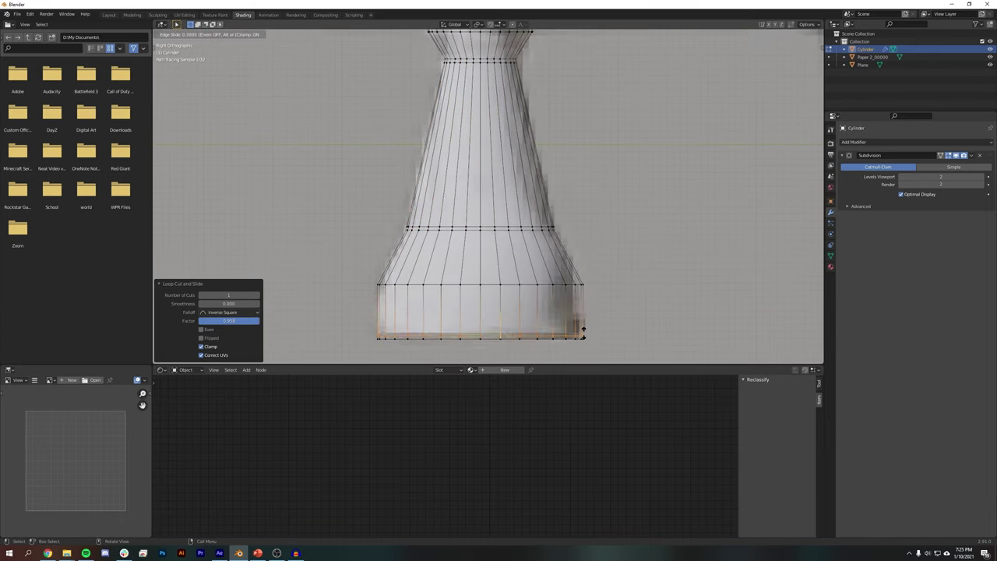
{"action": "left_click", "coordinate": [574, 329]}
Scale the edge loops at the lower end of the tapered body inward to about 0.65 and leave Edit Mode
{"action": "key", "text": "Tab"}
{"action": "scroll", "coordinate": [657, 288], "scroll_direction": "down", "scroll_amount": 4}
{"action": "key", "text": "Tab"}
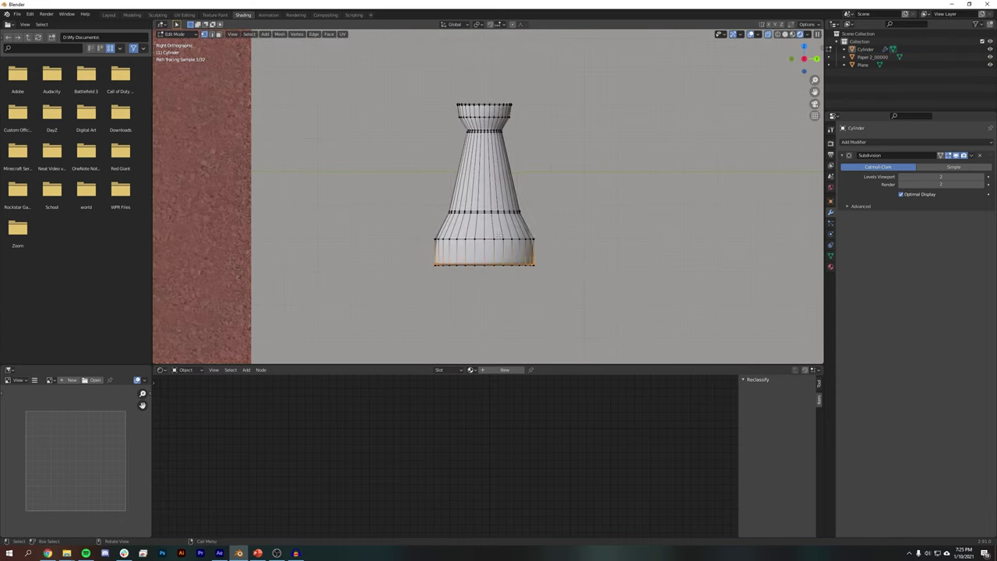
{"action": "left_click", "coordinate": [423, 214], "text": "alt"}
{"action": "key", "text": "s"}
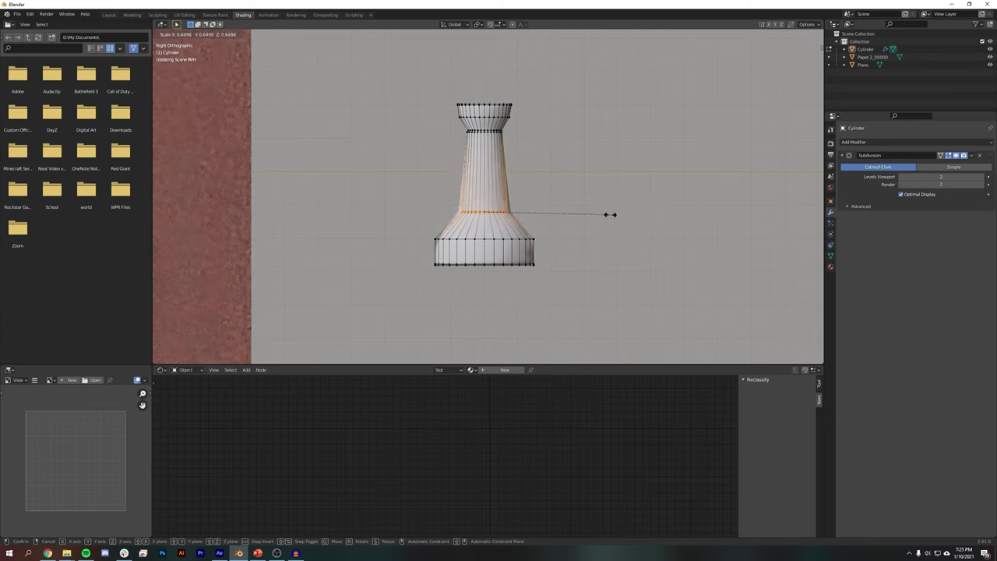
{"action": "left_click", "coordinate": [613, 215]}
{"action": "key", "text": "Tab"}
Inset the pin's bottom face in face select mode with a thickness of about 0.812 m, leaving a tiny central disc
{"action": "scroll", "coordinate": [601, 243], "scroll_direction": "down", "scroll_amount": 5}
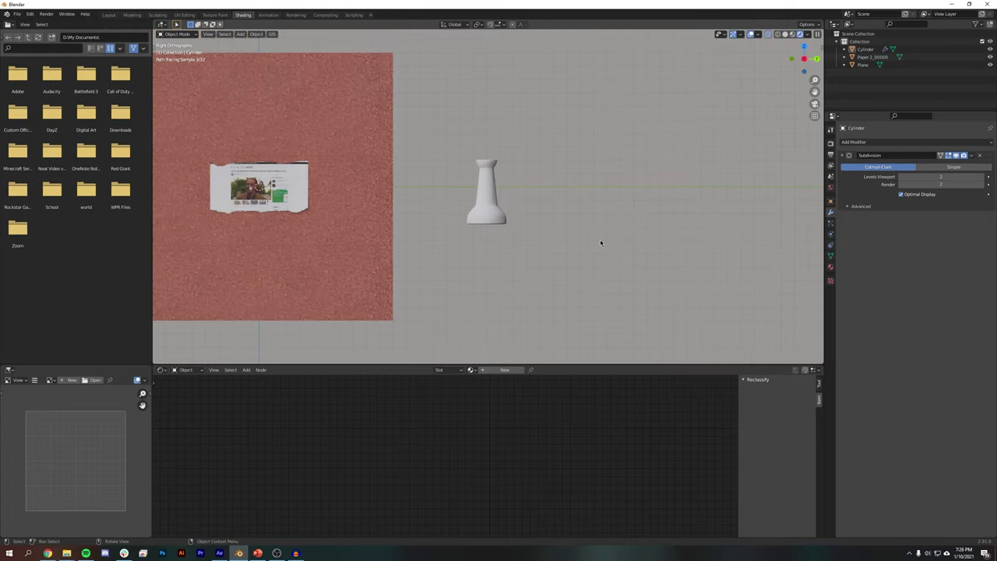
{"action": "scroll", "coordinate": [541, 236], "scroll_direction": "up", "scroll_amount": 6}
{"action": "middle_click_drag", "start_coordinate": [512, 288], "coordinate": [541, 226]}
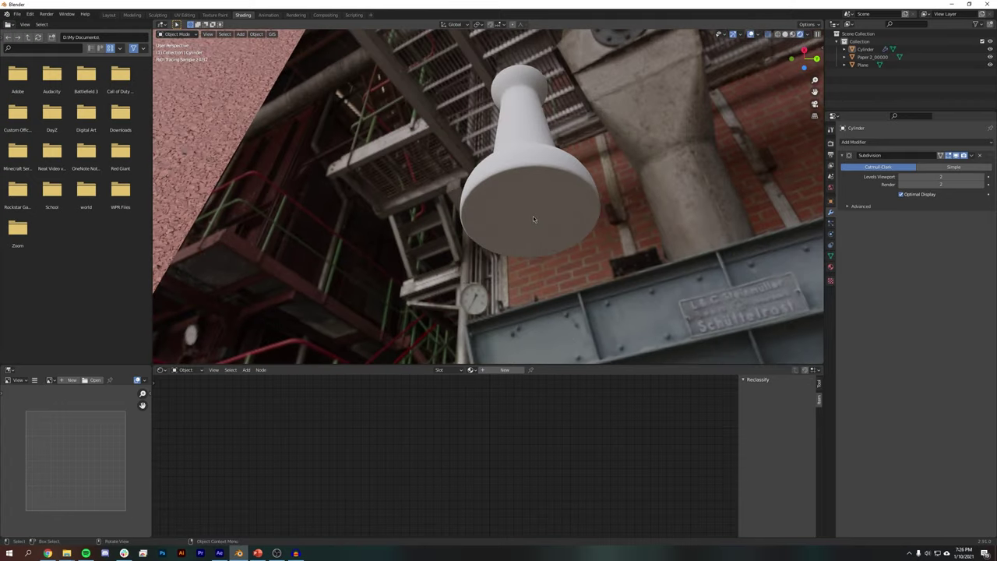
{"action": "key", "text": "Tab"}
{"action": "key", "text": "3"}
{"action": "middle_click_drag", "start_coordinate": [528, 219], "coordinate": [580, 245]}
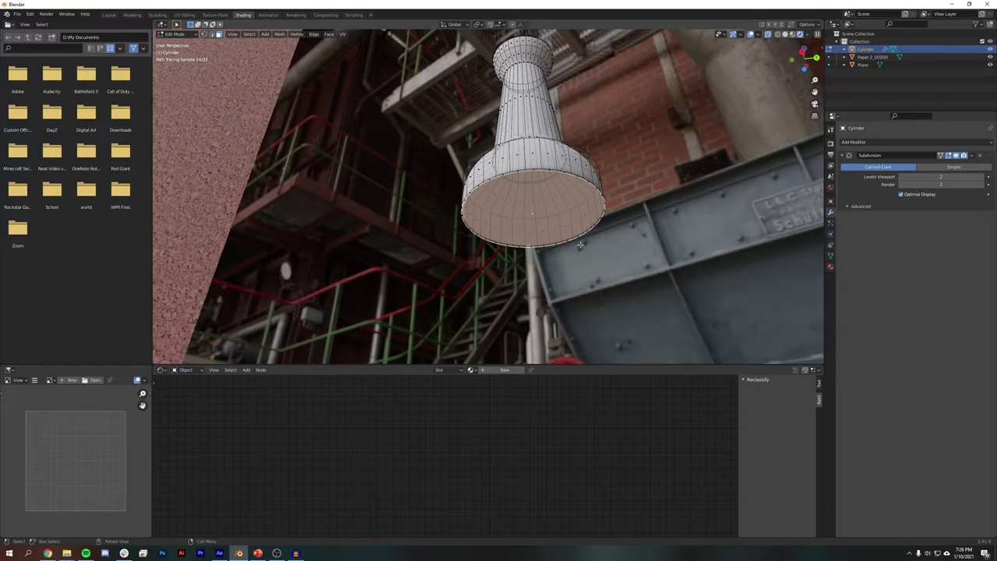
{"action": "key", "text": "i"}
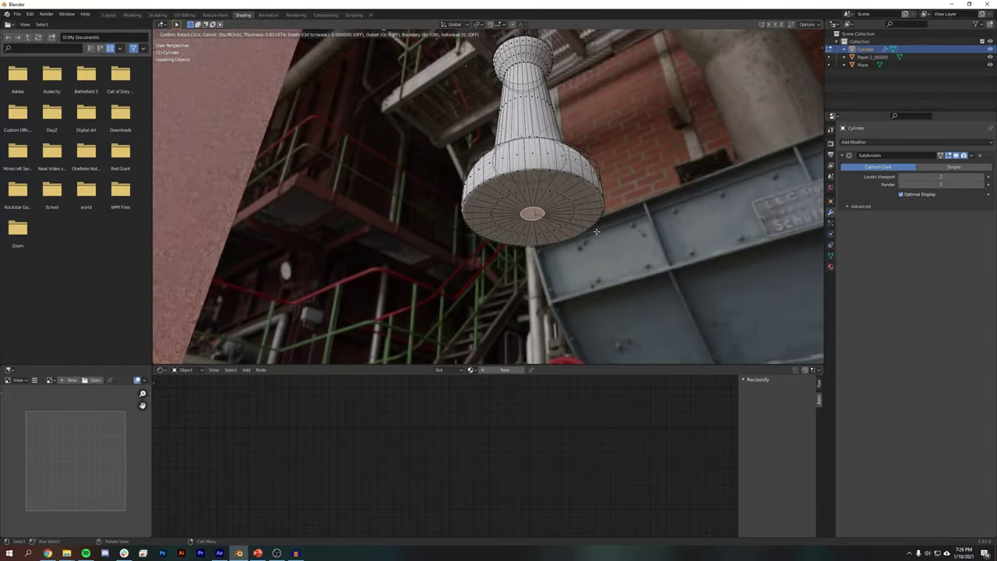
{"action": "left_click", "coordinate": [586, 233]}
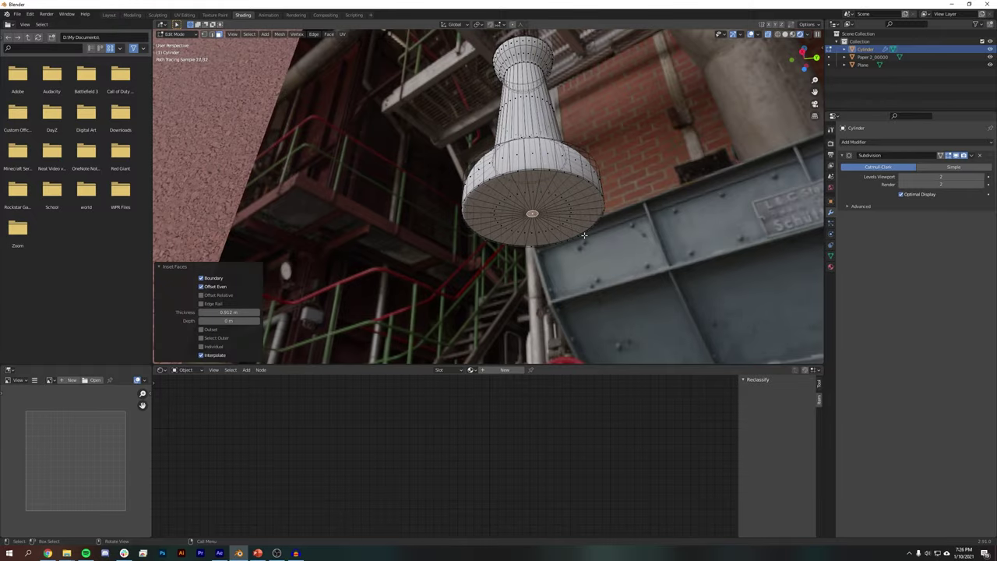
Extrude the small central face about 0.137 m out of the base as a needle and view it from the right side
{"action": "key", "text": "e"}
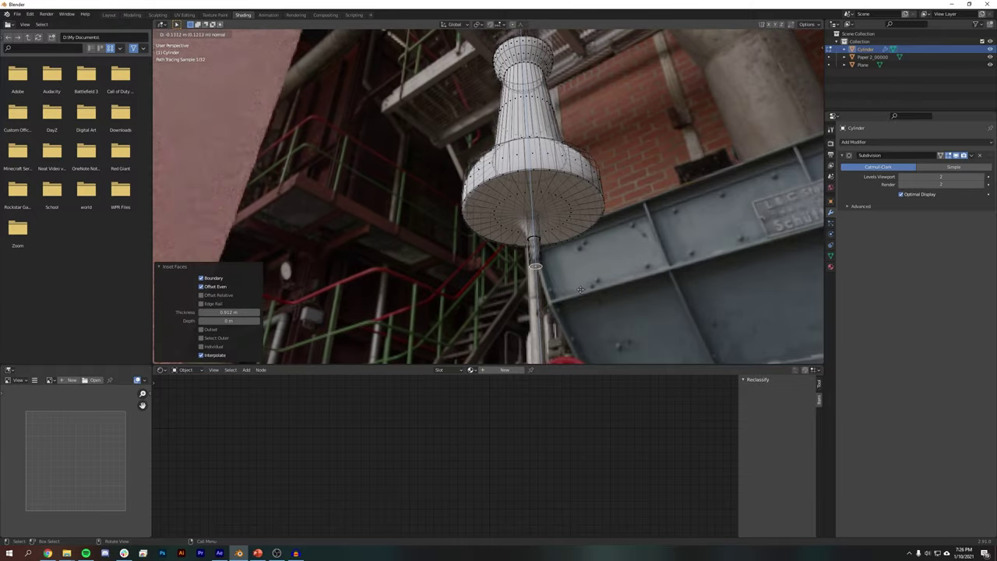
{"action": "left_click", "coordinate": [579, 295]}
{"action": "key", "text": "KP_3"}
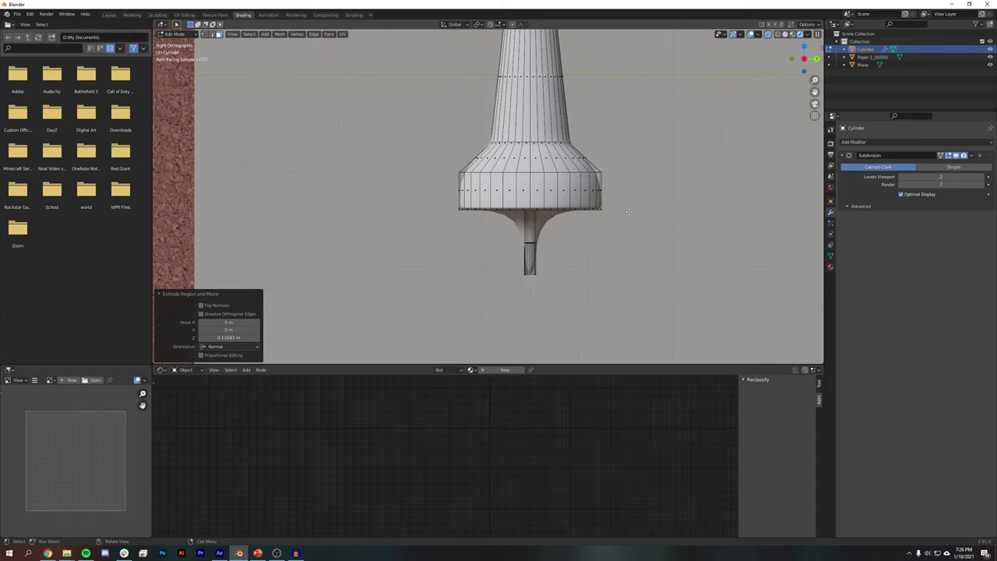
Add supporting edge loops to the needle, one near its base at a factor of about 0.943 and one near its tip, and leave Edit Mode
{"action": "scroll", "coordinate": [588, 235], "scroll_direction": "up", "scroll_amount": 2}
{"action": "scroll", "coordinate": [589, 235], "scroll_direction": "up", "scroll_amount": 3}
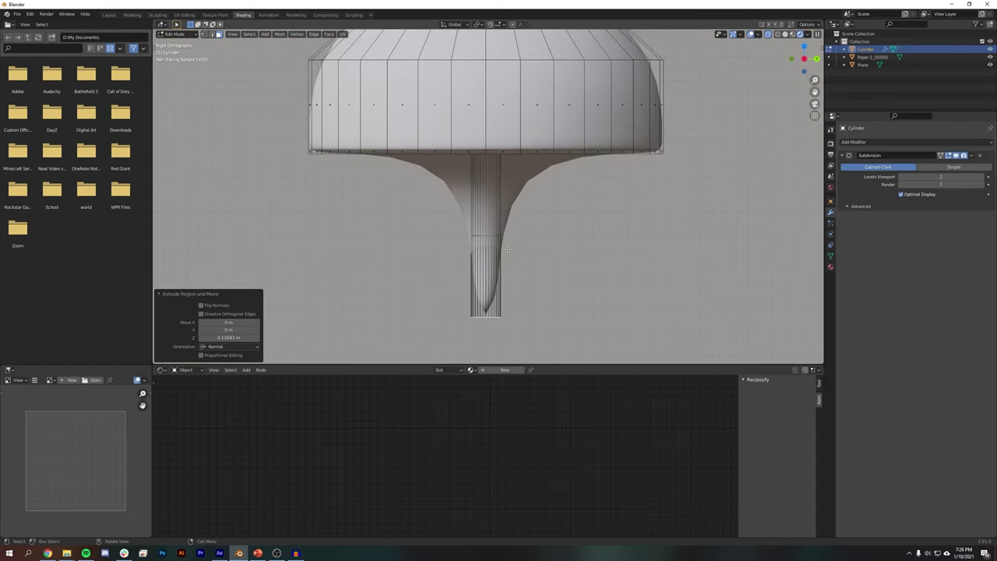
{"action": "key", "text": "ctrl"}
{"action": "key", "text": "ctrl+r"}
{"action": "left_click", "coordinate": [490, 189]}
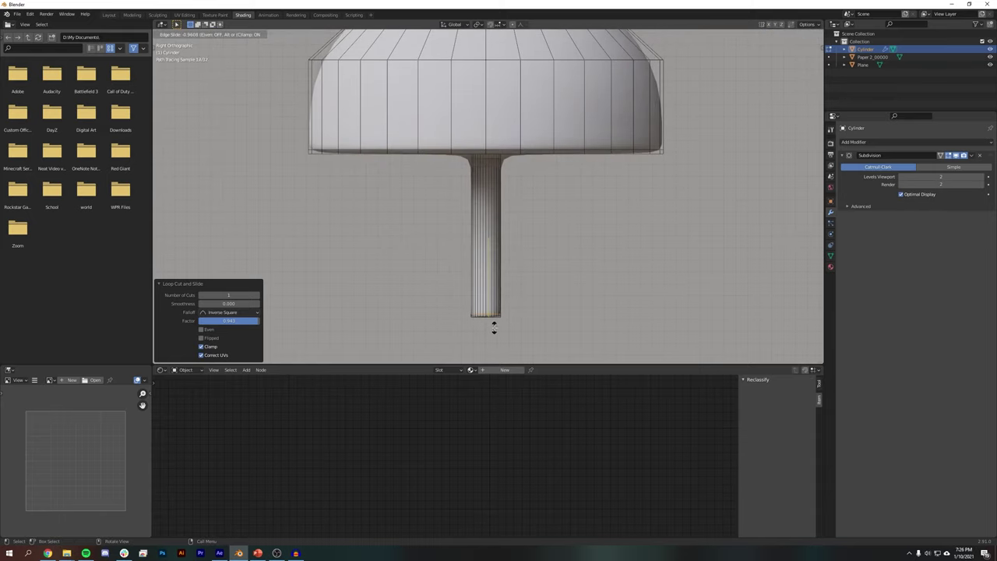
{"action": "key", "text": "Tab"}
{"action": "left_click", "coordinate": [600, 261]}
{"action": "scroll", "coordinate": [594, 201], "scroll_direction": "down", "scroll_amount": 4}
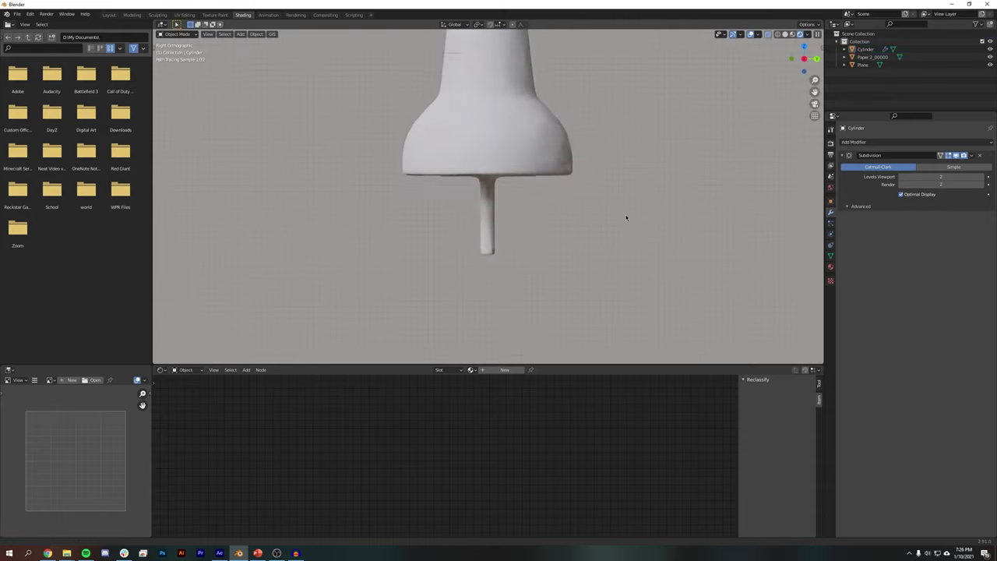
Inset the pin's flat top face with a thin thickness of about 0.037 m to sharpen its rim, and return to Object Mode
{"action": "middle_click_drag", "start_coordinate": [621, 194], "coordinate": [653, 354], "text": "shift"}
{"action": "middle_click_drag", "start_coordinate": [591, 188], "coordinate": [580, 258]}
{"action": "scroll", "coordinate": [561, 108], "scroll_direction": "up", "scroll_amount": 2}
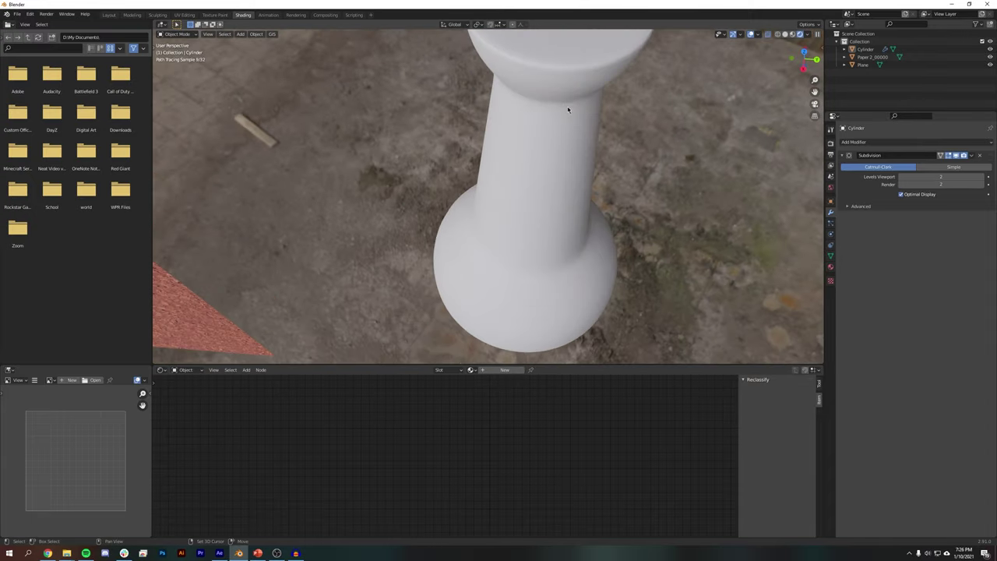
{"action": "middle_click_drag", "start_coordinate": [568, 109], "coordinate": [553, 163], "text": "shift"}
{"action": "scroll", "coordinate": [553, 164], "scroll_direction": "up", "scroll_amount": 4}
{"action": "scroll", "coordinate": [554, 163], "scroll_direction": "down", "scroll_amount": 6}
{"action": "scroll", "coordinate": [558, 147], "scroll_direction": "up", "scroll_amount": 1}
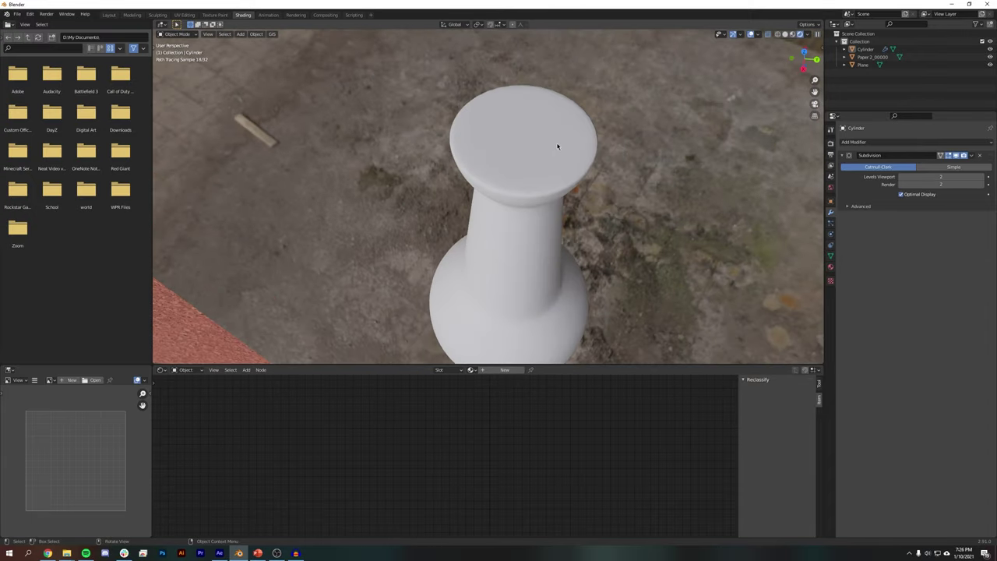
{"action": "scroll", "coordinate": [586, 116], "scroll_direction": "up", "scroll_amount": 4}
{"action": "scroll", "coordinate": [590, 182], "scroll_direction": "down", "scroll_amount": 1}
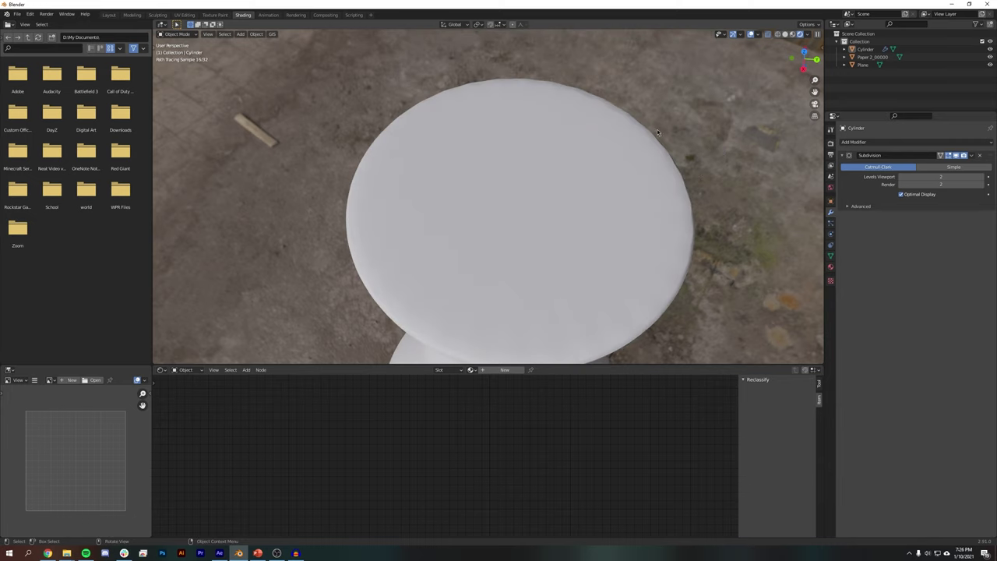
{"action": "scroll", "coordinate": [530, 141], "scroll_direction": "down", "scroll_amount": 2}
{"action": "left_click", "coordinate": [526, 198]}
{"action": "key", "text": "Tab"}
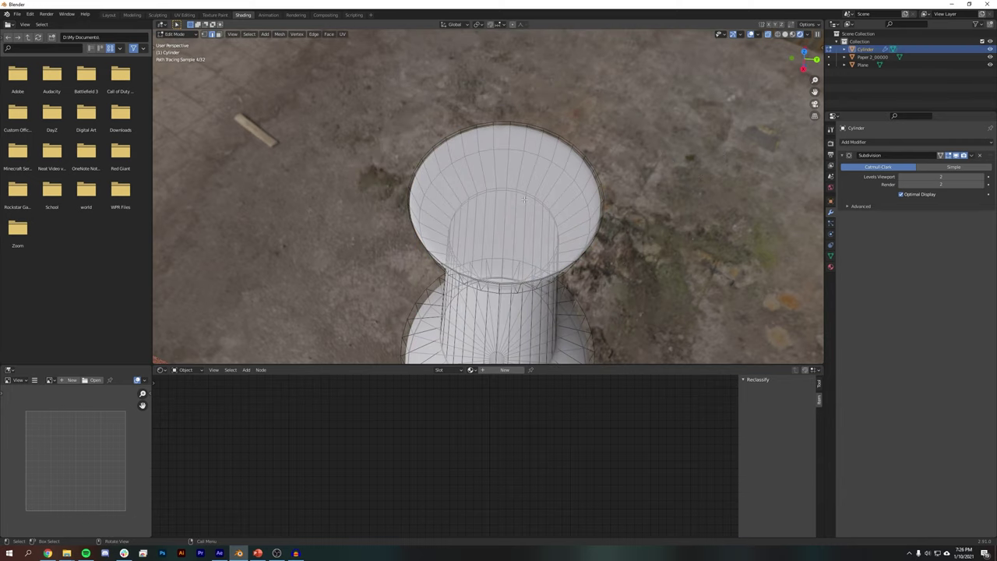
{"action": "key", "text": "a"}
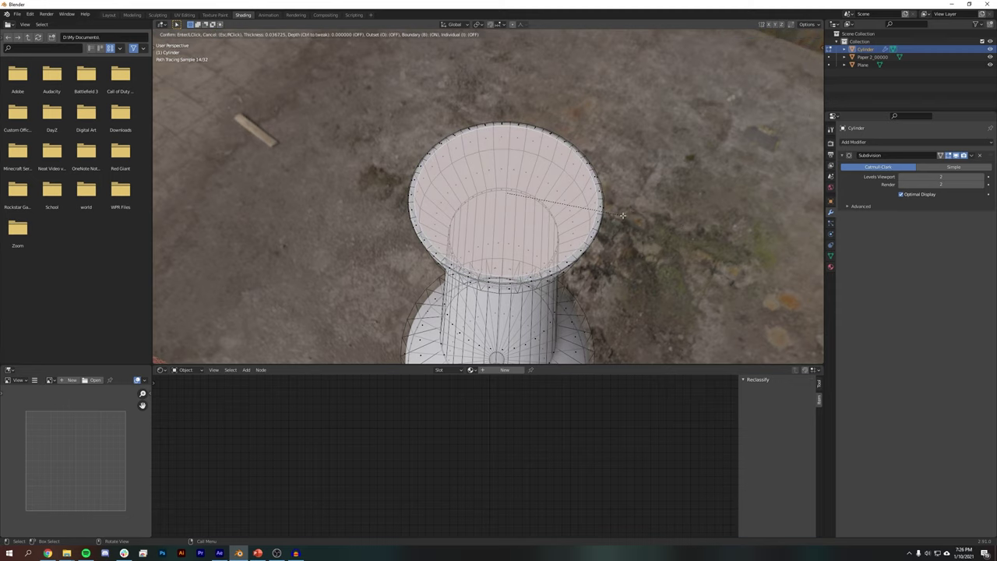
{"action": "key", "text": "Tab"}
{"action": "left_click", "coordinate": [640, 250]}
{"action": "middle_click_drag", "start_coordinate": [639, 252], "coordinate": [595, 174]}
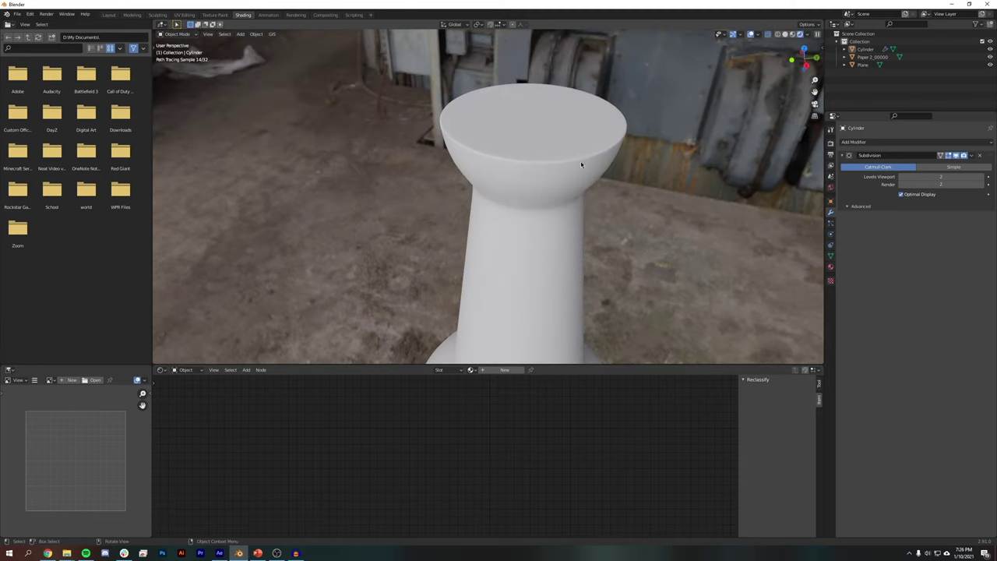
{"action": "scroll", "coordinate": [576, 152], "scroll_direction": "up", "scroll_amount": 2}
{"action": "scroll", "coordinate": [575, 150], "scroll_direction": "down", "scroll_amount": 1}
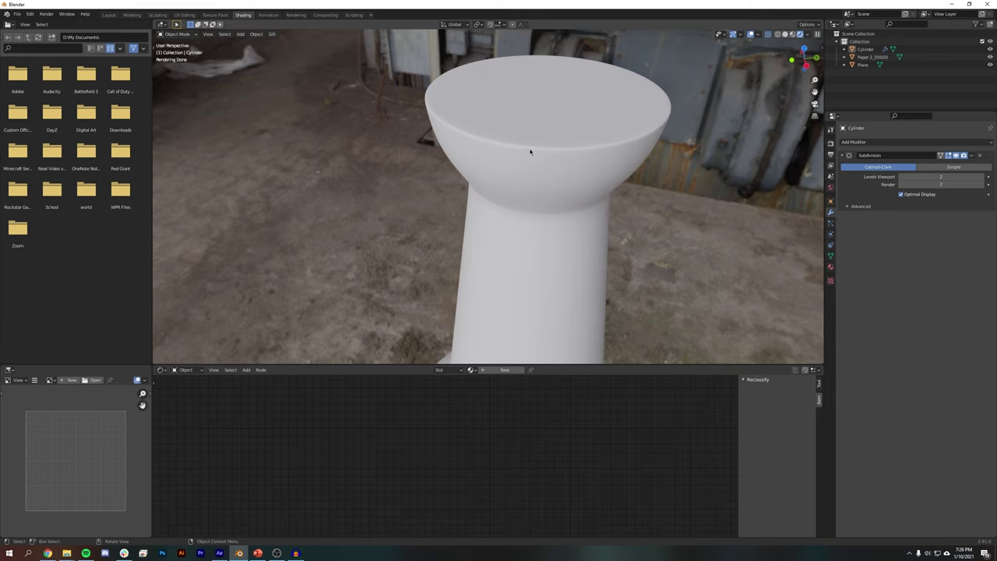
Give the pin a new material named Plastic
{"action": "scroll", "coordinate": [643, 173], "scroll_direction": "down", "scroll_amount": 6}
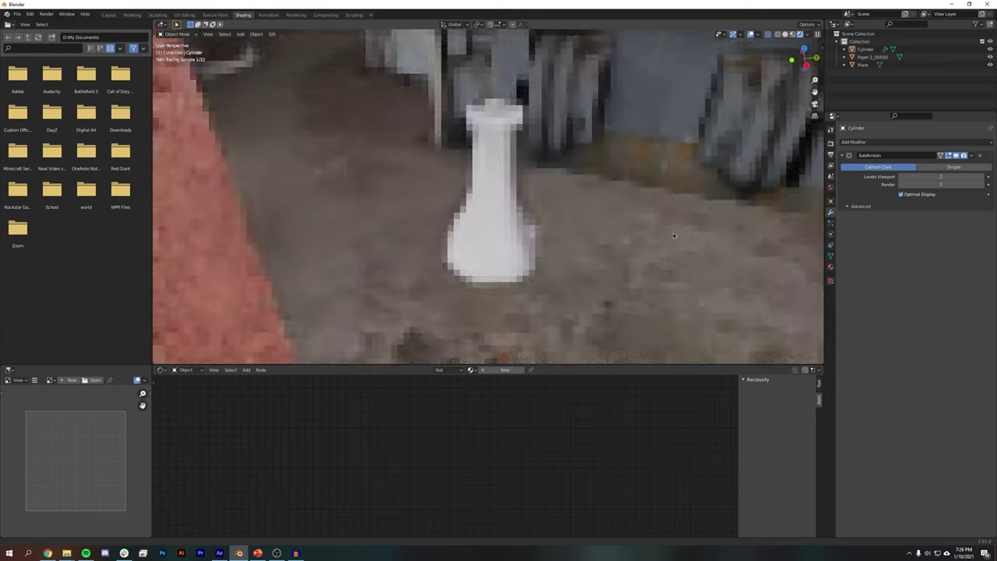
{"action": "middle_click_drag", "start_coordinate": [674, 240], "coordinate": [673, 213], "text": "shift"}
{"action": "left_click", "coordinate": [807, 64]}
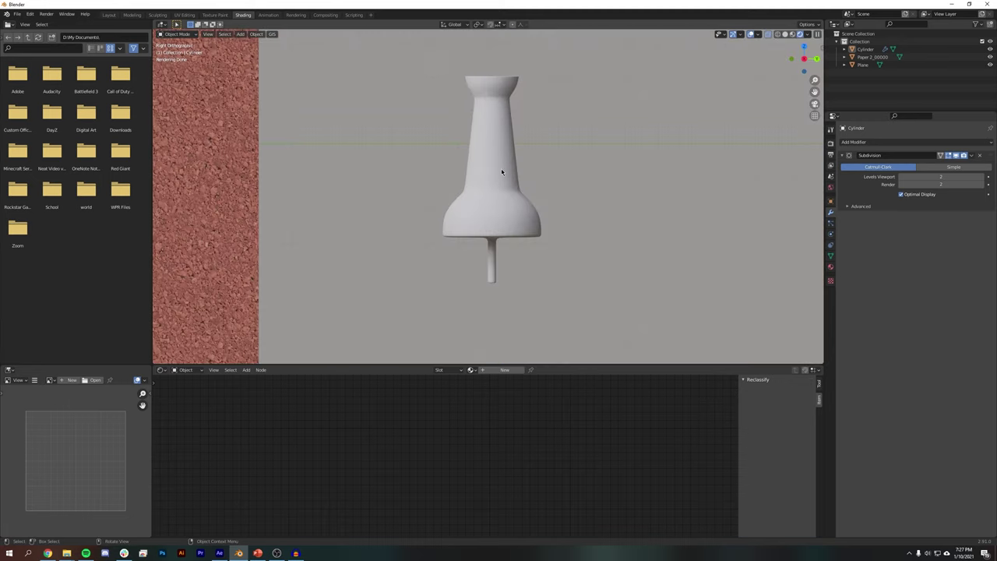
{"action": "key", "text": "Tab"}
{"action": "key", "text": "Tab"}
{"action": "left_click", "coordinate": [510, 155]}
{"action": "left_click", "coordinate": [485, 371]}
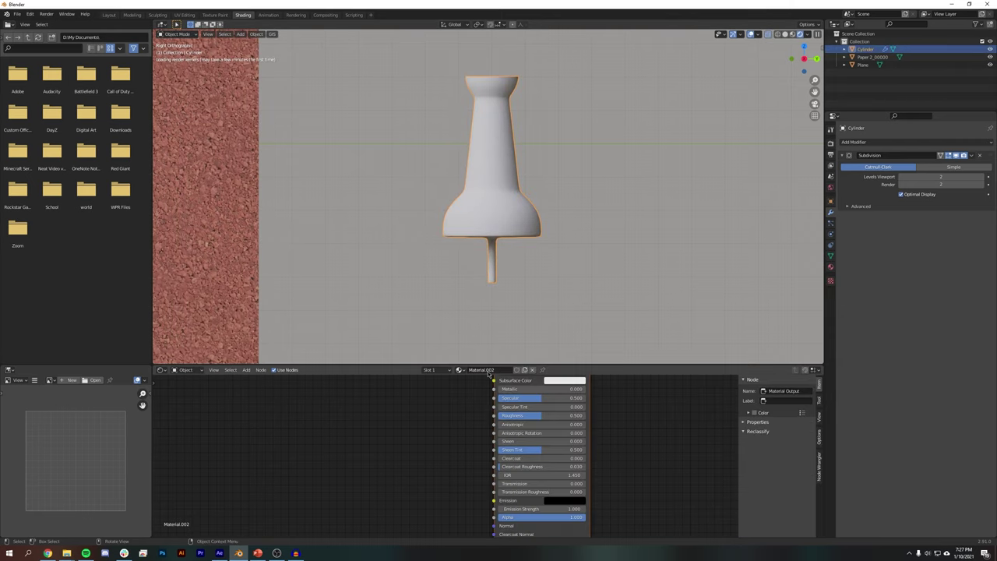
{"action": "left_click", "coordinate": [479, 371]}
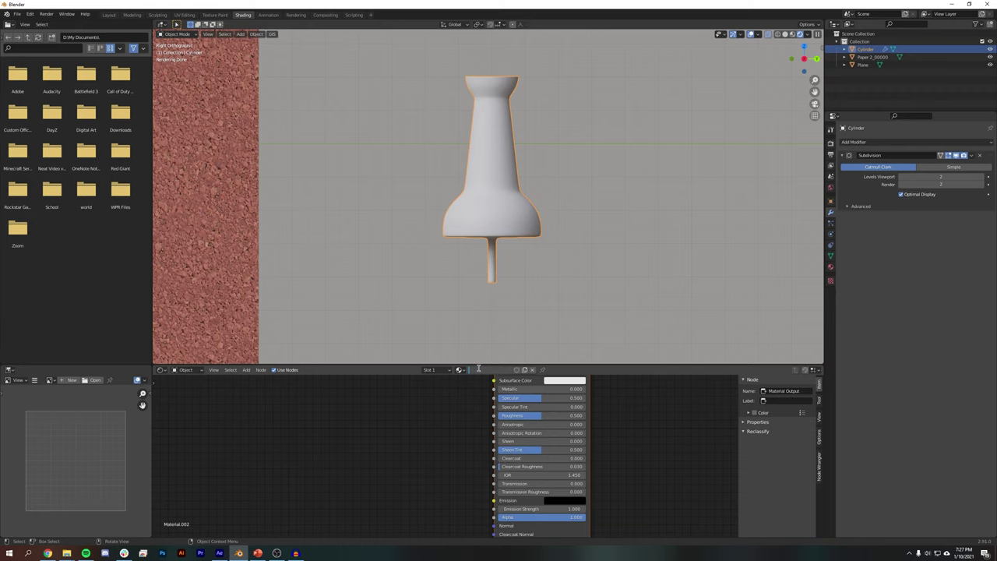
{"action": "type", "text": "Plastic"}
{"action": "key", "text": "Return"}
Enlarge the node editor and add an Object Info node well to the left of the Principled BSDF
{"action": "left_click_drag", "start_coordinate": [479, 365], "coordinate": [495, 252]}
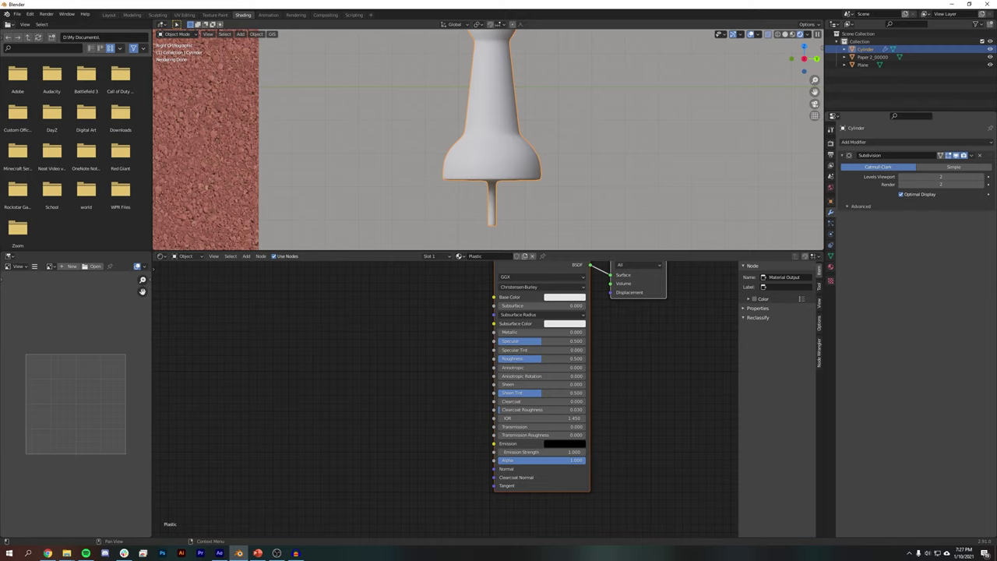
{"action": "key", "text": "alt+Tab"}
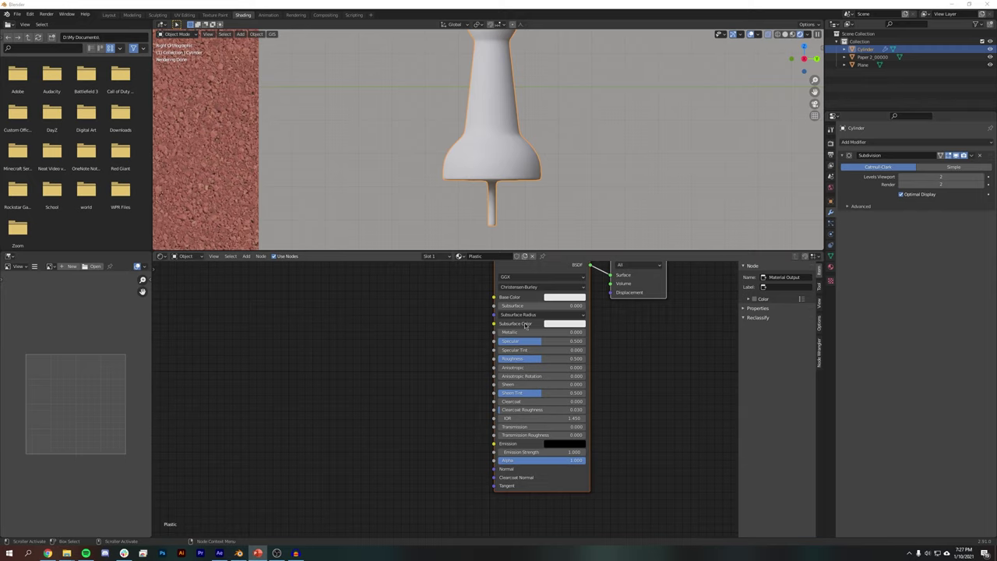
{"action": "scroll", "coordinate": [479, 315], "scroll_direction": "down", "scroll_amount": 2}
{"action": "middle_click_drag", "start_coordinate": [476, 307], "coordinate": [497, 329]}
{"action": "left_click", "coordinate": [411, 366]}
{"action": "key", "text": "shift+a"}
{"action": "left_click", "coordinate": [413, 363]}
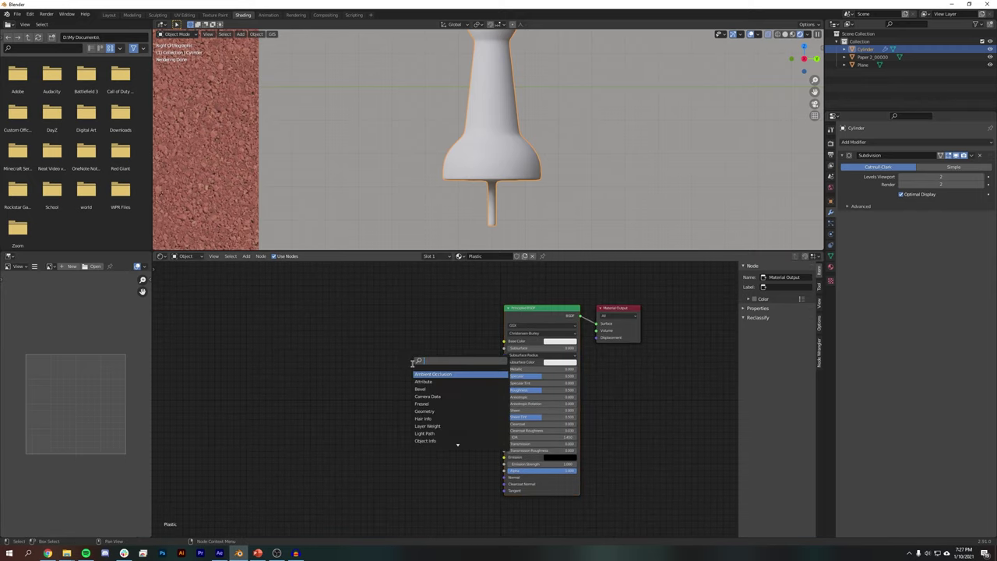
{"action": "type", "text": "ob"}
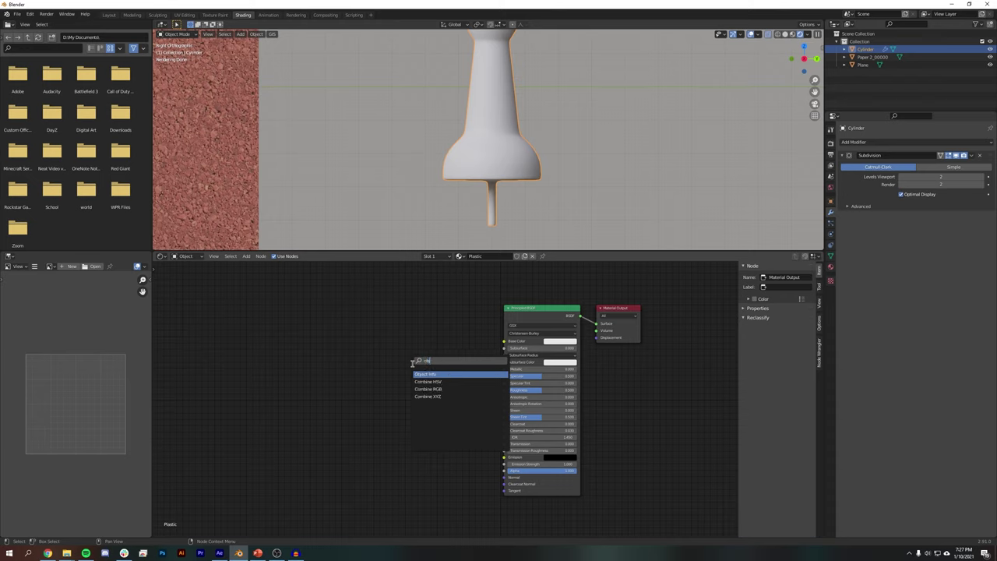
{"action": "left_click", "coordinate": [430, 373]}
{"action": "left_click", "coordinate": [254, 328]}
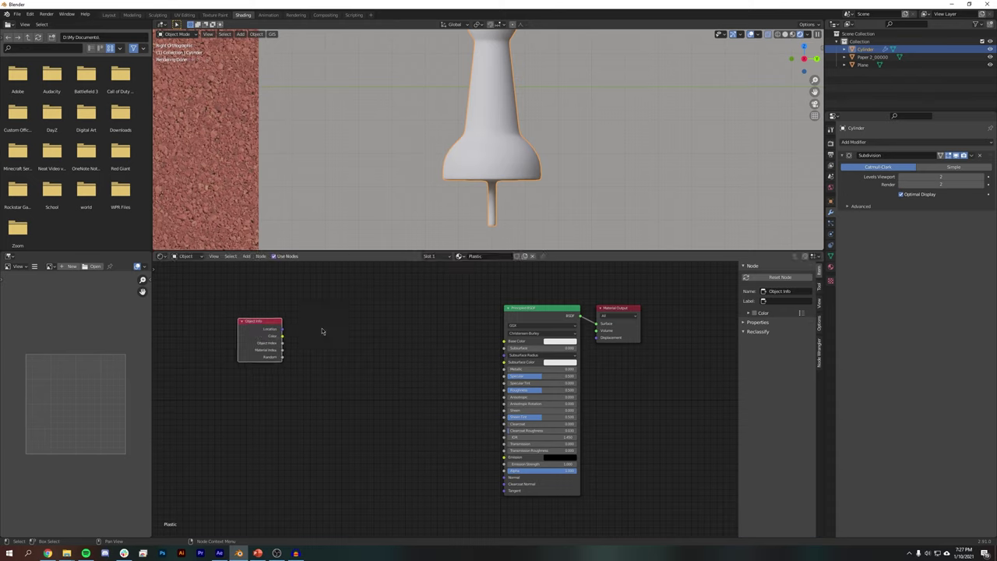
Add a Hue Saturation Value node to the right of the Object Info node
{"action": "key", "text": "shift+a"}
{"action": "left_click", "coordinate": [326, 327]}
{"action": "type", "text": "hue"}
{"action": "left_click", "coordinate": [376, 341]}
{"action": "left_click", "coordinate": [377, 343]}
Add a Bright/Contrast node between the Hue Saturation Value node and the Principled BSDF
{"action": "key", "text": "shift+a"}
{"action": "left_click", "coordinate": [425, 328]}
{"action": "type", "text": "brigh"}
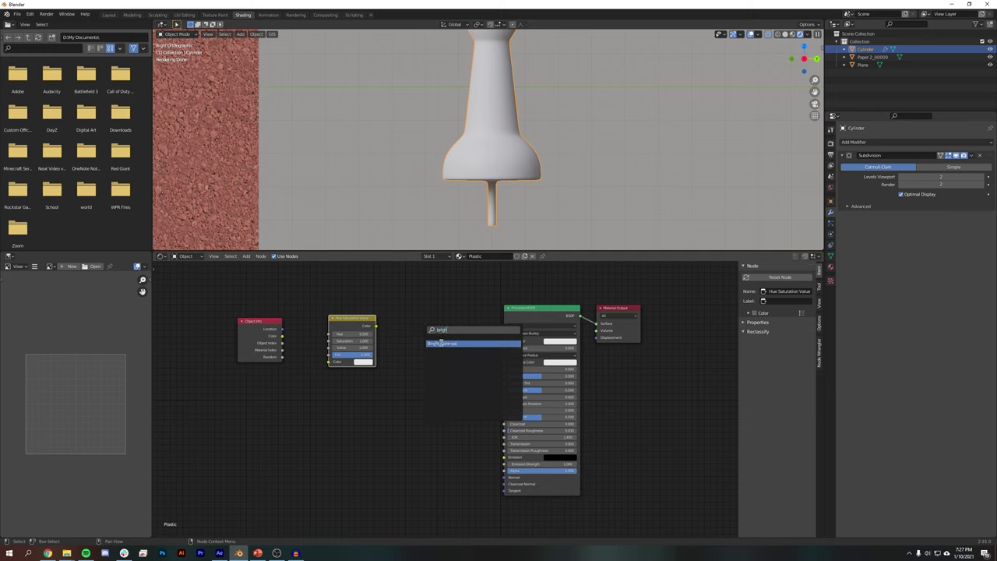
{"action": "left_click", "coordinate": [442, 343]}
{"action": "left_click", "coordinate": [434, 343]}
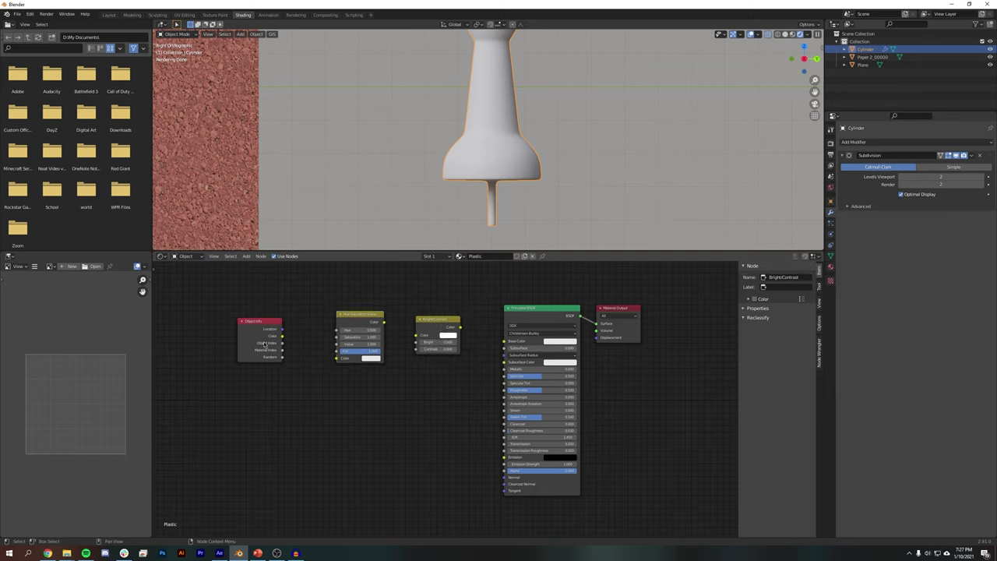
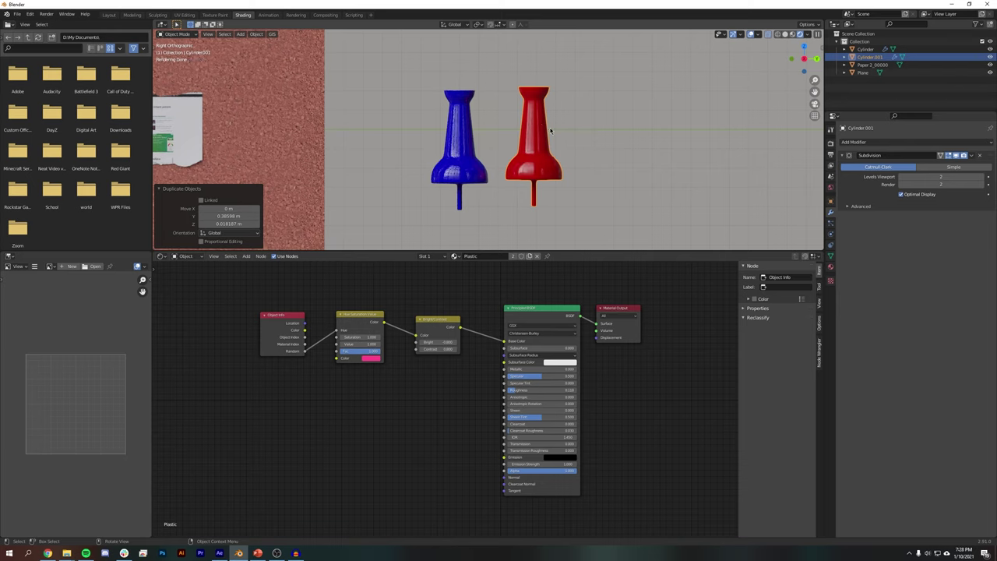
Duplicate the pin to form a row of five pins for testing the random colours
{"action": "left_click", "coordinate": [620, 131]}
{"action": "key", "text": "shift+d"}
{"action": "left_click", "coordinate": [706, 131]}
{"action": "key", "text": "shift+d"}
{"action": "left_click", "coordinate": [767, 131]}
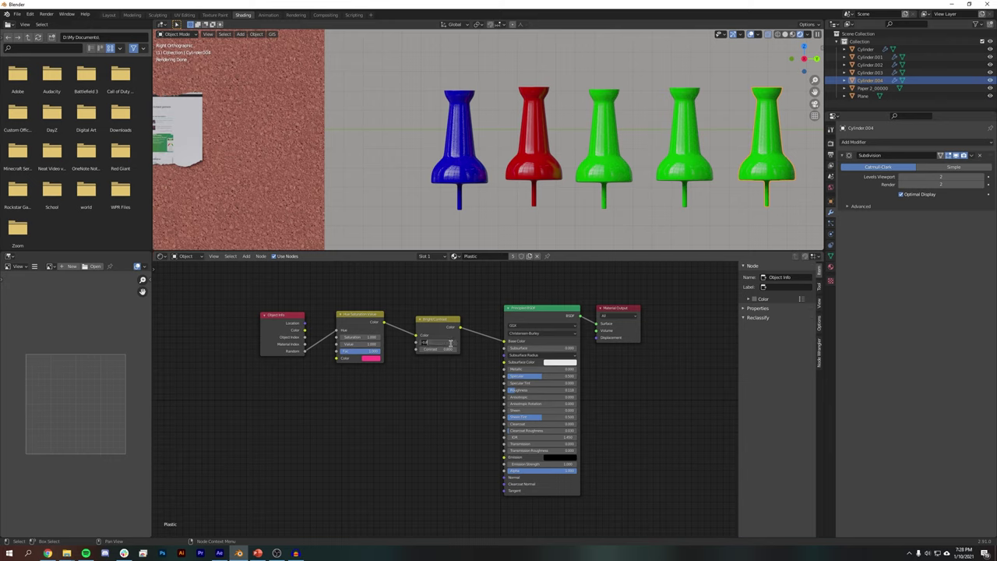
Try different brightness and base colour settings in the Plastic material's Bright/Contrast and Hue Saturation Value nodes, including undoing an adjustment
{"action": "key", "text": "Return"}
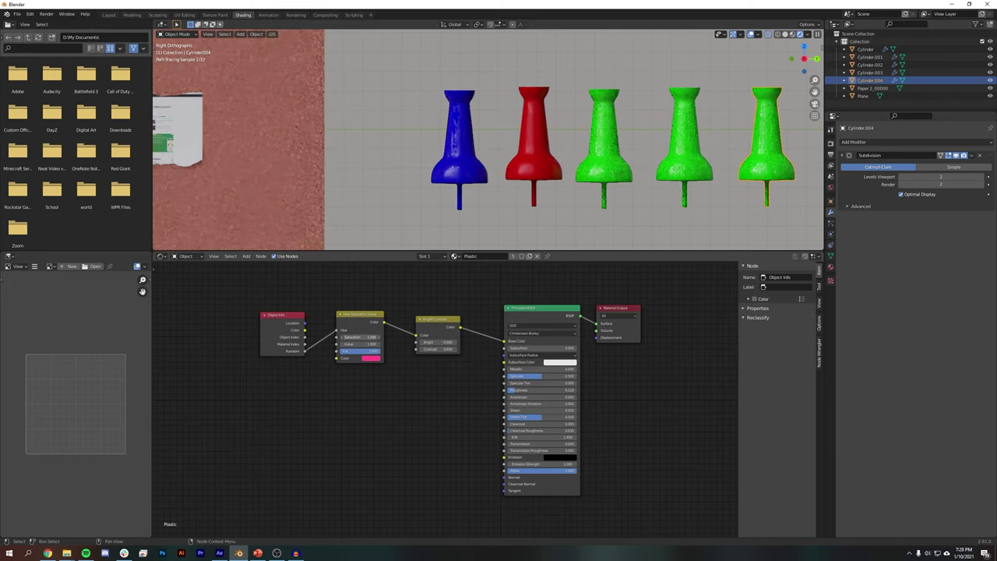
{"action": "left_click", "coordinate": [364, 359]}
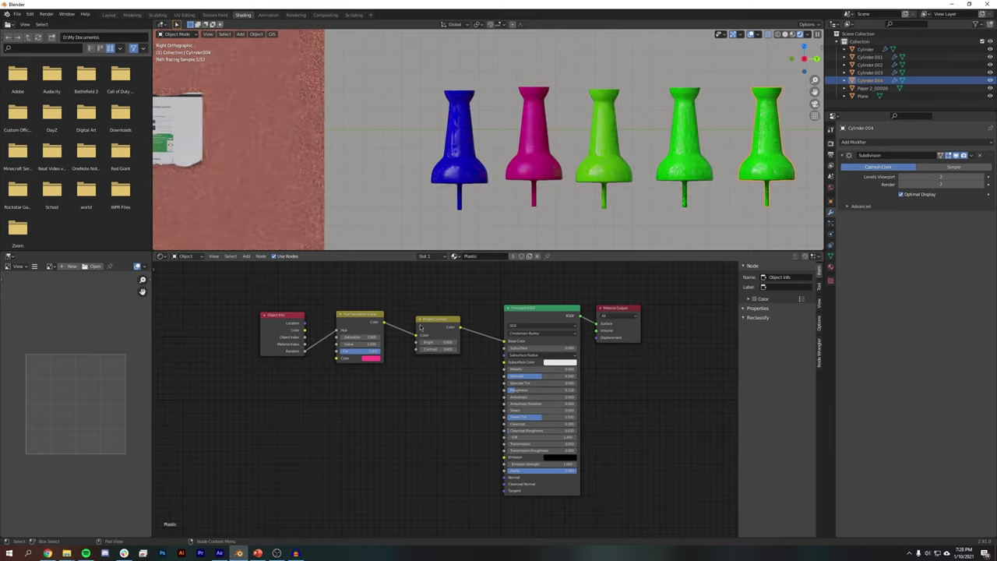
{"action": "left_click", "coordinate": [368, 358]}
{"action": "left_click", "coordinate": [416, 274]}
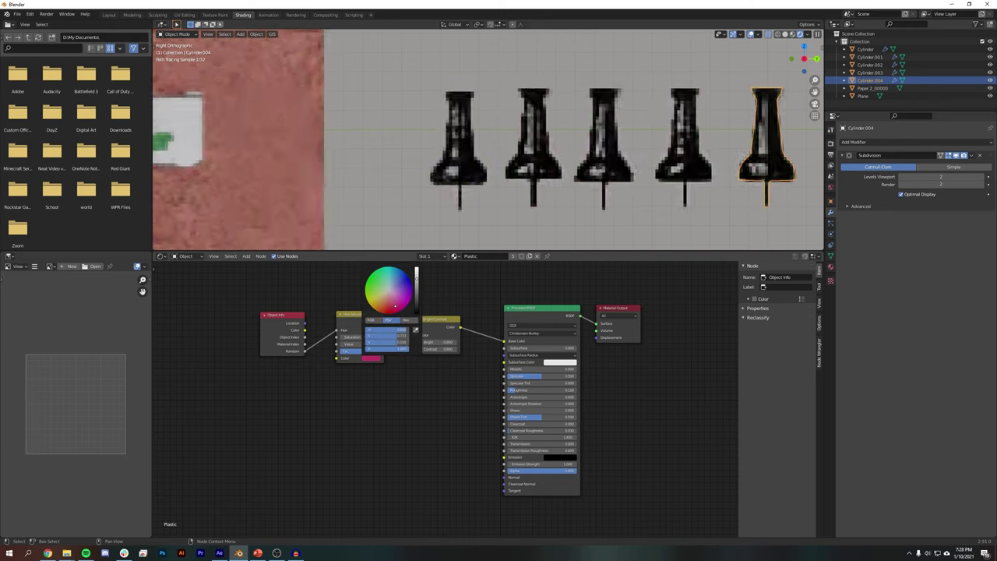
{"action": "left_click_drag", "start_coordinate": [370, 344], "coordinate": [408, 343]}
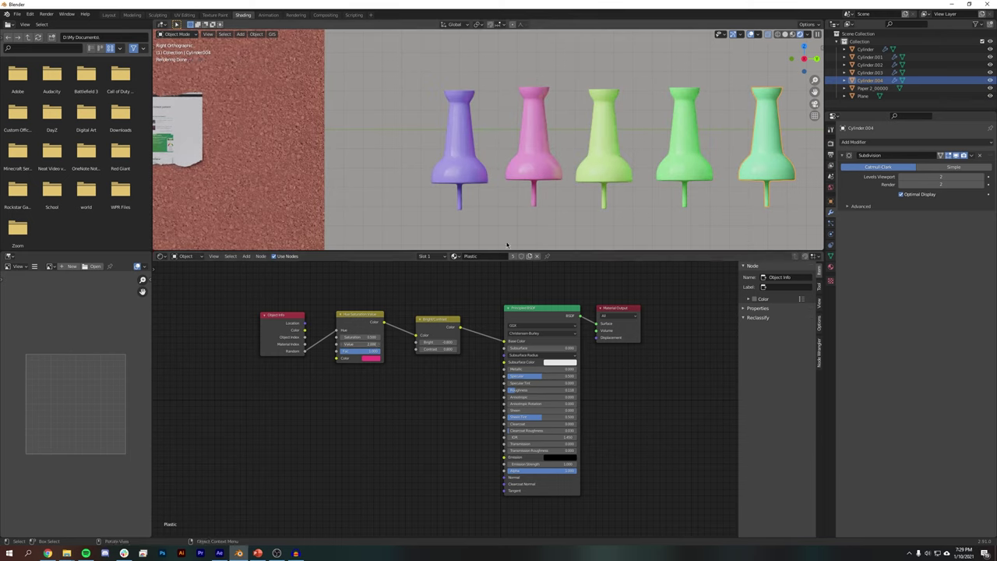
{"action": "key", "text": "ctrl+z"}
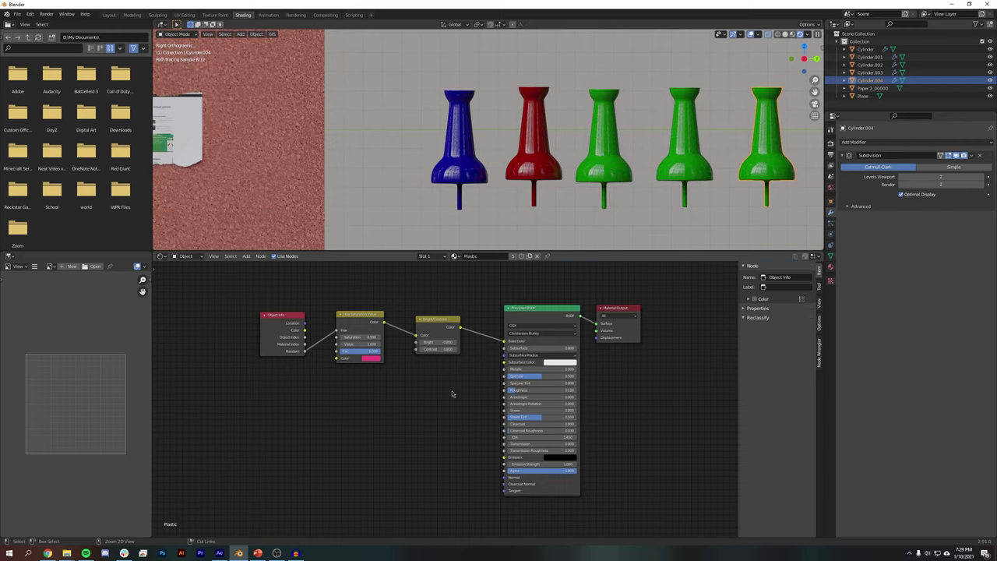
{"action": "mouse_move", "coordinate": [439, 342]}
{"action": "left_mouse_down"}
{"action": "mouse_move", "coordinate": [458, 342]}
{"action": "mouse_move", "coordinate": [448, 342]}
{"action": "left_mouse_up"}
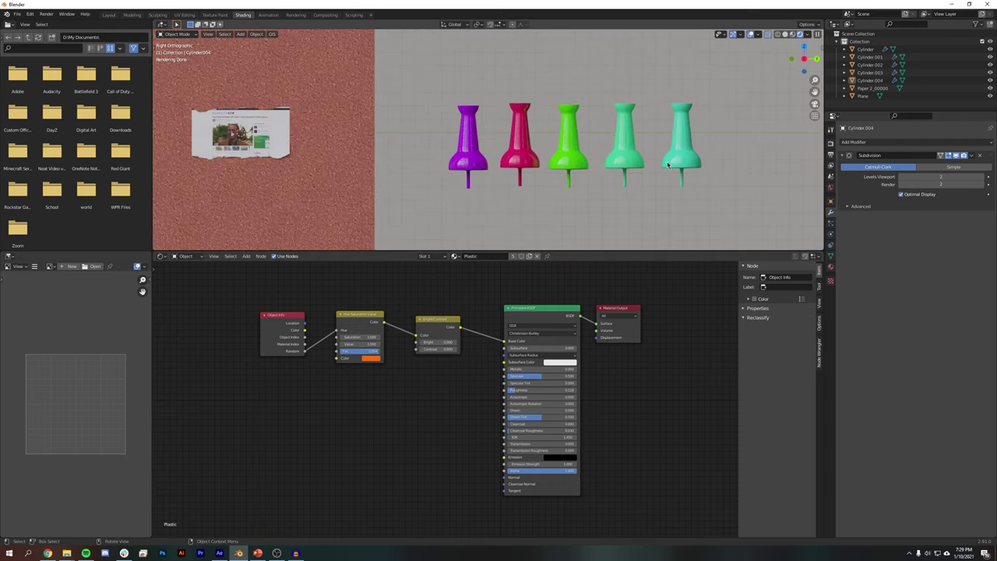
Delete the four duplicated pins beside the original purple pin
{"action": "scroll", "coordinate": [541, 169], "scroll_direction": "up", "scroll_amount": 3}
{"action": "middle_click_drag", "start_coordinate": [455, 193], "coordinate": [358, 165], "text": "shift"}
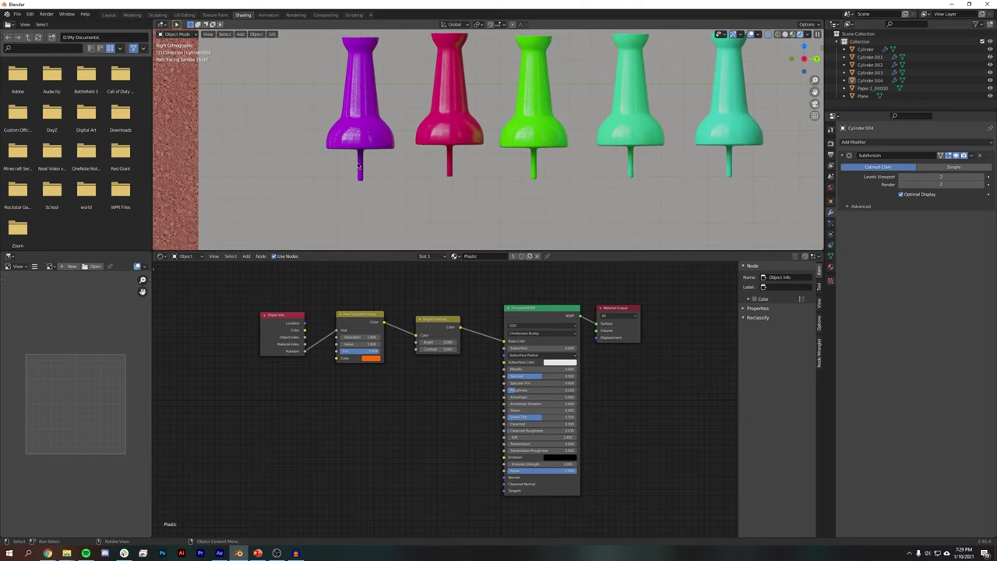
{"action": "left_click", "coordinate": [730, 166]}
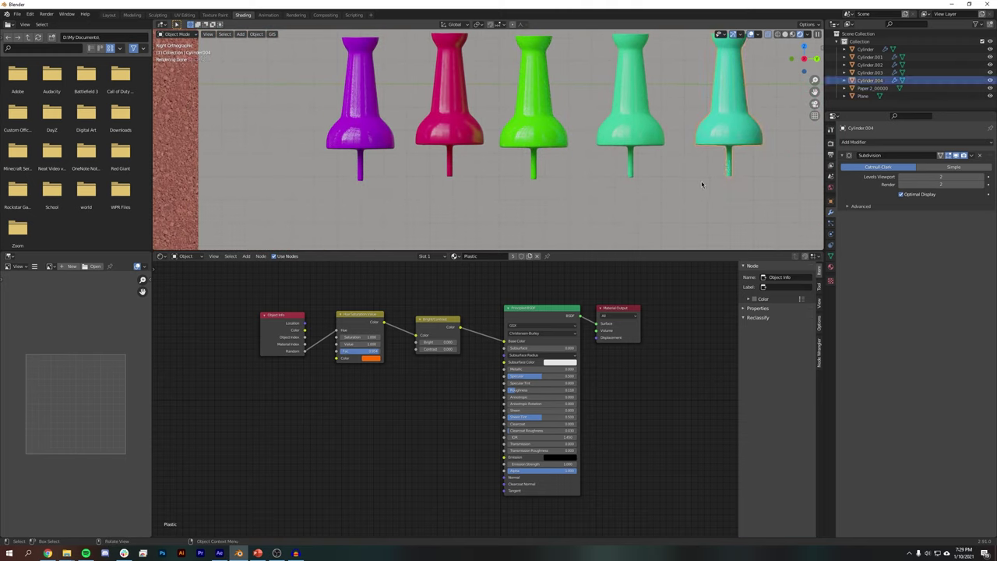
{"action": "left_click", "coordinate": [701, 185]}
{"action": "left_click", "coordinate": [359, 151]}
{"action": "scroll", "coordinate": [528, 180], "scroll_direction": "down", "scroll_amount": 3}
{"action": "left_click", "coordinate": [699, 186]}
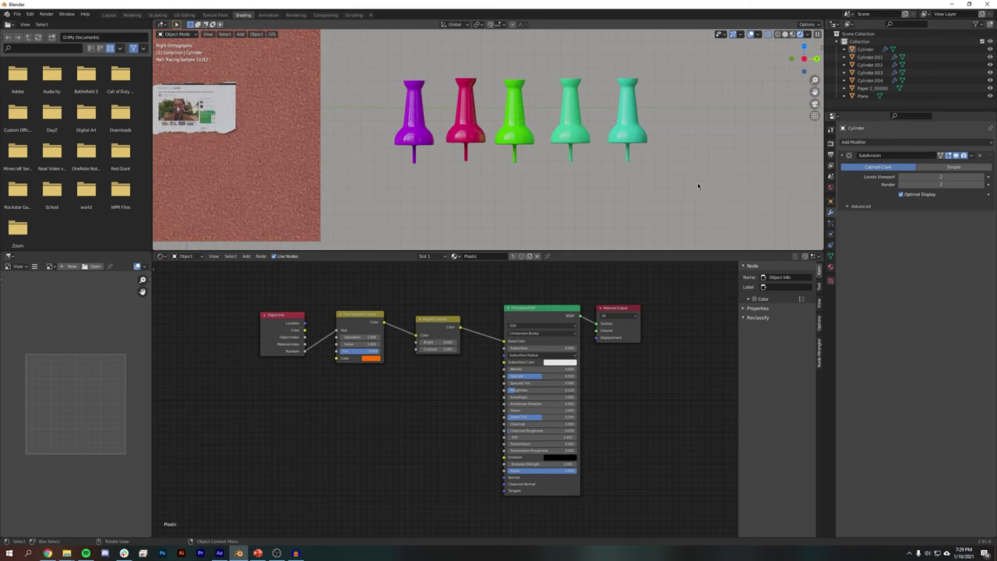
{"action": "left_click_drag", "start_coordinate": [454, 64], "coordinate": [453, 64]}
{"action": "key", "text": "Delete"}
Select the remaining pin in the right view and add a second material slot to it
{"action": "scroll", "coordinate": [379, 133], "scroll_direction": "up", "scroll_amount": 3}
{"action": "mouse_move", "coordinate": [378, 133]}
{"action": "middle_mouse_down"}
{"action": "mouse_move", "coordinate": [372, 122]}
{"action": "mouse_move", "coordinate": [385, 134]}
{"action": "middle_mouse_up"}
{"action": "left_click", "coordinate": [805, 59]}
{"action": "middle_click_drag", "start_coordinate": [494, 133], "coordinate": [617, 134], "text": "shift"}
{"action": "left_click", "coordinate": [485, 134]}
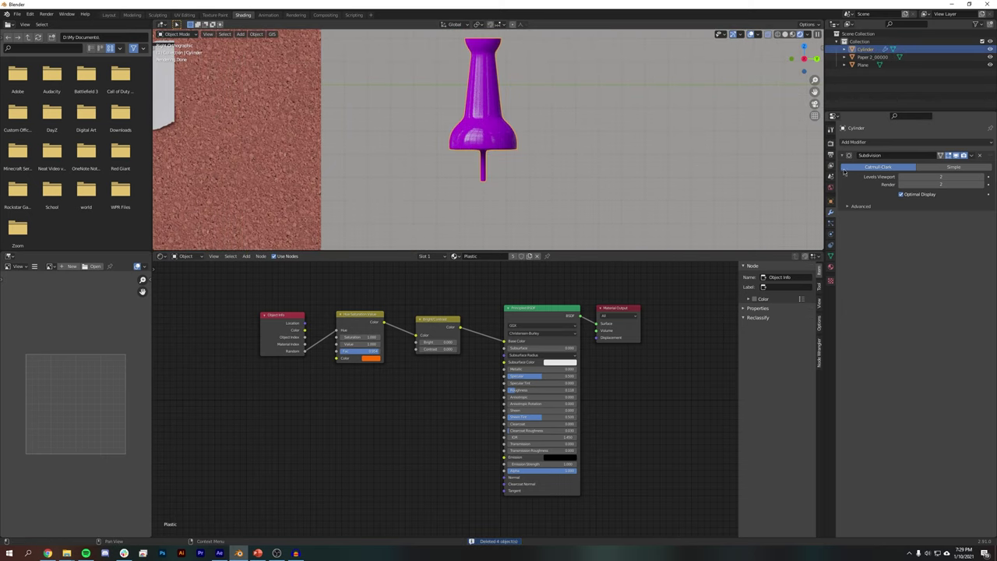
{"action": "left_click", "coordinate": [831, 266]}
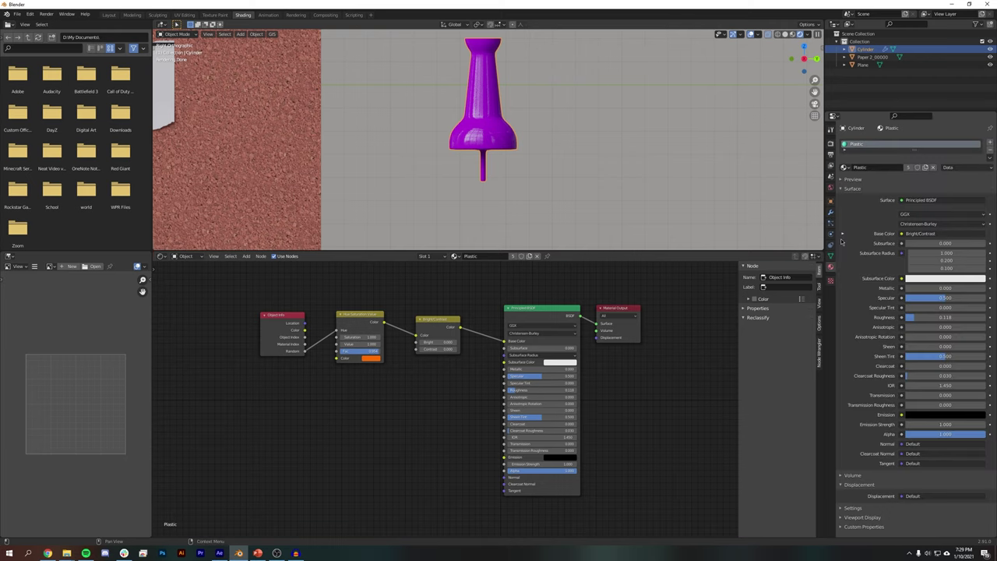
{"action": "left_click", "coordinate": [991, 145]}
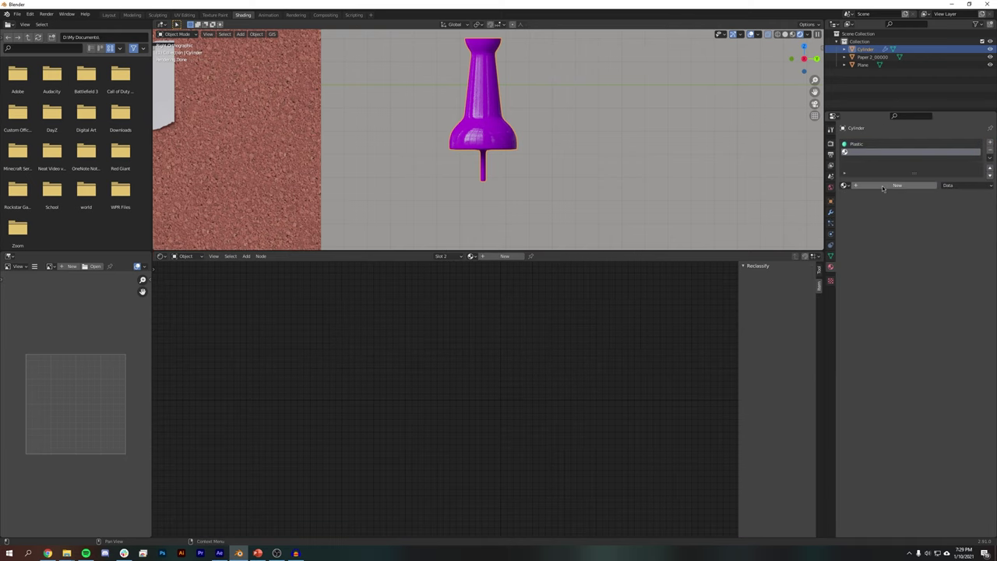
Create a material named Metal in the pin's second slot and assign it to the needle's faces
{"action": "left_click", "coordinate": [883, 187]}
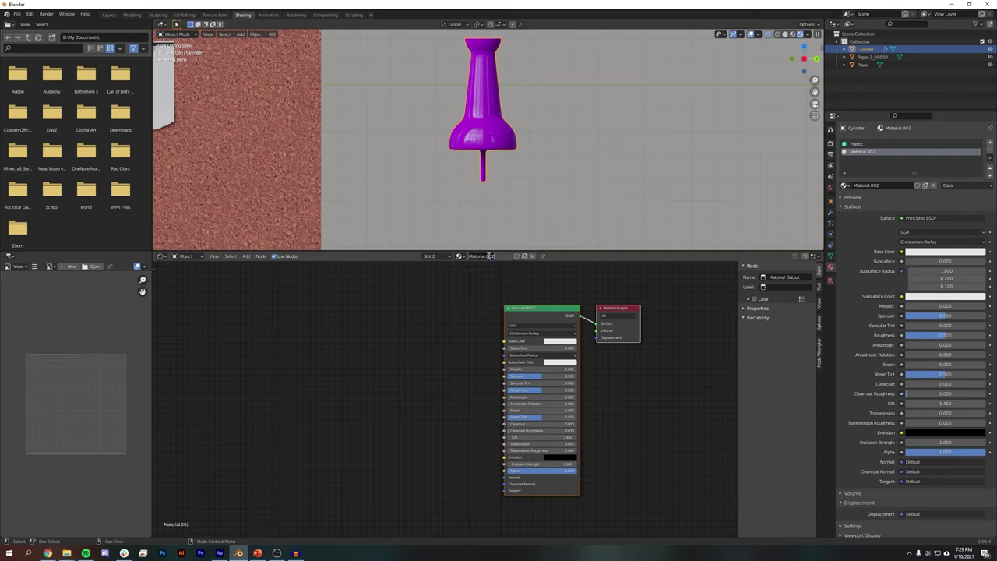
{"action": "key", "text": "Return"}
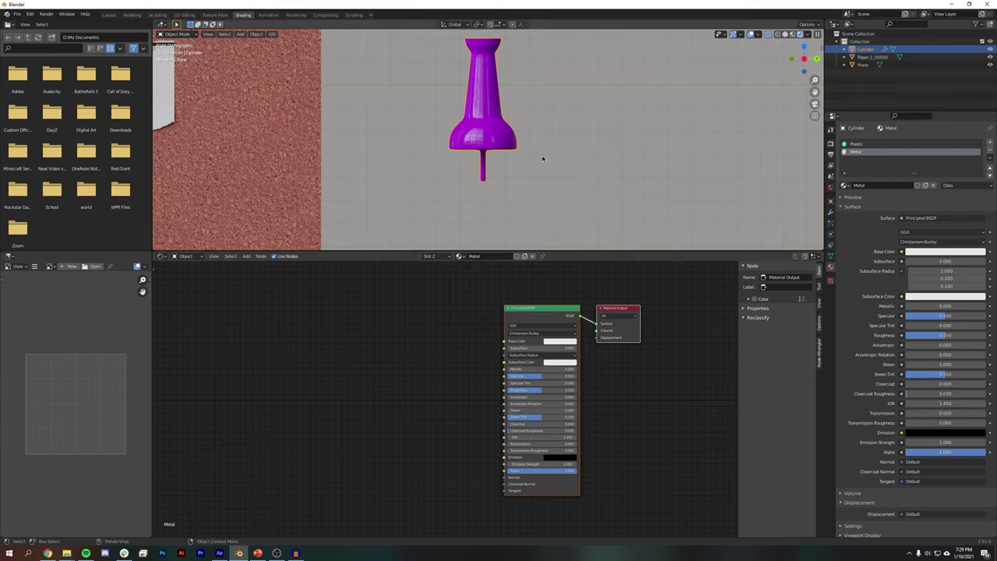
{"action": "scroll", "coordinate": [479, 153], "scroll_direction": "up", "scroll_amount": 4}
{"action": "key", "text": "Tab"}
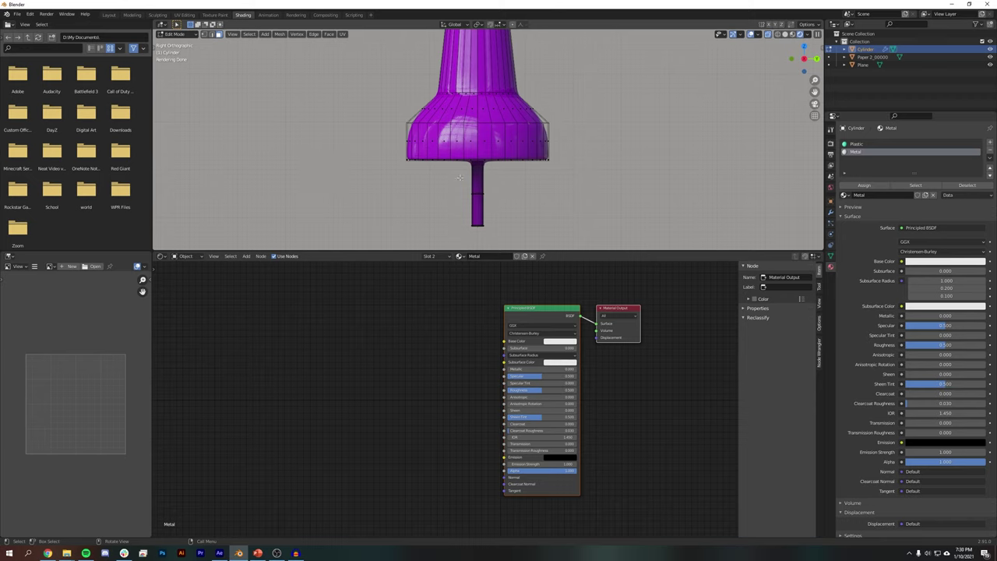
{"action": "left_click_drag", "start_coordinate": [520, 233], "coordinate": [521, 234]}
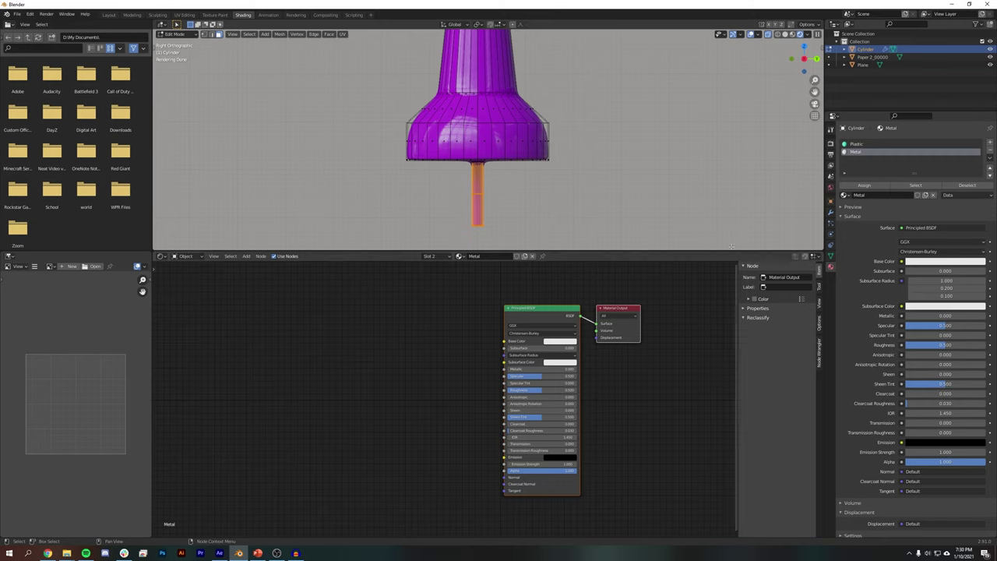
{"action": "left_click", "coordinate": [863, 187]}
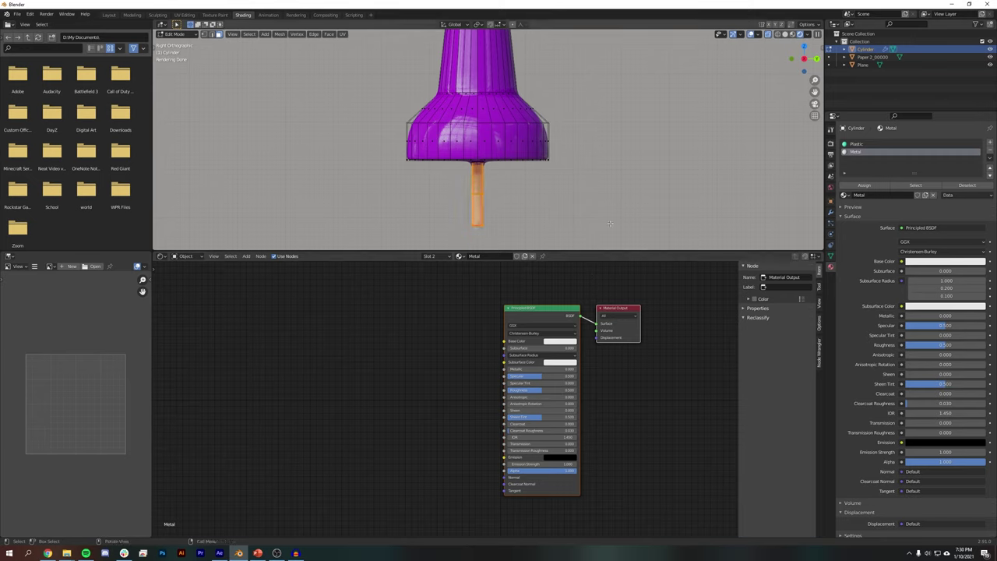
Add a loop cut around the needle and slide it up towards the pin's base to tighten the material boundary
{"action": "key", "text": "Tab"}
{"action": "scroll", "coordinate": [500, 185], "scroll_direction": "up", "scroll_amount": 3}
{"action": "scroll", "coordinate": [495, 163], "scroll_direction": "up", "scroll_amount": 3}
{"action": "key", "text": "Tab"}
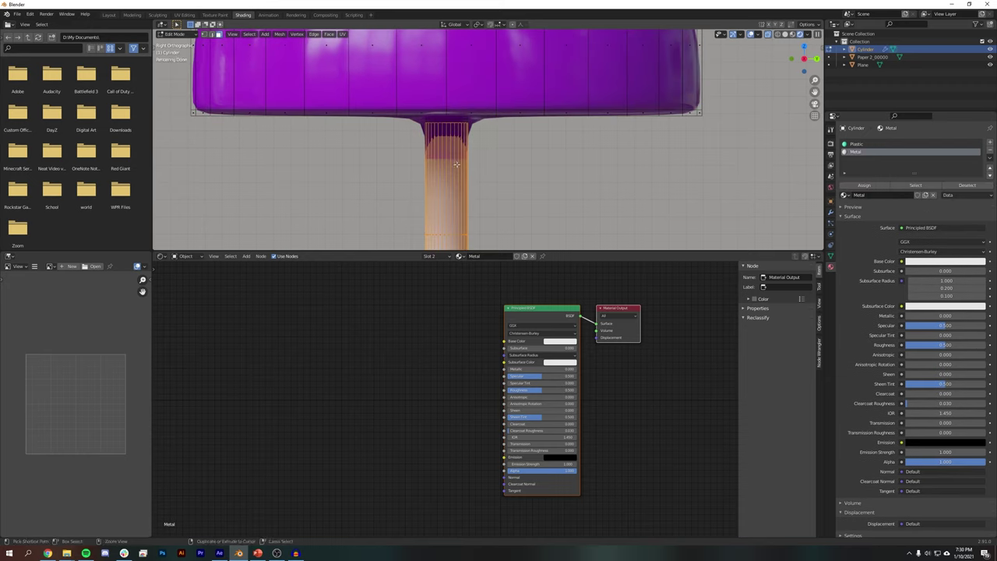
{"action": "left_click", "coordinate": [465, 109]}
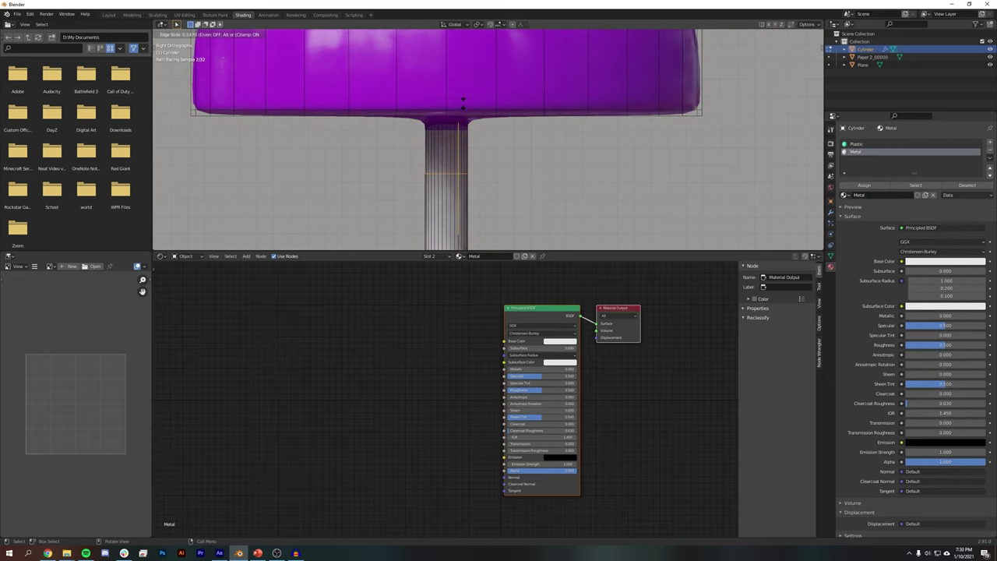
{"action": "left_click", "coordinate": [468, 91]}
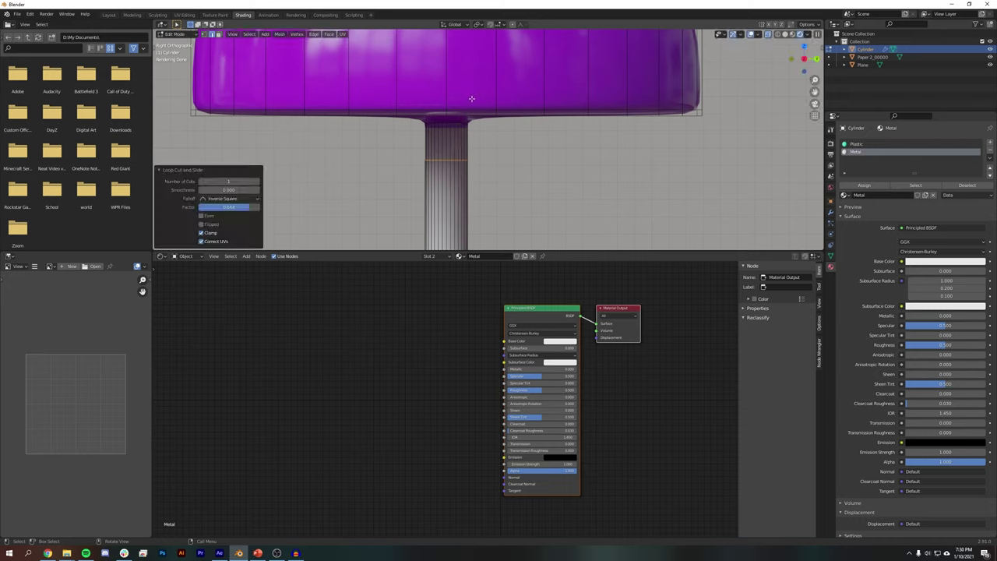
{"action": "key", "text": "Tab"}
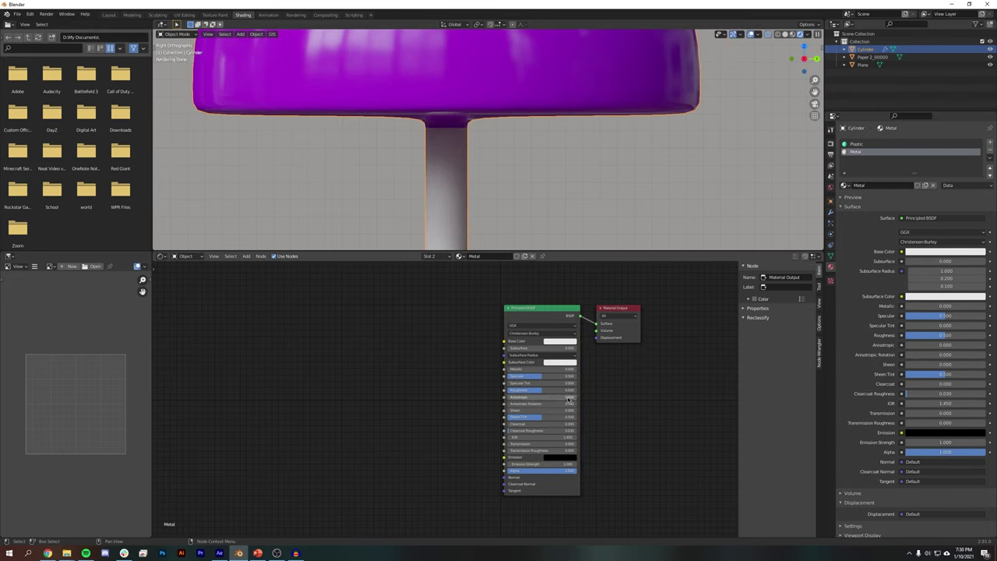
Set the Metal material's Metallic value to 1.000 and its roughness to 0.077
{"action": "left_click_drag", "start_coordinate": [512, 370], "coordinate": [513, 391]}
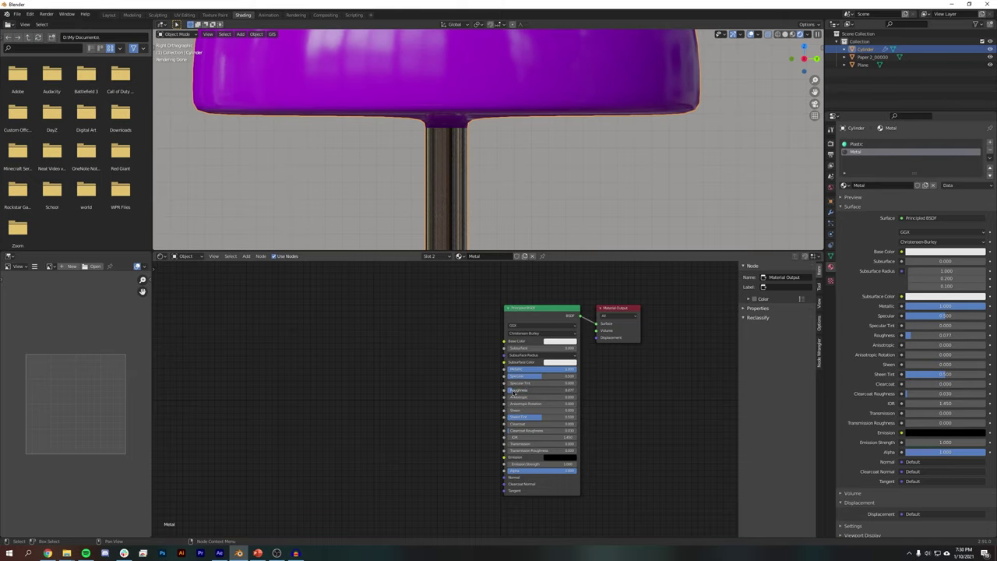
{"action": "left_click", "coordinate": [550, 190]}
{"action": "scroll", "coordinate": [537, 215], "scroll_direction": "down", "scroll_amount": 7}
{"action": "middle_click_drag", "start_coordinate": [537, 215], "coordinate": [546, 190]}
Scale the pin down uniformly by a factor of about 0.139 in the right view
{"action": "key", "text": "KP_3"}
{"action": "scroll", "coordinate": [393, 130], "scroll_direction": "down", "scroll_amount": 7}
{"action": "left_click", "coordinate": [465, 91]}
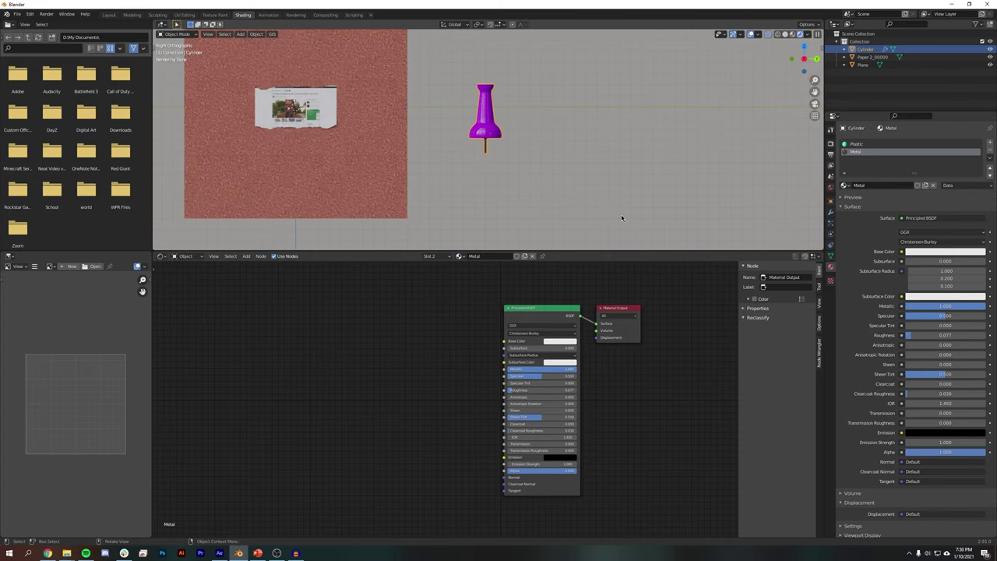
{"action": "key", "text": "s"}
{"action": "left_click", "coordinate": [506, 116]}
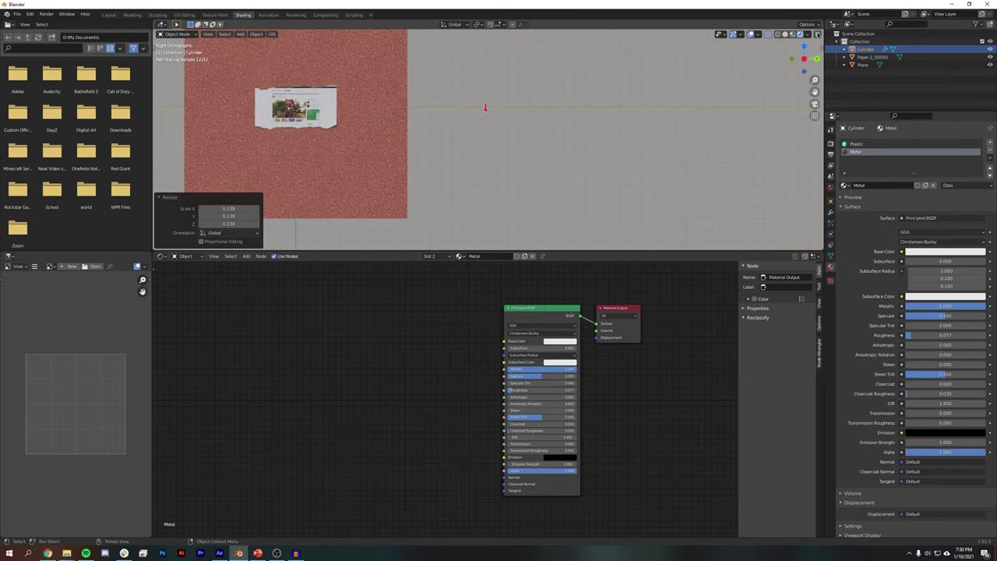
Rotate the pin horizontal with its needle facing the board and move it along X until the needle meets the paper
{"action": "left_click", "coordinate": [816, 58]}
{"action": "key", "text": "r"}
{"action": "left_click", "coordinate": [497, 72], "text": "ctrl"}
{"action": "scroll", "coordinate": [494, 100], "scroll_direction": "up", "scroll_amount": 10}
{"action": "middle_click_drag", "start_coordinate": [493, 50], "coordinate": [464, 160], "text": "shift"}
{"action": "key", "text": "g"}
{"action": "key", "text": "x"}
{"action": "left_click", "coordinate": [431, 160]}
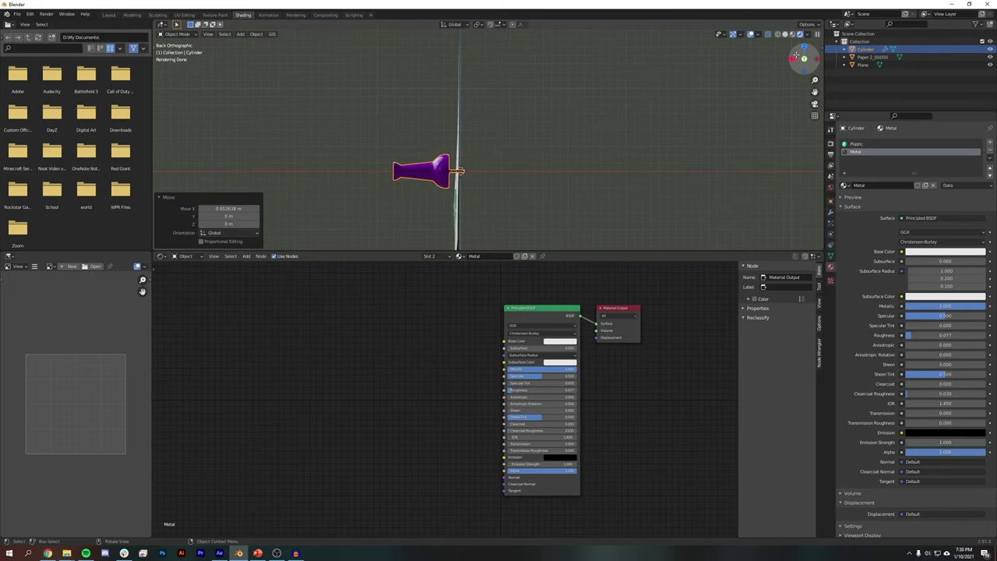
Move the pin onto the upper-right corner of the torn article in the right view
{"action": "left_click", "coordinate": [792, 59]}
{"action": "scroll", "coordinate": [563, 178], "scroll_direction": "down", "scroll_amount": 11}
{"action": "key", "text": "g"}
{"action": "left_click", "coordinate": [388, 161]}
{"action": "middle_click_drag", "start_coordinate": [391, 161], "coordinate": [573, 148], "text": "shift"}
{"action": "scroll", "coordinate": [545, 131], "scroll_direction": "up", "scroll_amount": 6}
{"action": "middle_click_drag", "start_coordinate": [526, 119], "coordinate": [613, 180], "text": "shift"}
{"action": "key", "text": "g"}
{"action": "left_click", "coordinate": [628, 164]}
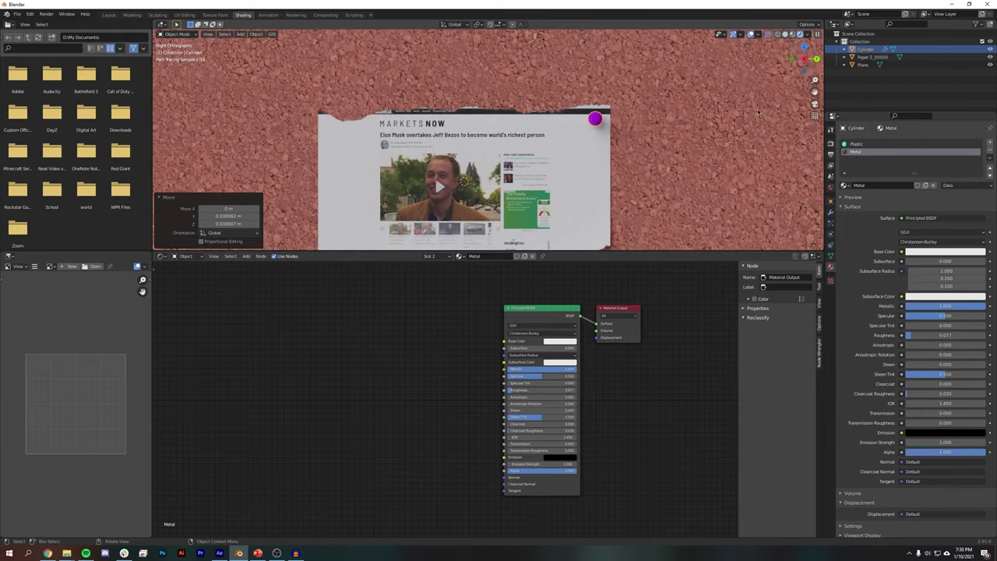
Adjust the pin's depth along the X axis so its needle pierces the paper and cork board
{"action": "left_click", "coordinate": [817, 58]}
{"action": "scroll", "coordinate": [623, 94], "scroll_direction": "up", "scroll_amount": 9}
{"action": "middle_click_drag", "start_coordinate": [569, 78], "coordinate": [621, 163], "text": "shift"}
{"action": "key", "text": "g"}
{"action": "key", "text": "x"}
{"action": "left_click", "coordinate": [653, 160]}
{"action": "left_click", "coordinate": [794, 58]}
Duplicate the purple pin and place the copy on the article's upper-left corner
{"action": "scroll", "coordinate": [598, 125], "scroll_direction": "down", "scroll_amount": 7}
{"action": "left_click", "coordinate": [770, 127]}
{"action": "scroll", "coordinate": [775, 127], "scroll_direction": "down", "scroll_amount": 4}
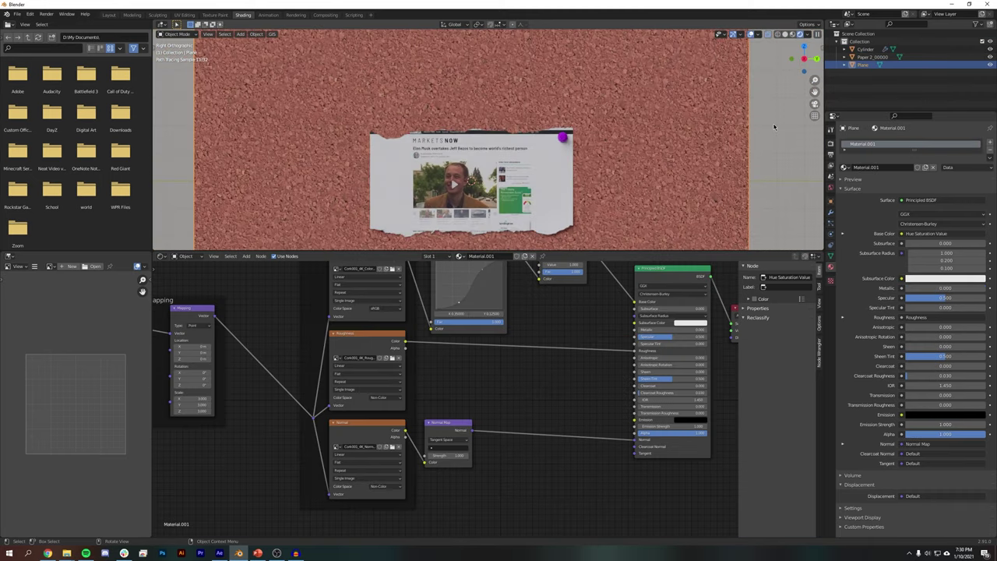
{"action": "scroll", "coordinate": [748, 109], "scroll_direction": "up", "scroll_amount": 1}
{"action": "left_click", "coordinate": [606, 126]}
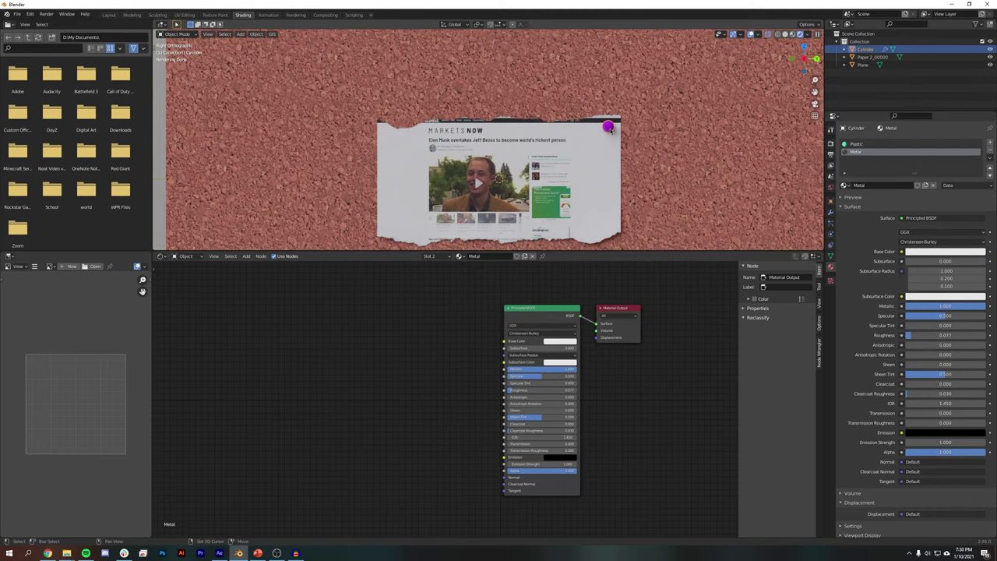
{"action": "key", "text": "shift+d"}
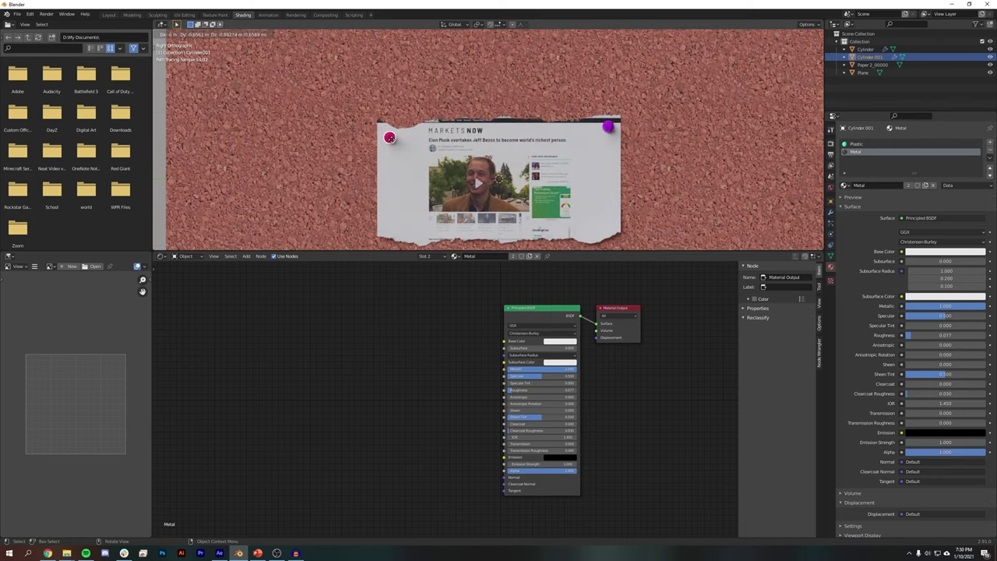
{"action": "left_click", "coordinate": [391, 139]}
{"action": "scroll", "coordinate": [569, 136], "scroll_direction": "down", "scroll_amount": 3}
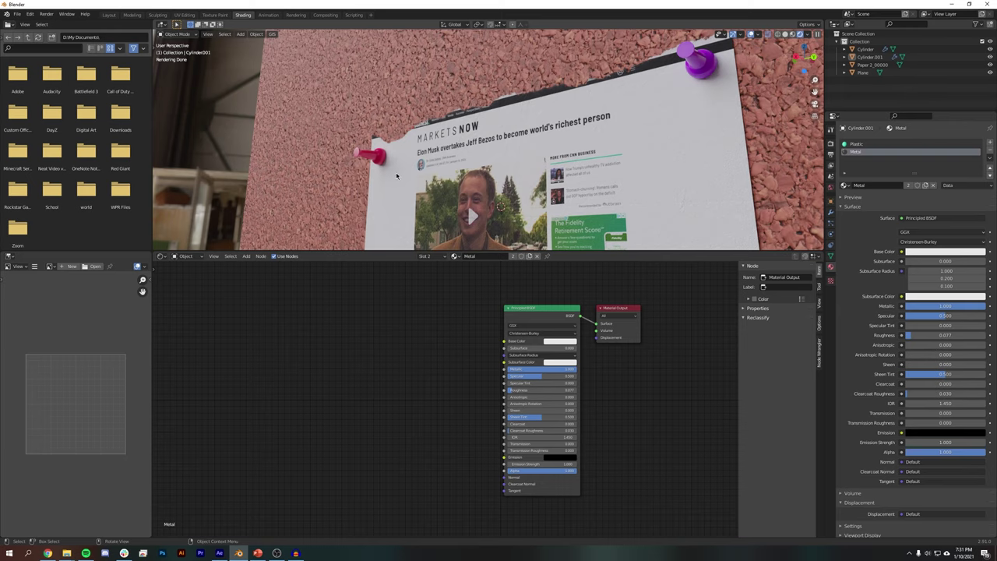
Duplicate the red pin seven times along the article's upper edge to generate more random colours
{"action": "left_click", "coordinate": [377, 156]}
{"action": "left_click", "coordinate": [716, 64]}
{"action": "middle_click_drag", "start_coordinate": [716, 64], "coordinate": [390, 156]}
{"action": "left_click", "coordinate": [323, 141]}
{"action": "key", "text": "shift+d"}
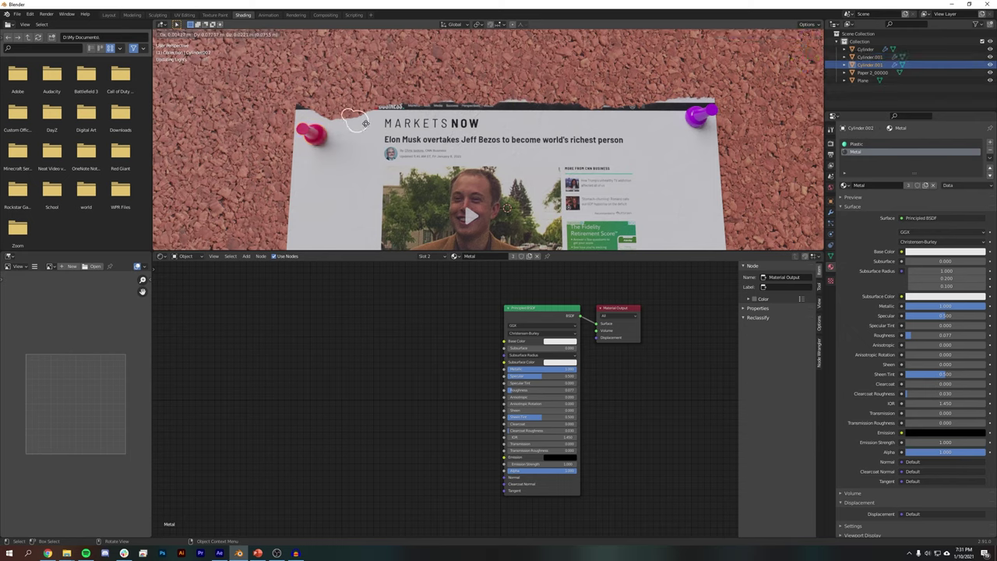
{"action": "left_click", "coordinate": [367, 127]}
{"action": "key", "text": "shift+d"}
{"action": "left_click", "coordinate": [428, 109]}
{"action": "key", "text": "shift+d"}
{"action": "left_click", "coordinate": [477, 95]}
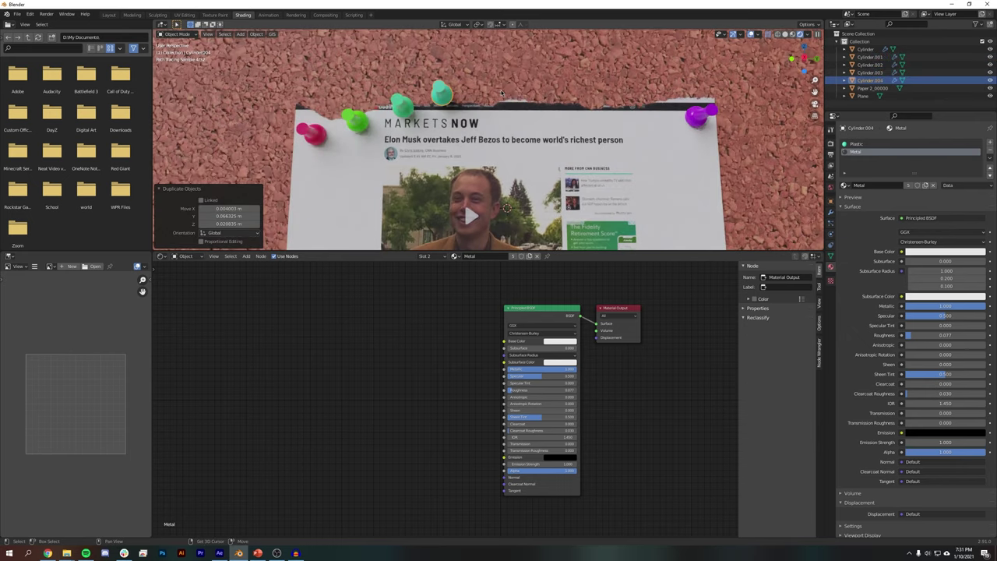
{"action": "key", "text": "shift+d"}
{"action": "left_click", "coordinate": [514, 91]}
{"action": "key", "text": "shift+d"}
{"action": "left_click", "coordinate": [575, 84]}
{"action": "key", "text": "shift+d"}
{"action": "left_click", "coordinate": [680, 80]}
{"action": "key", "text": "shift+d"}
{"action": "left_click", "coordinate": [723, 82]}
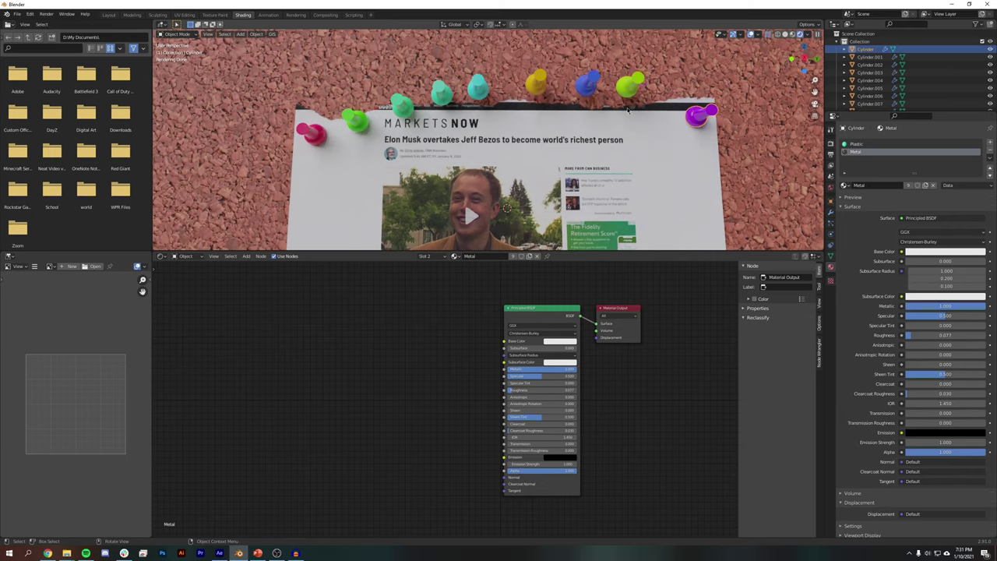
Delete all the pins except the yellow and blue ones
{"action": "key", "text": "Delete"}
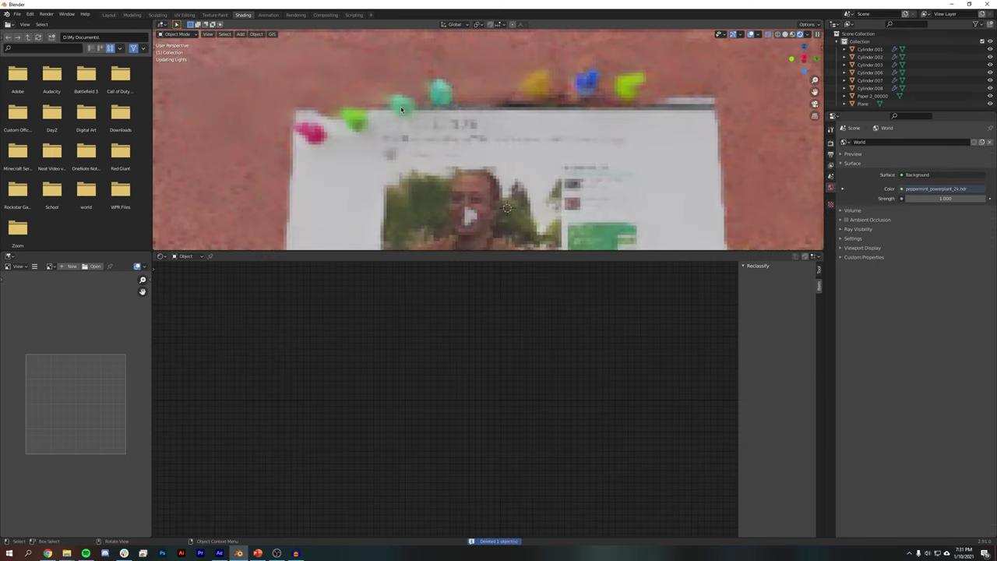
{"action": "left_click", "coordinate": [360, 125]}
{"action": "left_click", "coordinate": [356, 126]}
{"action": "key", "text": "Delete"}
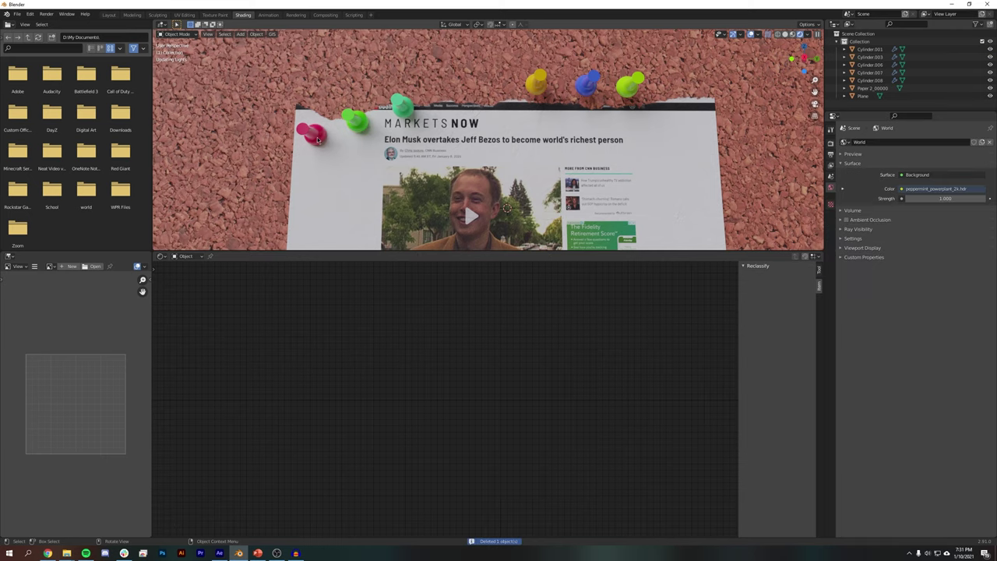
{"action": "left_click", "coordinate": [315, 136]}
{"action": "key", "text": "Delete"}
{"action": "left_click", "coordinate": [403, 104]}
{"action": "key", "text": "Delete"}
{"action": "left_click", "coordinate": [630, 84]}
{"action": "key", "text": "Delete"}
Move the yellow pin to the article's upper-left corner and the blue pin to its upper-right corner
{"action": "left_click", "coordinate": [805, 58]}
{"action": "left_click_drag", "start_coordinate": [534, 86], "coordinate": [324, 139]}
{"action": "left_click_drag", "start_coordinate": [583, 90], "coordinate": [692, 123]}
Move both pins together towards the board in the back view so their needles enter the paper
{"action": "middle_click_drag", "start_coordinate": [692, 122], "coordinate": [615, 137]}
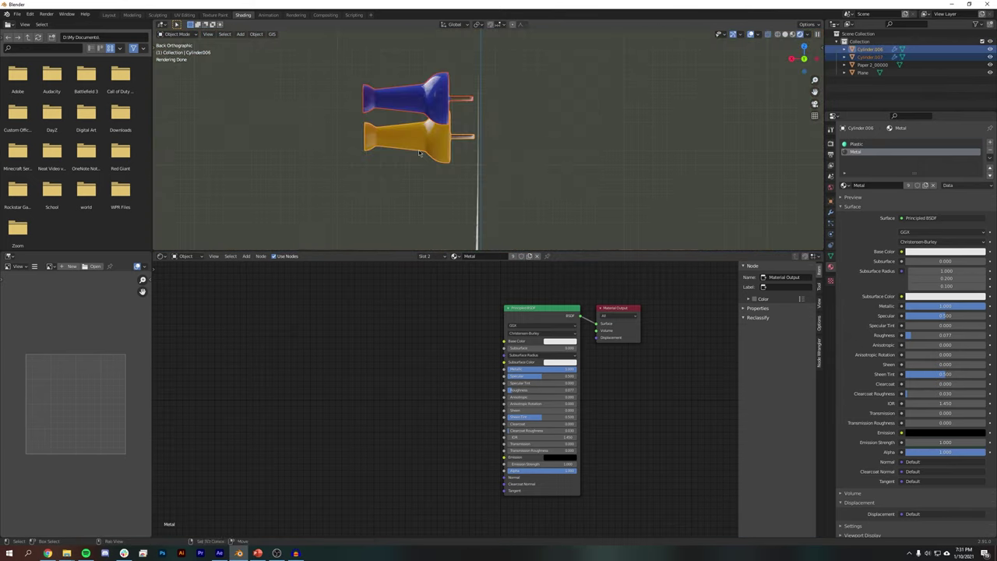
{"action": "key", "text": "g"}
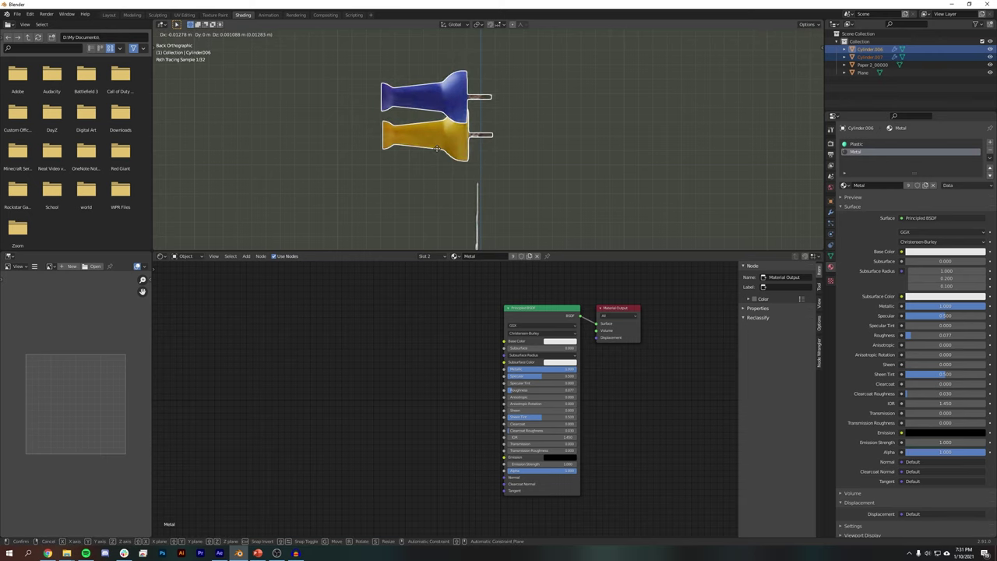
{"action": "left_click_drag", "start_coordinate": [443, 148], "coordinate": [444, 149]}
{"action": "left_click", "coordinate": [792, 59]}
{"action": "scroll", "coordinate": [626, 126], "scroll_direction": "down", "scroll_amount": 8}
{"action": "key", "text": "Tab"}
{"action": "scroll", "coordinate": [625, 122], "scroll_direction": "down", "scroll_amount": 4}
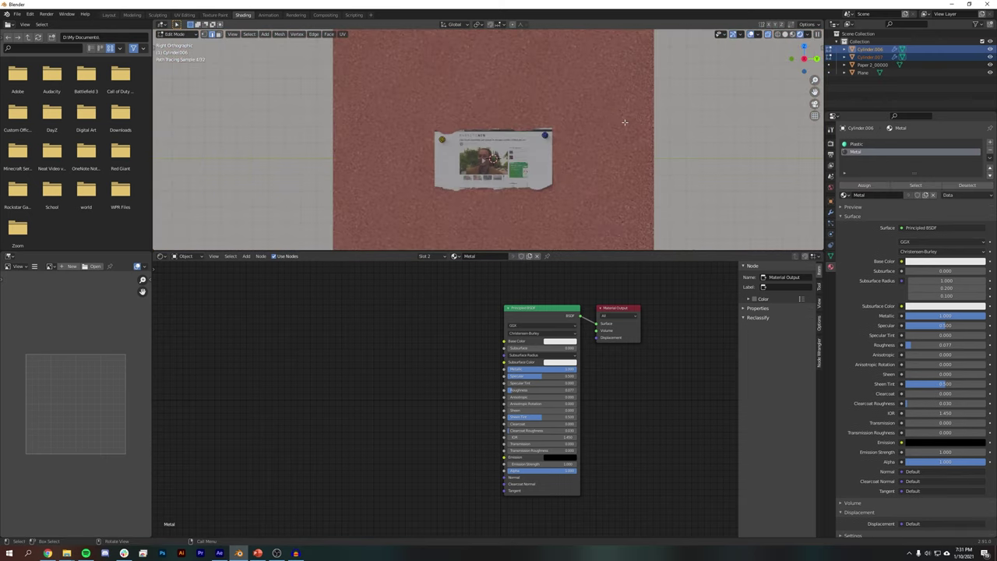
{"action": "key", "text": "Tab"}
Select the blue pin's Plastic material and try a Bright value of -2.000 in the Bright/Contrast node
{"action": "middle_click_drag", "start_coordinate": [625, 122], "coordinate": [576, 137]}
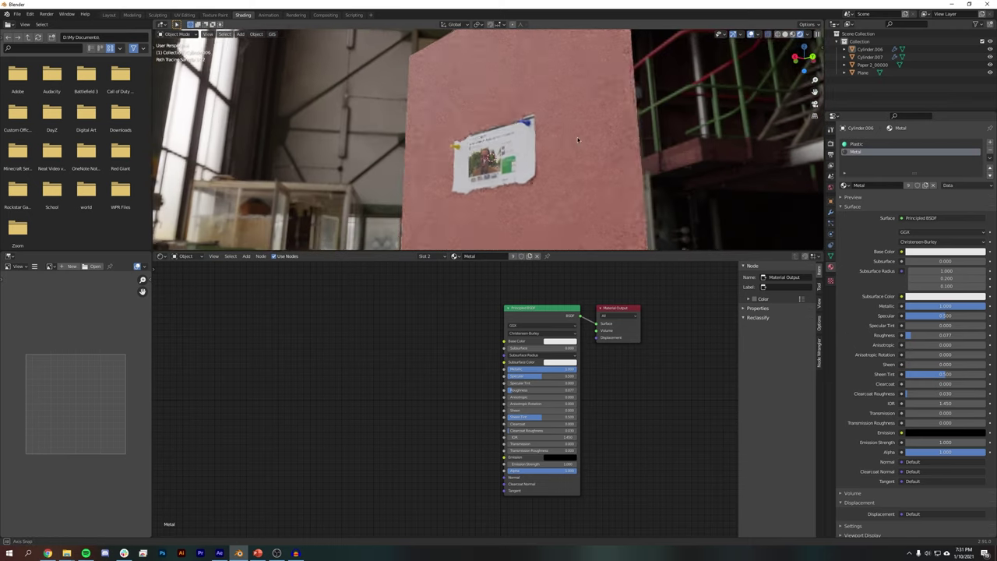
{"action": "scroll", "coordinate": [578, 140], "scroll_direction": "up", "scroll_amount": 5}
{"action": "left_click", "coordinate": [639, 80]}
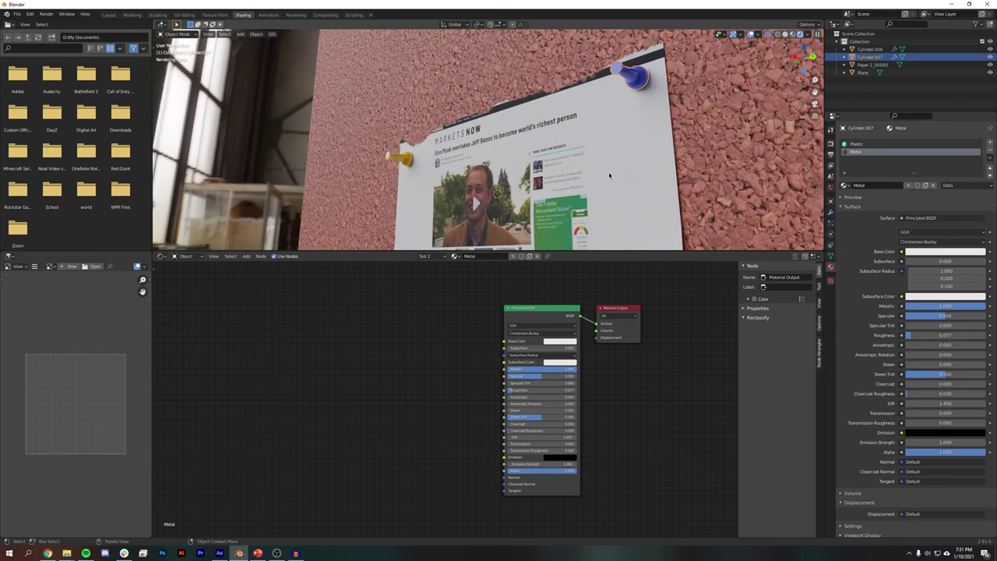
{"action": "left_click", "coordinate": [872, 144]}
{"action": "left_click_drag", "start_coordinate": [439, 342], "coordinate": [424, 343]}
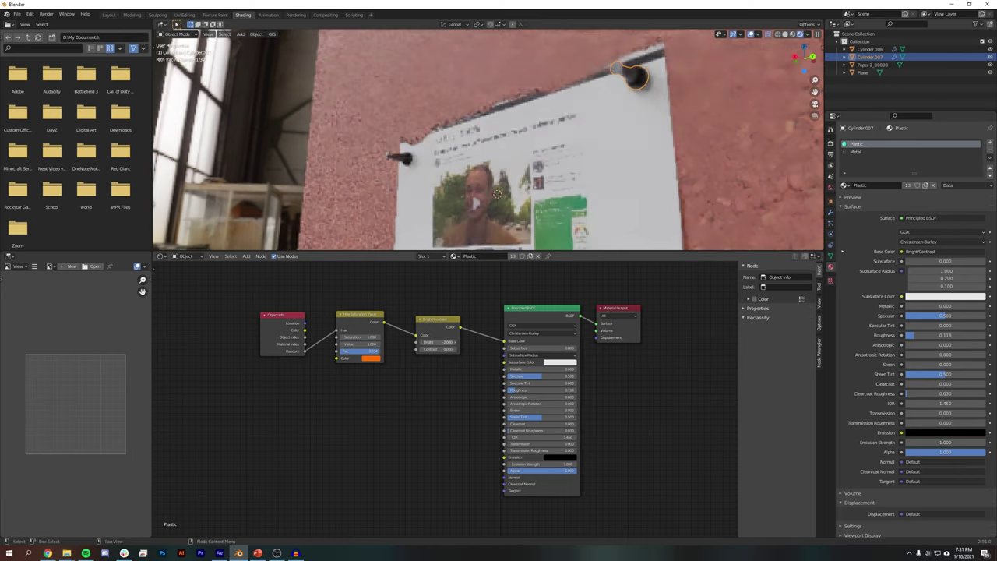
Shift the Hue Saturation Value node's colour to a yellower orange and set its saturation to 2.000
{"action": "left_click", "coordinate": [377, 360]}
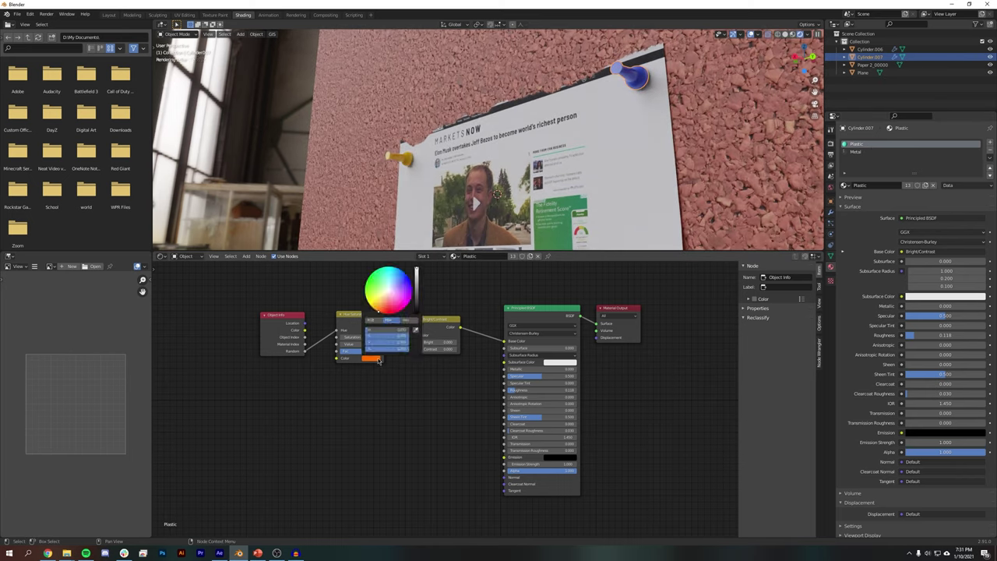
{"action": "left_click", "coordinate": [385, 312]}
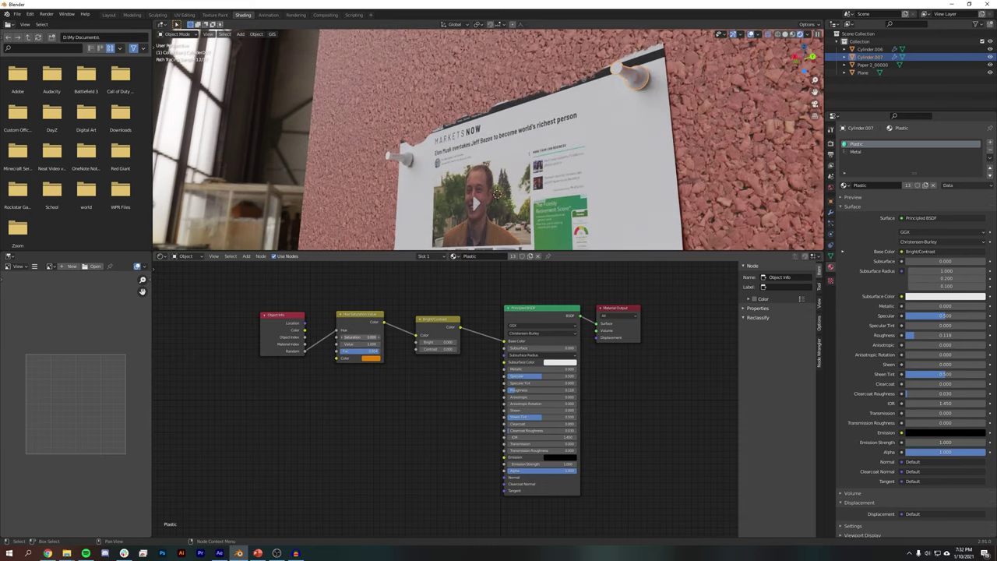
{"action": "left_click_drag", "start_coordinate": [358, 338], "coordinate": [679, 300]}
Deselect the pin and examine the pinned article on the cork board from the right and angled views
{"action": "left_click", "coordinate": [794, 56]}
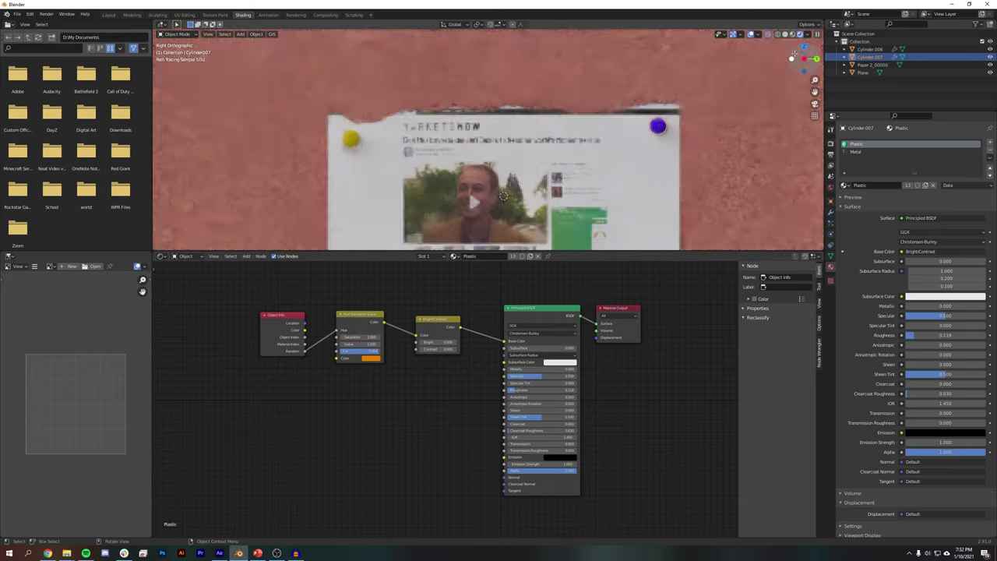
{"action": "middle_click_drag", "start_coordinate": [682, 145], "coordinate": [659, 140]}
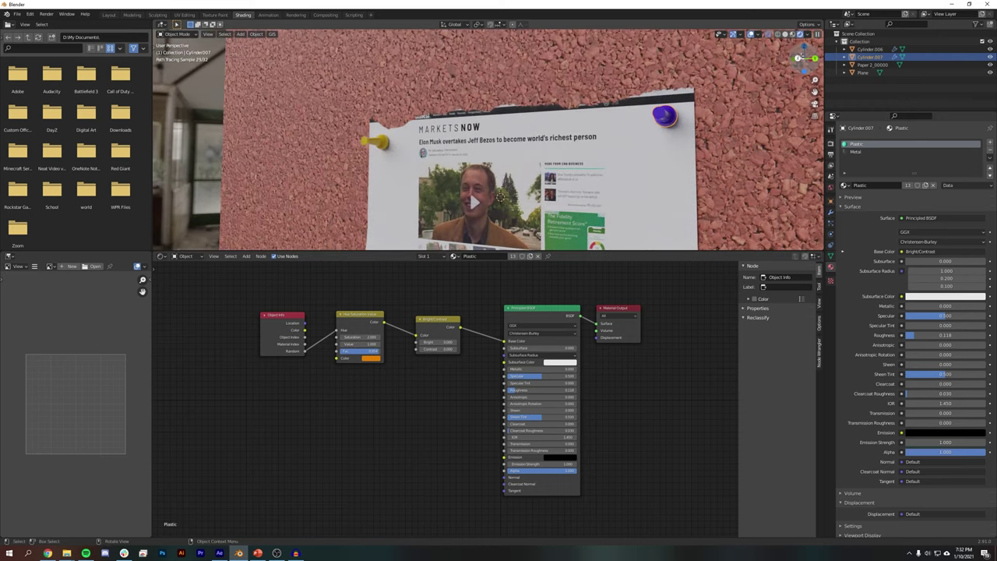
{"action": "left_click", "coordinate": [800, 57]}
{"action": "scroll", "coordinate": [608, 127], "scroll_direction": "down", "scroll_amount": 4}
{"action": "left_click", "coordinate": [740, 141]}
{"action": "scroll", "coordinate": [604, 164], "scroll_direction": "up", "scroll_amount": 3}
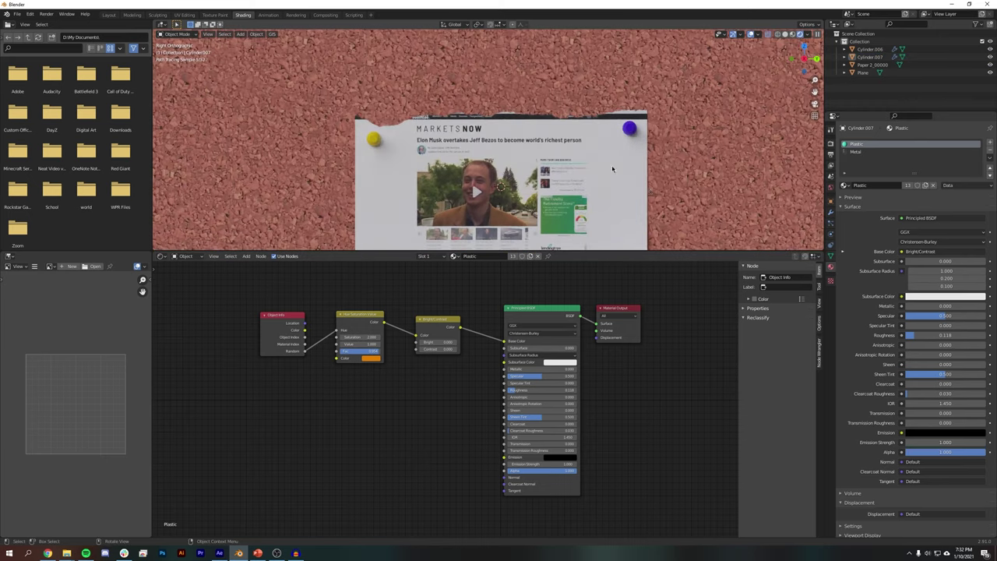
{"action": "middle_click_drag", "start_coordinate": [604, 164], "coordinate": [602, 116], "text": "shift"}
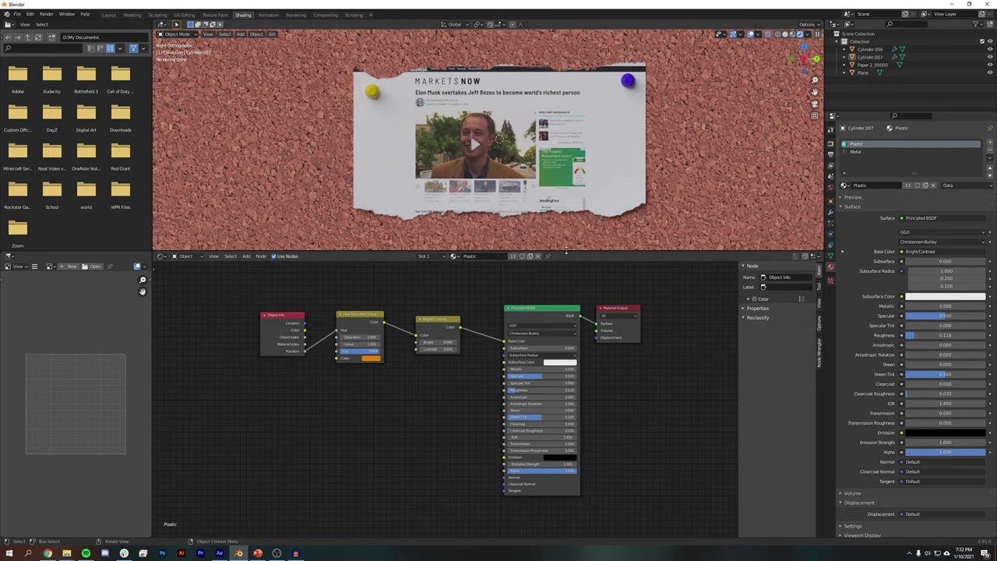
Switch to the Layout workspace and enlarge the timeline beneath the 3D view
{"action": "left_click_drag", "start_coordinate": [562, 255], "coordinate": [565, 335]}
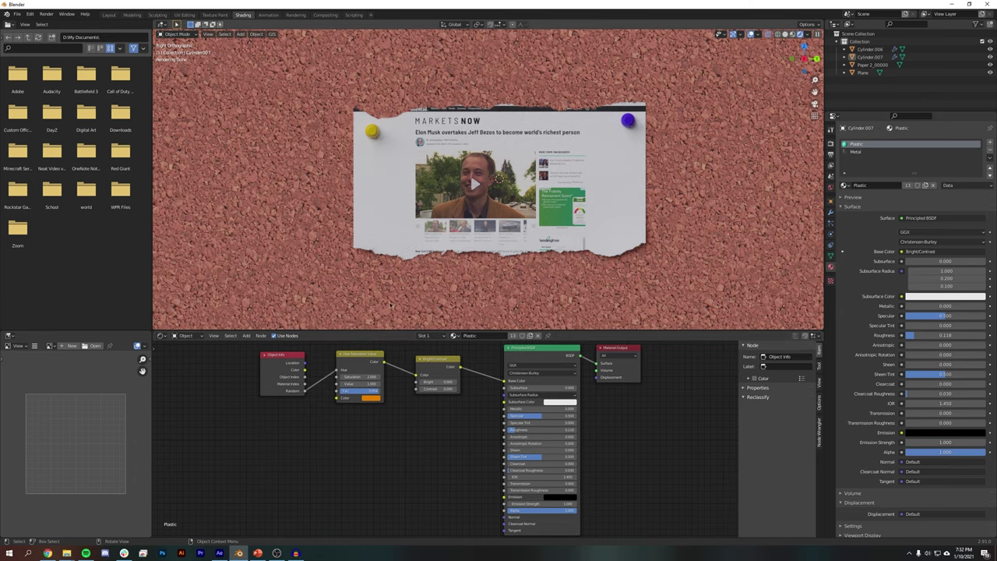
{"action": "scroll", "coordinate": [492, 191], "scroll_direction": "down", "scroll_amount": 1}
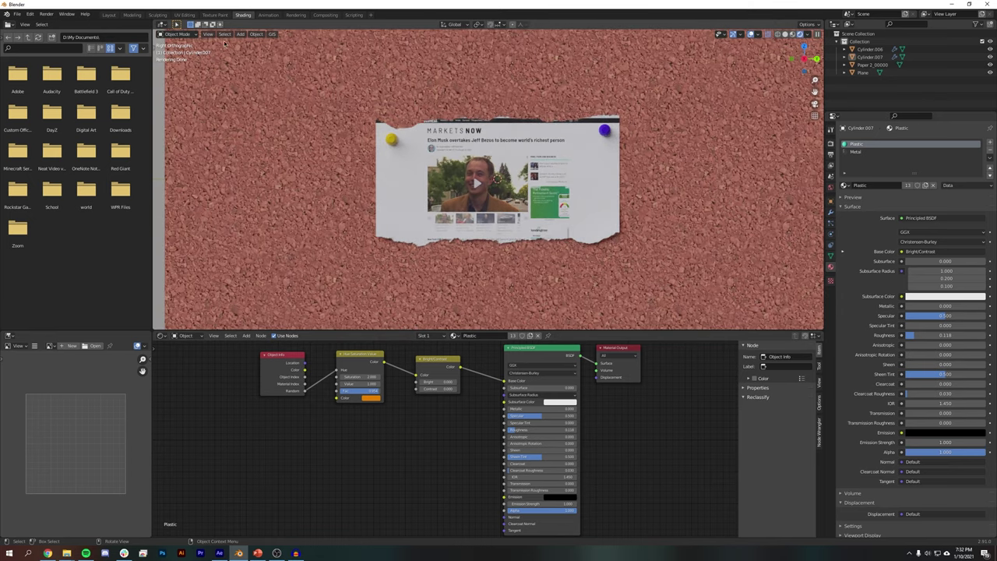
{"action": "left_click", "coordinate": [108, 15]}
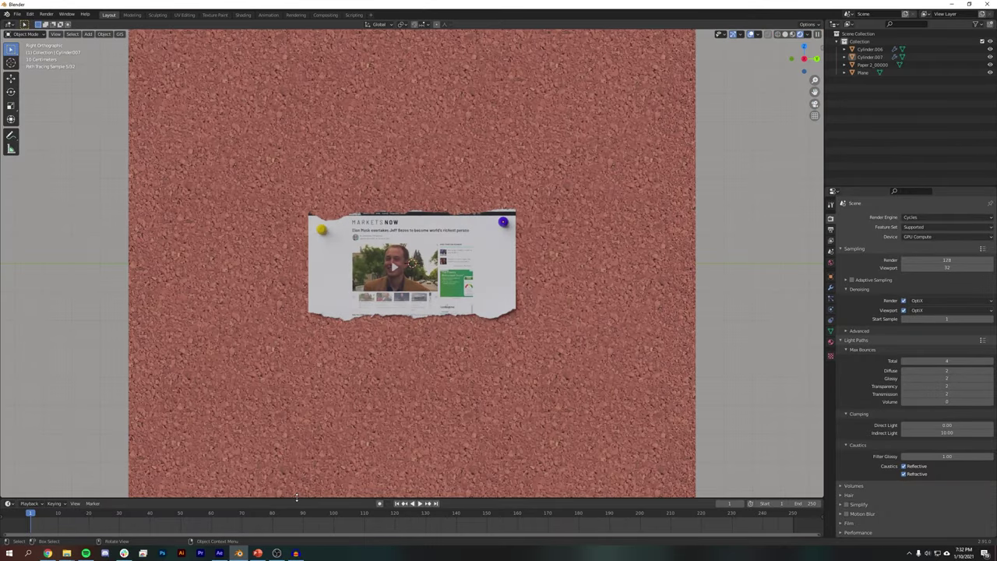
{"action": "left_click_drag", "start_coordinate": [299, 498], "coordinate": [299, 411]}
Check the headline's highlight animation at frames 43 and 94, and return to frame 1
{"action": "left_click", "coordinate": [159, 426]}
{"action": "scroll", "coordinate": [402, 202], "scroll_direction": "up", "scroll_amount": 6}
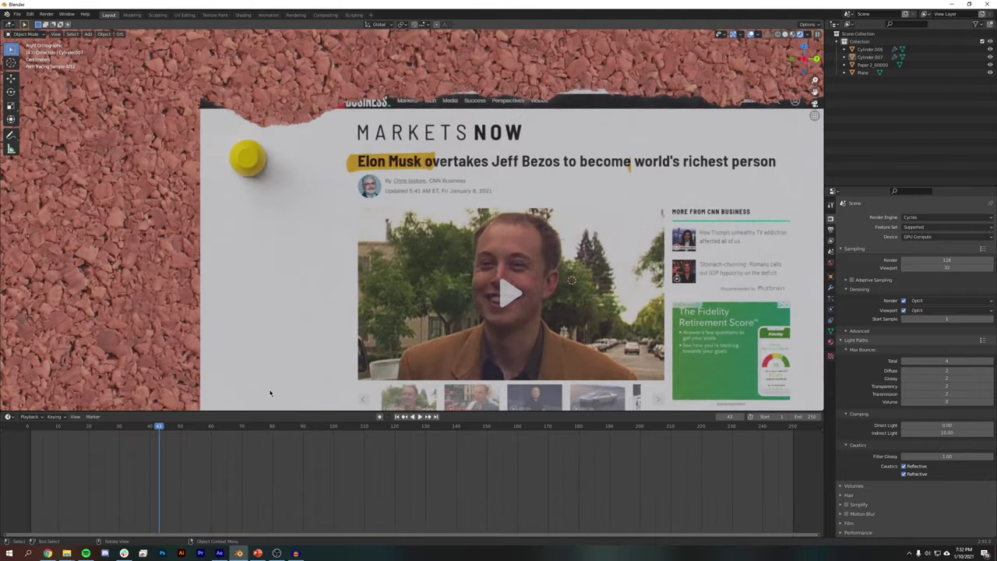
{"action": "left_click", "coordinate": [233, 426]}
{"action": "left_click", "coordinate": [315, 426]}
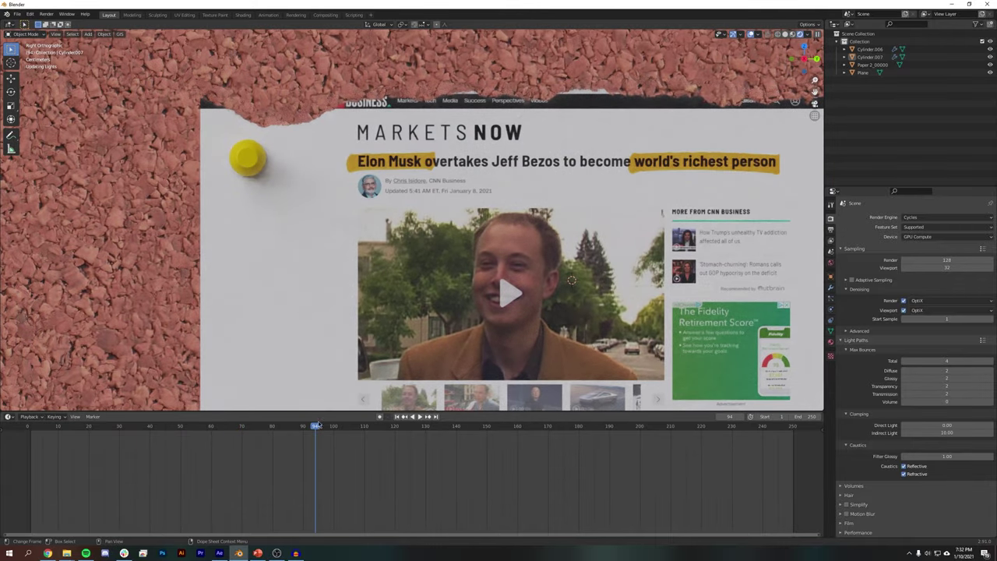
{"action": "scroll", "coordinate": [637, 212], "scroll_direction": "down", "scroll_amount": 3}
{"action": "key", "text": "shift+Left"}
{"action": "scroll", "coordinate": [465, 263], "scroll_direction": "down", "scroll_amount": 3}
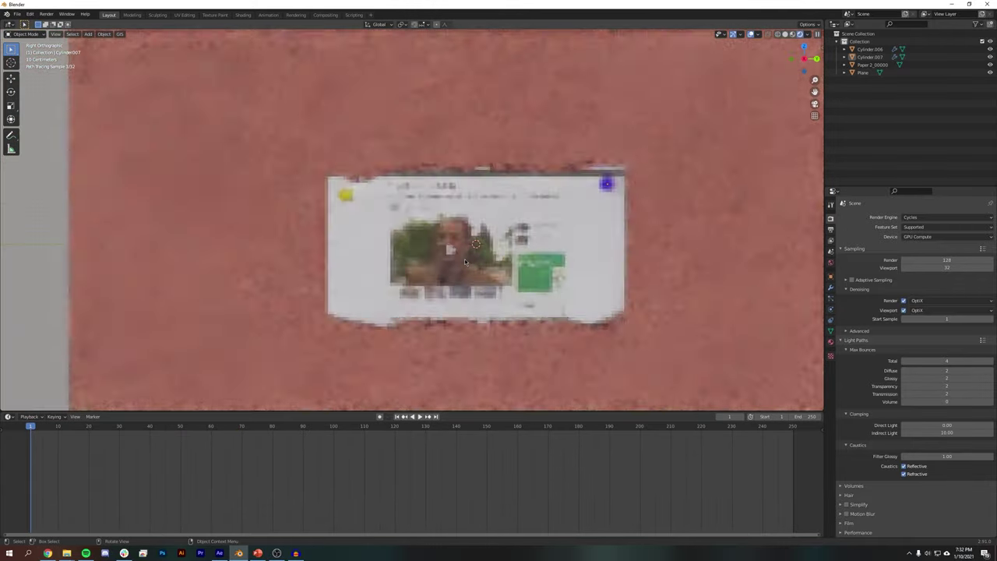
Add an Arrows empty at the scene origin behind the pinned article
{"action": "key", "text": "shift+a"}
{"action": "mouse_move", "coordinate": [465, 262]}
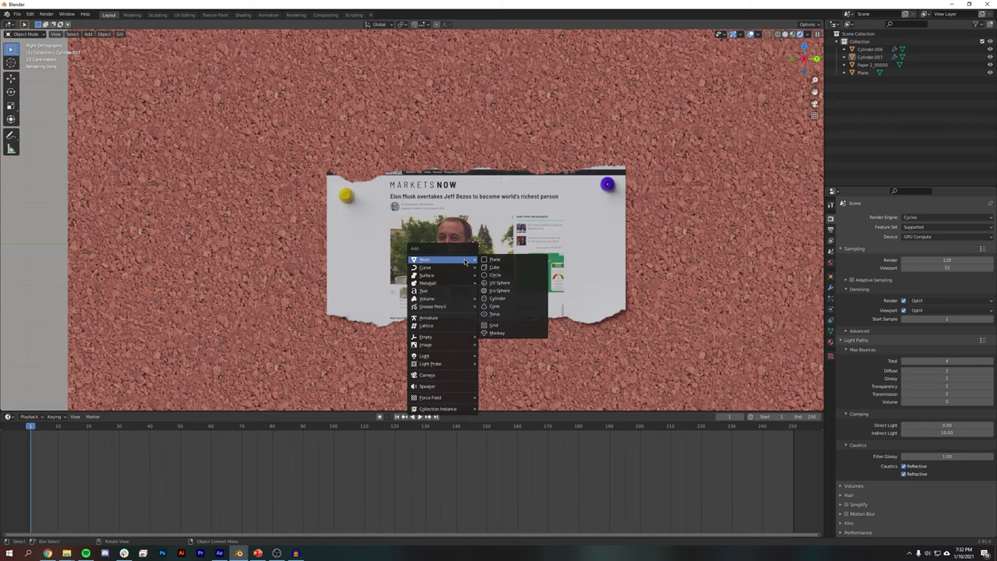
{"action": "mouse_move", "coordinate": [446, 339]}
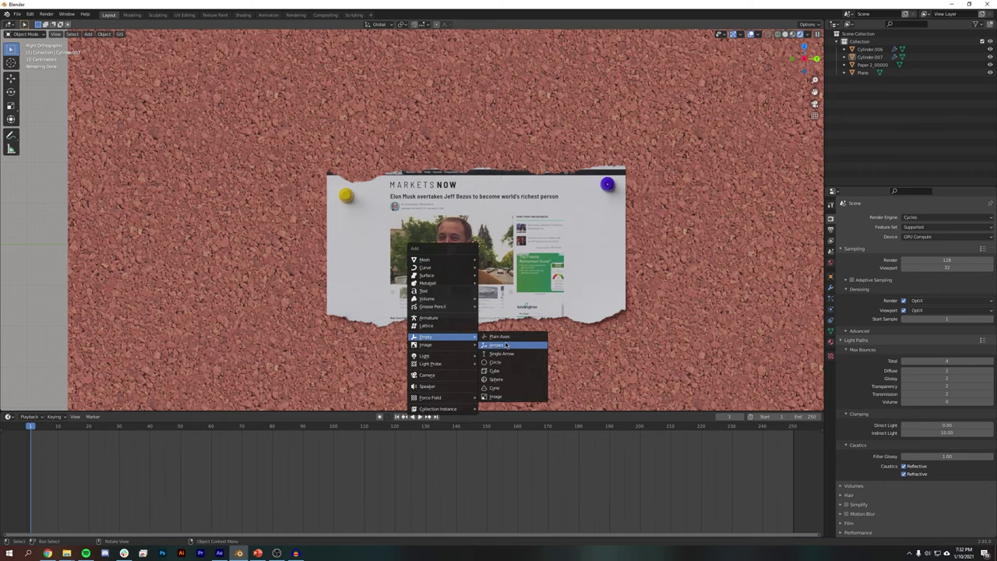
{"action": "left_click", "coordinate": [506, 344]}
{"action": "scroll", "coordinate": [514, 335], "scroll_direction": "down", "scroll_amount": 6}
{"action": "middle_click_drag", "start_coordinate": [545, 311], "coordinate": [525, 309]}
{"action": "scroll", "coordinate": [524, 309], "scroll_direction": "up", "scroll_amount": 8}
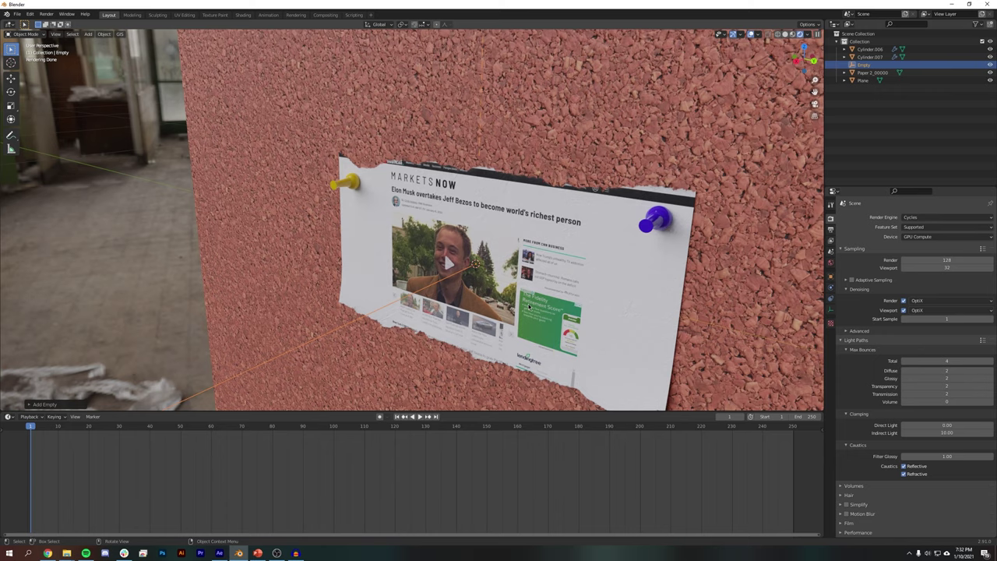
Add a camera at the scene origin and view it from the top
{"action": "scroll", "coordinate": [530, 307], "scroll_direction": "down", "scroll_amount": 5}
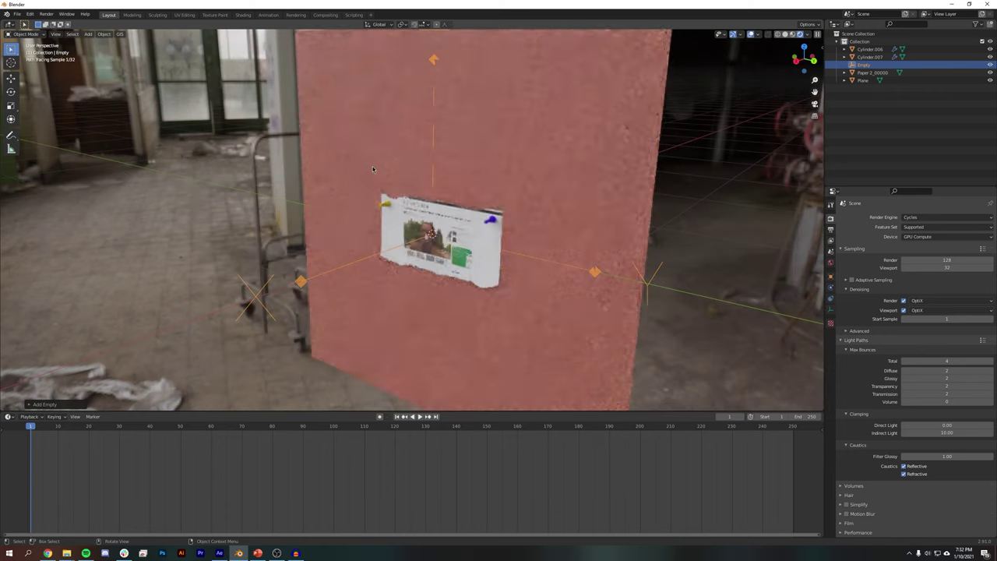
{"action": "key", "text": "shift+a"}
{"action": "mouse_move", "coordinate": [379, 184]}
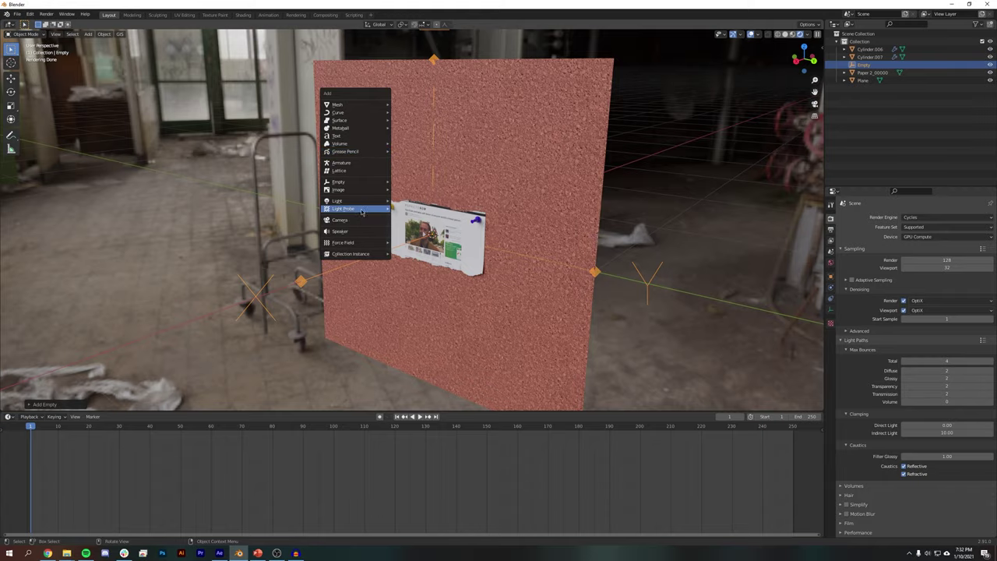
{"action": "left_click", "coordinate": [366, 221]}
{"action": "middle_click_drag", "start_coordinate": [571, 176], "coordinate": [437, 218]}
{"action": "key", "text": "KP_7"}
Reset the new camera's rotation to 0° on the X, Y and Z axes
{"action": "key", "text": "n"}
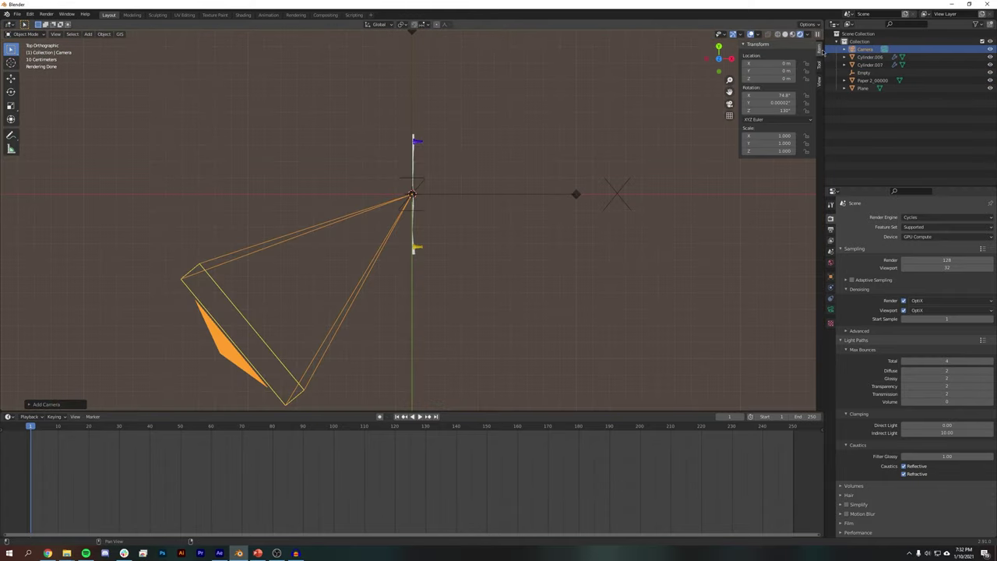
{"action": "double_click", "coordinate": [780, 96]}
{"action": "type", "text": "0"}
{"action": "key", "text": "Tab"}
{"action": "type", "text": "0"}
{"action": "key", "text": "Tab"}
{"action": "type", "text": "0"}
{"action": "key", "text": "Return"}
Set the camera's rotation to 90° on X and 90° on Z so it faces the cork board
{"action": "middle_click_drag", "start_coordinate": [561, 233], "coordinate": [452, 266]}
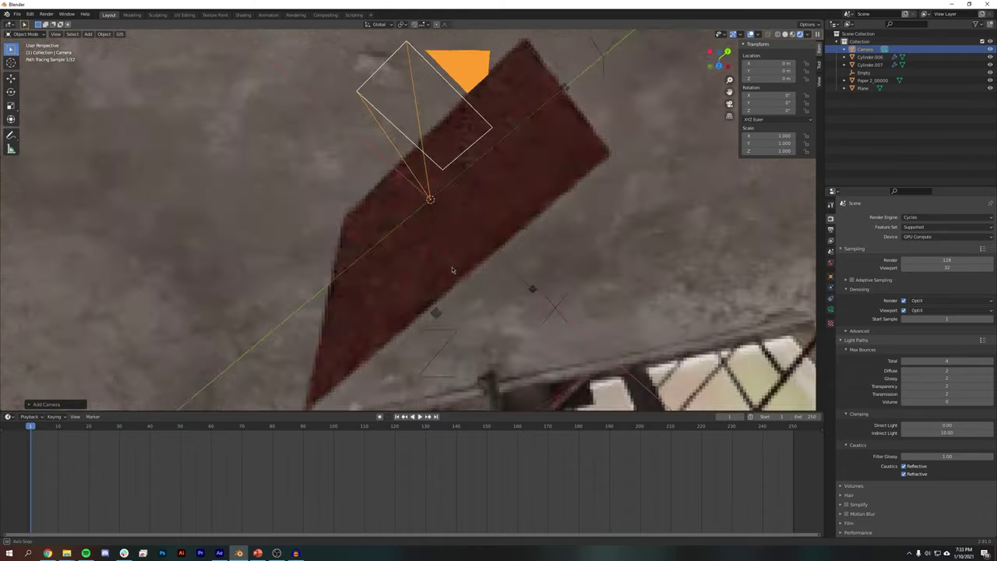
{"action": "middle_click_drag", "start_coordinate": [399, 172], "coordinate": [485, 125]}
{"action": "left_click_drag", "start_coordinate": [769, 96], "coordinate": [810, 96]}
{"action": "key", "text": "ctrl+z"}
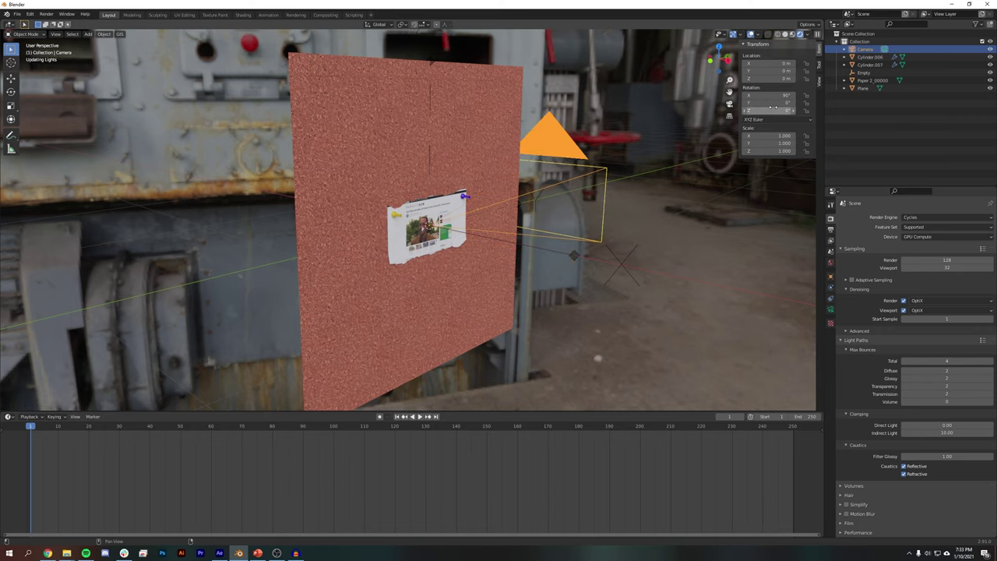
{"action": "double_click", "coordinate": [770, 111]}
{"action": "type", "text": "90"}
{"action": "key", "text": "Return"}
Move the camera along X to about 1.53 m from the origin and look through it
{"action": "key", "text": "g"}
{"action": "key", "text": "x"}
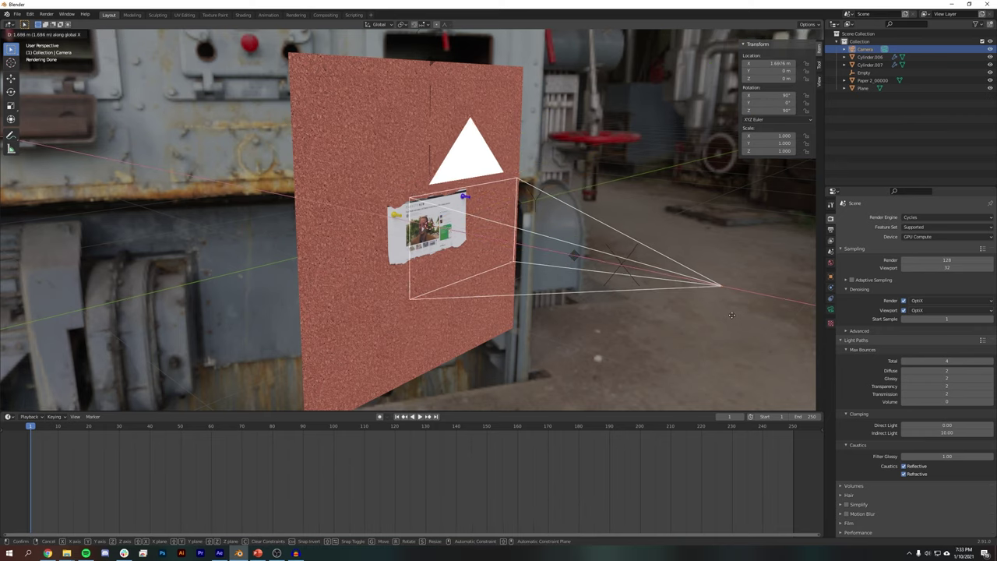
{"action": "left_click", "coordinate": [706, 207]}
{"action": "key", "text": "KP_0"}
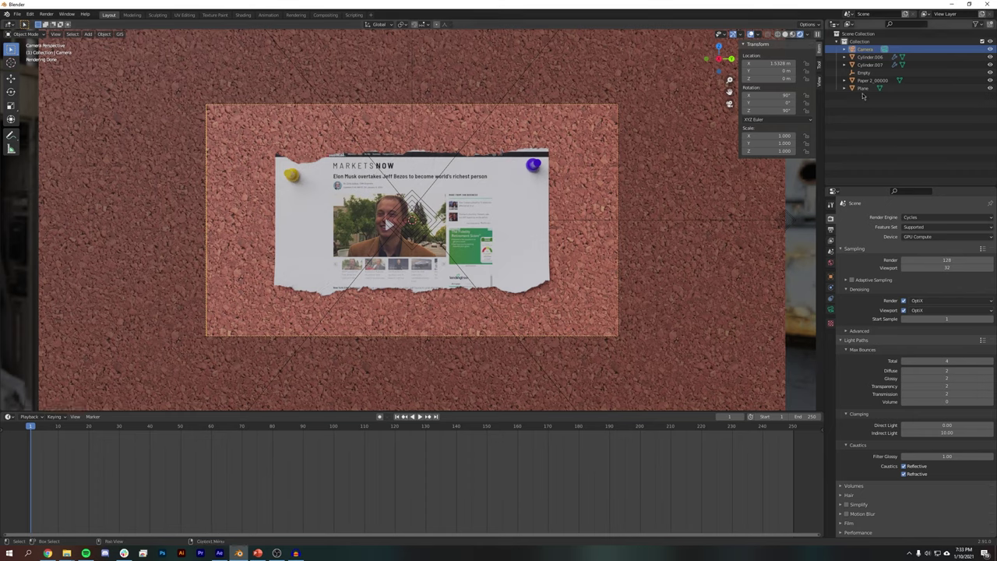
Parent the camera to the Empty with the Object option
{"action": "left_click", "coordinate": [875, 73]}
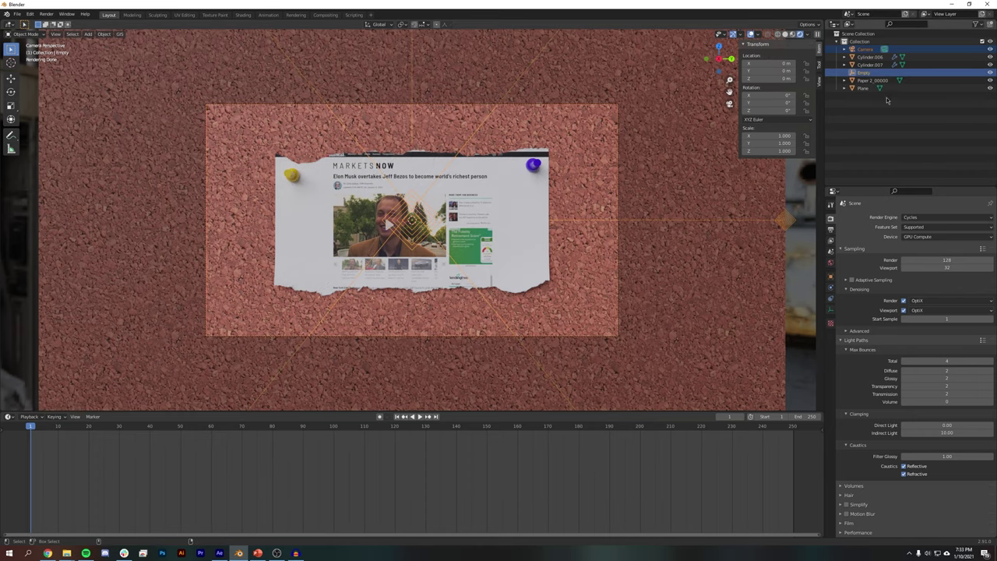
{"action": "left_click", "coordinate": [865, 49]}
{"action": "left_click", "coordinate": [869, 72], "text": "ctrl"}
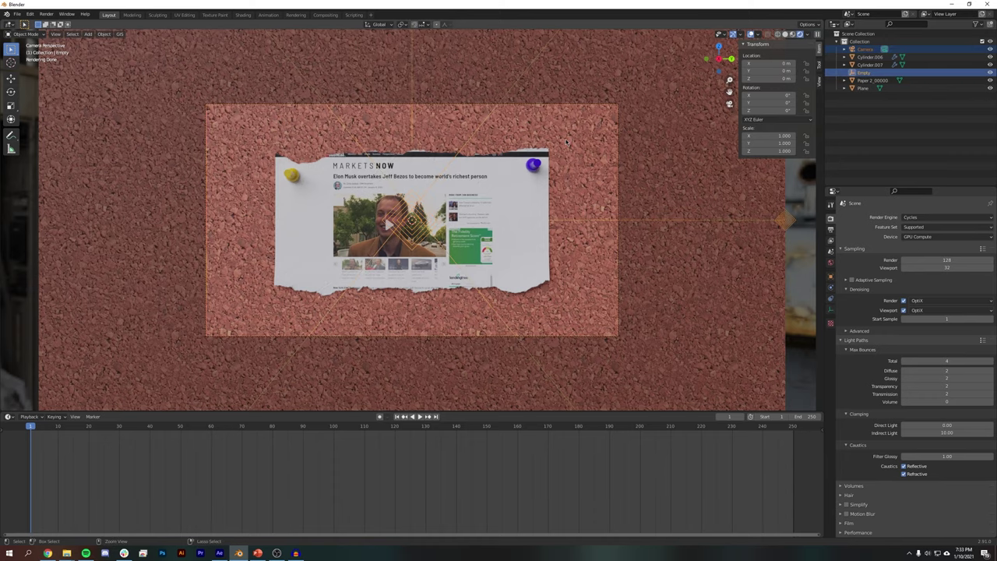
{"action": "key", "text": "ctrl+p"}
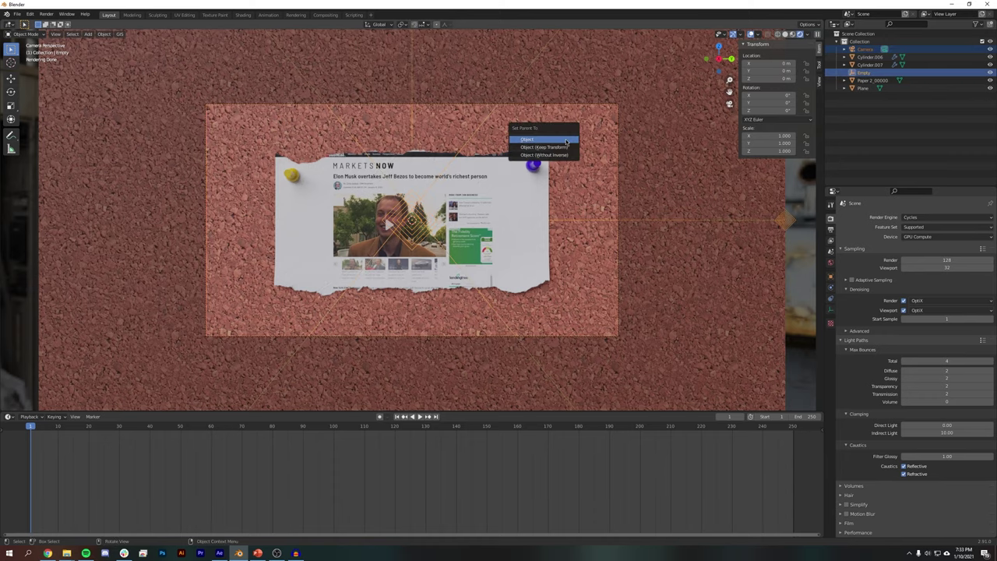
{"action": "left_click", "coordinate": [526, 140]}
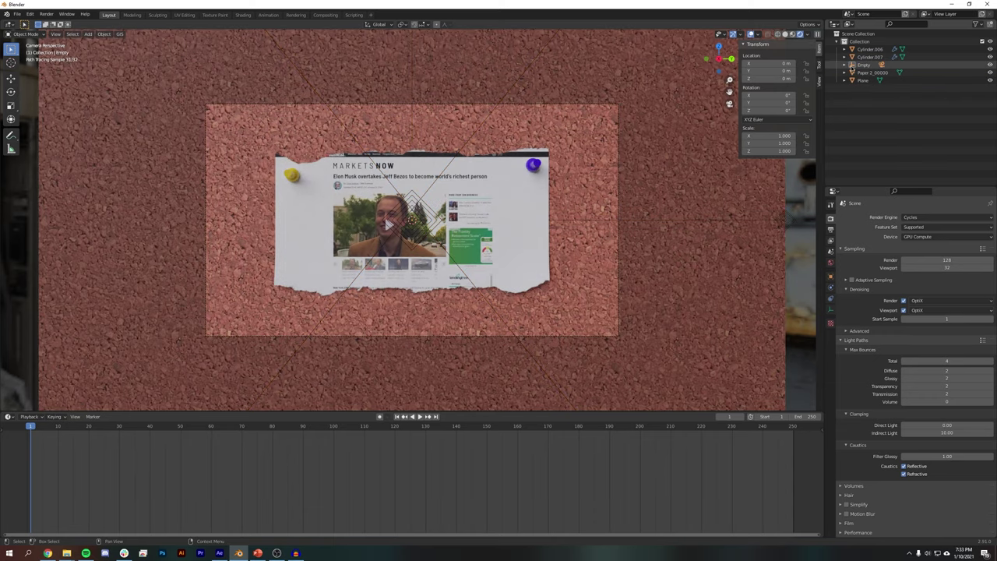
Rotate the Empty to about -11° on Y and -39° on Z, and keyframe its rotation at frame 1
{"action": "left_click", "coordinate": [860, 67]}
{"action": "left_click_drag", "start_coordinate": [769, 102], "coordinate": [801, 102]}
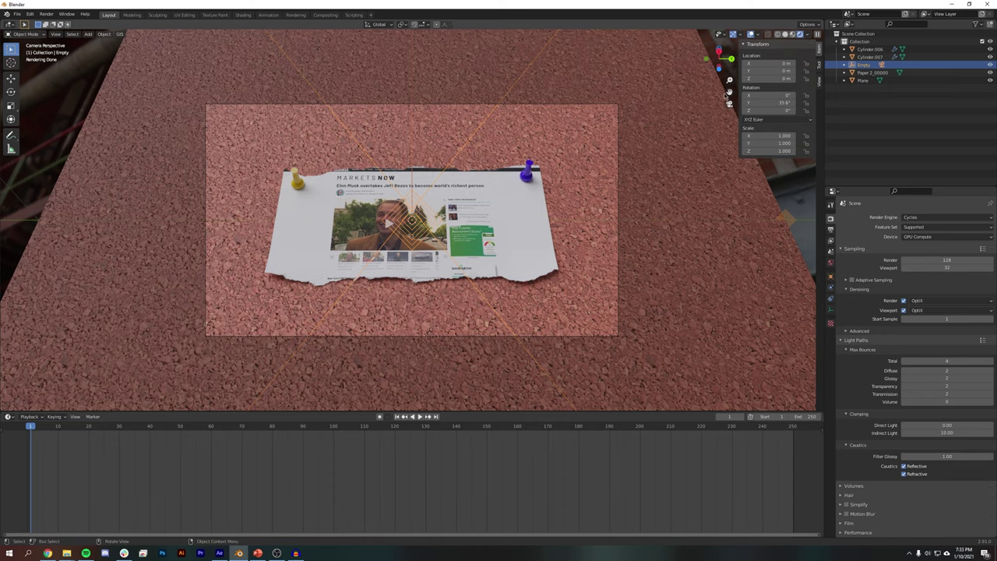
{"action": "key", "text": "BackSpace"}
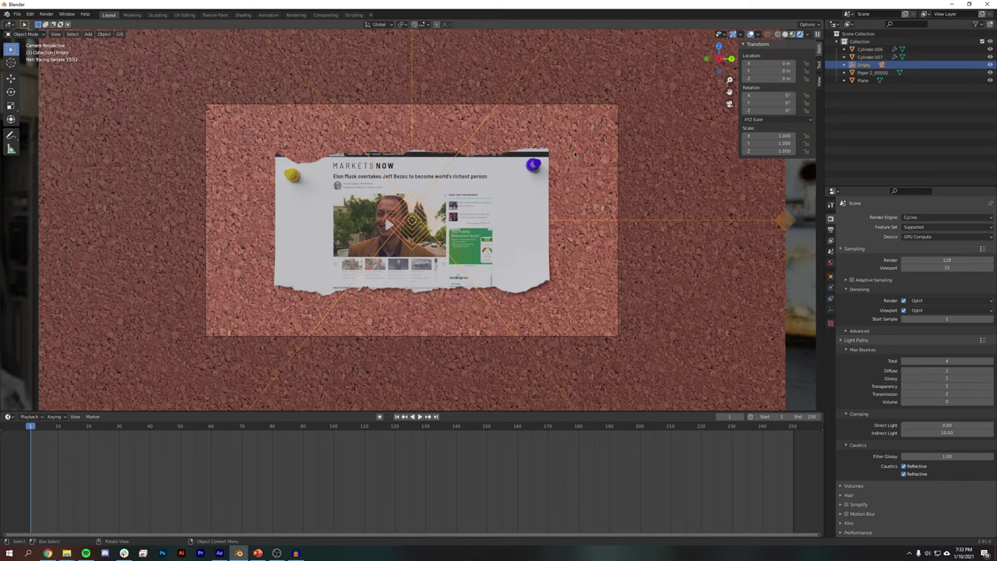
{"action": "scroll", "coordinate": [575, 154], "scroll_direction": "up", "scroll_amount": 2}
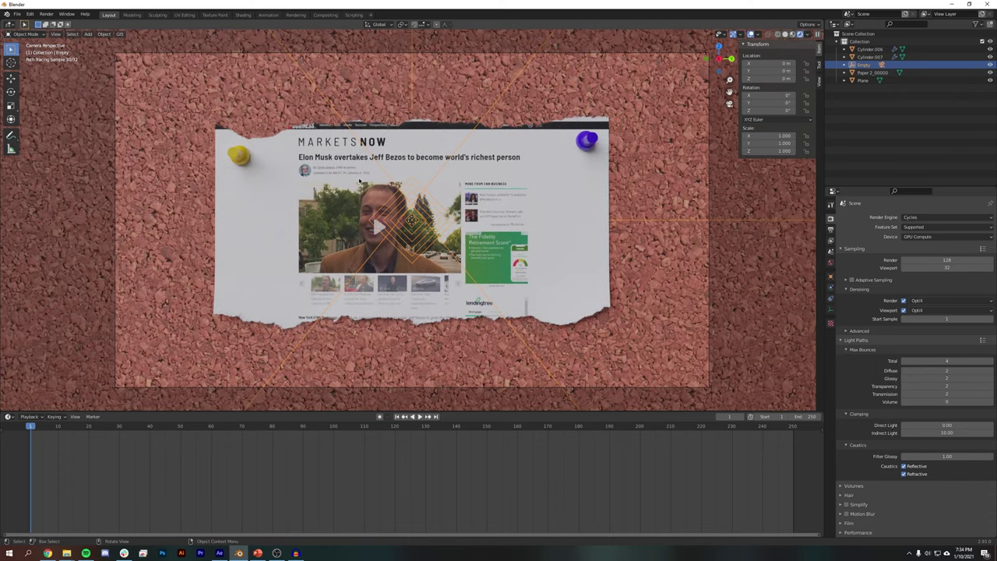
{"action": "mouse_move", "coordinate": [770, 103]}
{"action": "left_mouse_down"}
{"action": "mouse_move", "coordinate": [739, 111]}
{"action": "mouse_move", "coordinate": [778, 103]}
{"action": "mouse_move", "coordinate": [766, 110]}
{"action": "left_mouse_up"}
{"action": "scroll", "coordinate": [721, 121], "scroll_direction": "down", "scroll_amount": 1}
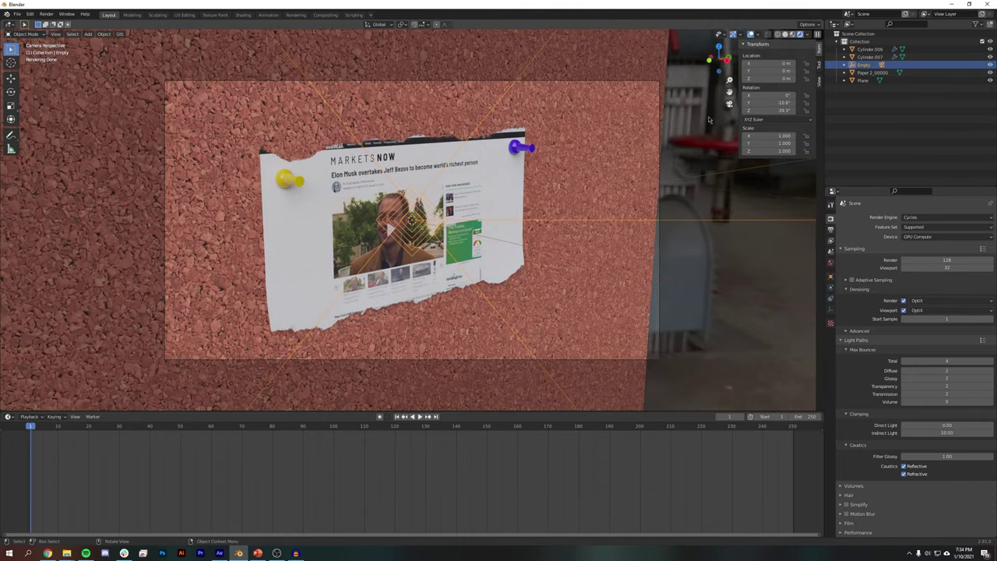
{"action": "key", "text": "i"}
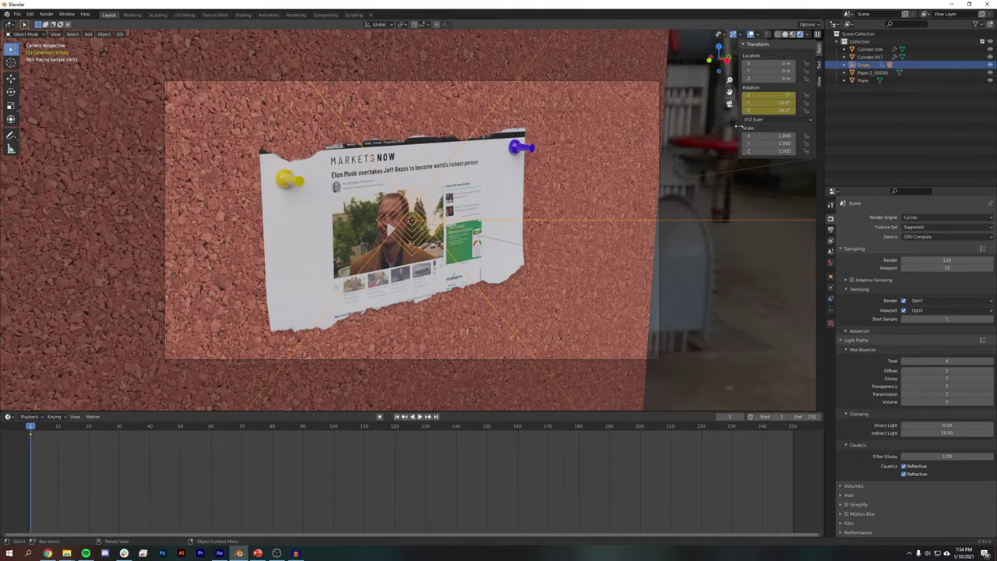
Keyframe the Empty's rotation at frame 120 with about 15° on Y and 18° on Z, and play back the camera move
{"action": "left_click_drag", "start_coordinate": [39, 450], "coordinate": [396, 441]}
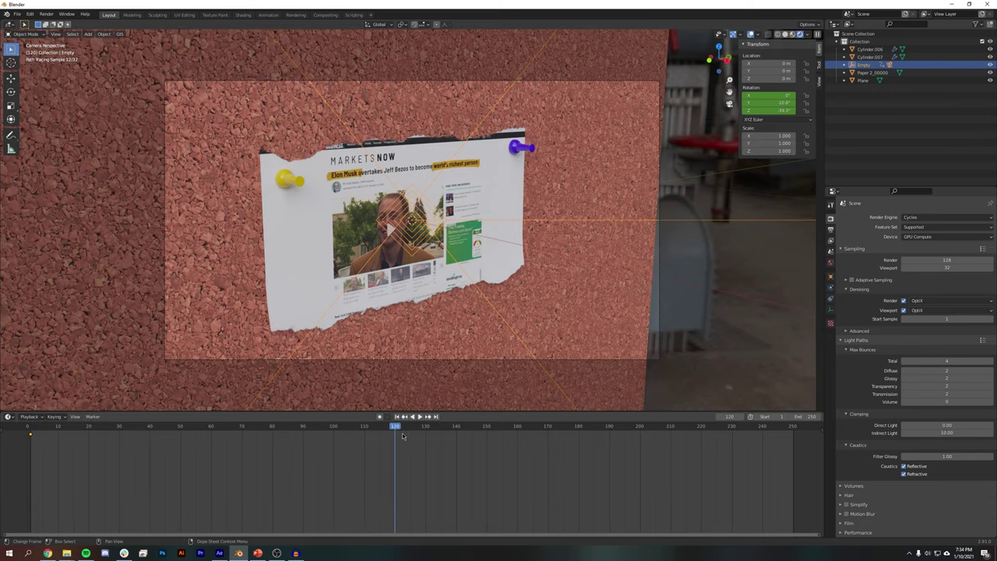
{"action": "left_click_drag", "start_coordinate": [772, 102], "coordinate": [802, 103]}
{"action": "key", "text": "i"}
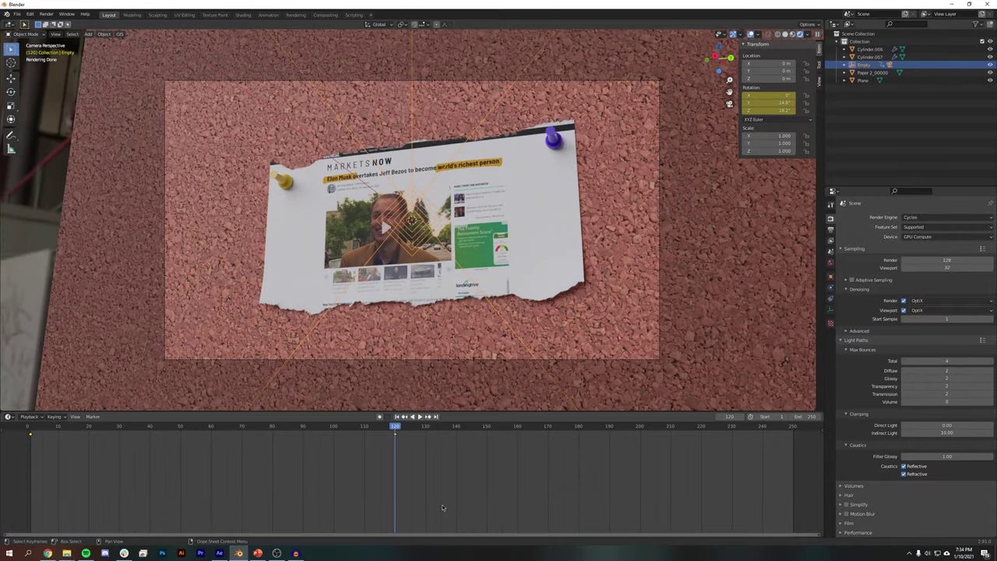
{"action": "left_click", "coordinate": [31, 471]}
{"action": "key", "text": "space"}
{"action": "key", "text": "space"}
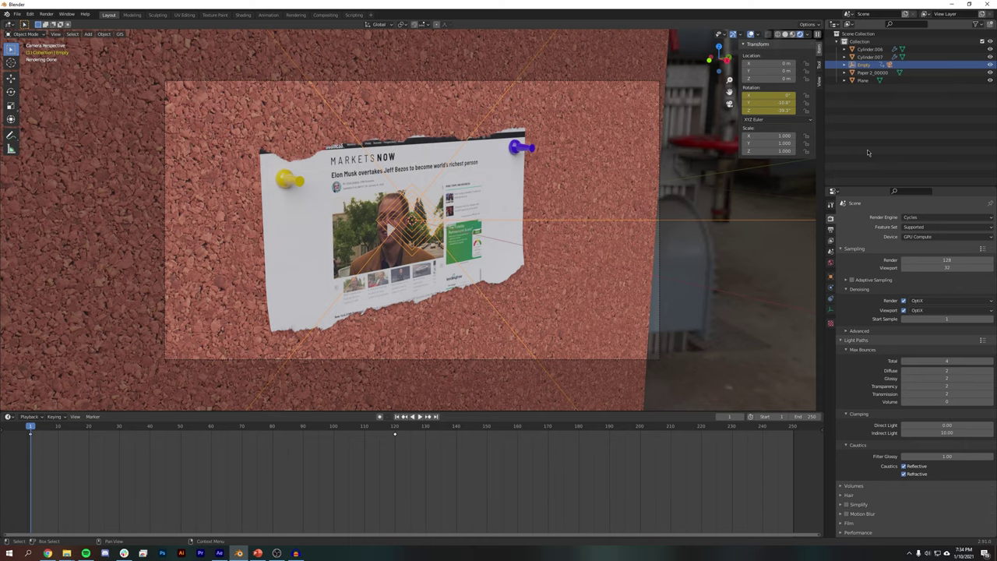
Select the camera parented to the Empty and enable its depth of field
{"action": "left_click", "coordinate": [846, 65]}
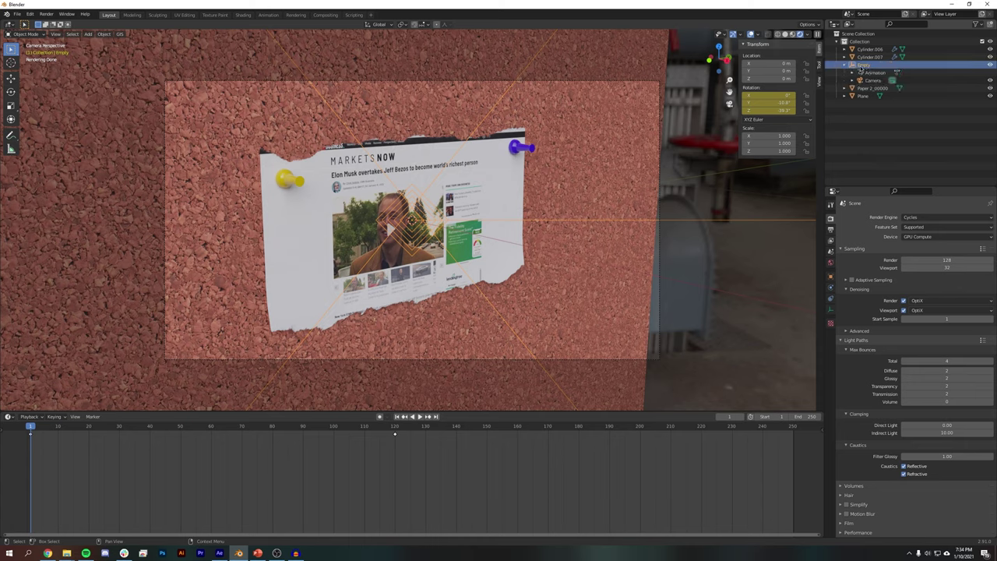
{"action": "left_click", "coordinate": [873, 80]}
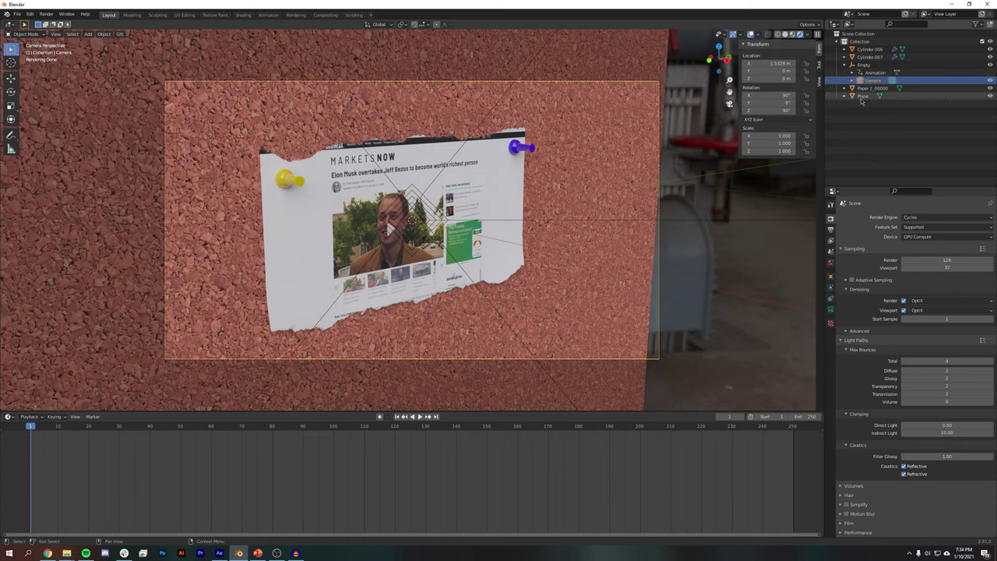
{"action": "left_click", "coordinate": [832, 310]}
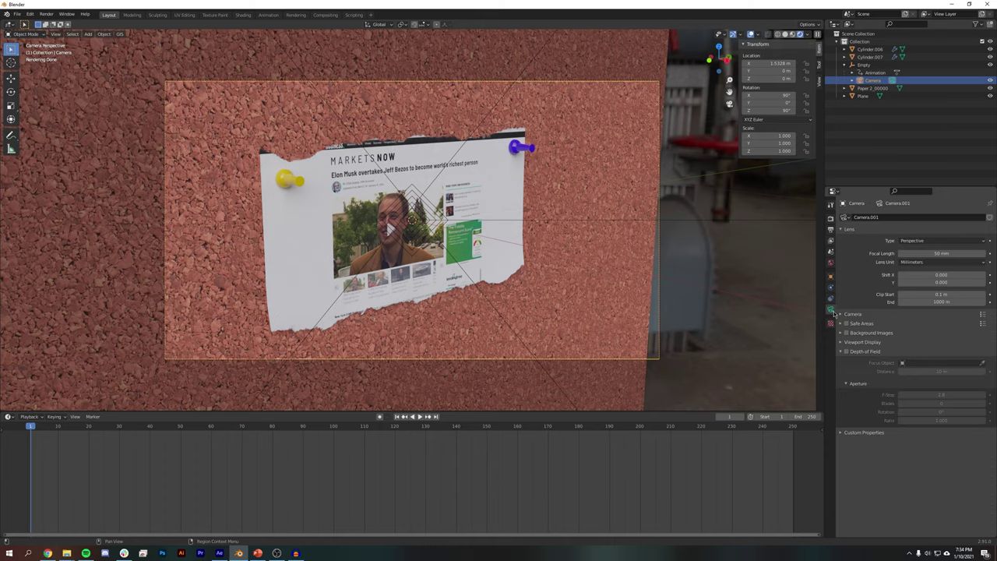
{"action": "left_click", "coordinate": [846, 351]}
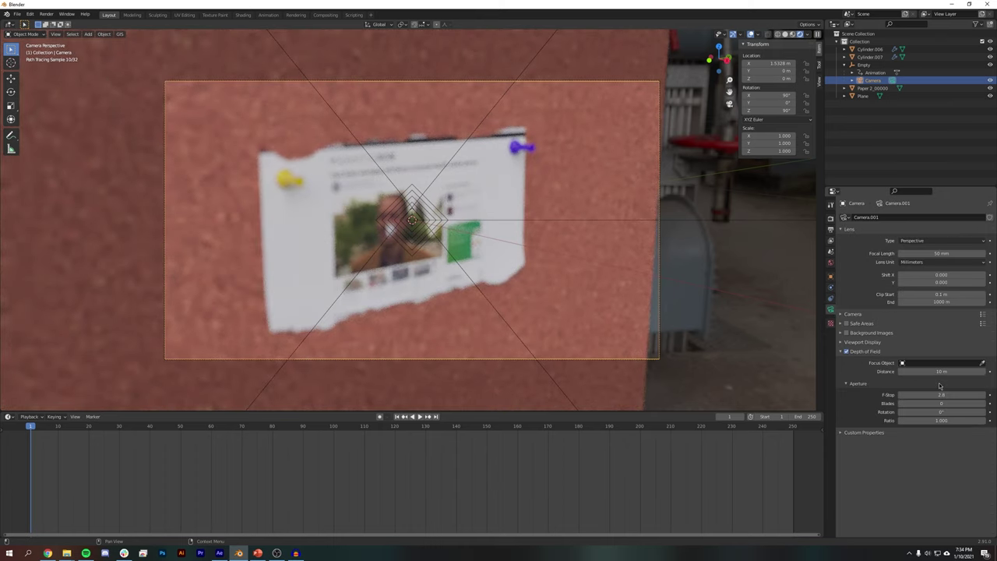
Keyframe the camera's focus distance at about 1.4 m on frame 1, and set the F-Stop to 1.4
{"action": "left_click_drag", "start_coordinate": [941, 372], "coordinate": [898, 372]}
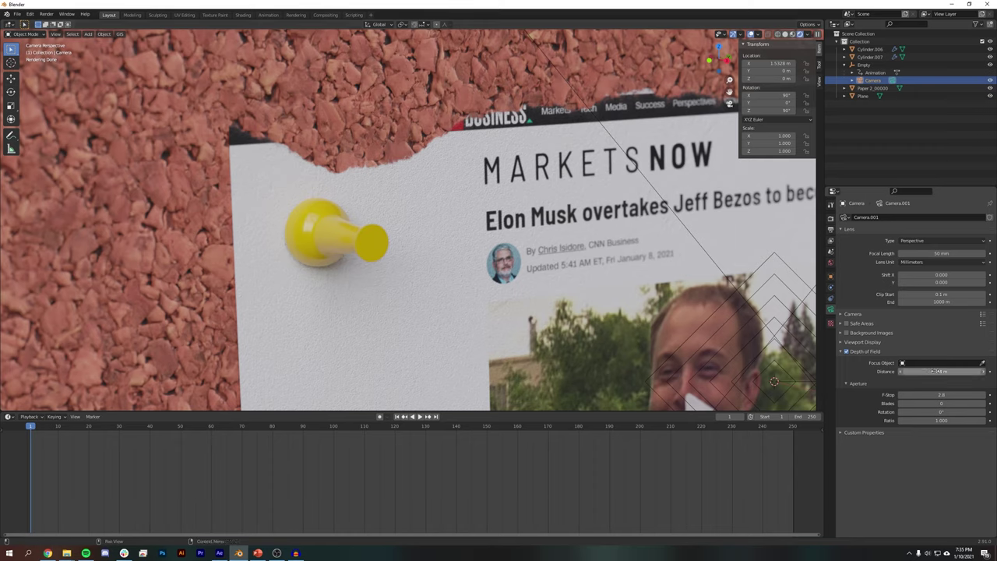
{"action": "key", "text": "i"}
{"action": "left_click", "coordinate": [943, 395]}
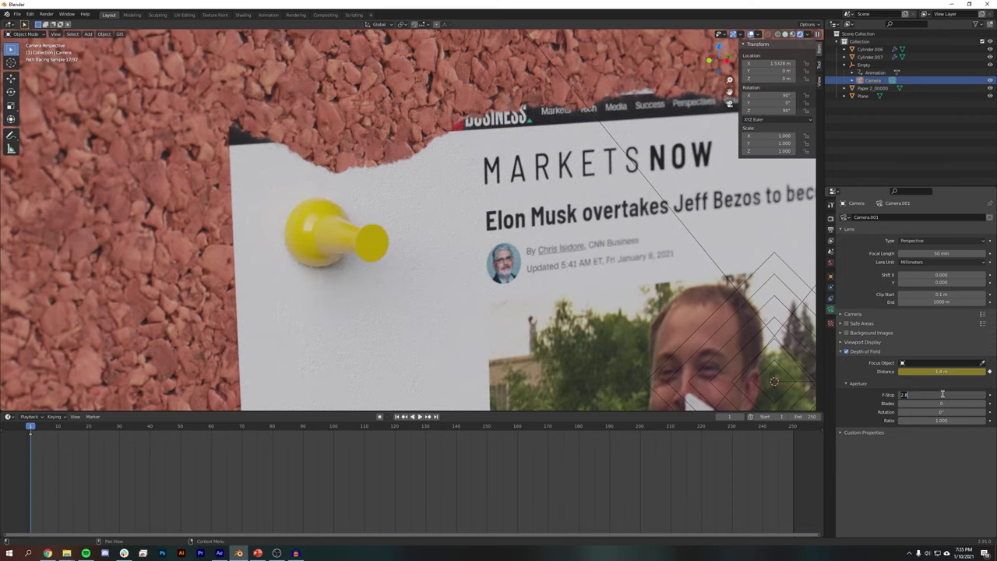
{"action": "type", "text": "1.4"}
{"action": "key", "text": "Return"}
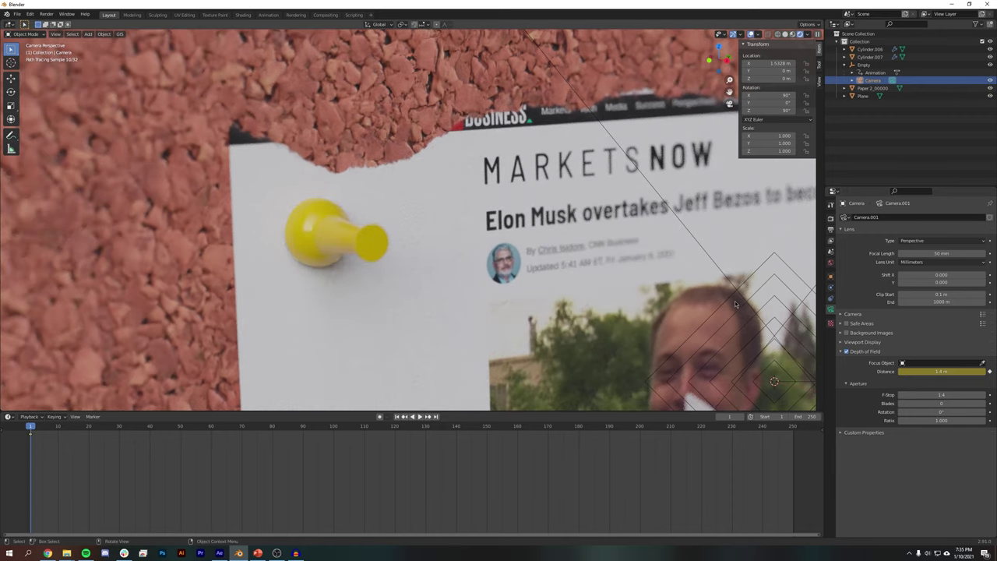
Keyframe the camera's focus distance at about 1.5 m on frame 120 so the "world's richest person" text is sharp
{"action": "scroll", "coordinate": [734, 300], "scroll_direction": "down", "scroll_amount": 3}
{"action": "scroll", "coordinate": [734, 301], "scroll_direction": "down", "scroll_amount": 2}
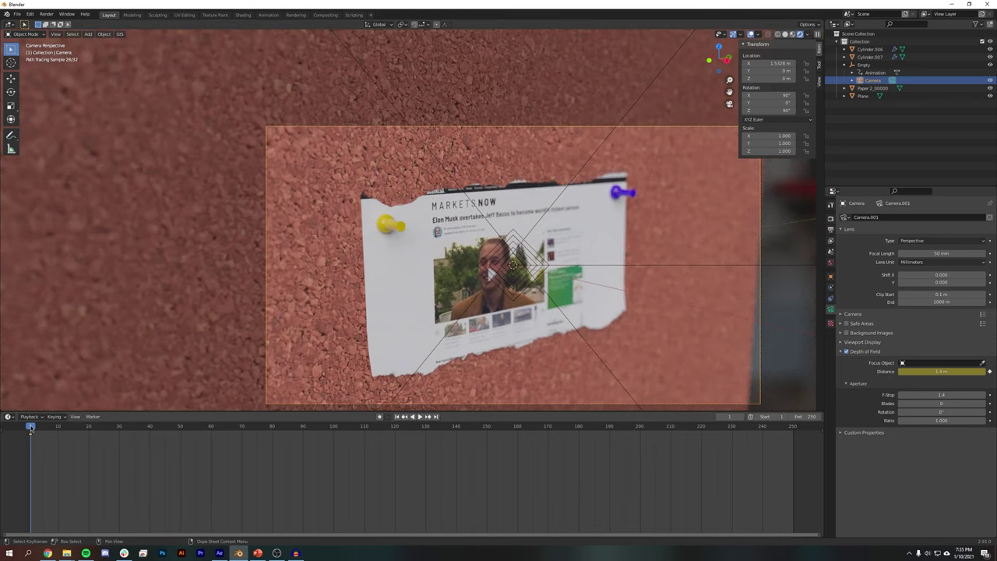
{"action": "left_click_drag", "start_coordinate": [29, 428], "coordinate": [396, 426]}
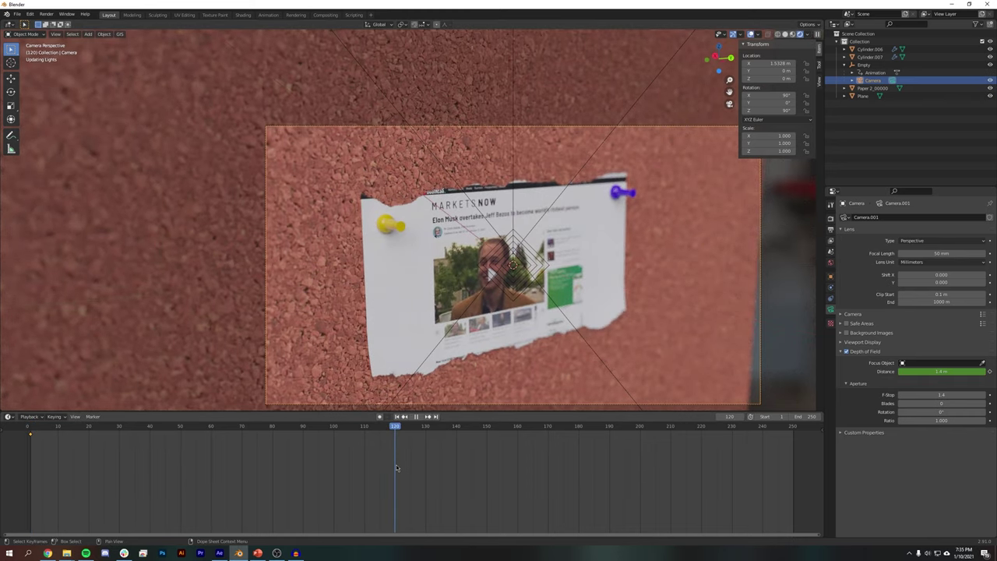
{"action": "scroll", "coordinate": [646, 216], "scroll_direction": "up", "scroll_amount": 4}
{"action": "middle_click_drag", "start_coordinate": [646, 216], "coordinate": [256, 221], "text": "shift"}
{"action": "scroll", "coordinate": [492, 194], "scroll_direction": "up", "scroll_amount": 3}
{"action": "left_click_drag", "start_coordinate": [949, 374], "coordinate": [960, 374]}
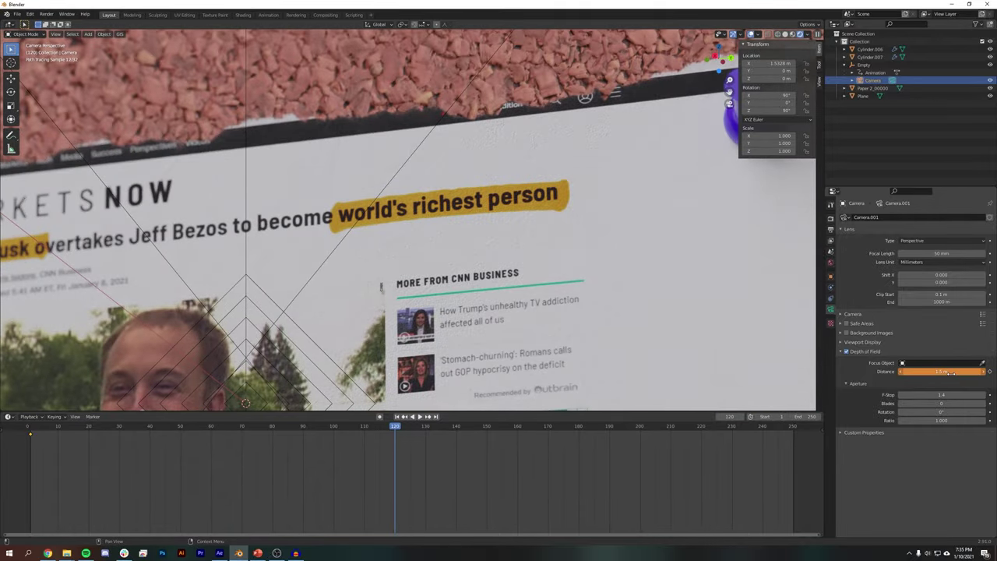
{"action": "key", "text": "i"}
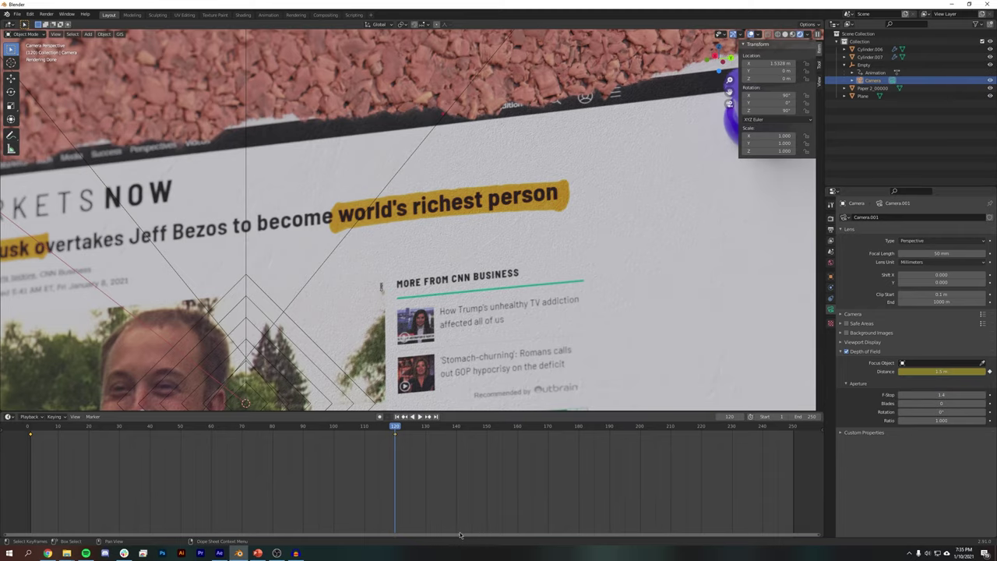
Preview the focus shift across the headline by scrubbing and playing the animation between its two focus keyframes
{"action": "scroll", "coordinate": [311, 296], "scroll_direction": "down", "scroll_amount": 9}
{"action": "left_click_drag", "start_coordinate": [272, 276], "coordinate": [340, 250], "text": "shift"}
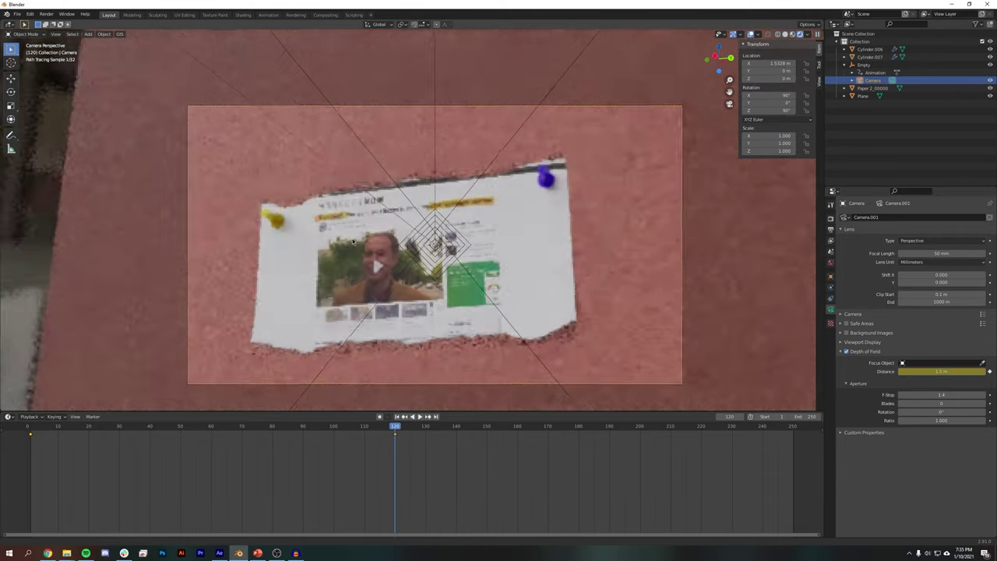
{"action": "middle_click_drag", "start_coordinate": [340, 250], "coordinate": [349, 250], "text": "shift"}
{"action": "scroll", "coordinate": [349, 249], "scroll_direction": "up", "scroll_amount": 1}
{"action": "scroll", "coordinate": [349, 250], "scroll_direction": "up", "scroll_amount": 3}
{"action": "left_click", "coordinate": [118, 428]}
{"action": "left_click", "coordinate": [192, 428]}
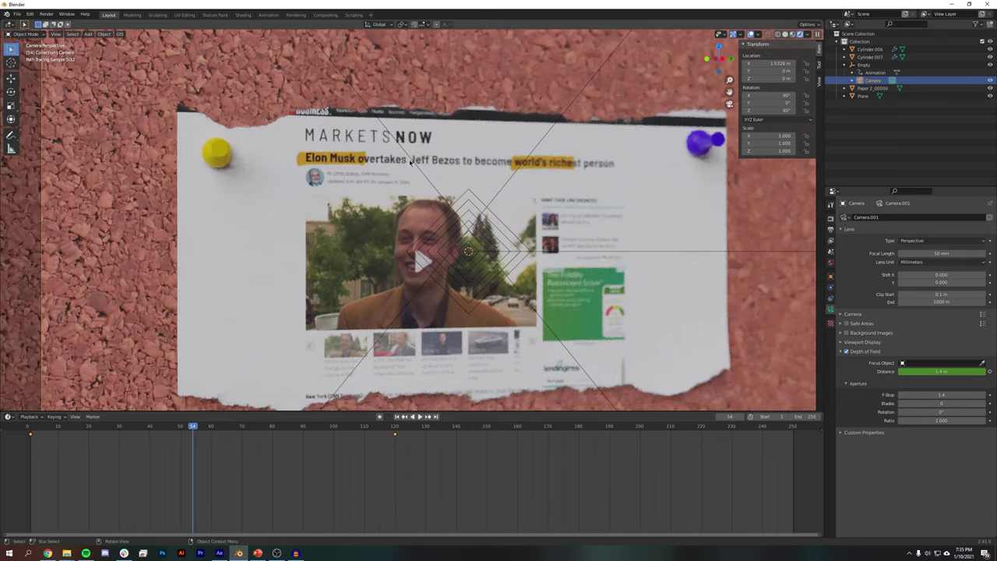
{"action": "key", "text": "space"}
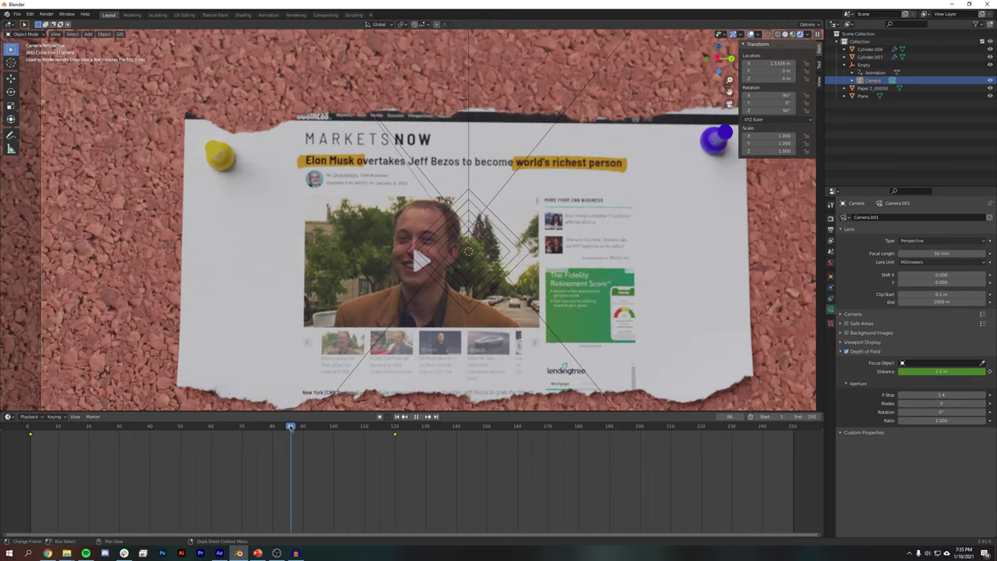
{"action": "key", "text": "space"}
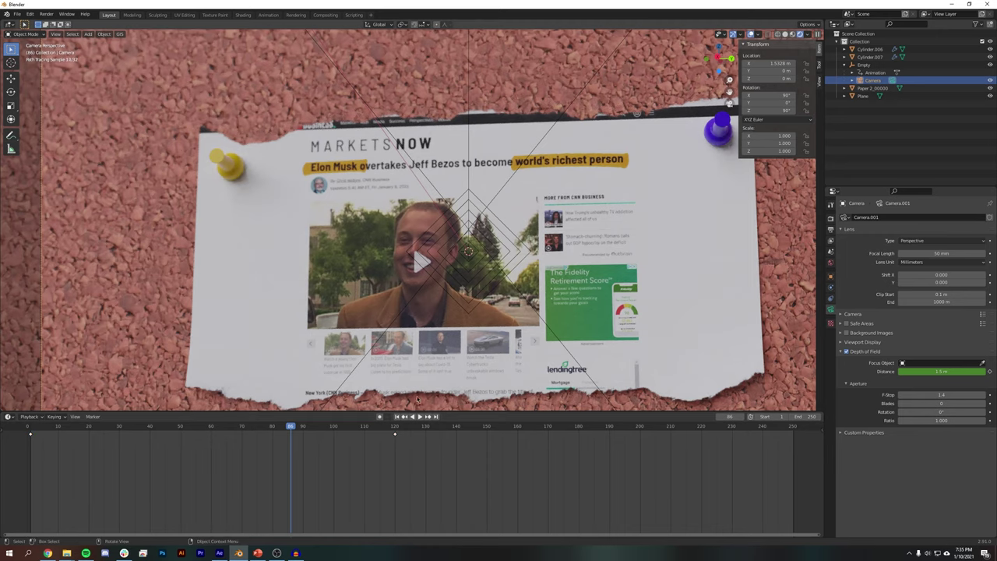
{"action": "left_click", "coordinate": [337, 426]}
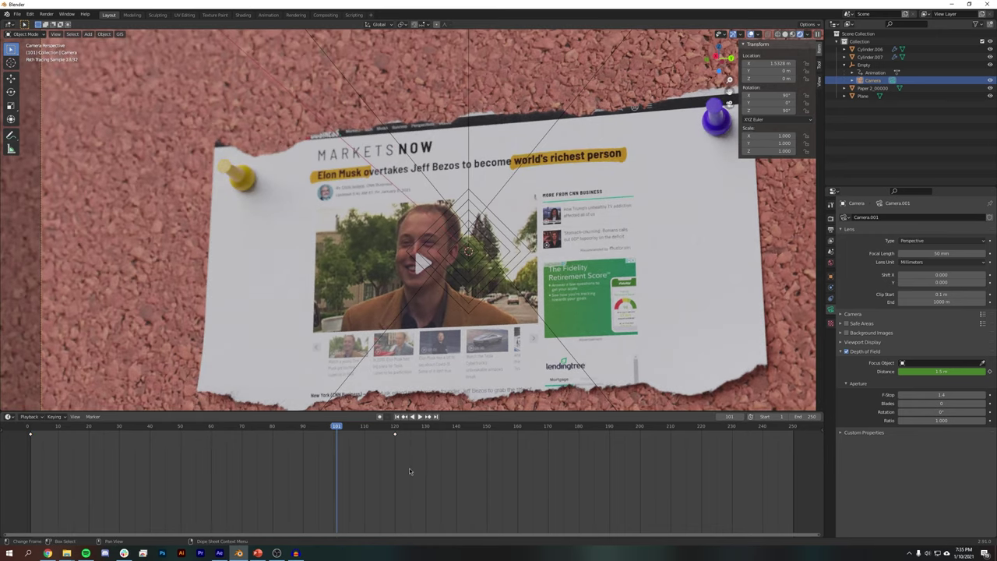
{"action": "left_click", "coordinate": [371, 426]}
Move the camera's second focus-distance keyframe to frame 100 and check the focus on earlier frames
{"action": "left_click", "coordinate": [387, 427]}
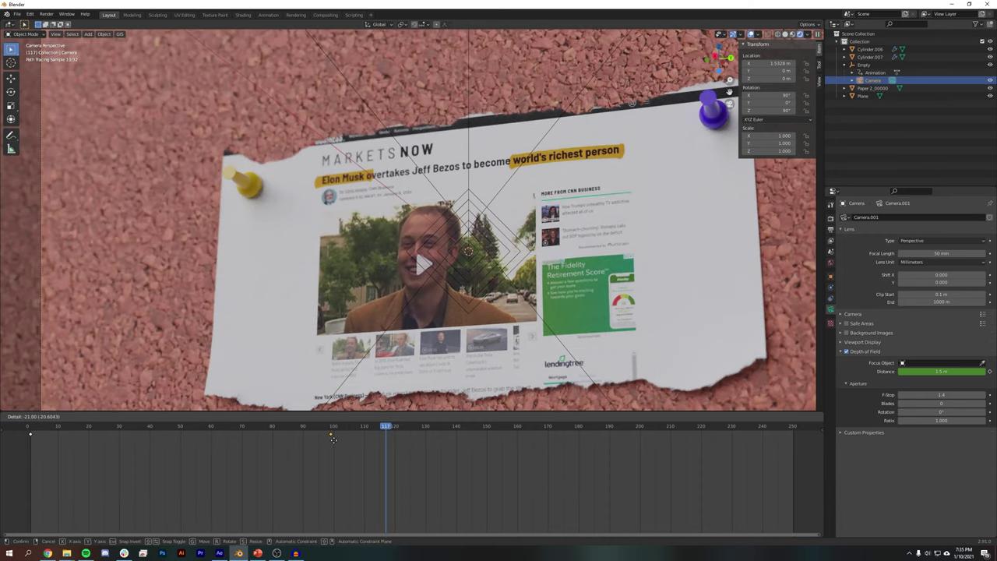
{"action": "left_click", "coordinate": [297, 429]}
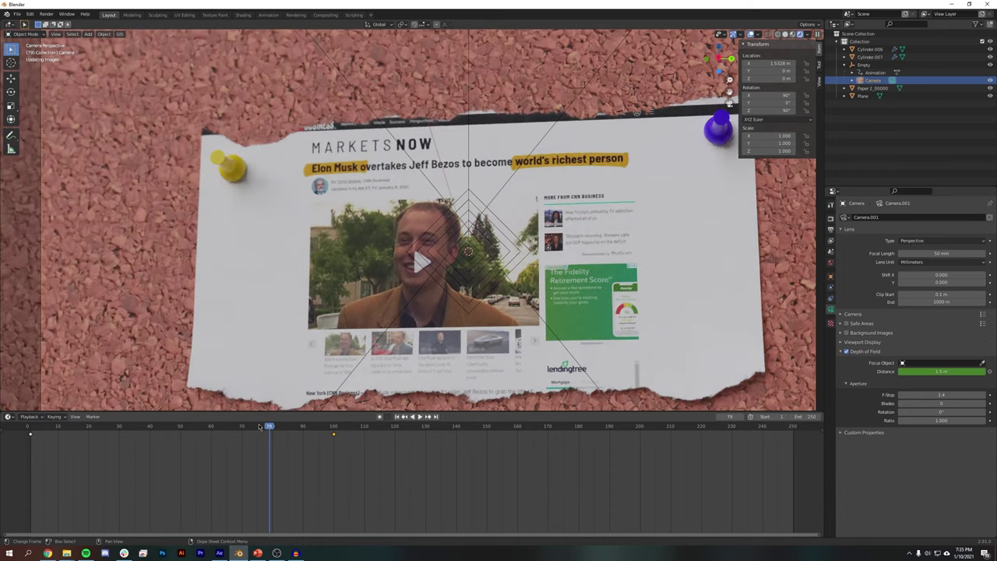
{"action": "left_click", "coordinate": [268, 429]}
{"action": "left_click", "coordinate": [229, 429]}
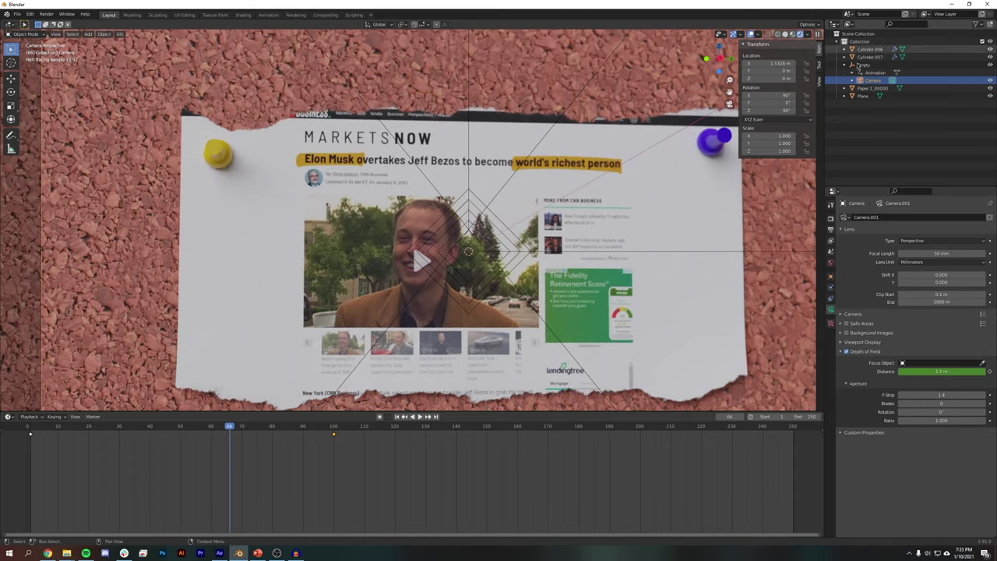
Select all objects, expand the keyframe channel list, and change the interpolation mode of all camera and Empty keyframes
{"action": "key", "text": "a"}
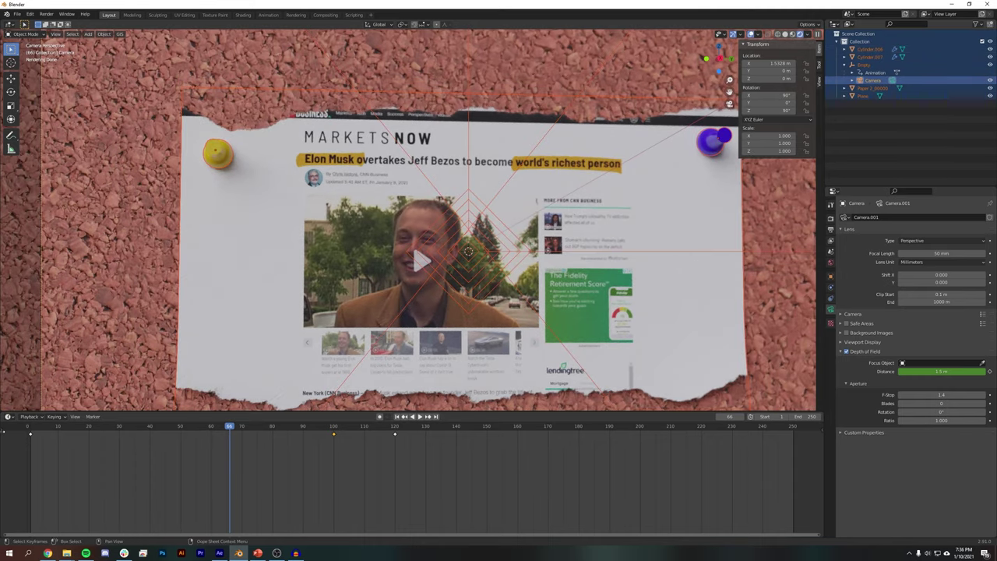
{"action": "left_click", "coordinate": [2, 434]}
{"action": "left_click", "coordinate": [3, 435]}
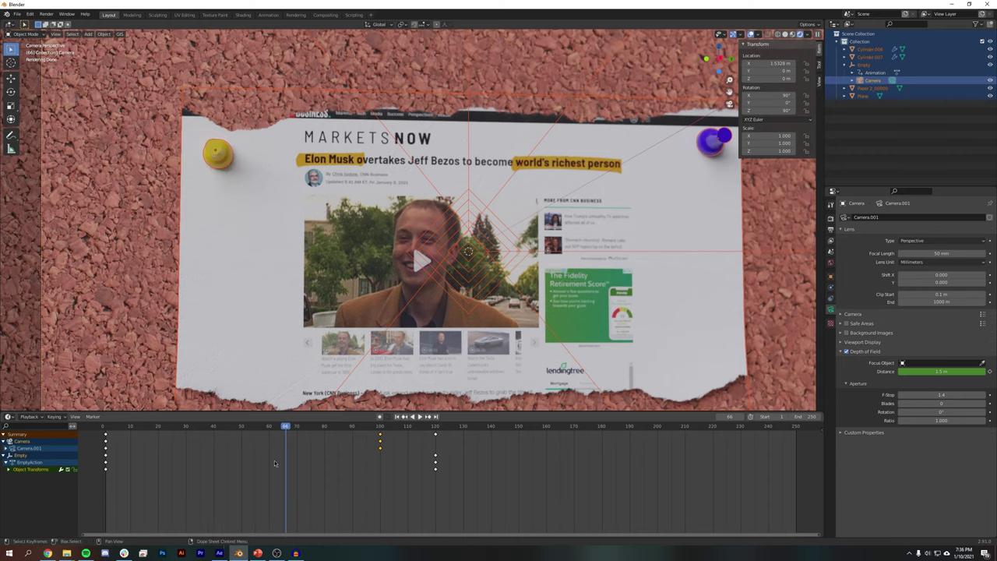
{"action": "left_click_drag", "start_coordinate": [488, 501], "coordinate": [88, 418]}
{"action": "right_click", "coordinate": [107, 443]}
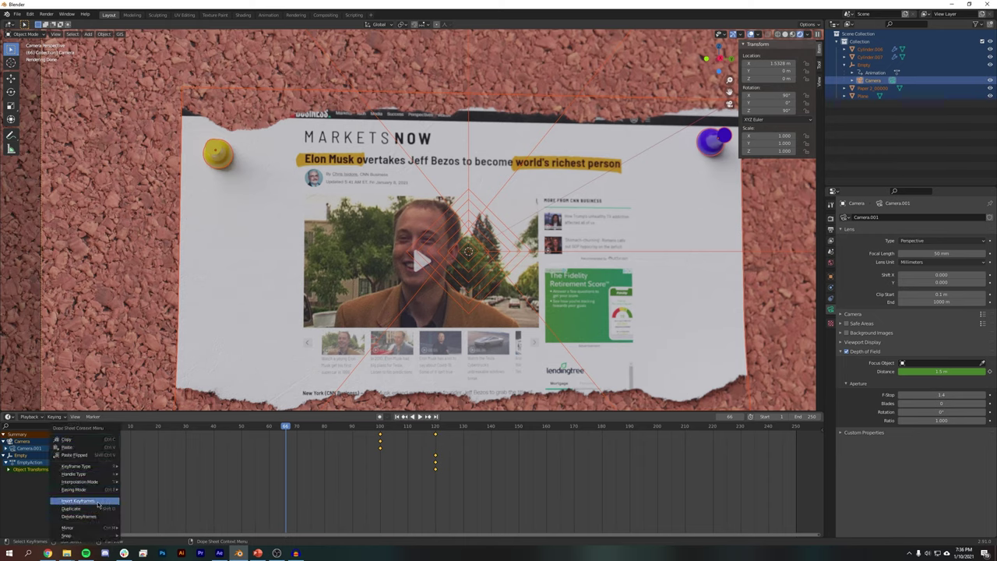
{"action": "mouse_move", "coordinate": [94, 482]}
{"action": "left_click", "coordinate": [141, 448]}
{"action": "left_click", "coordinate": [167, 456]}
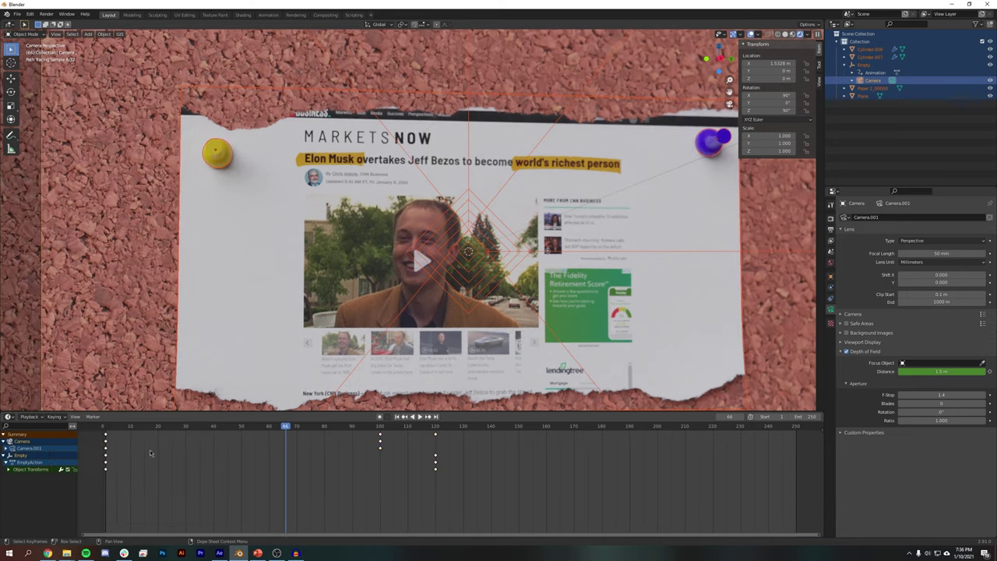
Deselect everything and review the full camera move through the camera view up to frame 125
{"action": "scroll", "coordinate": [561, 304], "scroll_direction": "down", "scroll_amount": 5}
{"action": "left_click", "coordinate": [762, 212]}
{"action": "scroll", "coordinate": [480, 251], "scroll_direction": "up", "scroll_amount": 2}
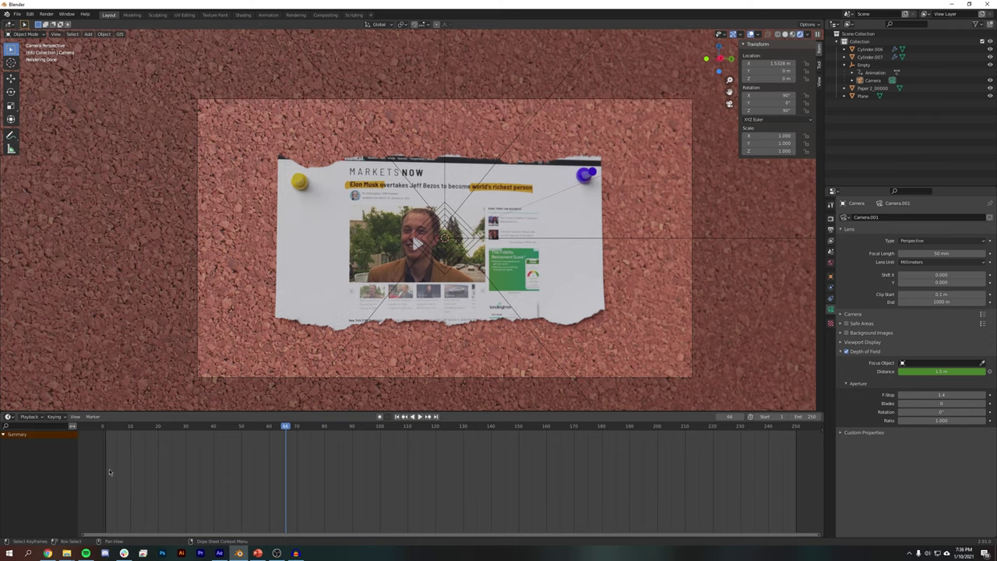
{"action": "left_click_drag", "start_coordinate": [110, 430], "coordinate": [450, 430]}
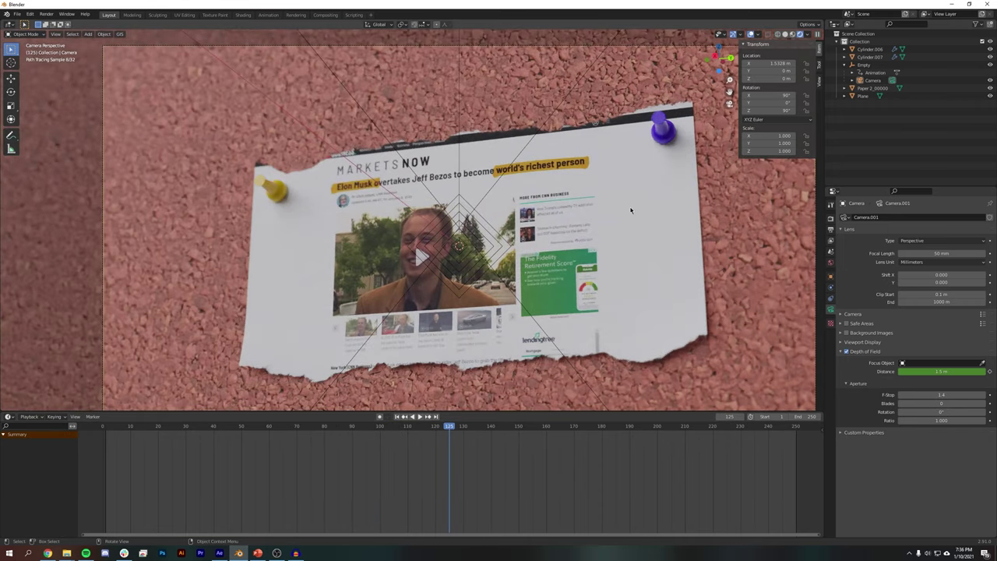
Show the board in the right orthographic view and set the Cycles render samples to 250
{"action": "left_click", "coordinate": [602, 248]}
{"action": "key", "text": "KP_3"}
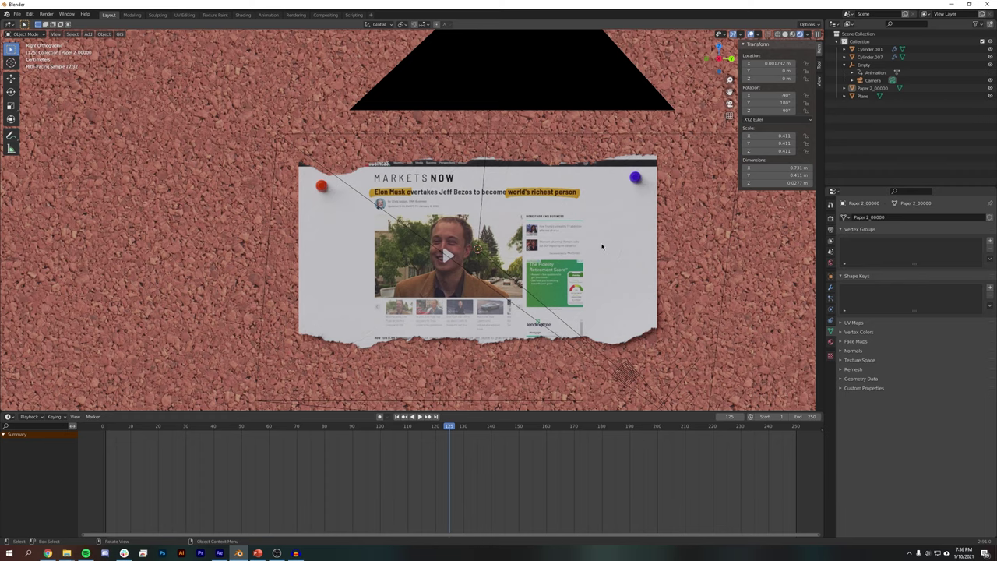
{"action": "left_click", "coordinate": [830, 218]}
{"action": "left_click", "coordinate": [911, 260]}
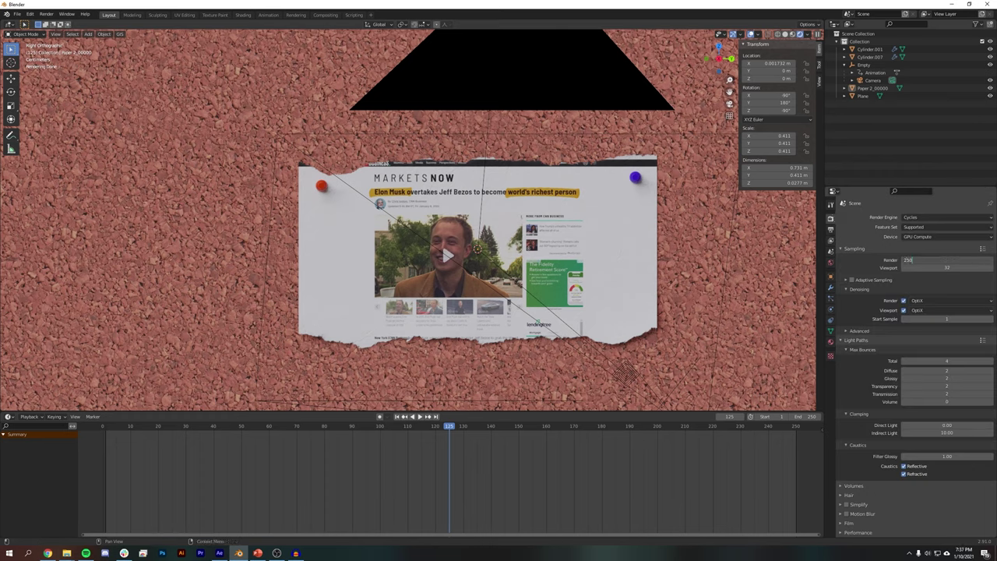
{"action": "key", "text": "Return"}
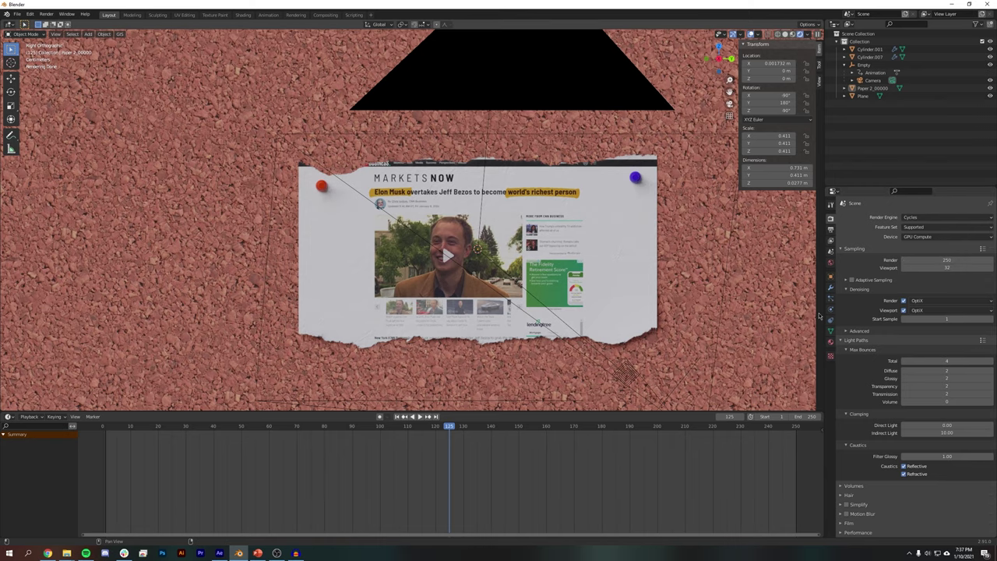
Enable the transparent film background in the render settings
{"action": "scroll", "coordinate": [854, 487], "scroll_direction": "down", "scroll_amount": 2}
{"action": "left_click", "coordinate": [849, 496]}
{"action": "scroll", "coordinate": [875, 474], "scroll_direction": "down", "scroll_amount": 3}
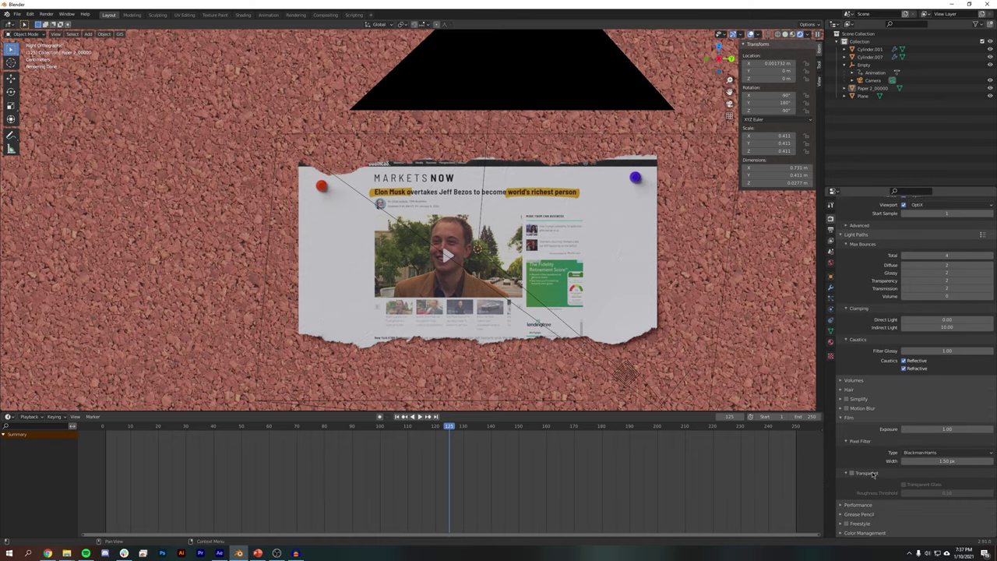
{"action": "left_click", "coordinate": [852, 473]}
{"action": "scroll", "coordinate": [54, 171], "scroll_direction": "down", "scroll_amount": 4}
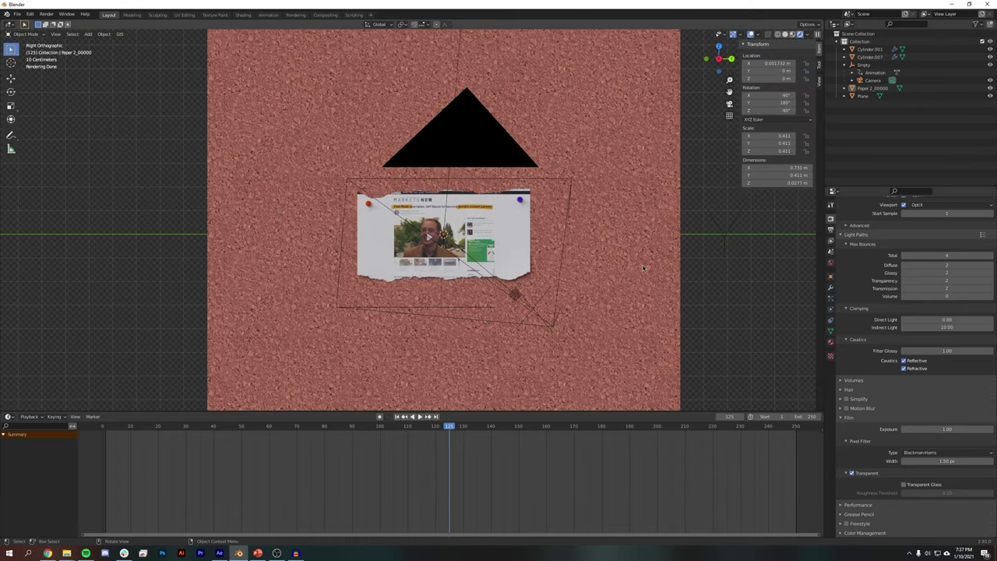
Set the render tiles to 512 px in X and Y, and turn off reflective and refractive caustics
{"action": "left_click", "coordinate": [858, 504]}
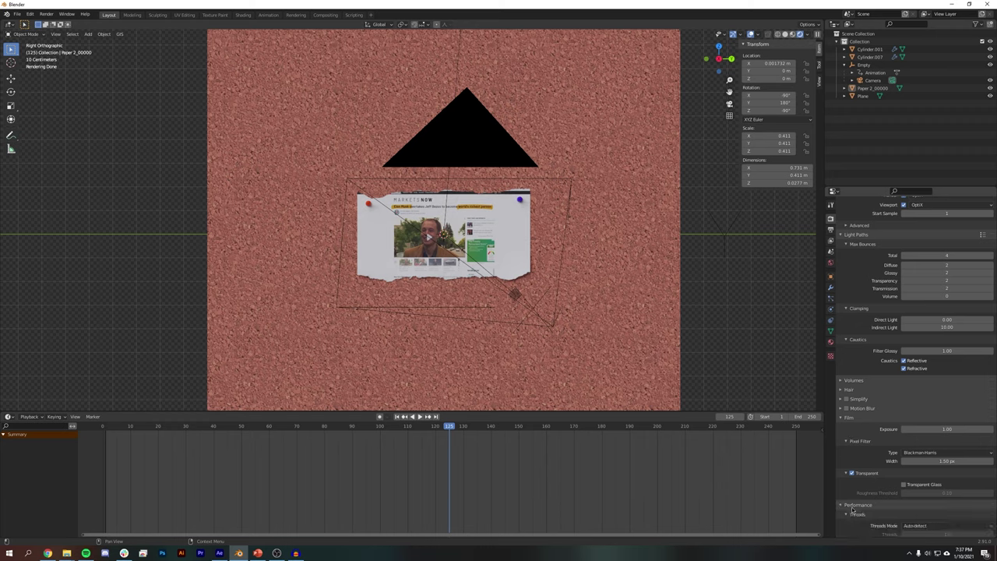
{"action": "scroll", "coordinate": [919, 468], "scroll_direction": "down", "scroll_amount": 3}
{"action": "left_click", "coordinate": [957, 448]}
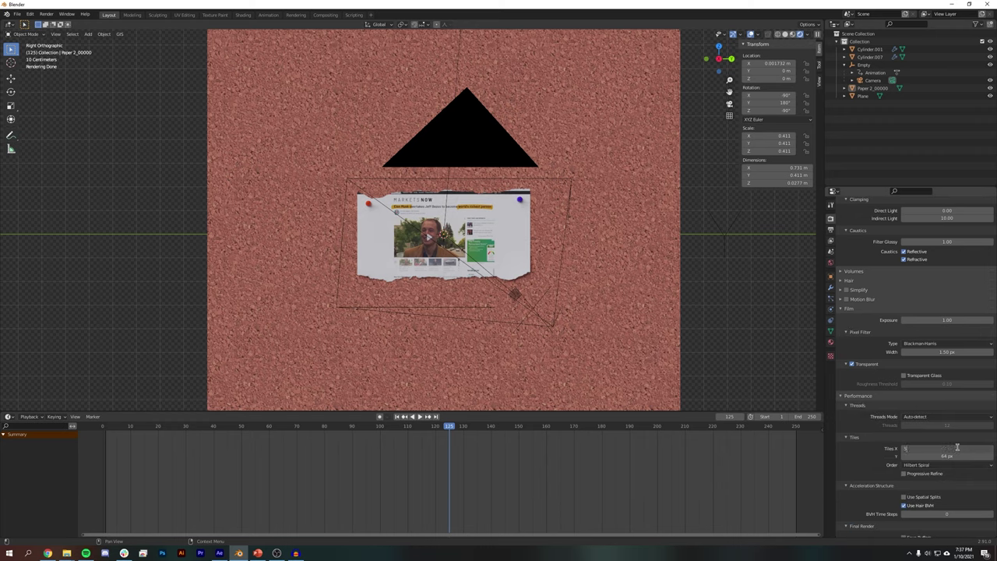
{"action": "key", "text": "Return"}
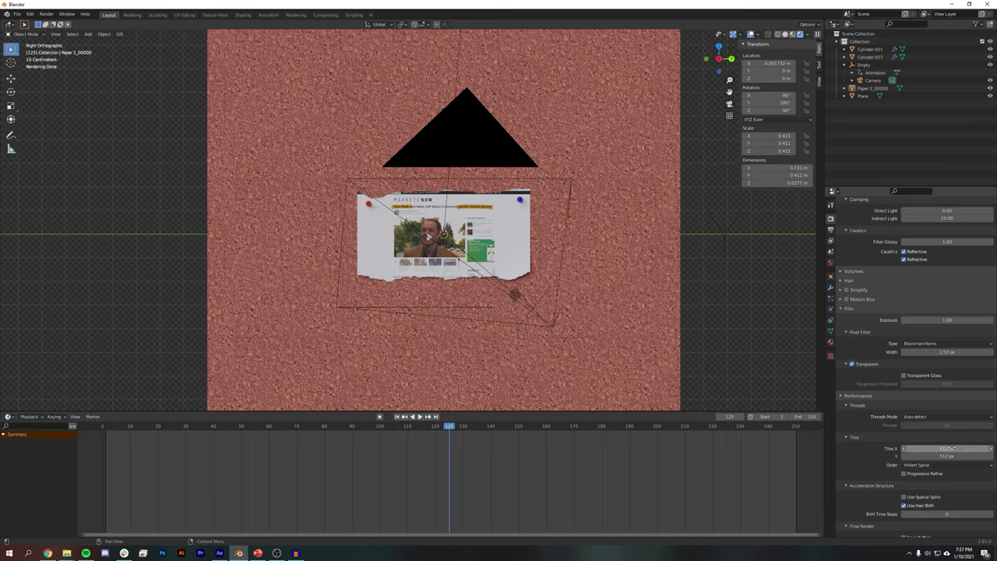
{"action": "scroll", "coordinate": [886, 430], "scroll_direction": "up", "scroll_amount": 6}
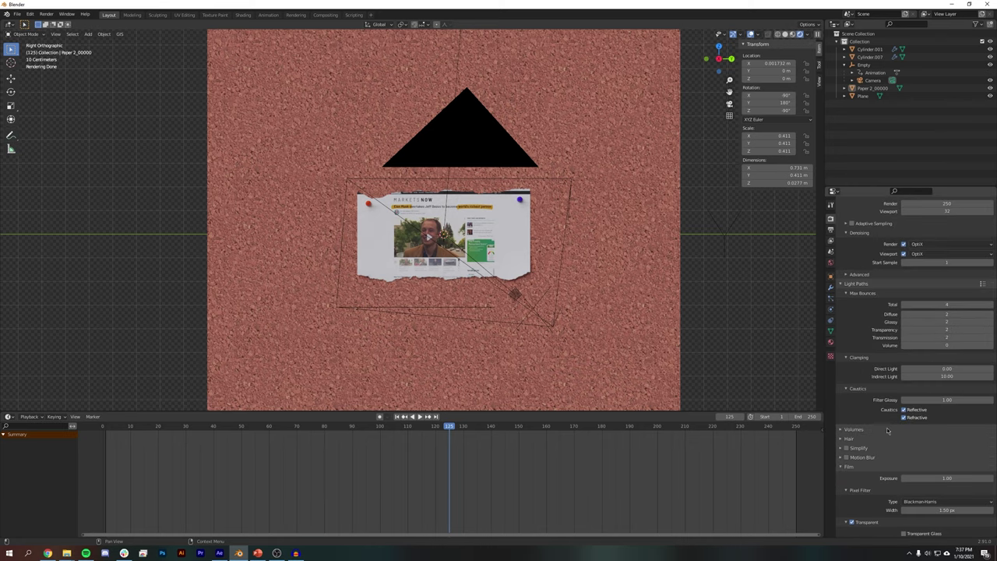
{"action": "scroll", "coordinate": [905, 417], "scroll_direction": "down", "scroll_amount": 4}
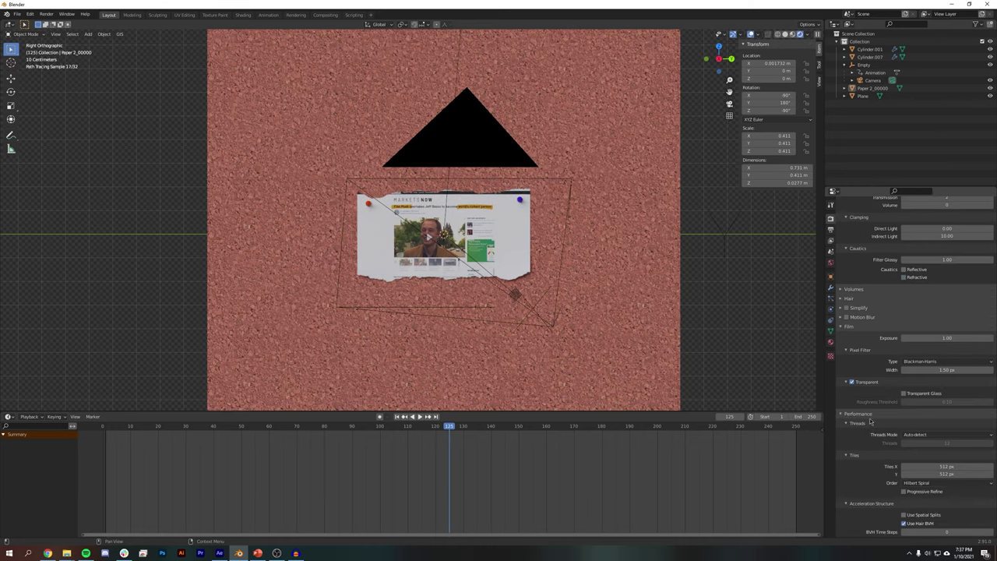
Set the render output path to the T195 folder in F:\temp
{"action": "left_click", "coordinate": [831, 230]}
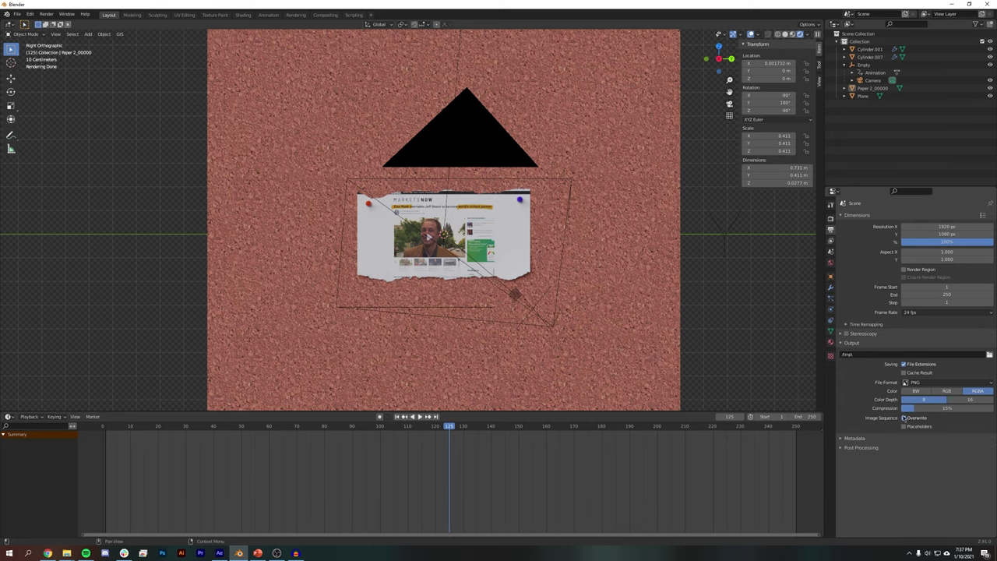
{"action": "left_click", "coordinate": [990, 355]}
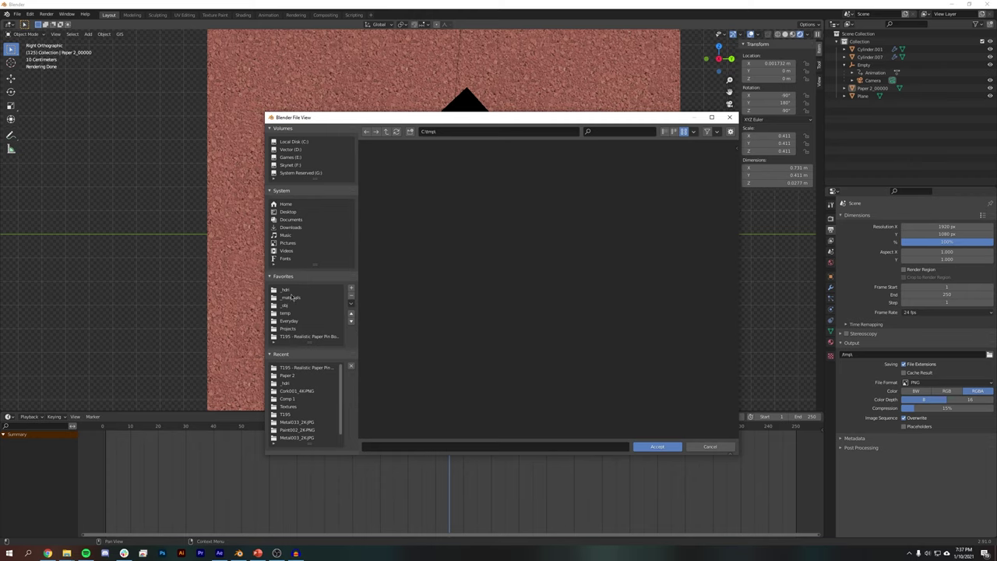
{"action": "left_click", "coordinate": [286, 414]}
{"action": "left_click", "coordinate": [659, 446]}
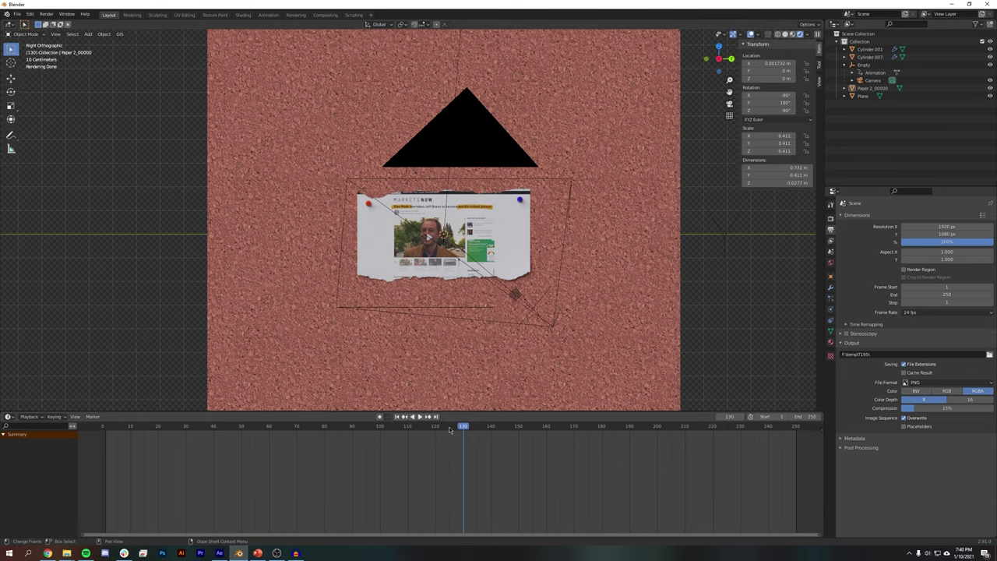
Set the scene's end frame to 120 and render the animation
{"action": "key", "text": "shift+ctrl+space"}
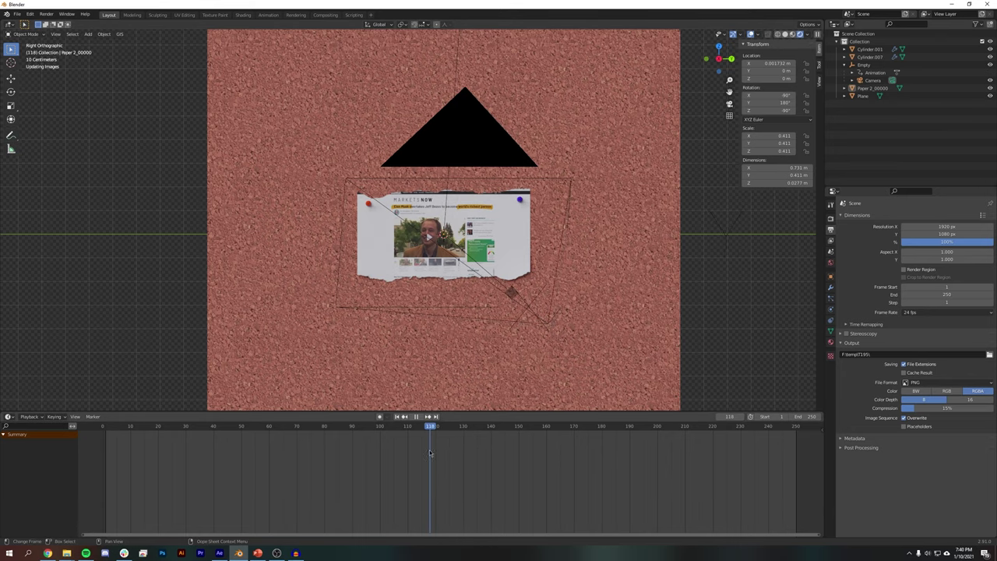
{"action": "key", "text": "space"}
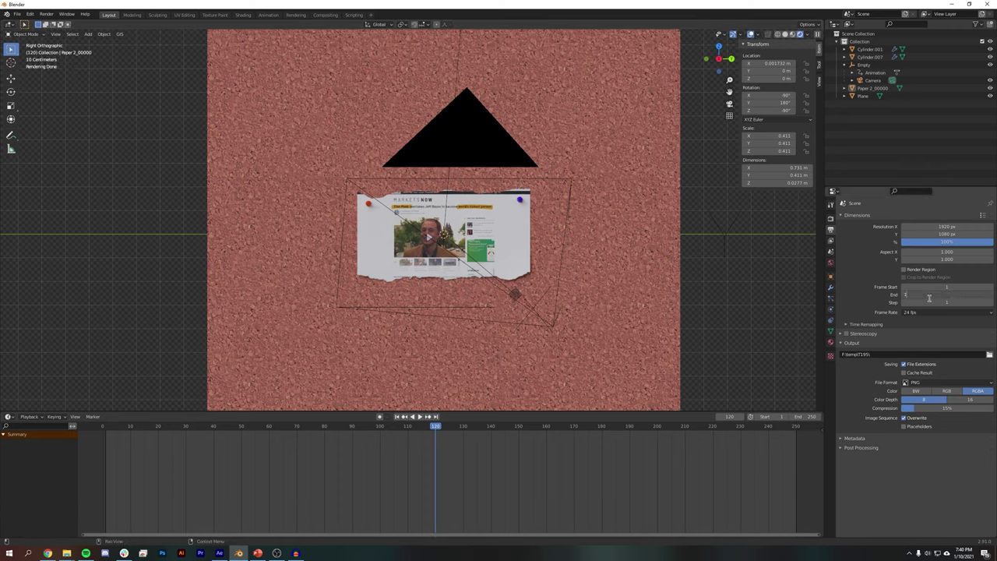
{"action": "key", "text": "Return"}
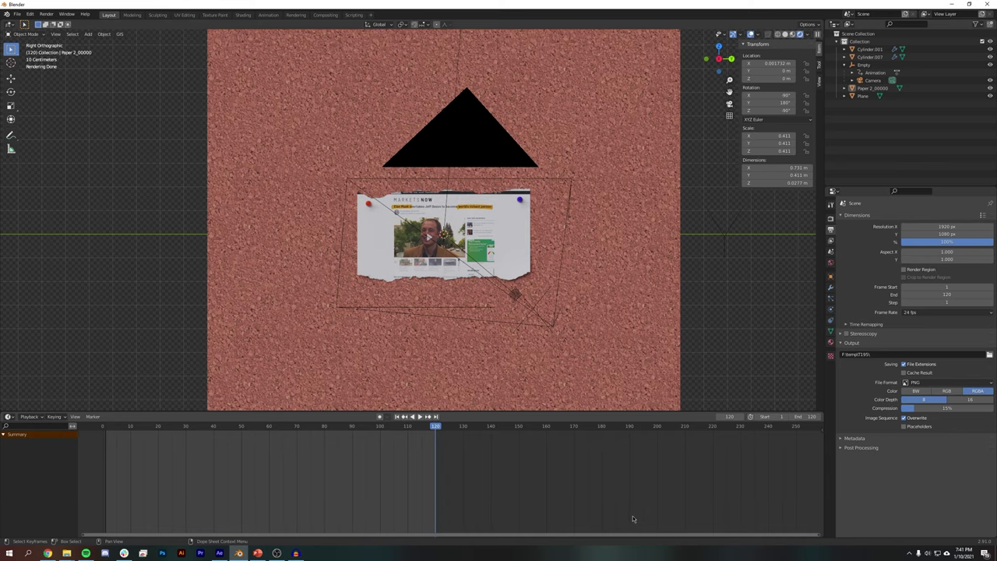
{"action": "left_click", "coordinate": [47, 15]}
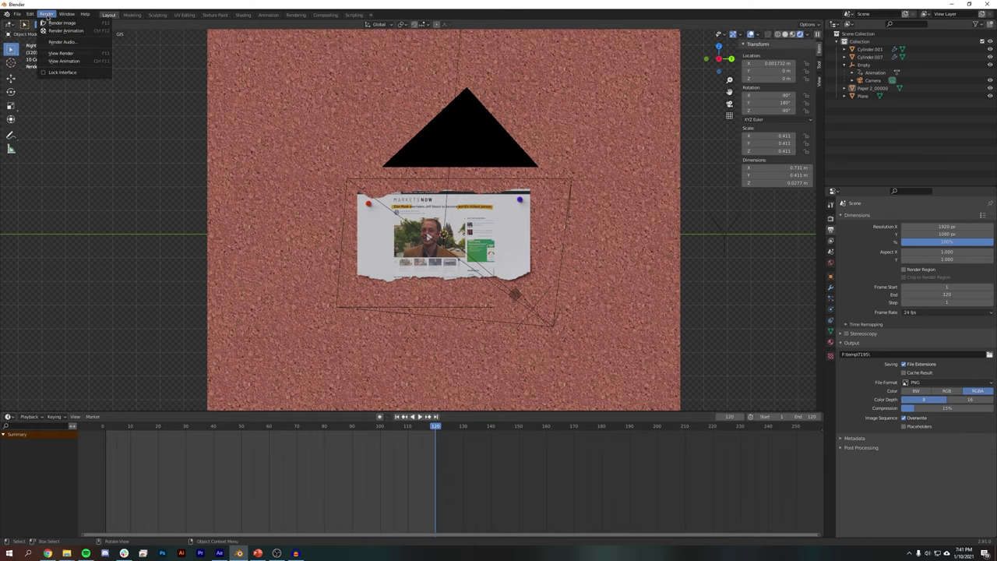
{"action": "left_click", "coordinate": [62, 30]}
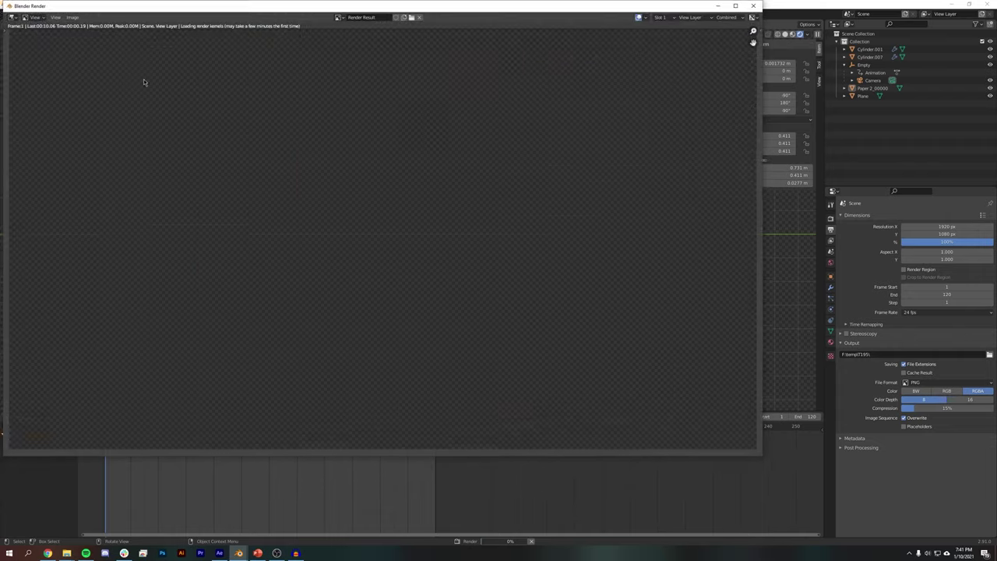